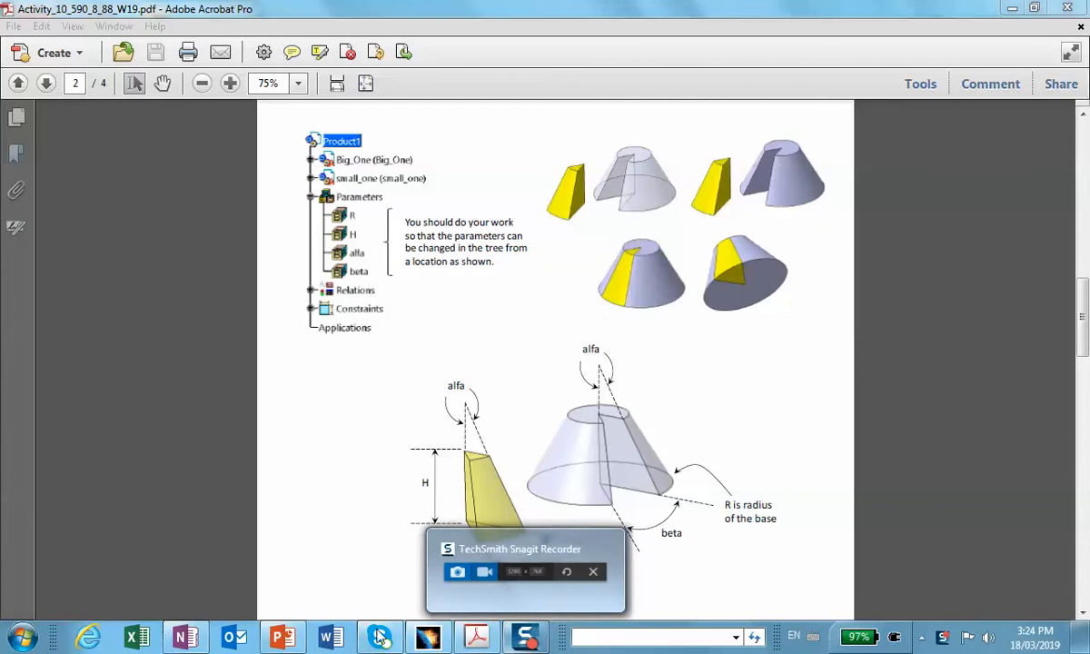
# Step: Switch to CATIA and create a new document of type Product
pyautogui.click(428, 636)
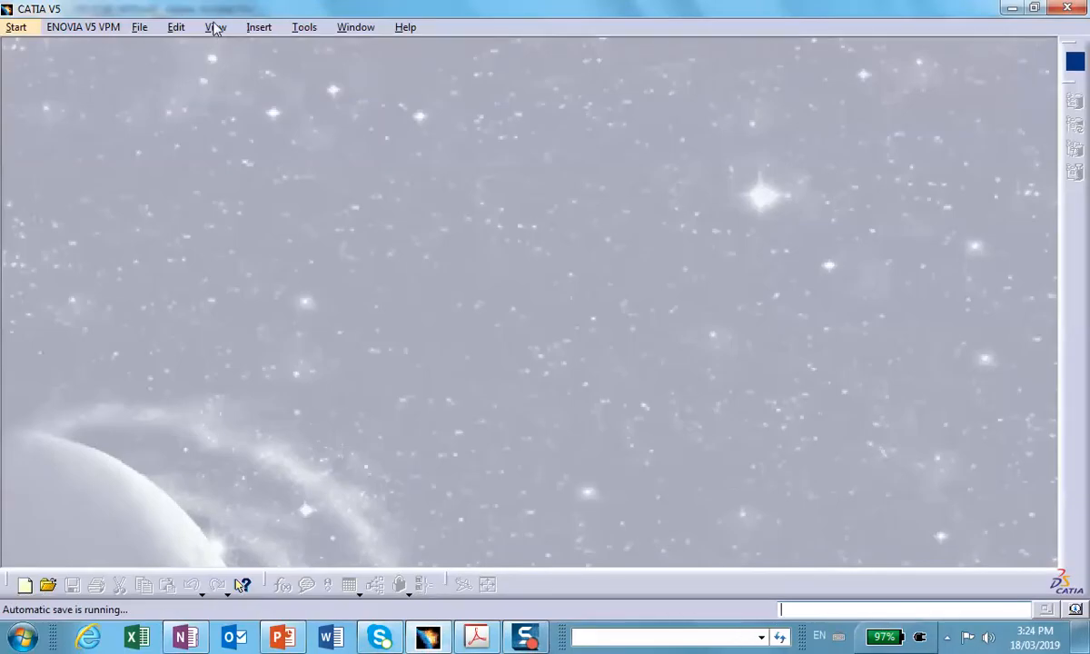
pyautogui.click(144, 29)
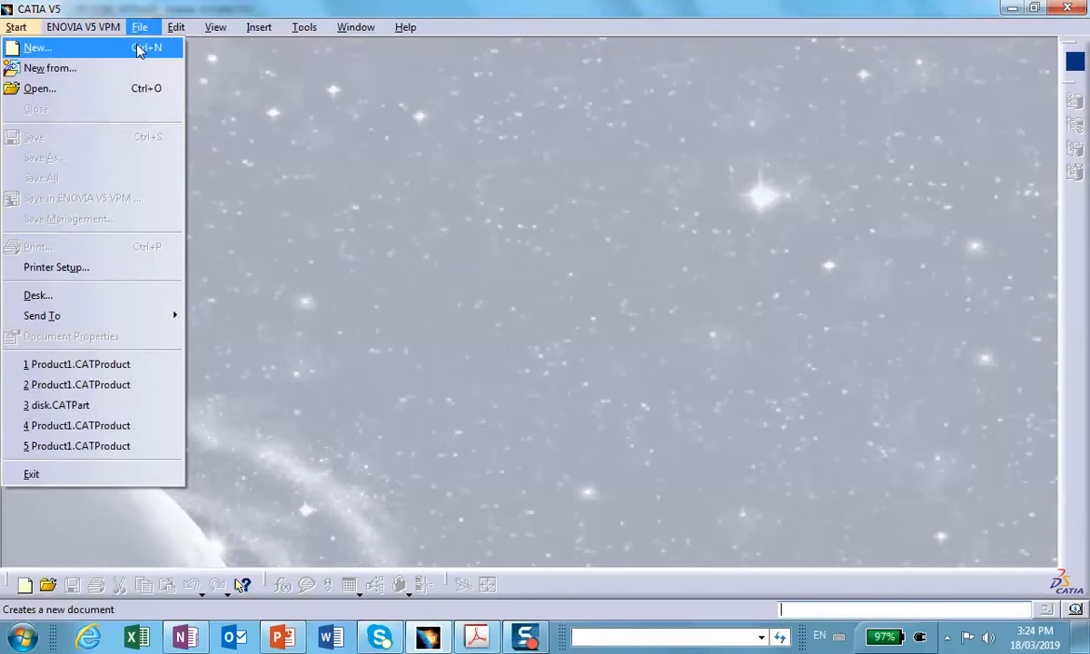
pyautogui.click(138, 50)
pyautogui.moveTo(985, 294); pyautogui.dragTo(989, 359)
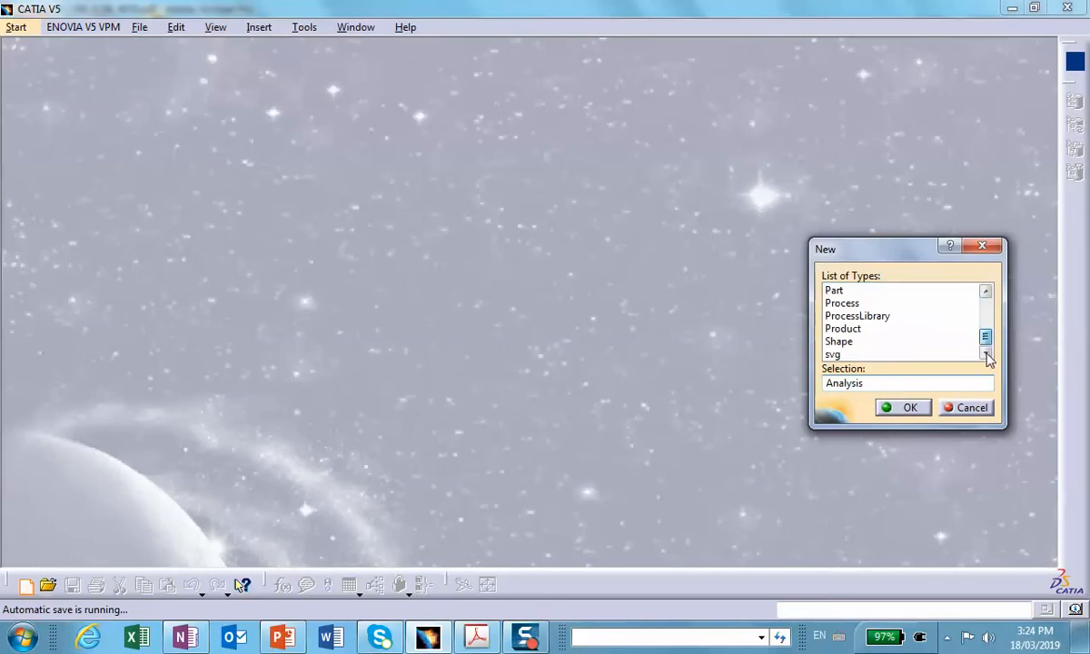
pyautogui.click(846, 328)
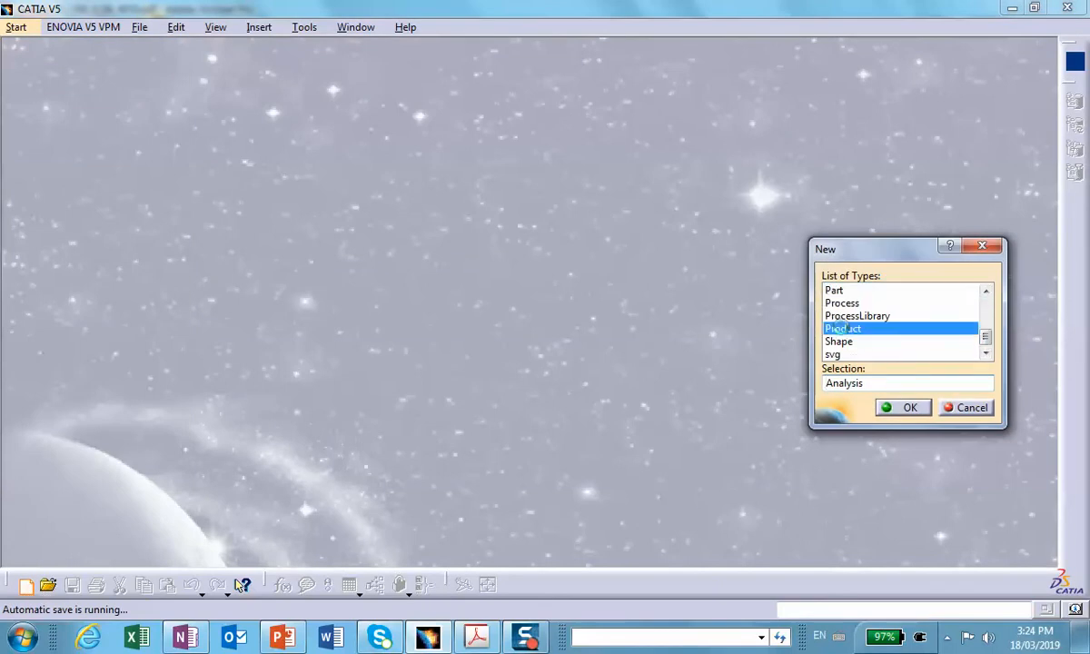
pyautogui.click(904, 407)
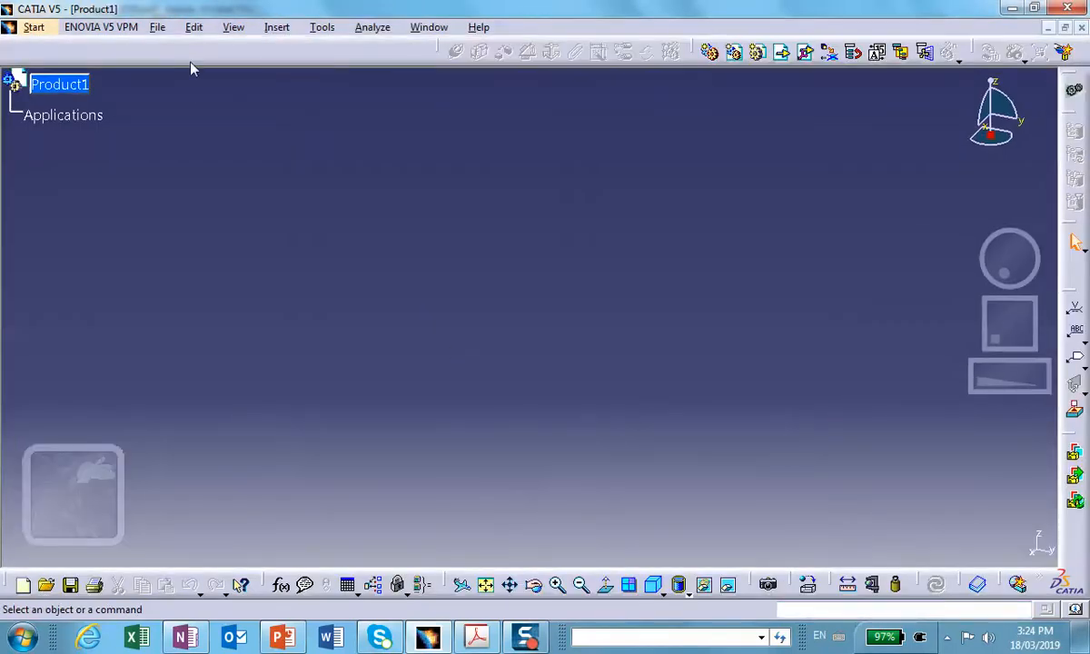
# Step: Save Product1.CATProduct through Save Management into a new Desktop folder named Video_4
pyautogui.click(157, 27)
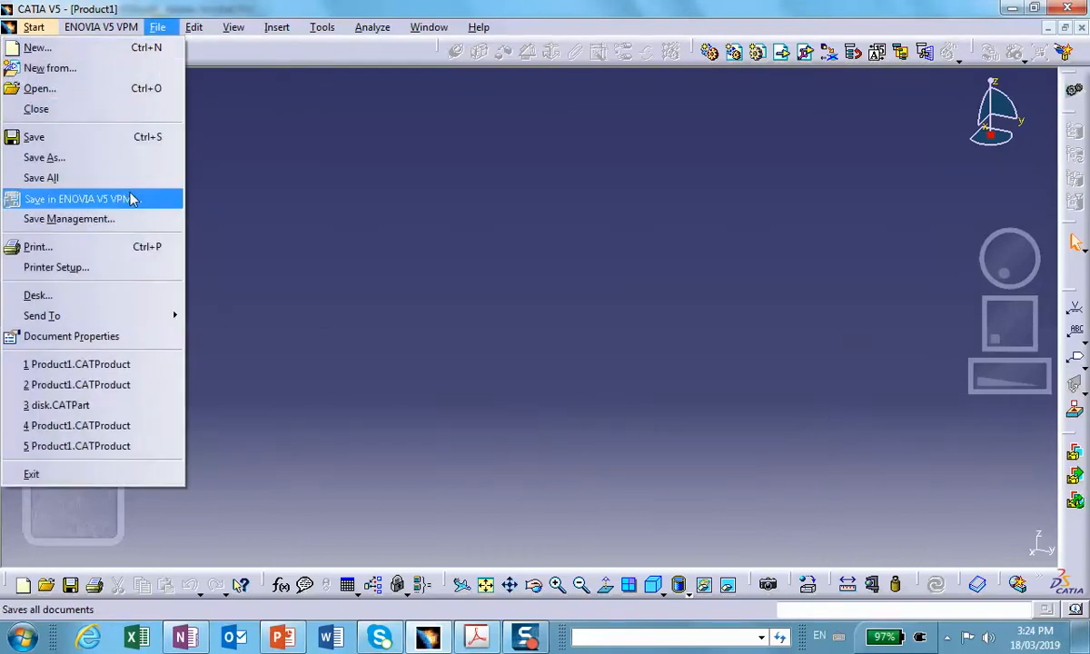
pyautogui.click(138, 219)
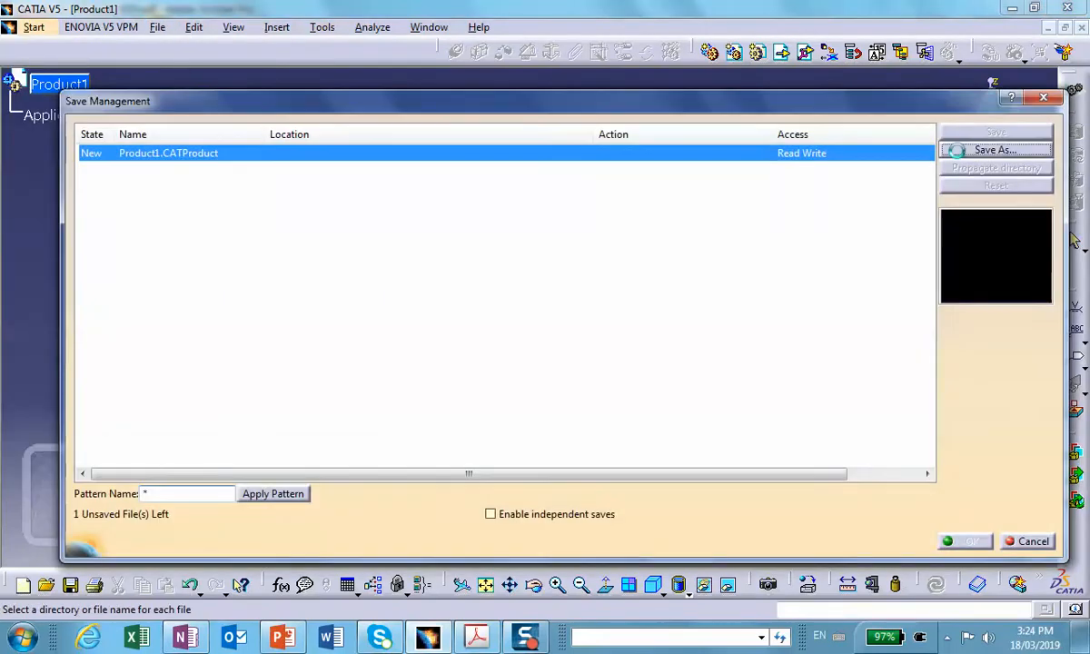
pyautogui.click(983, 153)
pyautogui.click(309, 228)
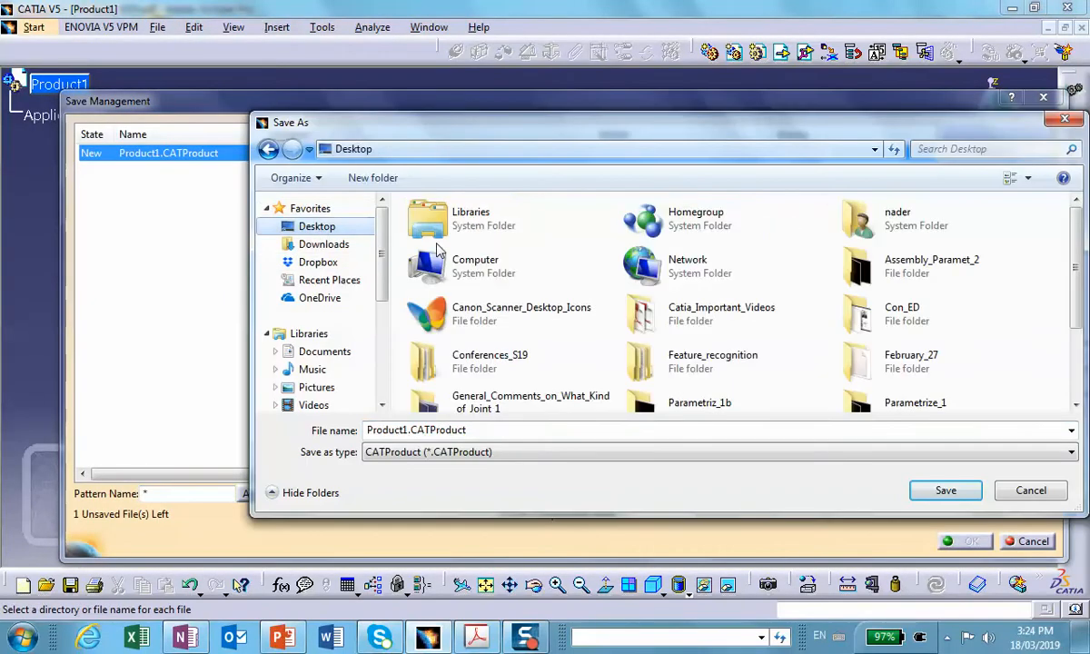
pyautogui.click(357, 177)
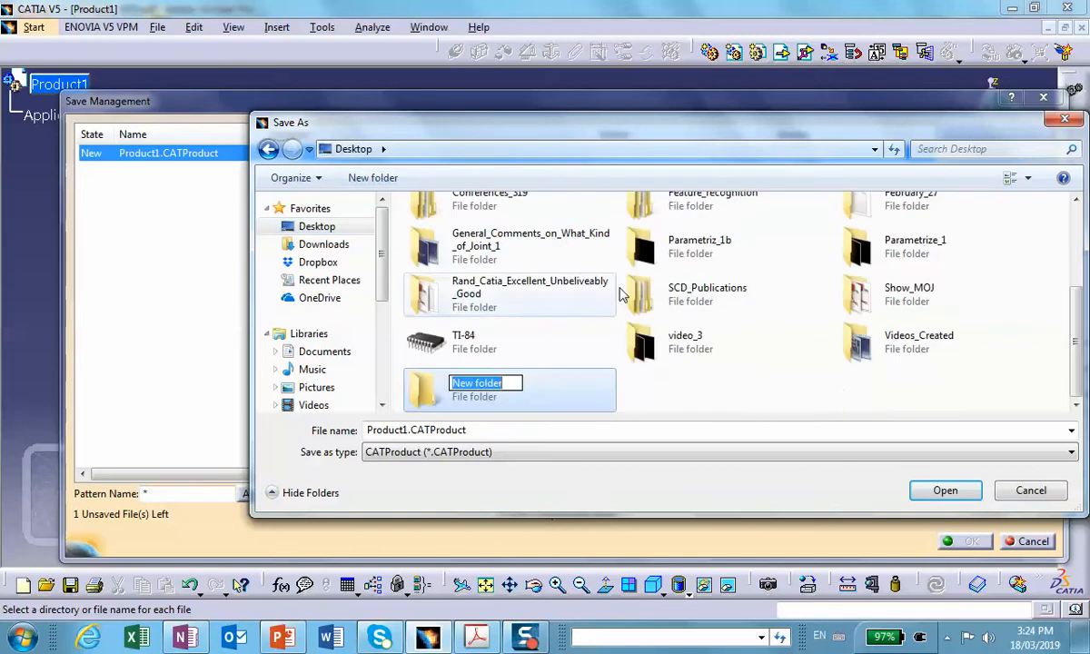
pyautogui.write('V')
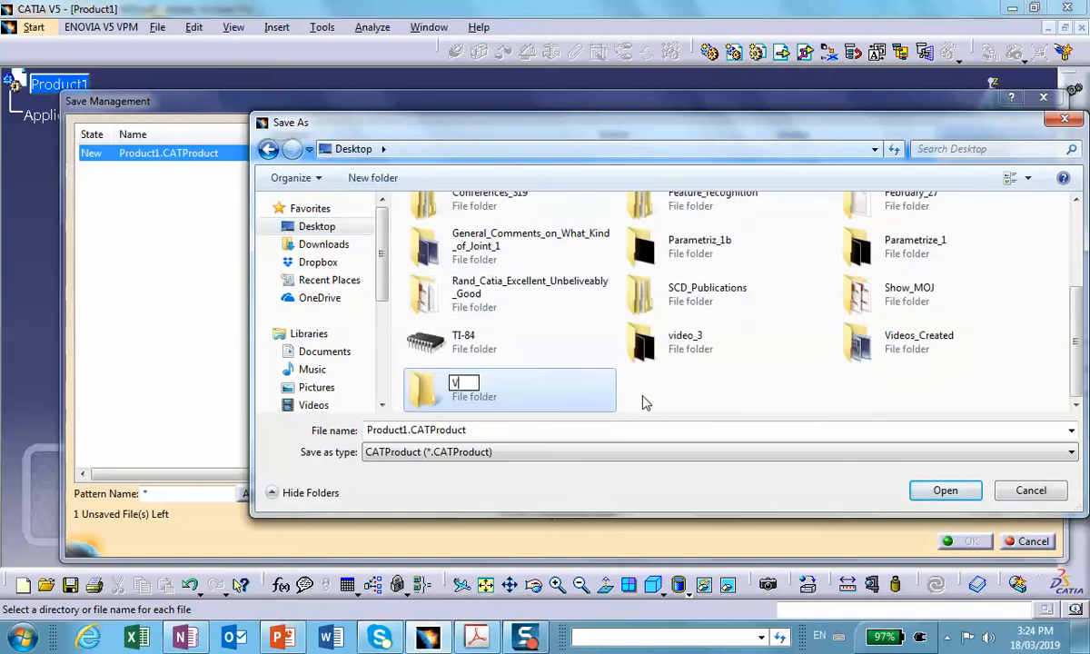
pyautogui.write('ideo_4')
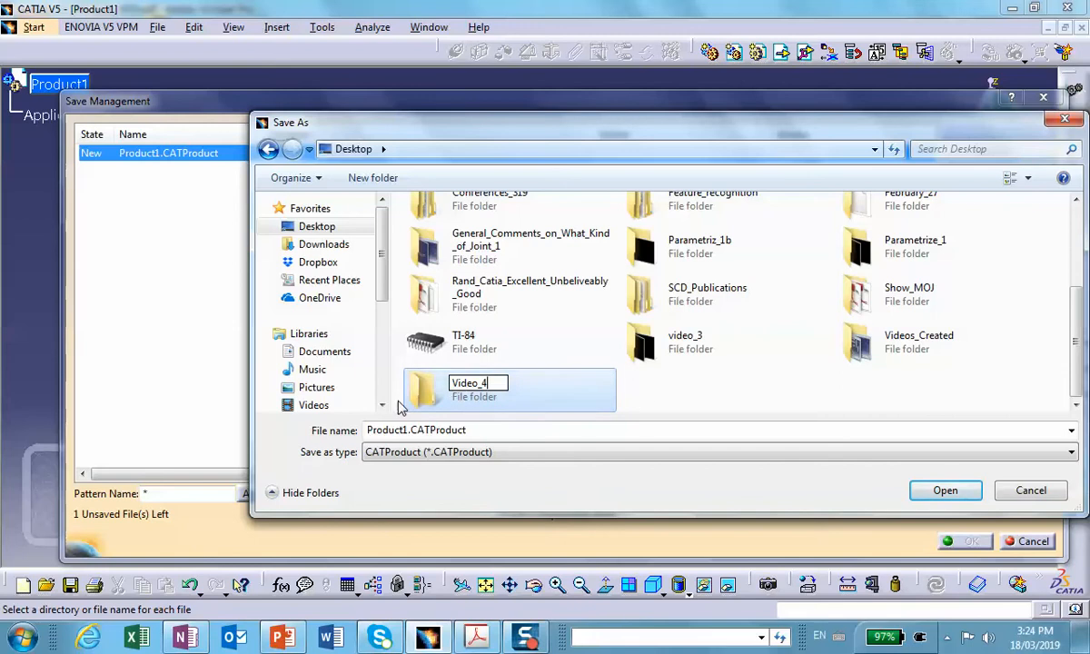
pyautogui.click(940, 498)
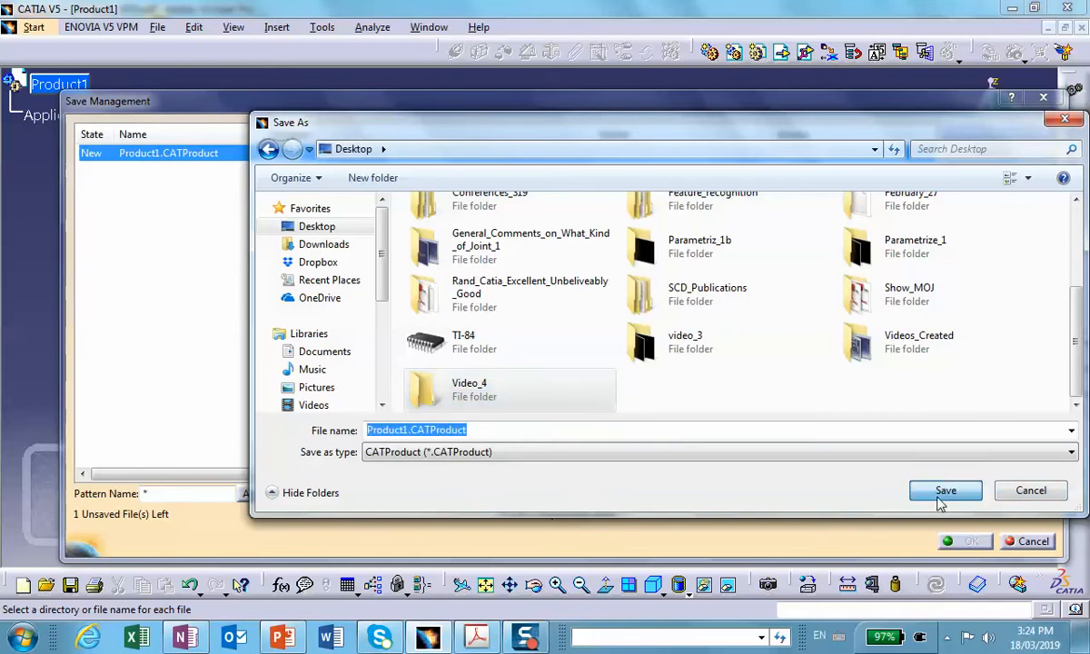
pyautogui.click(942, 492)
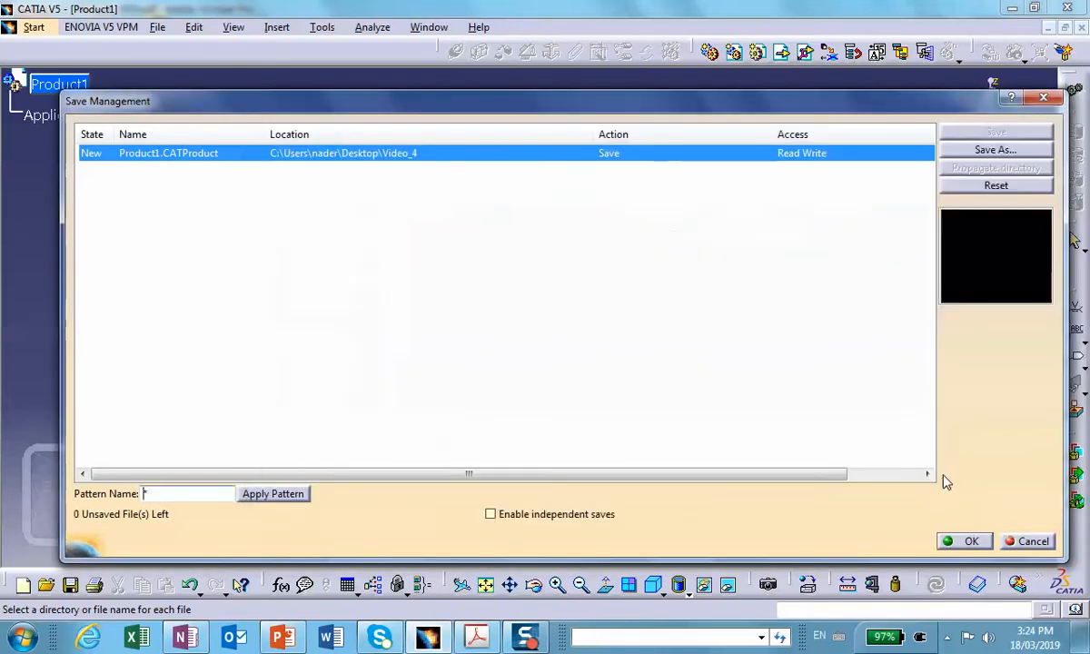
pyautogui.click(968, 542)
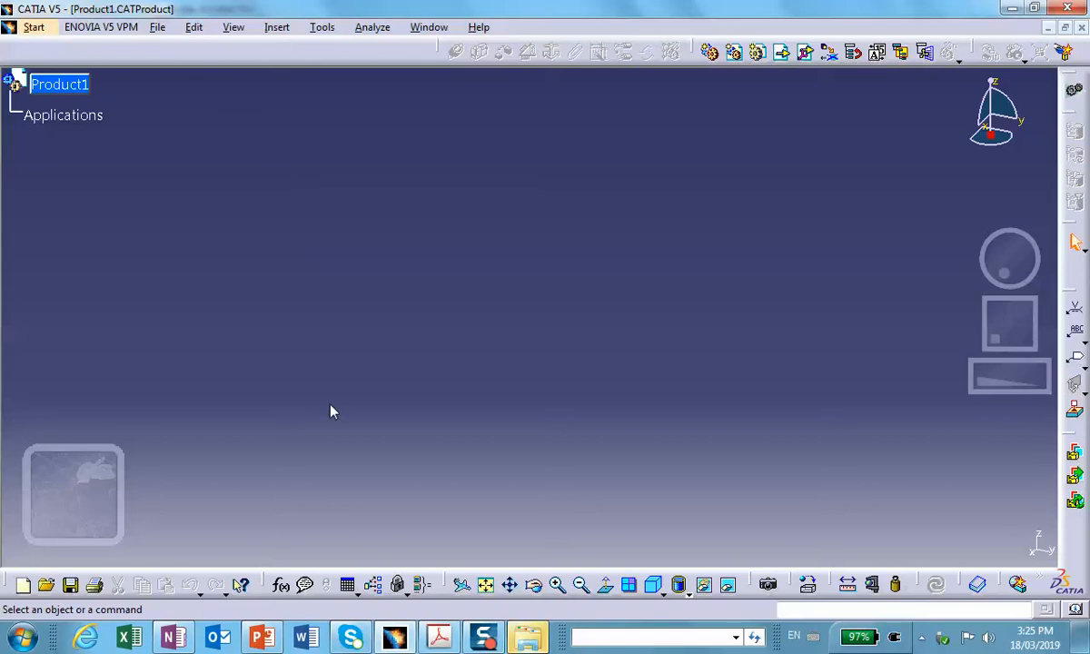
# Step: Check in the Product Structure tree customization options whether Parameters and Relations are activated for the specification tree
pyautogui.click(322, 29)
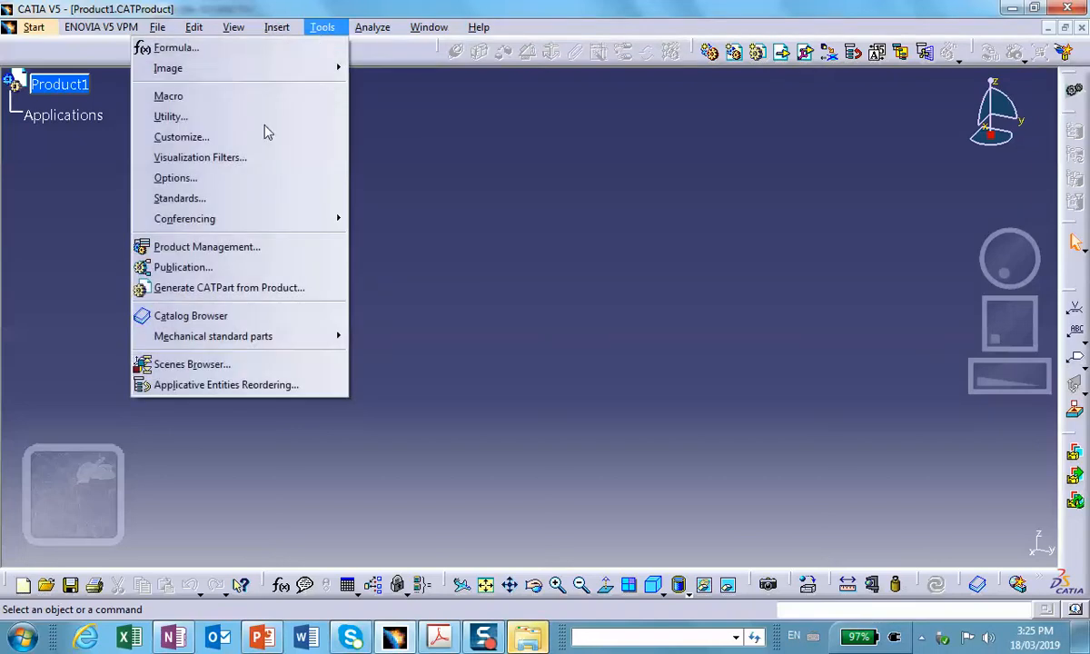
pyautogui.click(216, 180)
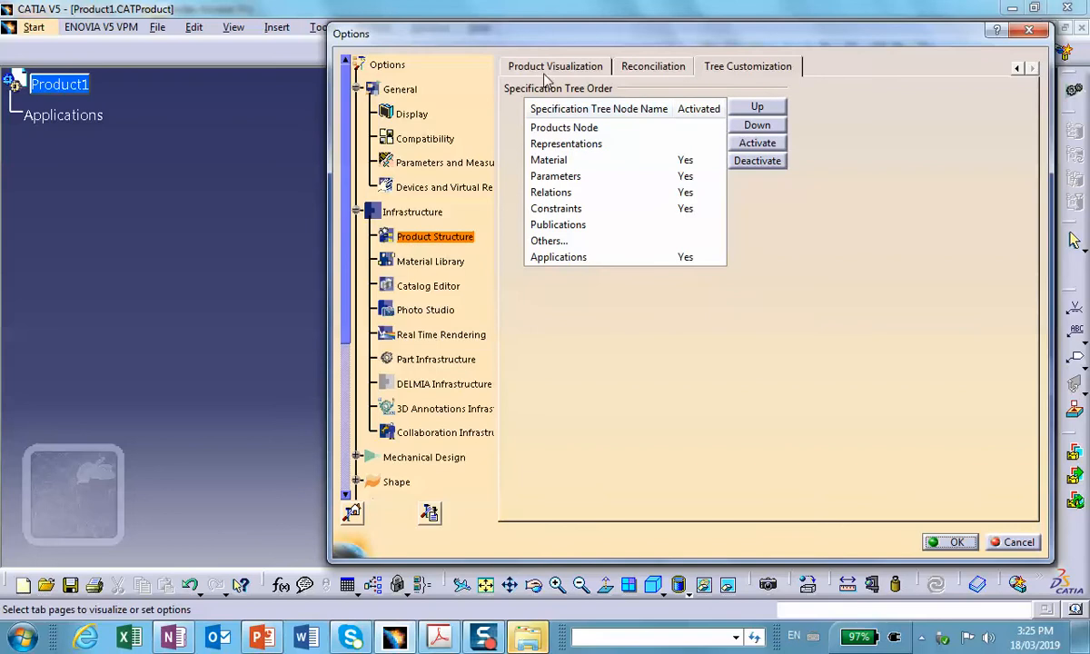
pyautogui.click(1019, 70)
pyautogui.click(1018, 70)
pyautogui.click(1018, 70)
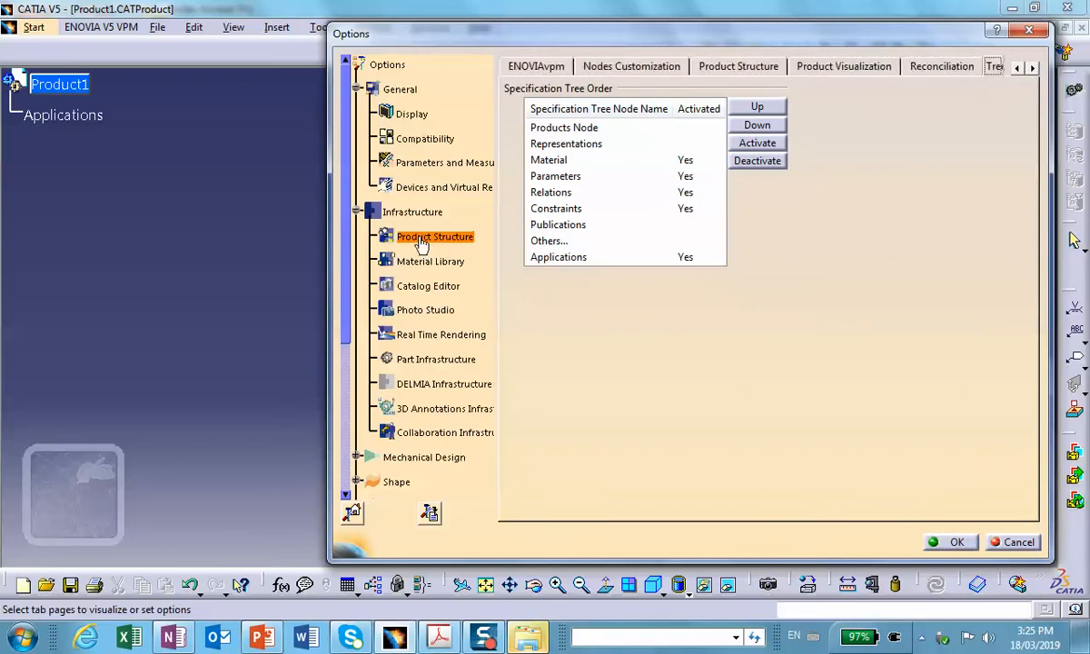
pyautogui.click(1033, 68)
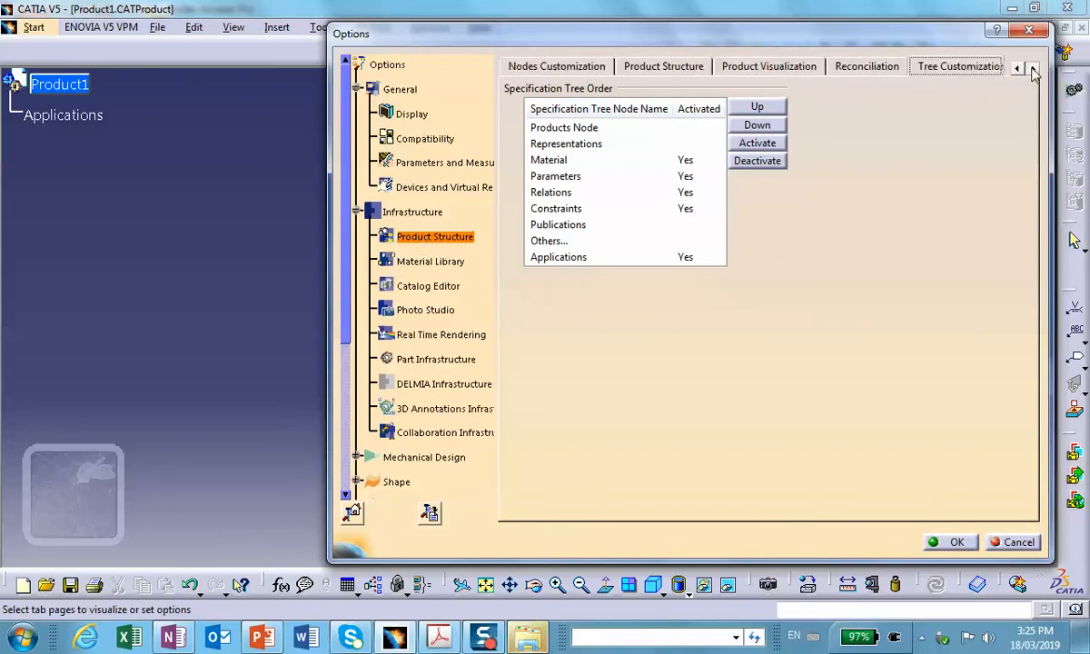
pyautogui.click(1033, 68)
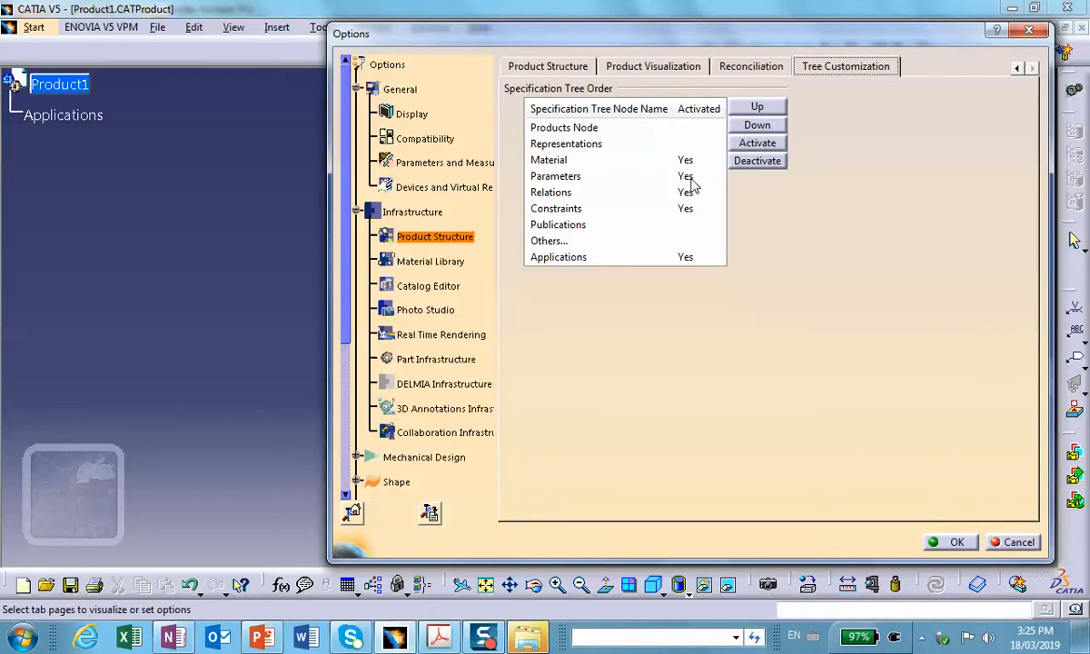
pyautogui.click(950, 542)
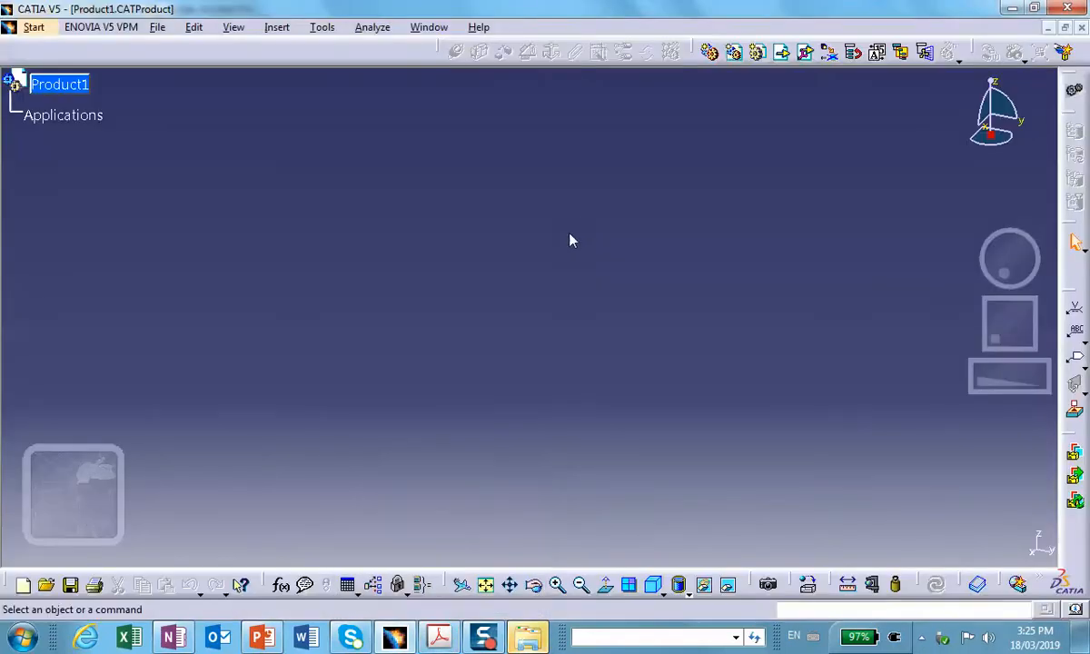
# Step: Insert a new part into Product1 and expand the product's tree node
pyautogui.moveTo(439, 636)
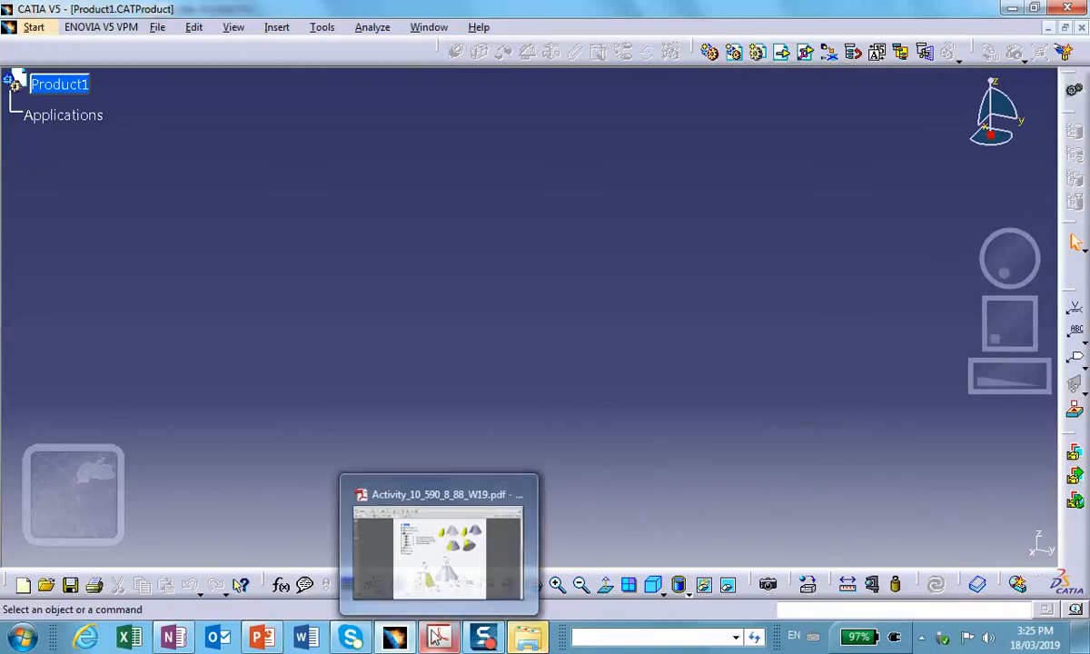
pyautogui.moveTo(433, 589)
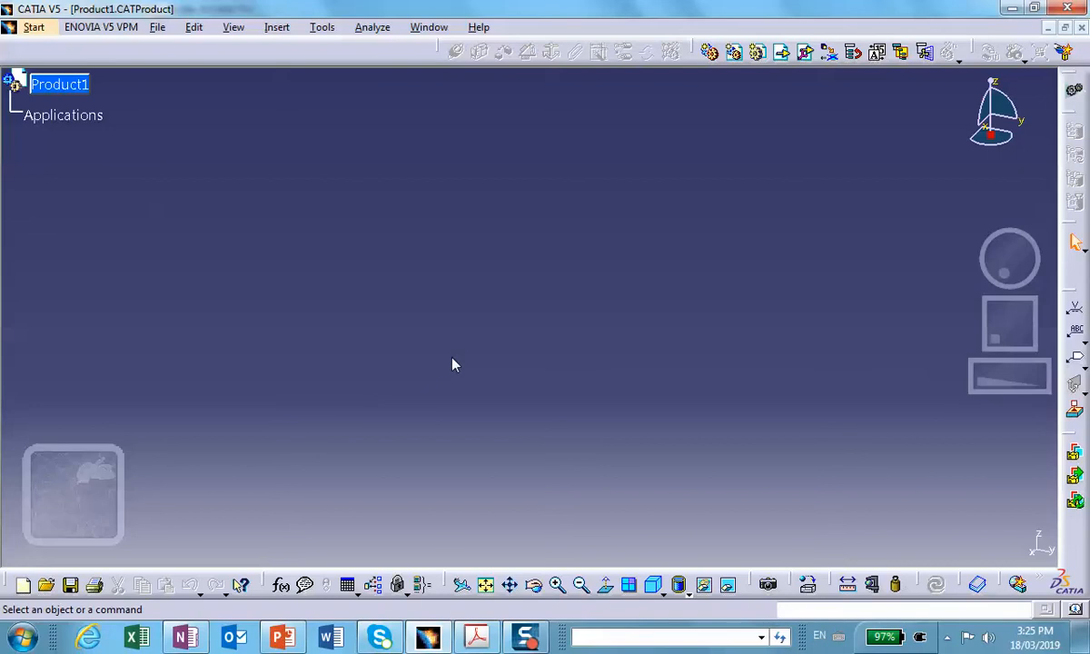
pyautogui.click(276, 27)
pyautogui.click(146, 308)
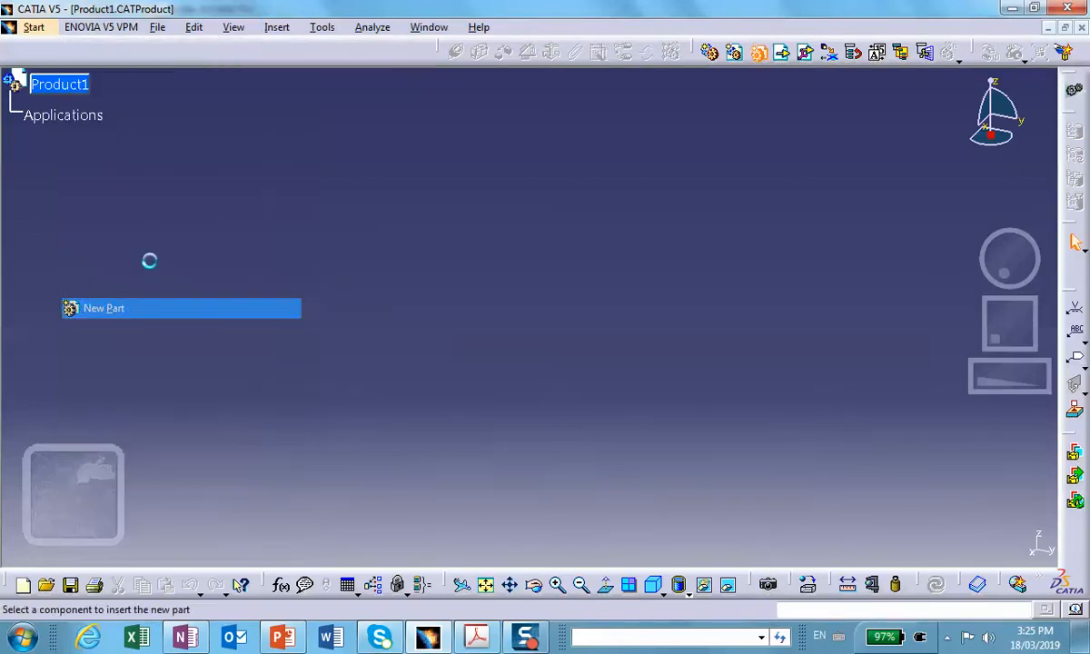
pyautogui.click(66, 86)
pyautogui.click(11, 112)
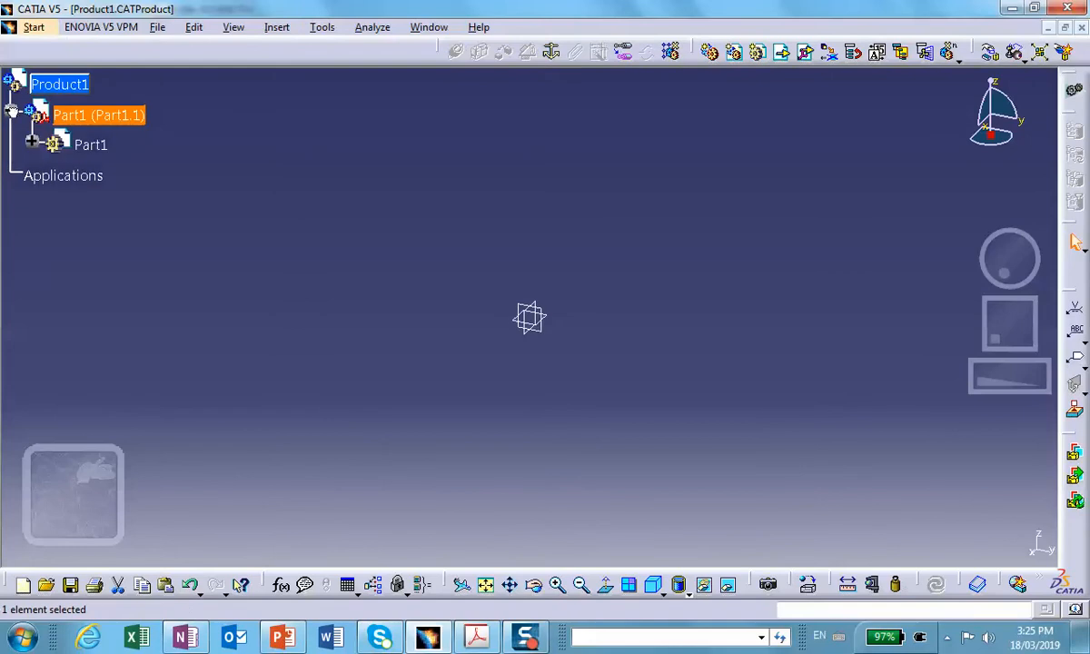
# Step: Set both the instance name and the part number of the inserted part to "yellow"
pyautogui.rightClick(97, 111)
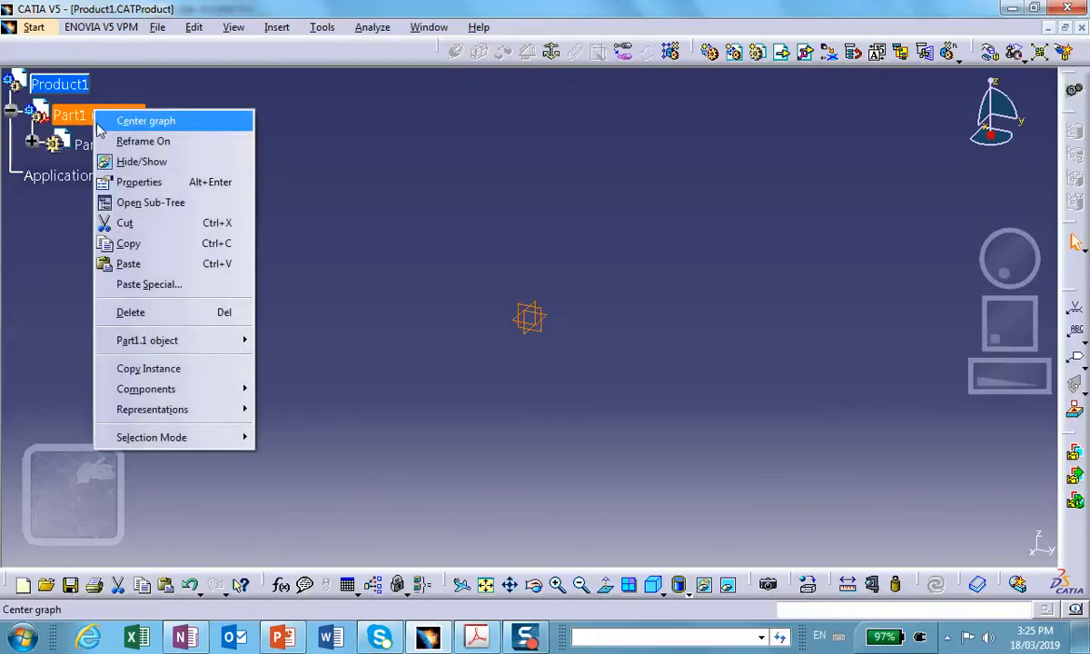
pyautogui.click(144, 182)
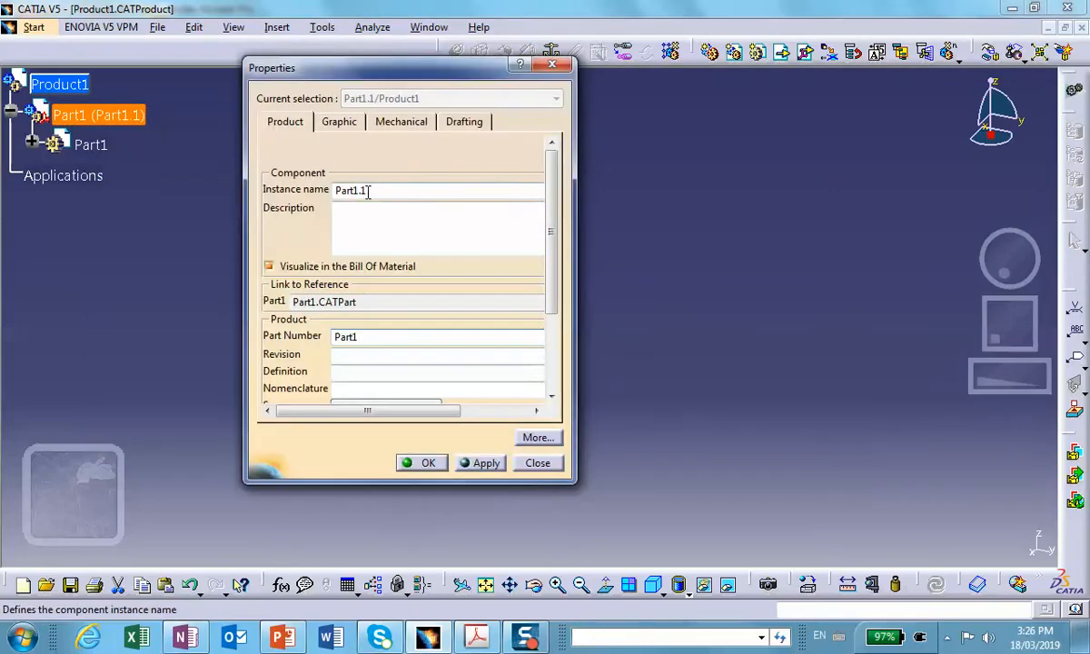
pyautogui.write('ye')
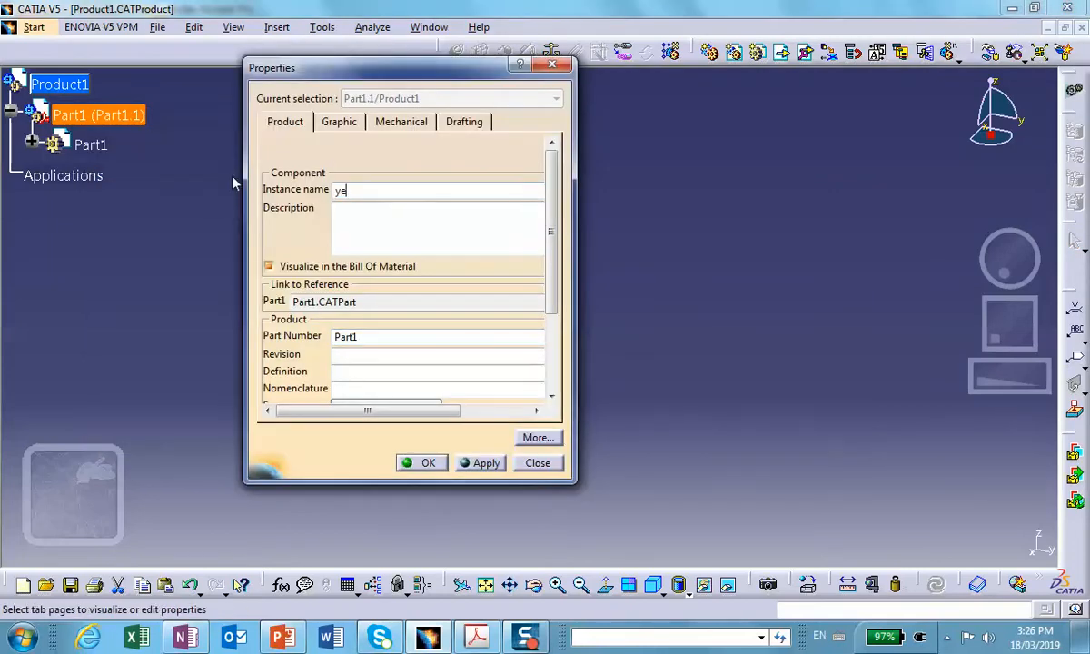
pyautogui.write('llow')
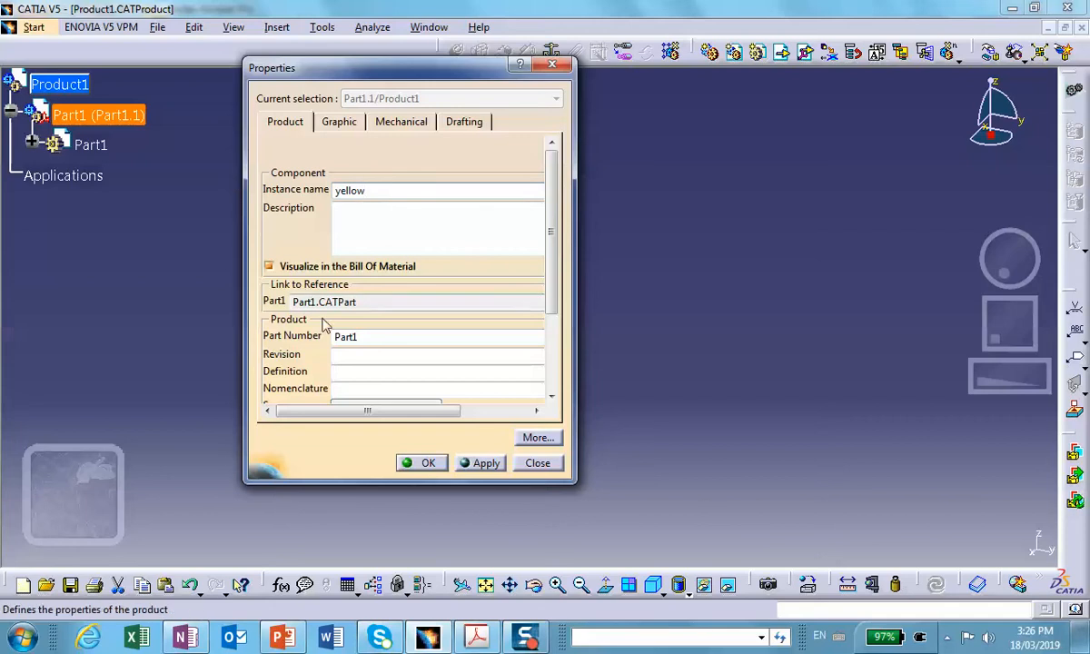
pyautogui.moveTo(378, 336); pyautogui.dragTo(288, 343)
pyautogui.write('yellow')
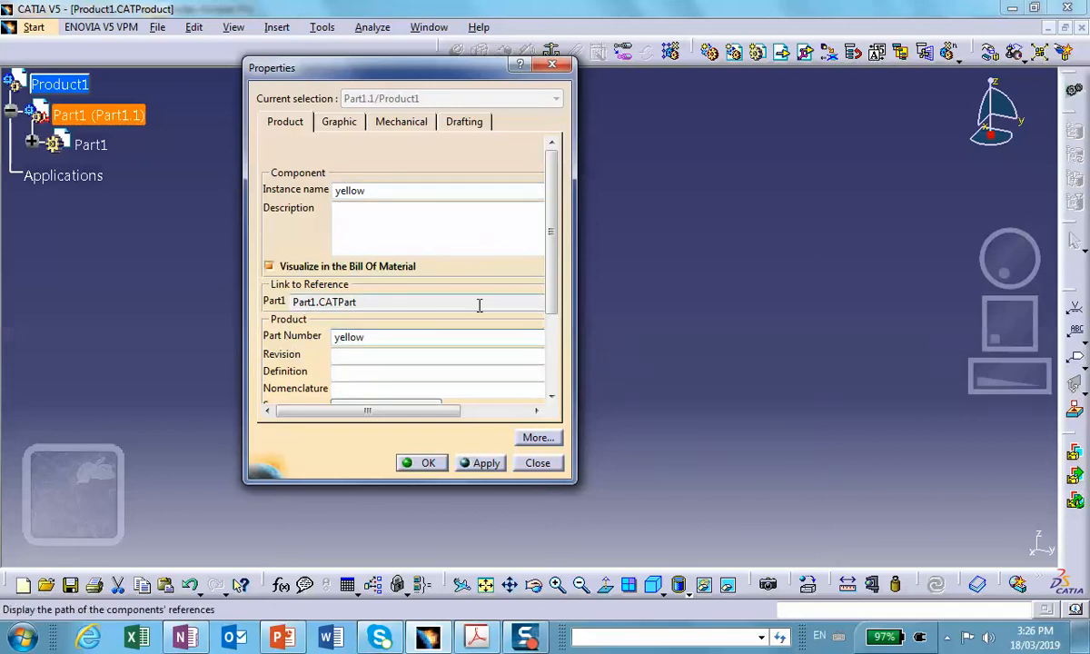
pyautogui.click(423, 463)
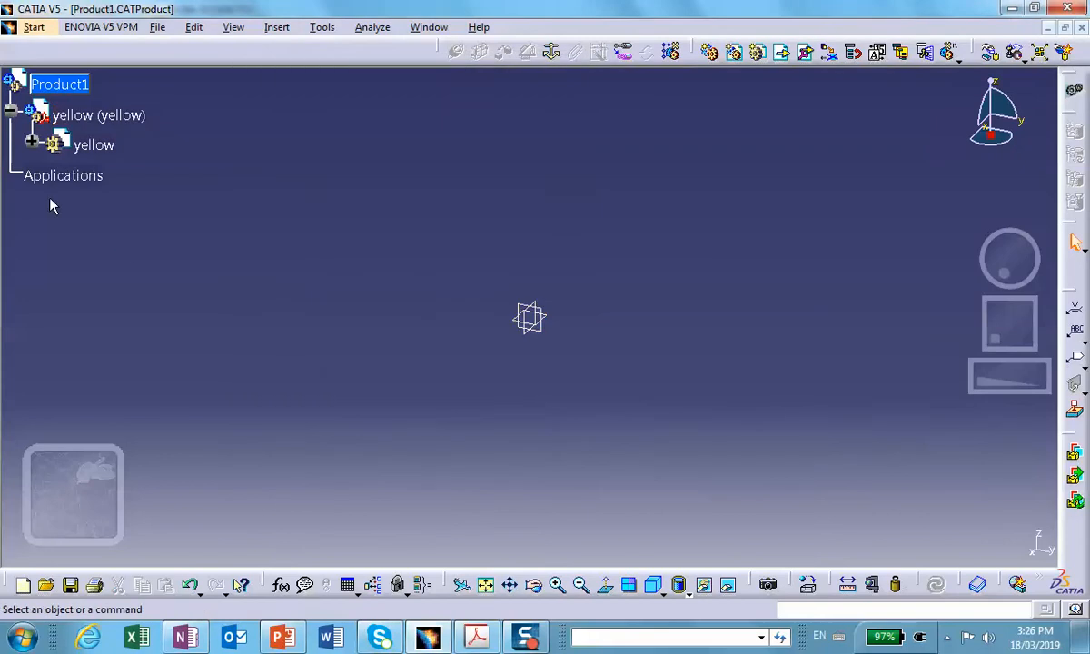
# Step: Activate the yellow part for Part Design and open a sketch on its yz plane
pyautogui.click(32, 142)
pyautogui.click(94, 146)
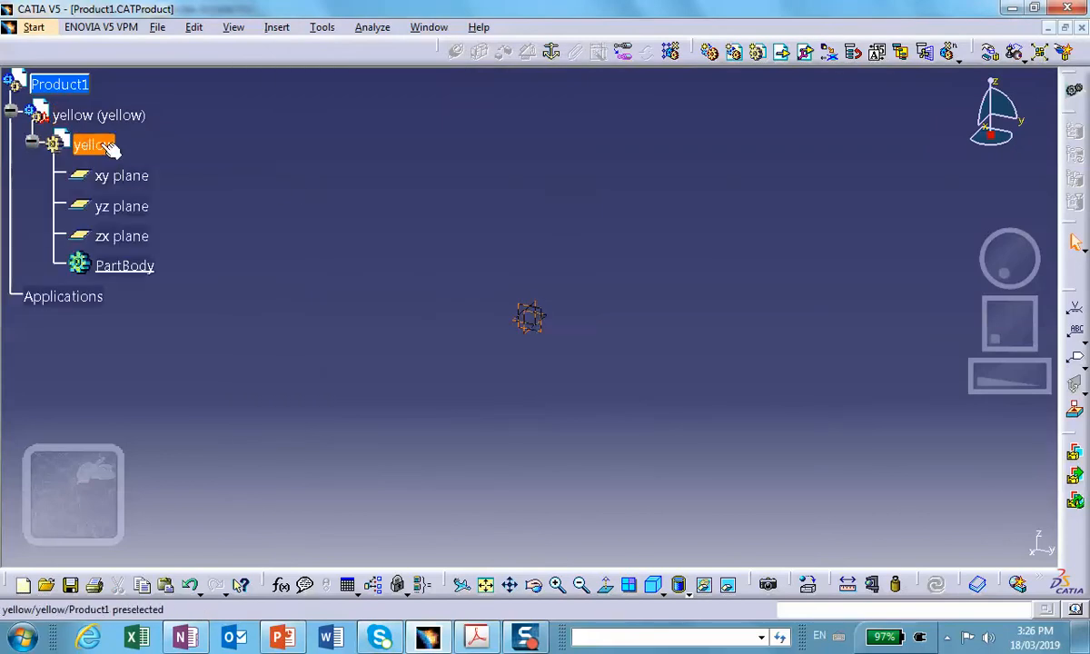
pyautogui.doubleClick(105, 146)
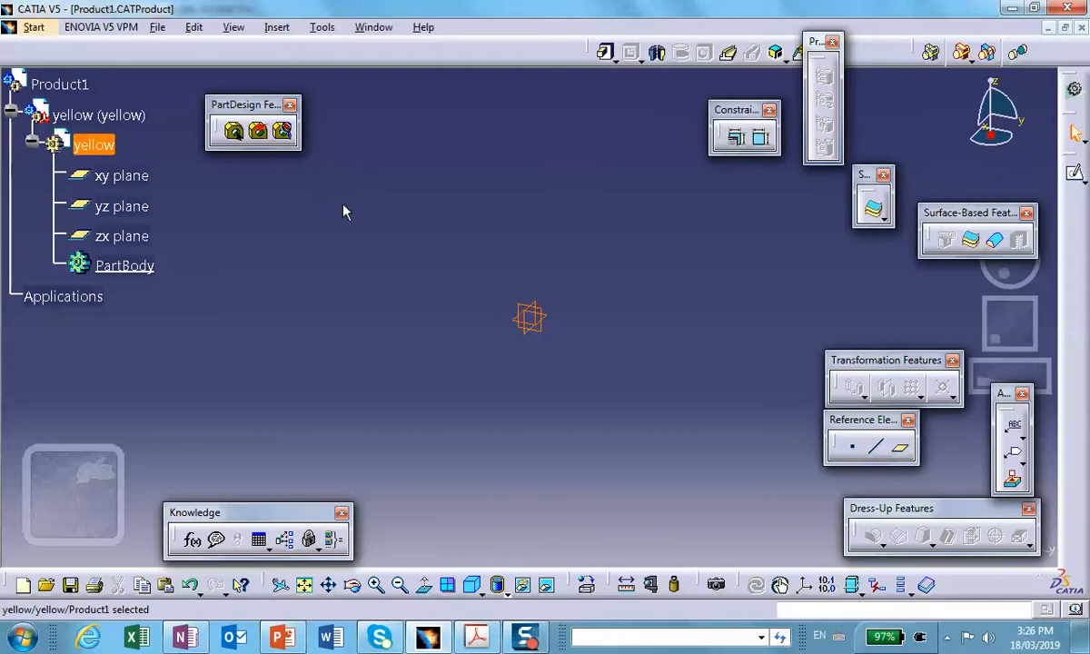
pyautogui.click(543, 310)
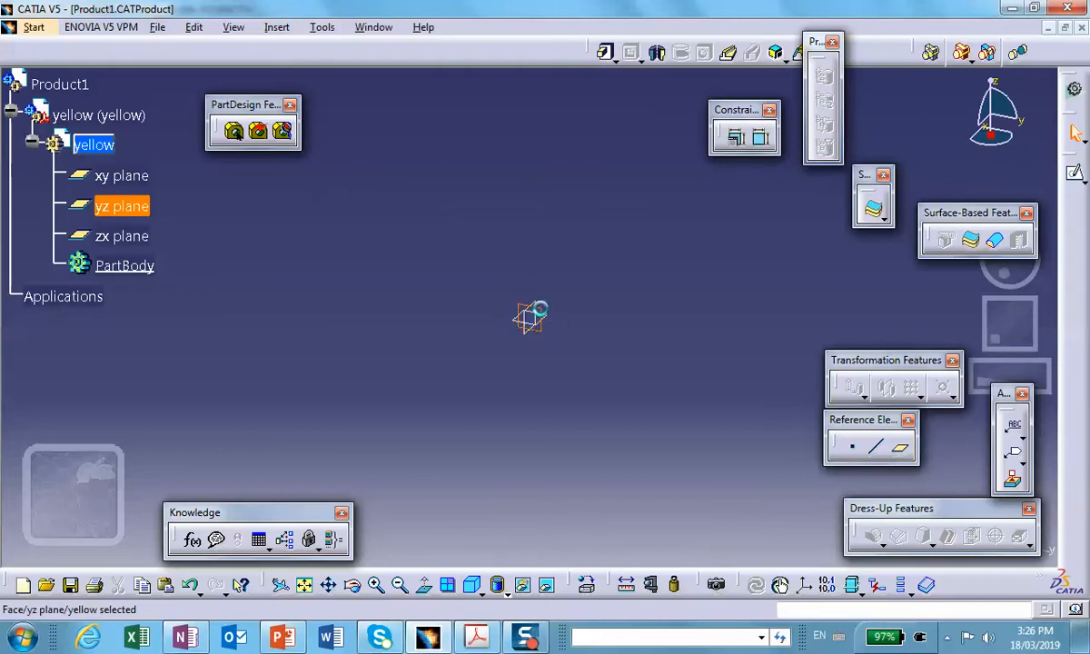
pyautogui.click(1075, 173)
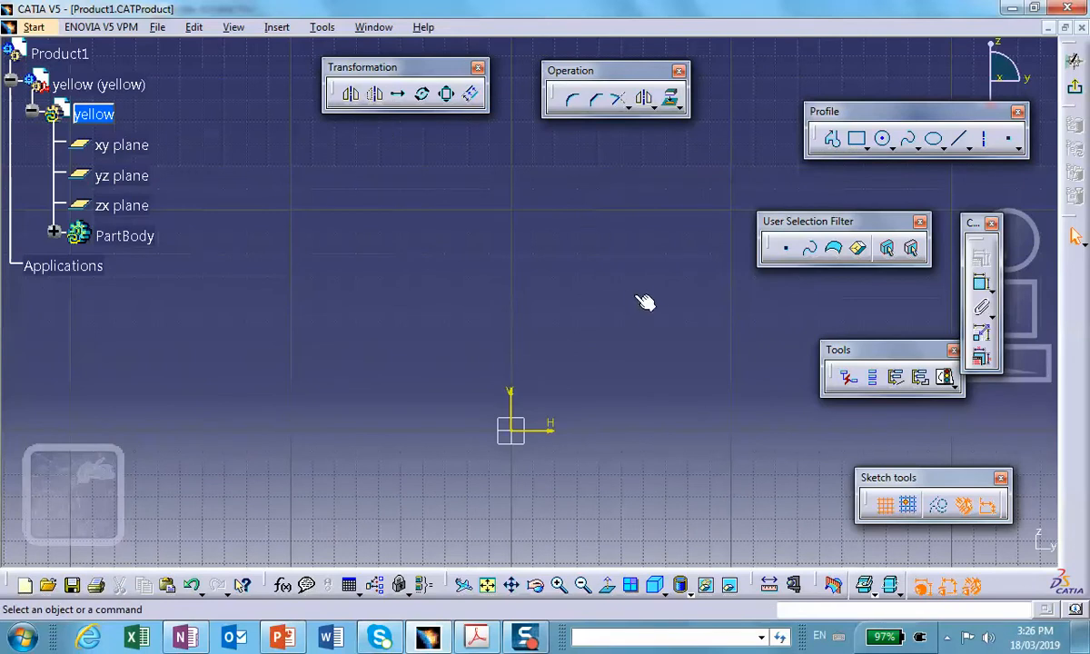
# Step: Sketch a closed right-angled trapezoid from the origin, about 3.01 high, 1.16 wide along its upper edge and 3.65 along its base
pyautogui.click(832, 138)
pyautogui.click(511, 428)
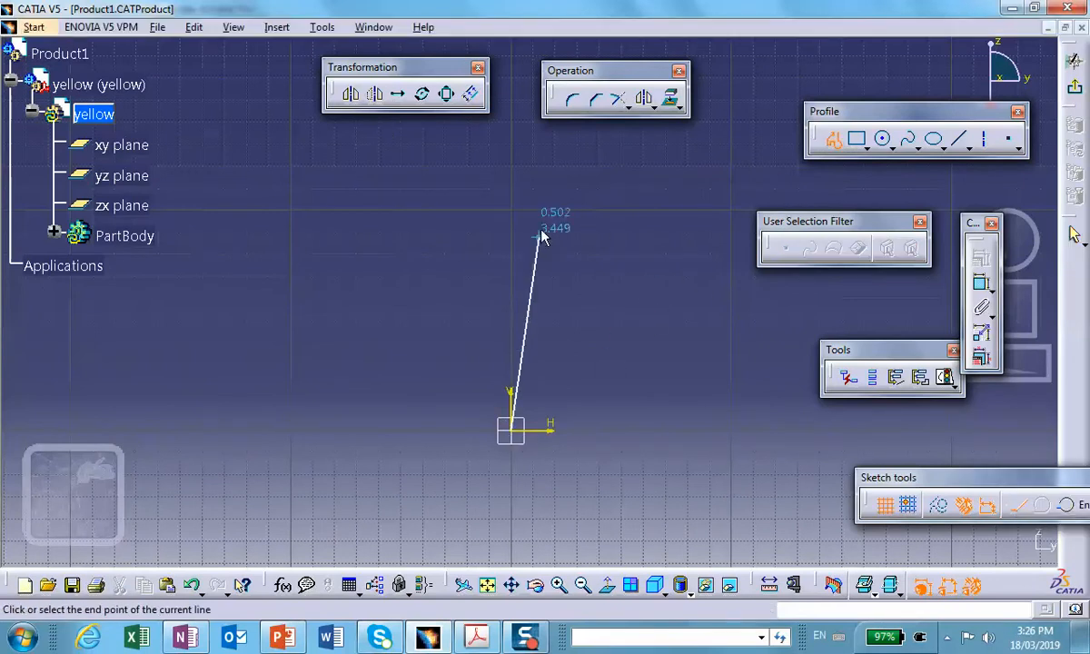
pyautogui.click(510, 265)
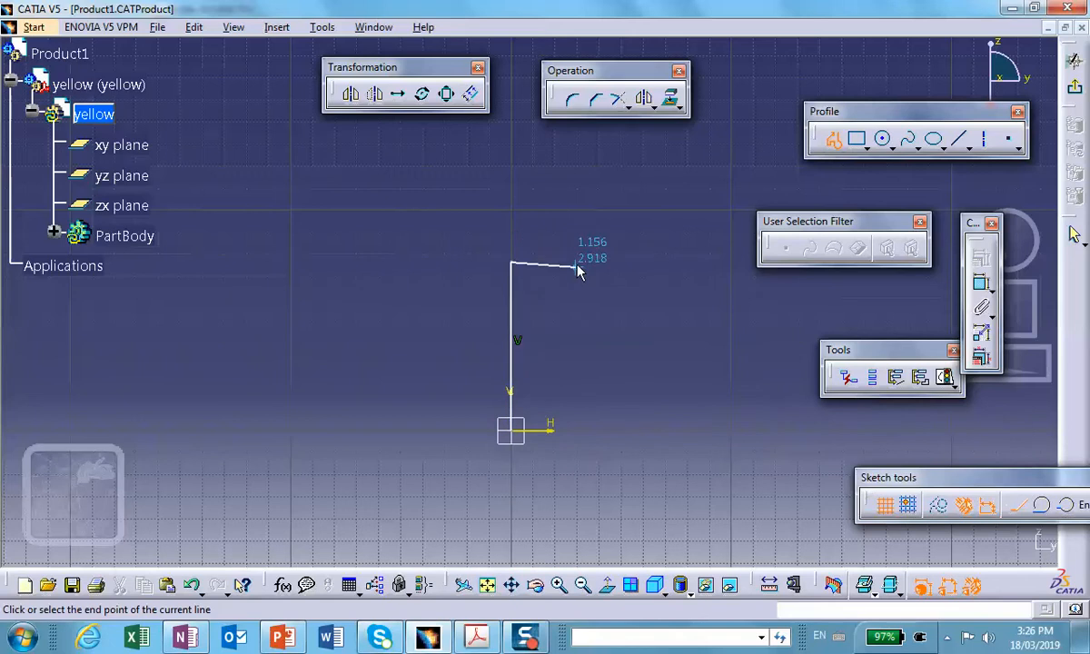
pyautogui.click(576, 265)
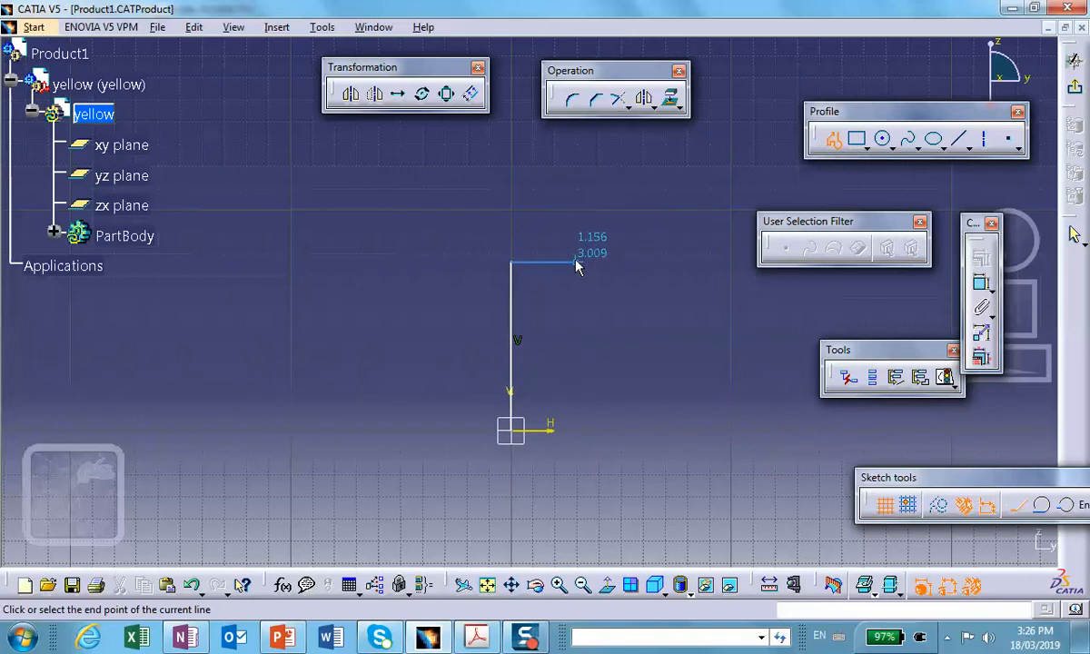
pyautogui.click(721, 425)
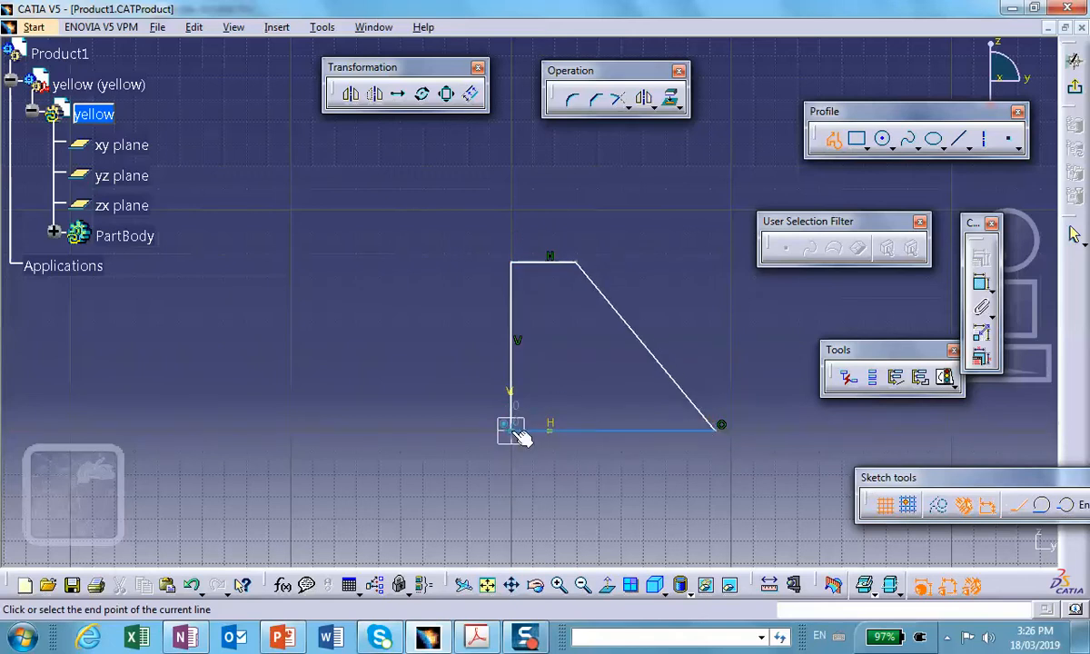
pyautogui.click(512, 428)
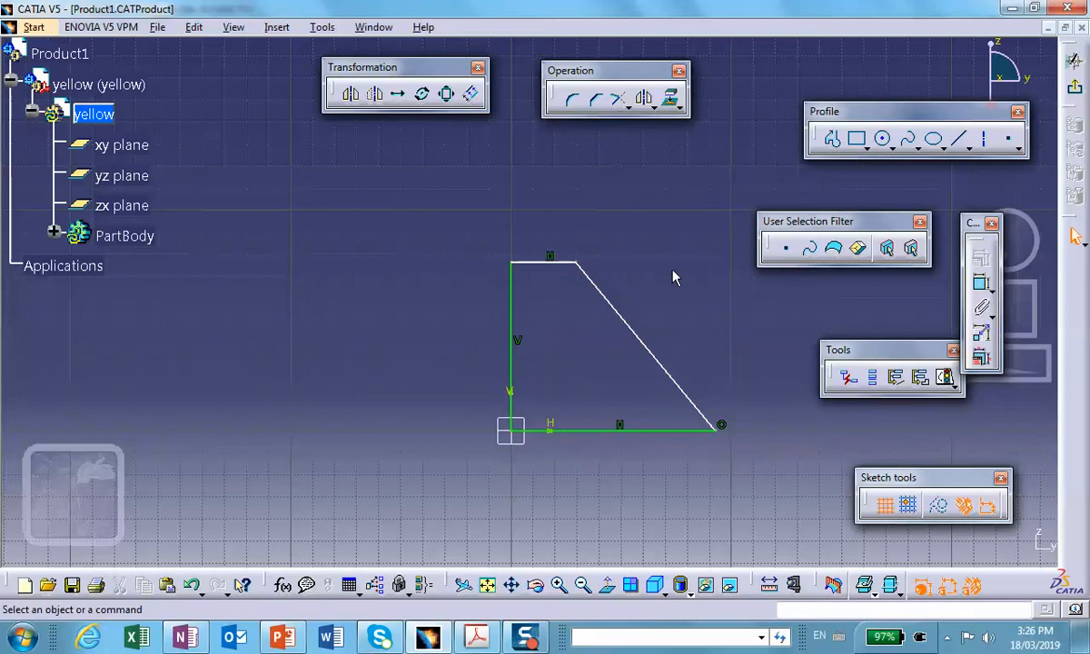
# Step: Dimension the height of the profile's vertical side and the length of its base
pyautogui.click(981, 283)
pyautogui.click(512, 312)
pyautogui.click(462, 316)
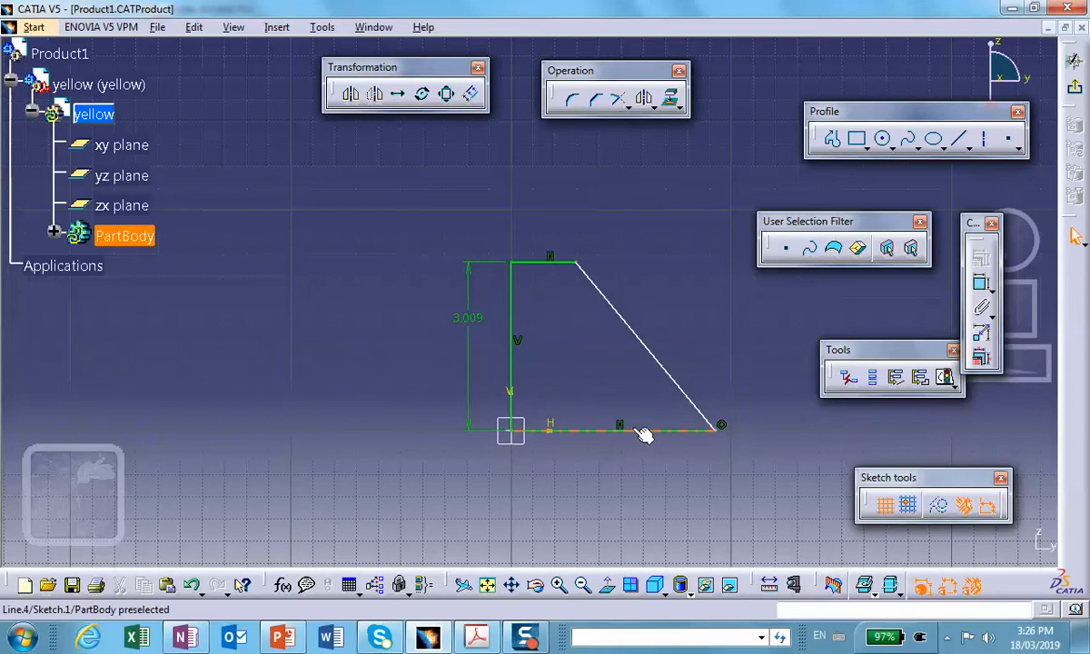
pyautogui.click(980, 282)
pyautogui.click(667, 439)
pyautogui.click(678, 480)
# Step: Dimension the angle between the sloped line and the vertical side, and finish the sketch
pyautogui.click(984, 285)
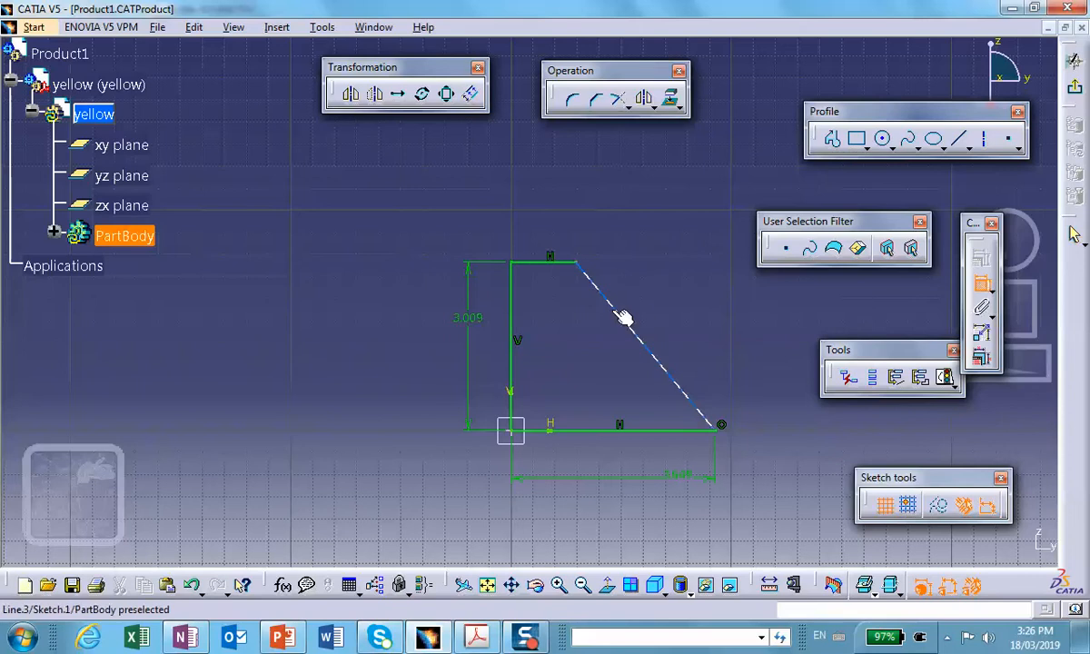
pyautogui.click(511, 301)
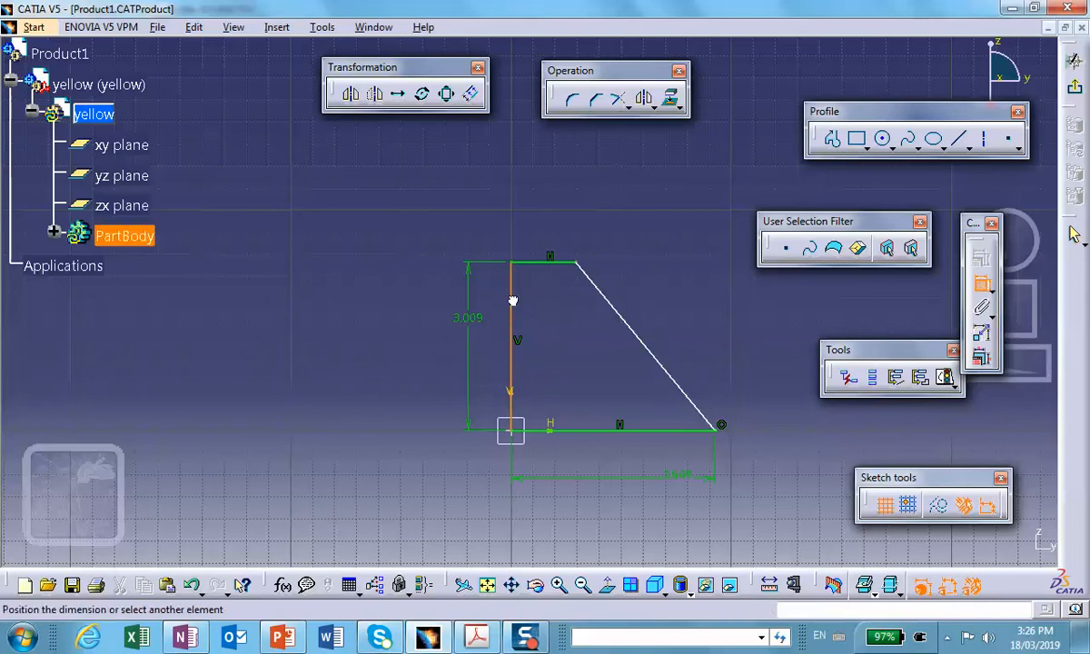
pyautogui.click(607, 298)
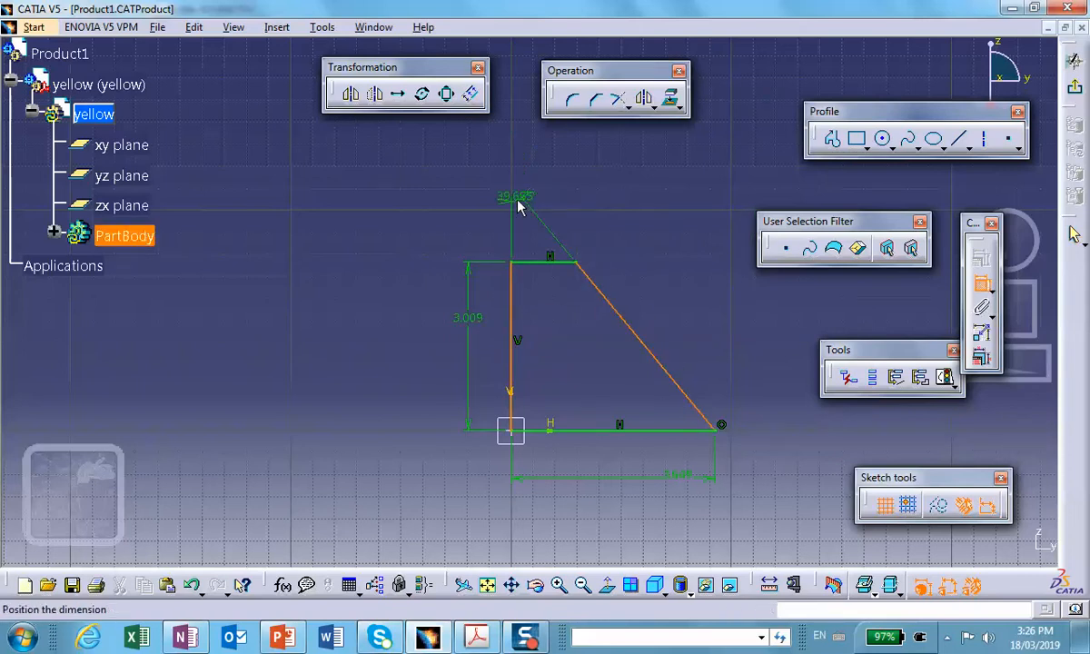
pyautogui.click(528, 227)
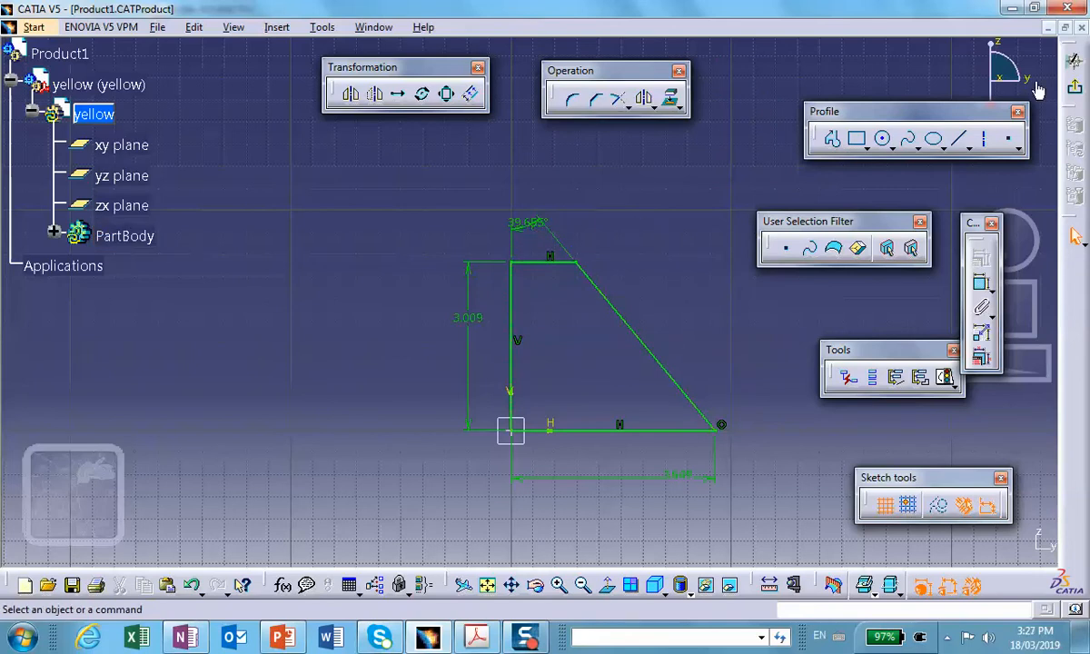
pyautogui.click(1075, 235)
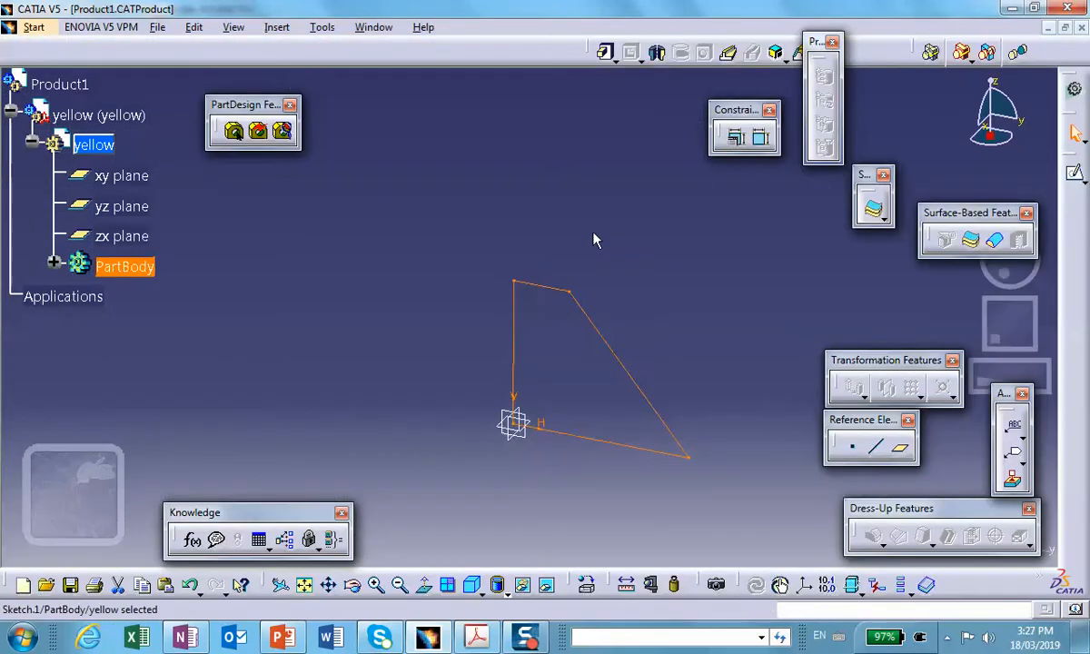
# Step: Create a Shaft from the sketch with a first angle of 30 degrees around the Z Axis
pyautogui.click(658, 55)
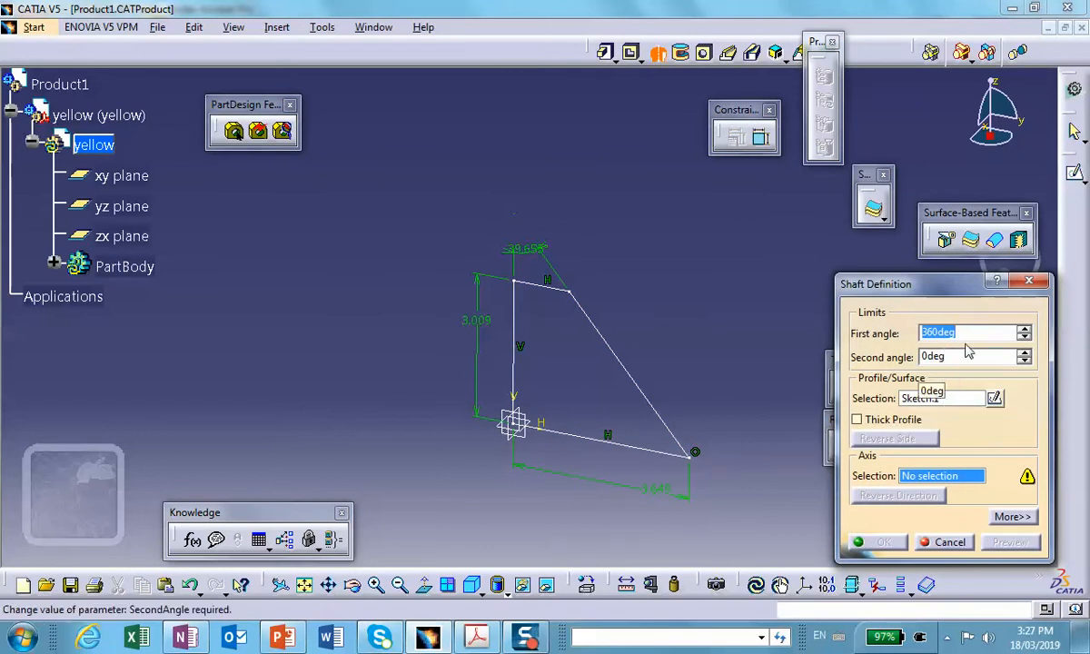
pyautogui.rightClick(924, 477)
pyautogui.click(939, 554)
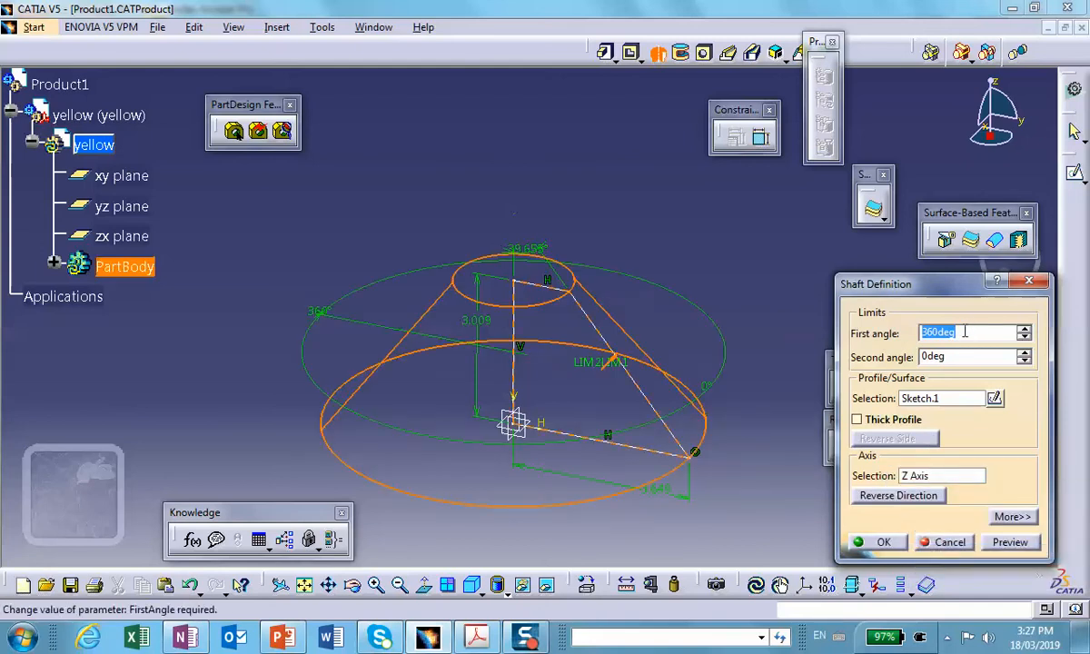
pyautogui.write('30')
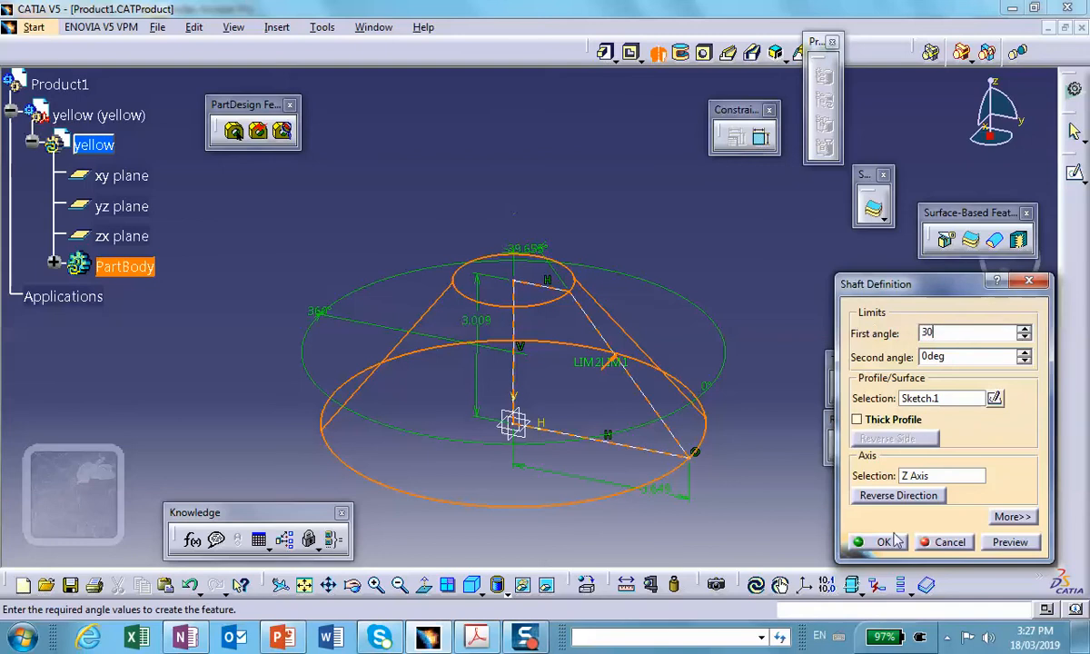
pyautogui.click(889, 542)
# Step: Set the graphic color of the yellow component to yellow in its properties
pyautogui.moveTo(791, 414); pyautogui.dragTo(627, 345, button='middle')
pyautogui.click(98, 115)
pyautogui.rightClick(106, 116)
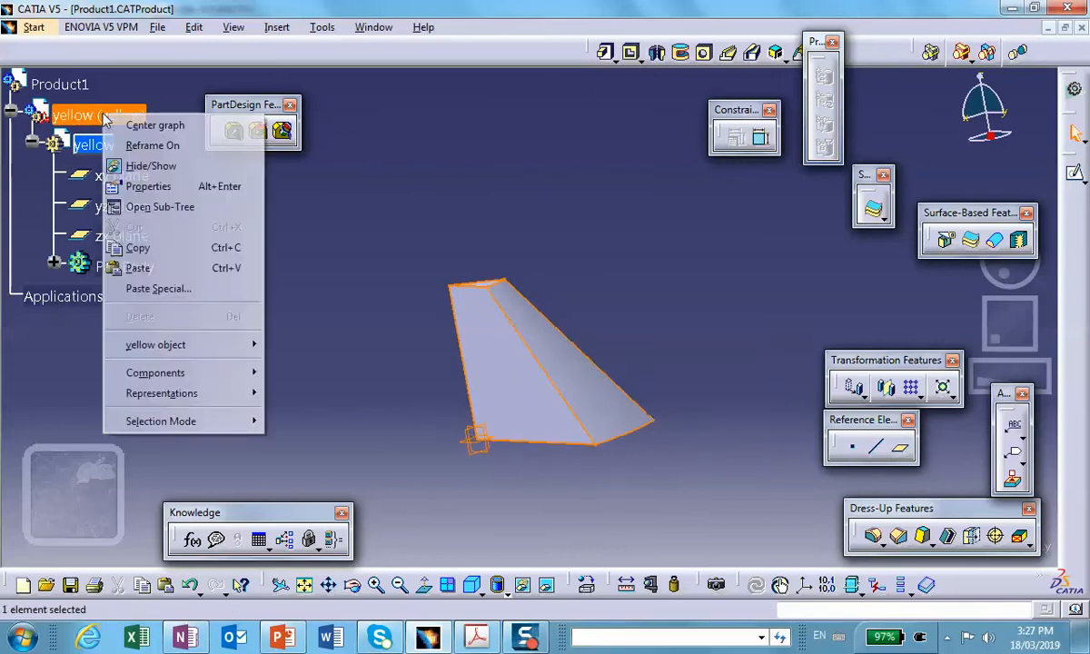
pyautogui.click(153, 186)
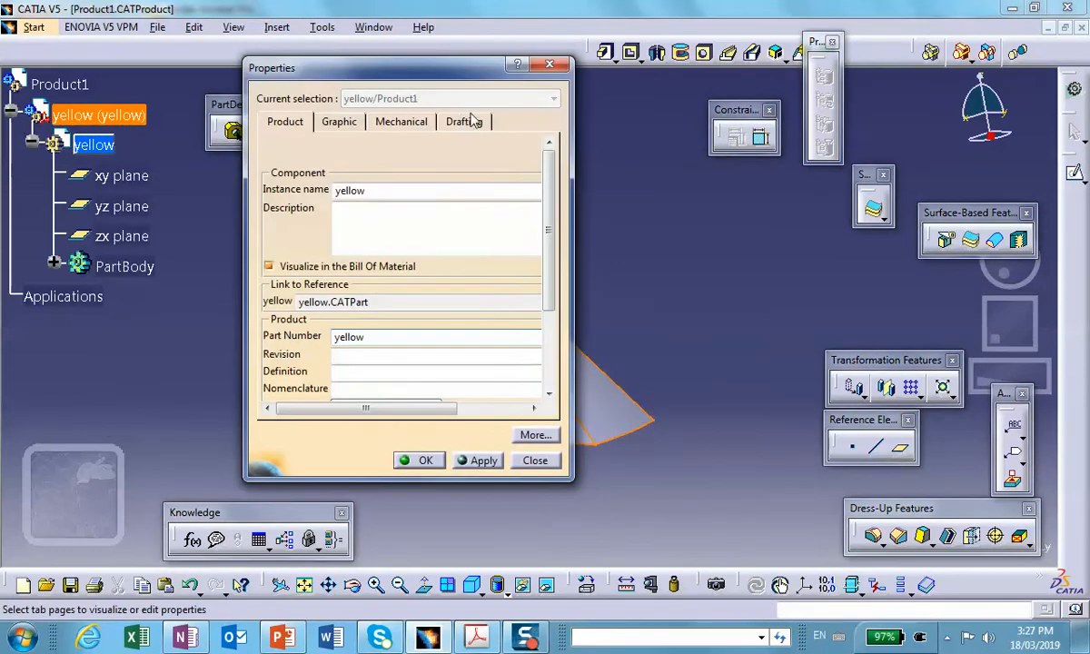
pyautogui.click(339, 122)
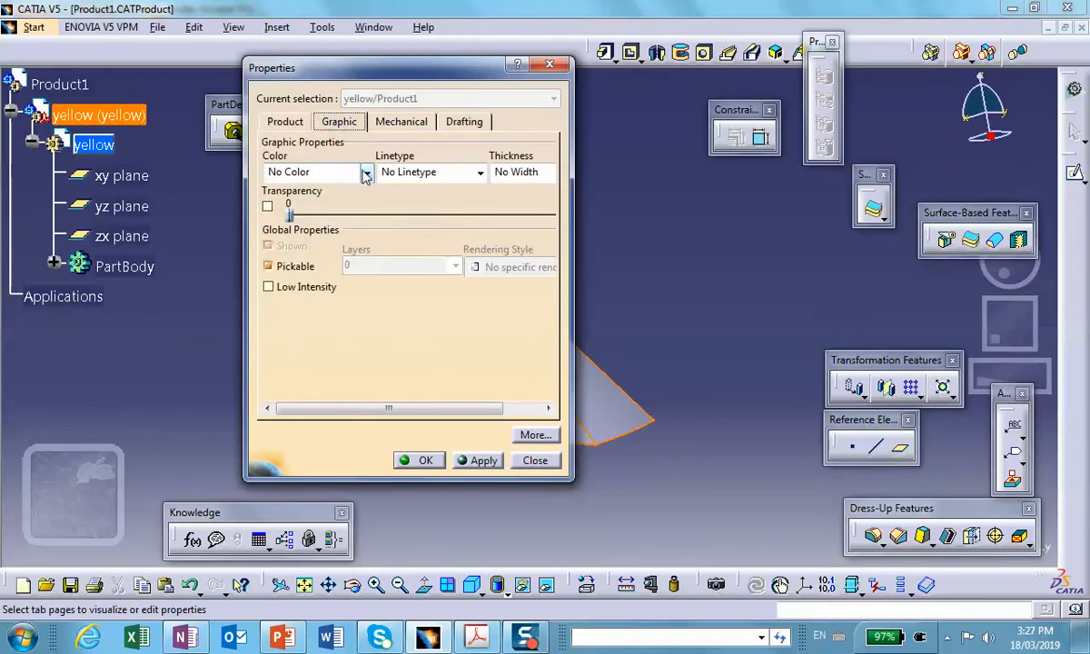
pyautogui.click(364, 174)
pyautogui.click(341, 224)
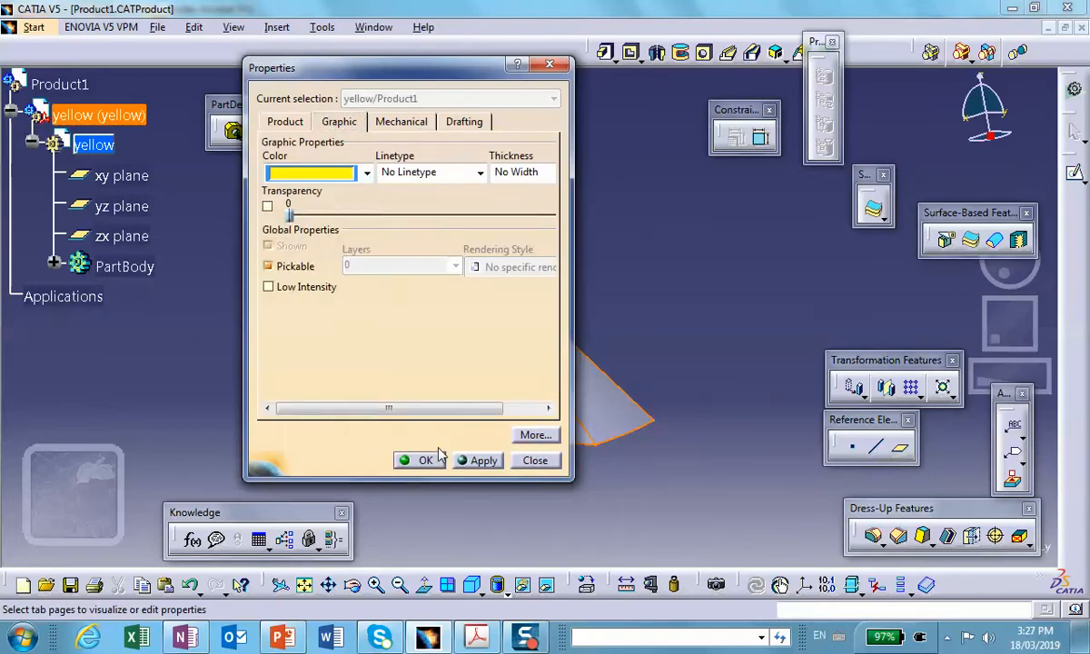
pyautogui.click(439, 454)
# Step: Activate Product1, insert a new part using the assembly's origin point, and expand the new part's tree node
pyautogui.moveTo(426, 434); pyautogui.dragTo(645, 309, button='middle')
pyautogui.moveTo(309, 409); pyautogui.dragTo(332, 401, button='middle')
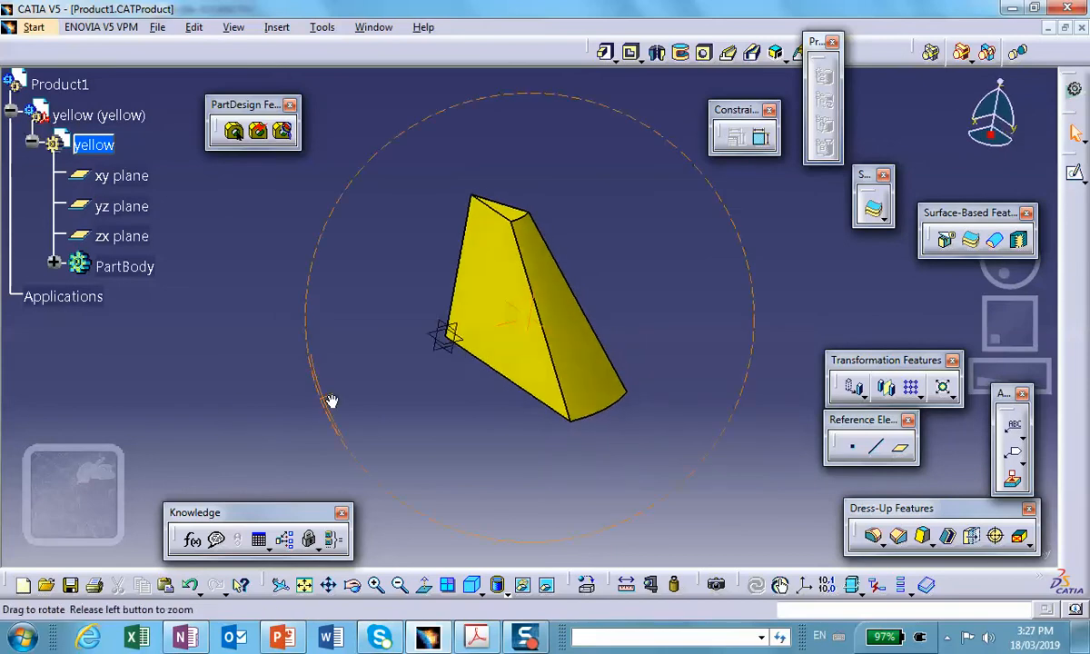
pyautogui.doubleClick(59, 83)
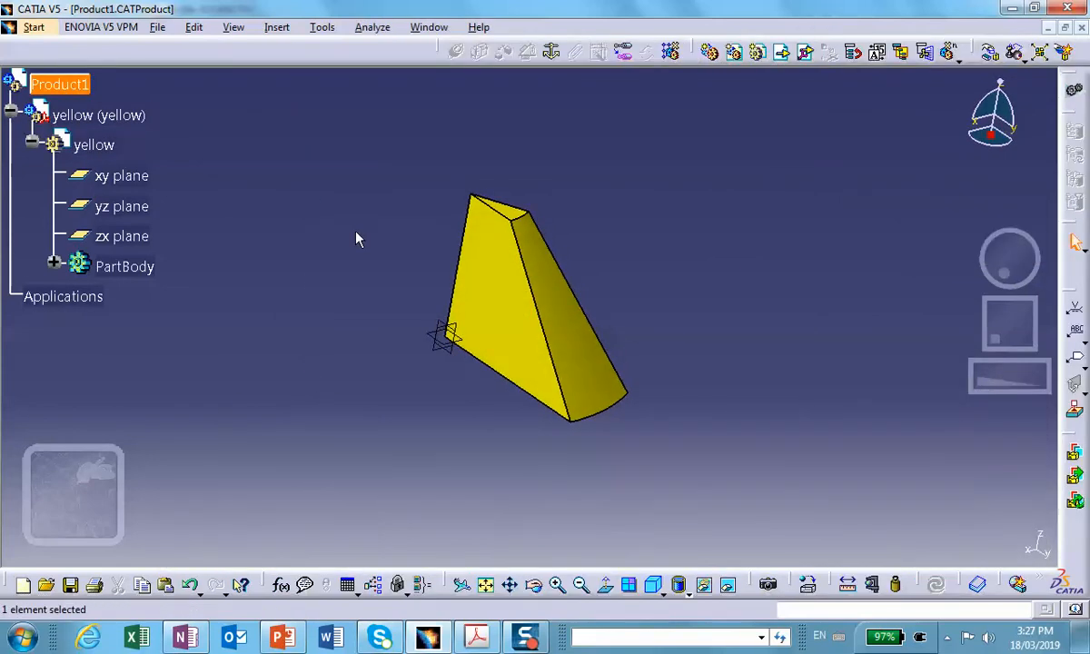
pyautogui.click(277, 27)
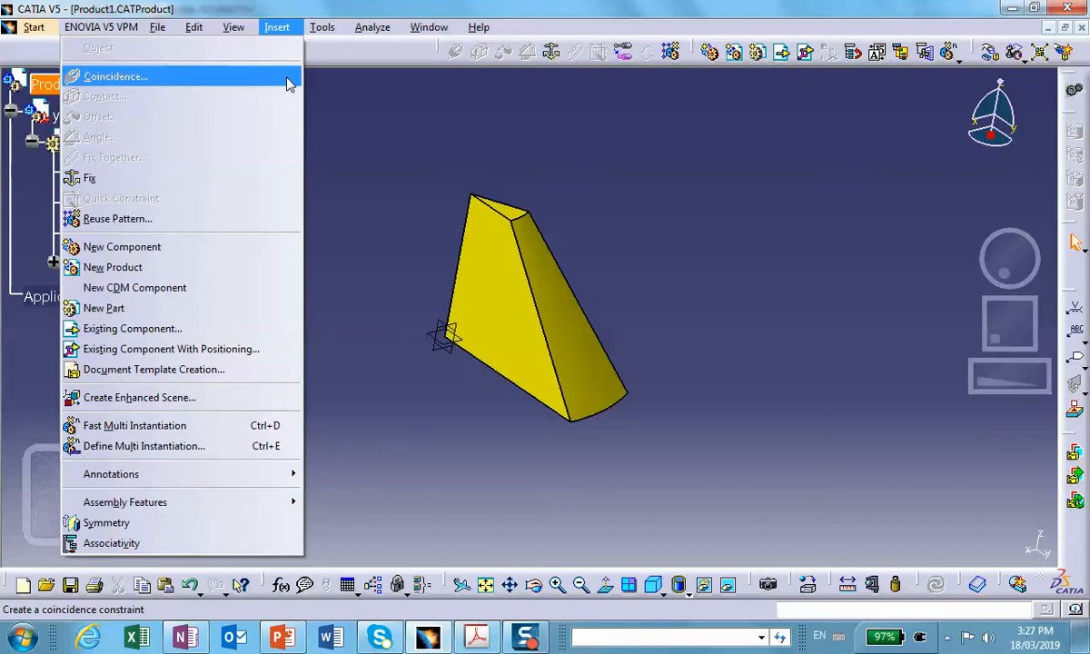
pyautogui.click(194, 309)
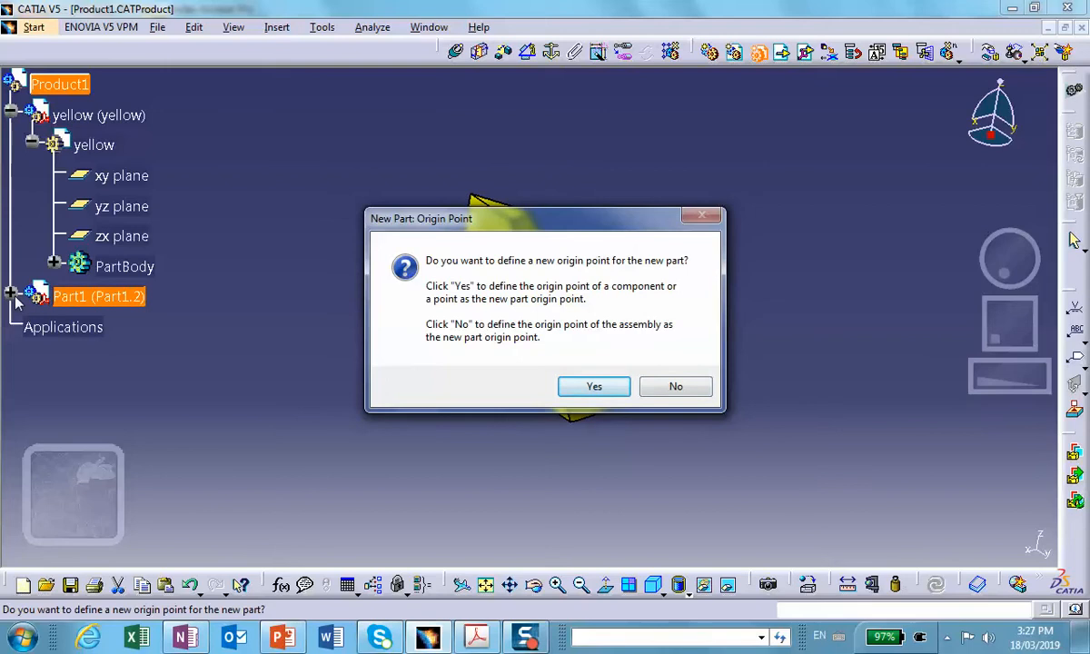
pyautogui.click(678, 386)
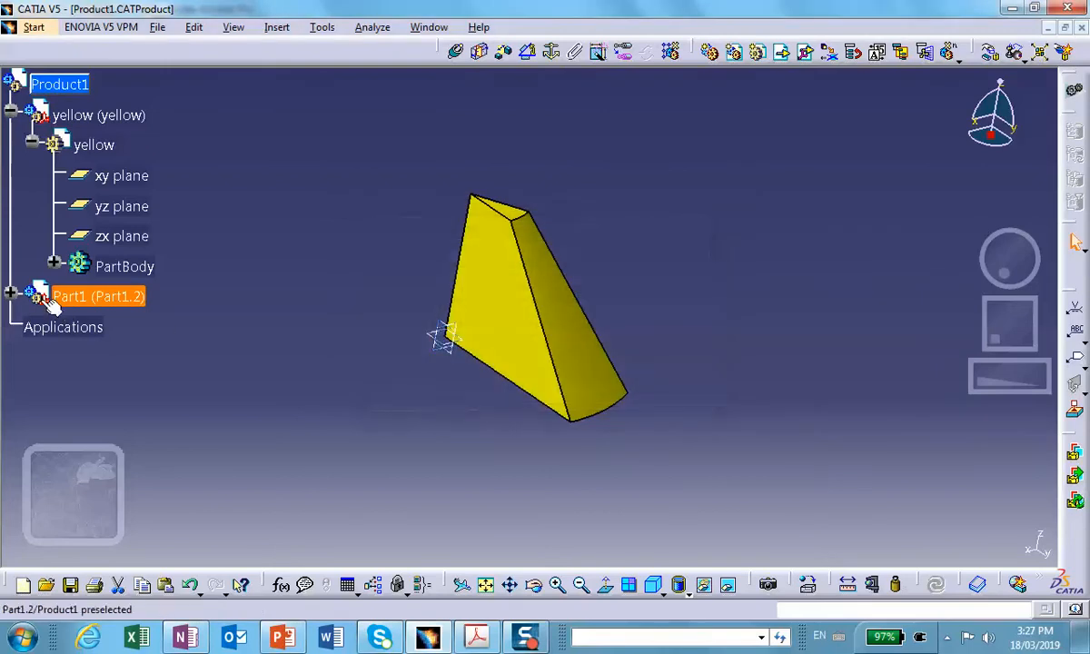
pyautogui.click(11, 291)
pyautogui.rightClick(133, 295)
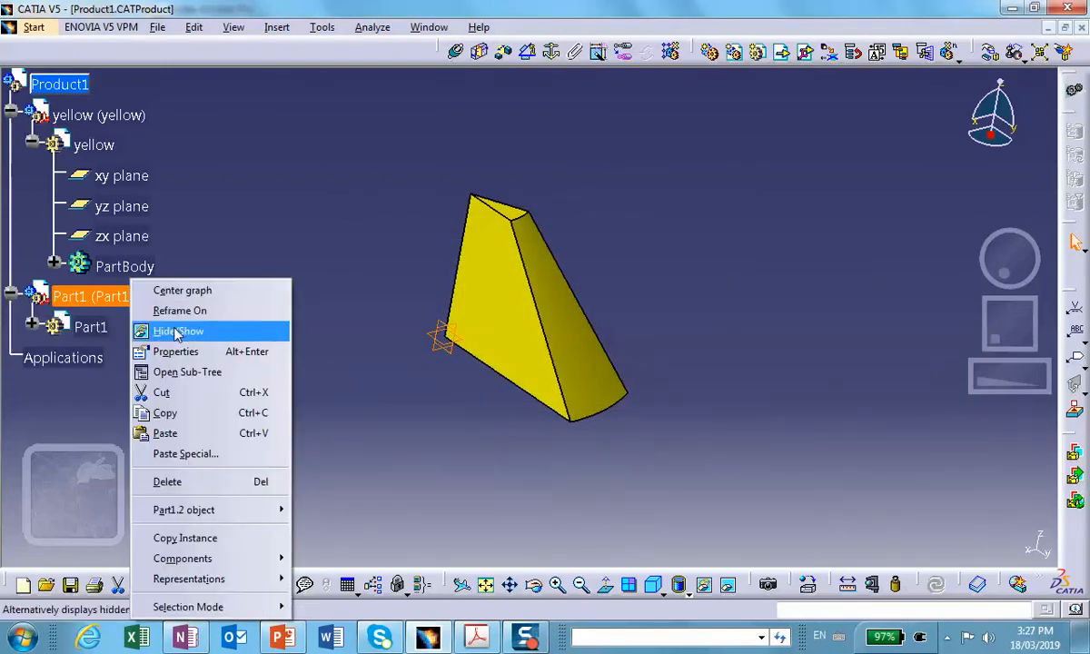
pyautogui.click(178, 332)
pyautogui.rightClick(134, 309)
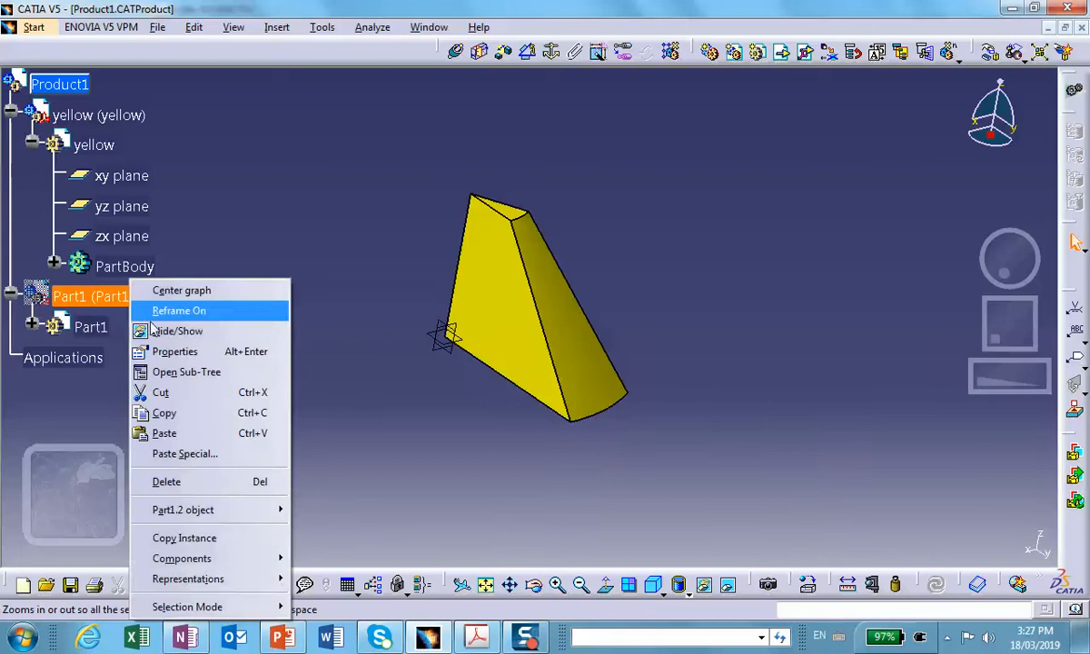
pyautogui.click(154, 331)
# Step: Set both the instance name and the part number of the second part to "grey"
pyautogui.rightClick(116, 308)
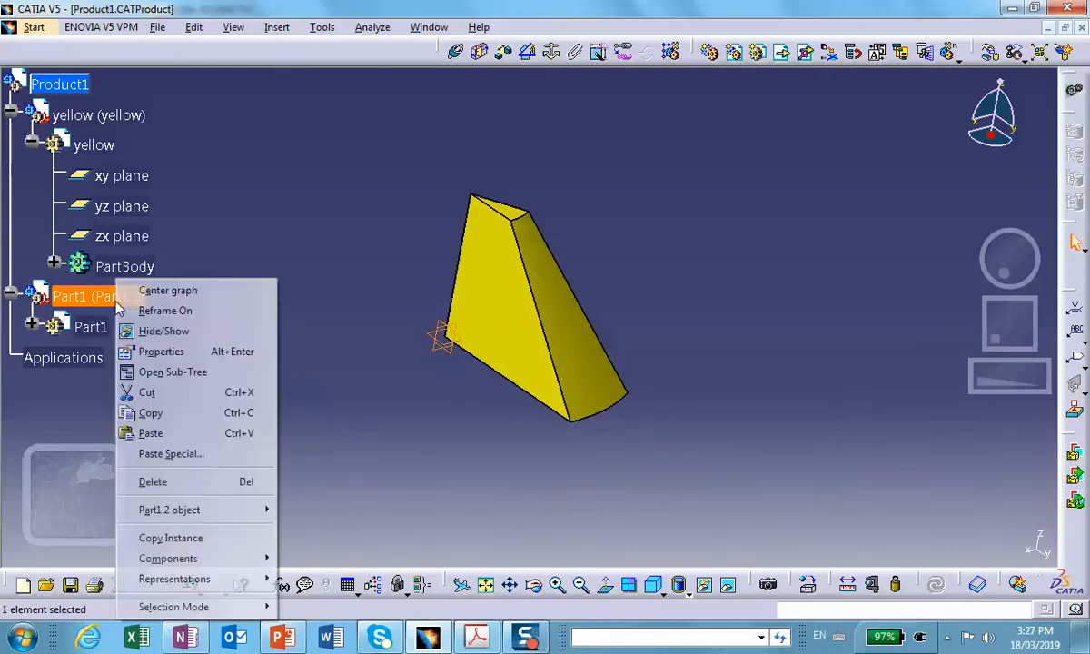
pyautogui.click(160, 351)
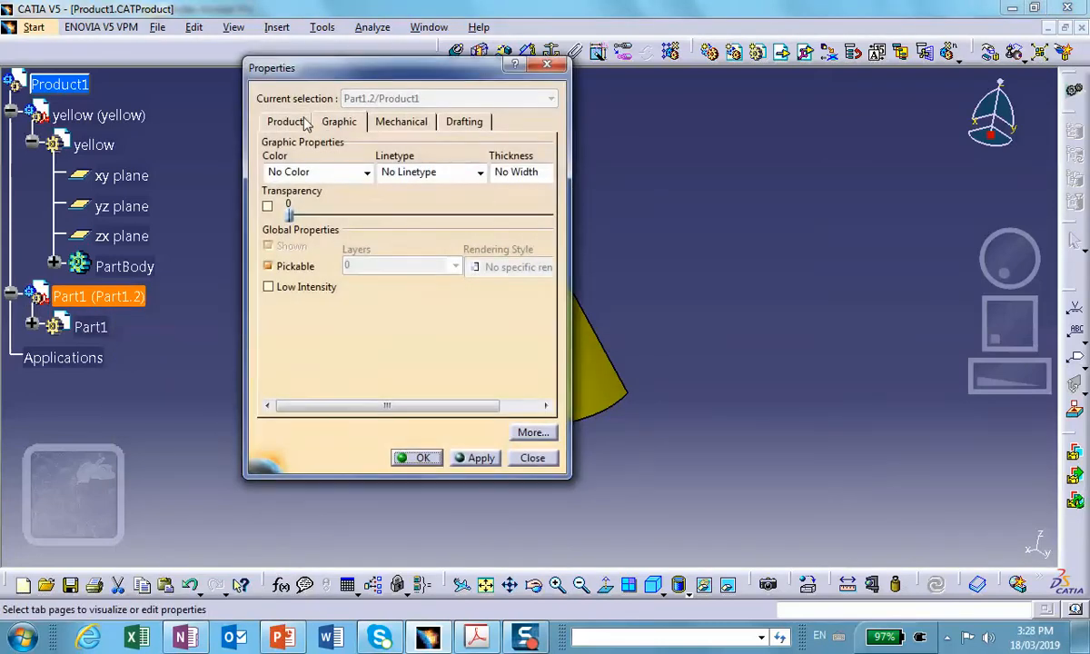
pyautogui.click(265, 119)
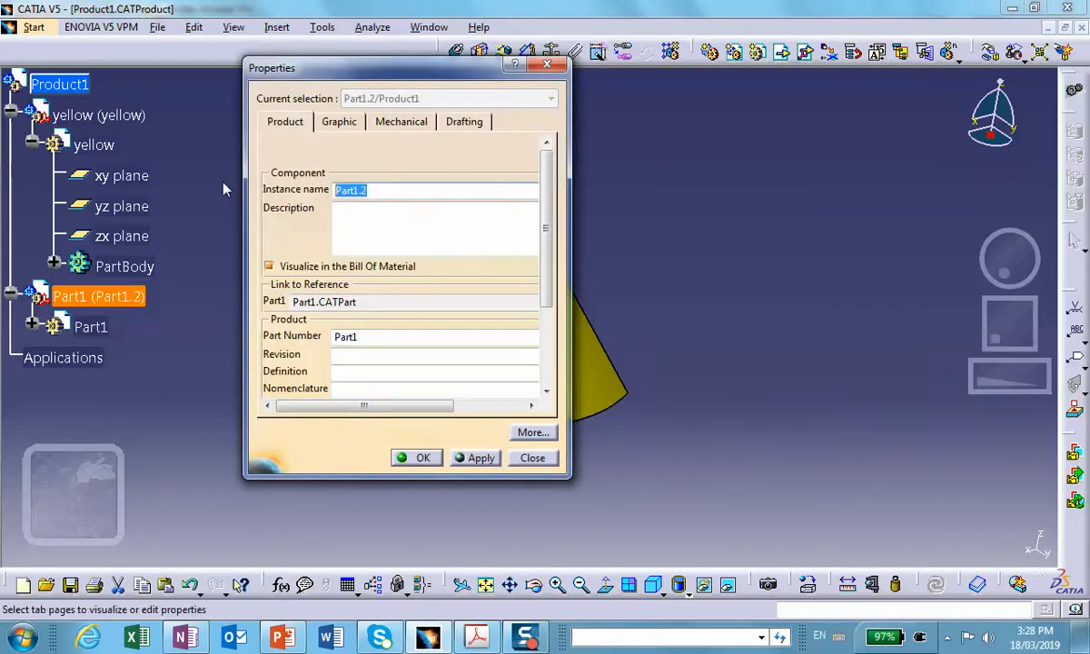
pyautogui.write('grey')
pyautogui.doubleClick(378, 336)
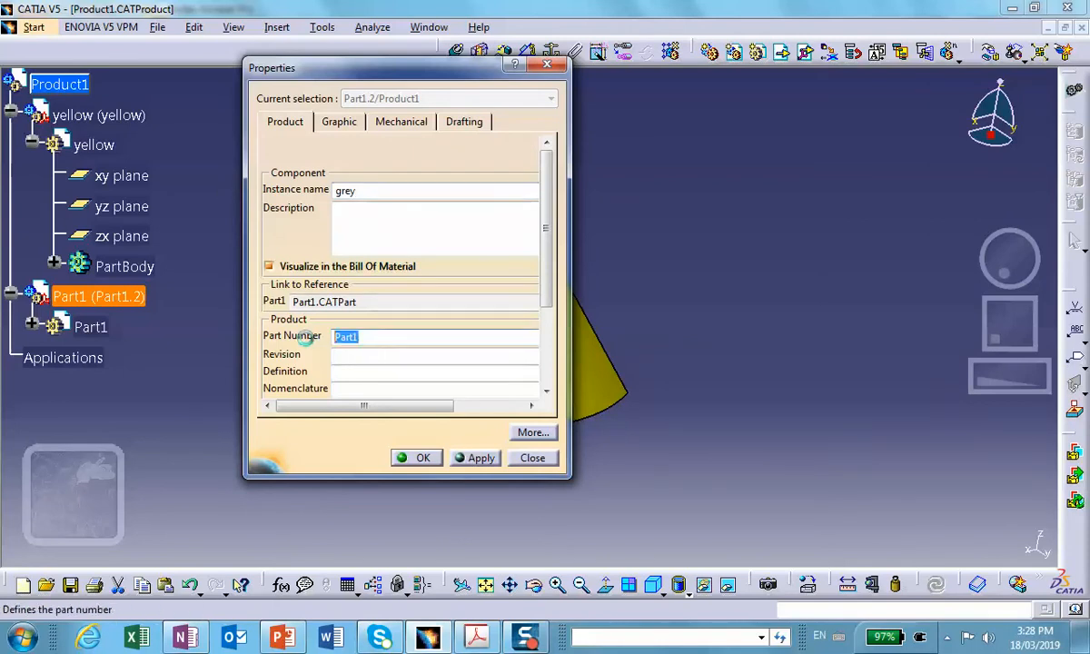
pyautogui.write('grey')
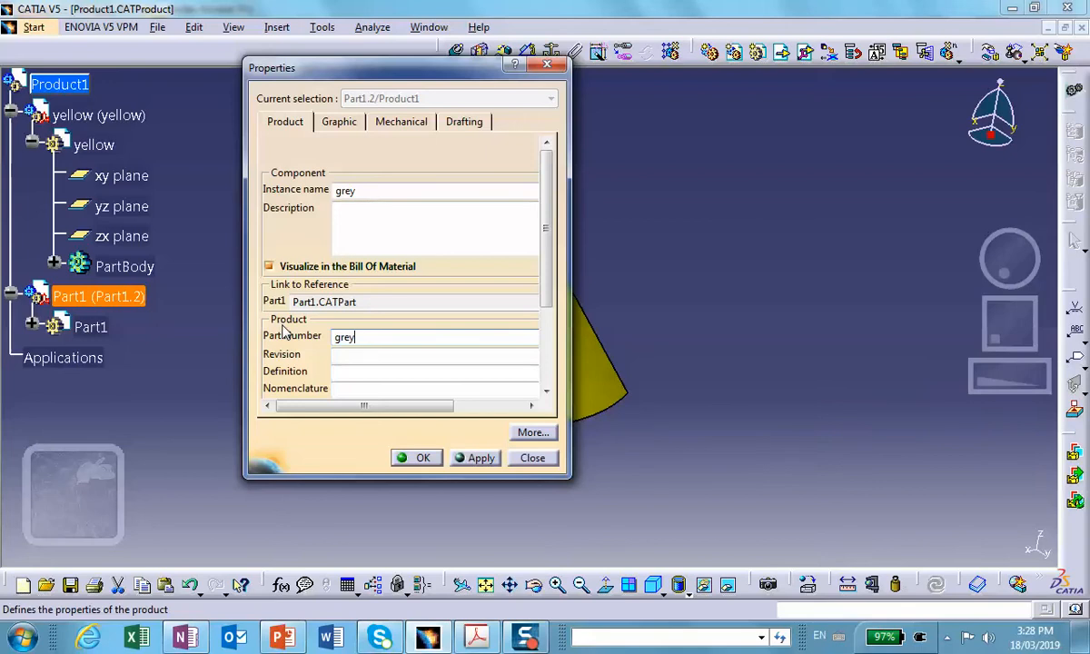
pyautogui.click(416, 457)
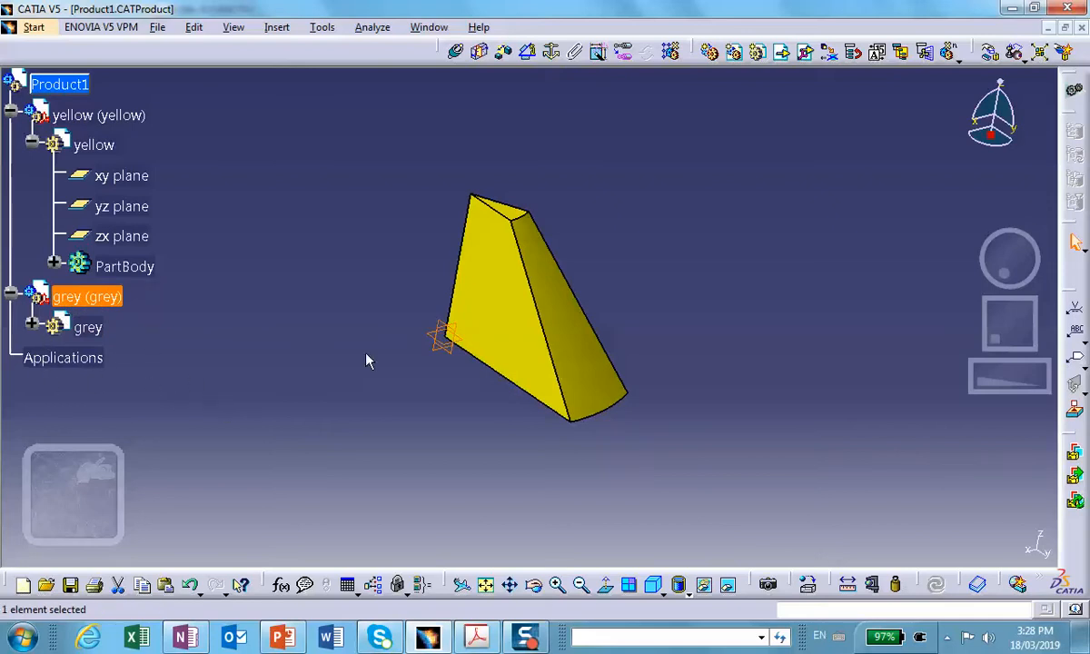
# Step: Expand the grey part in the tree to show its planes and body, and activate it for Part Design
pyautogui.scroll(-3, 66, 335)
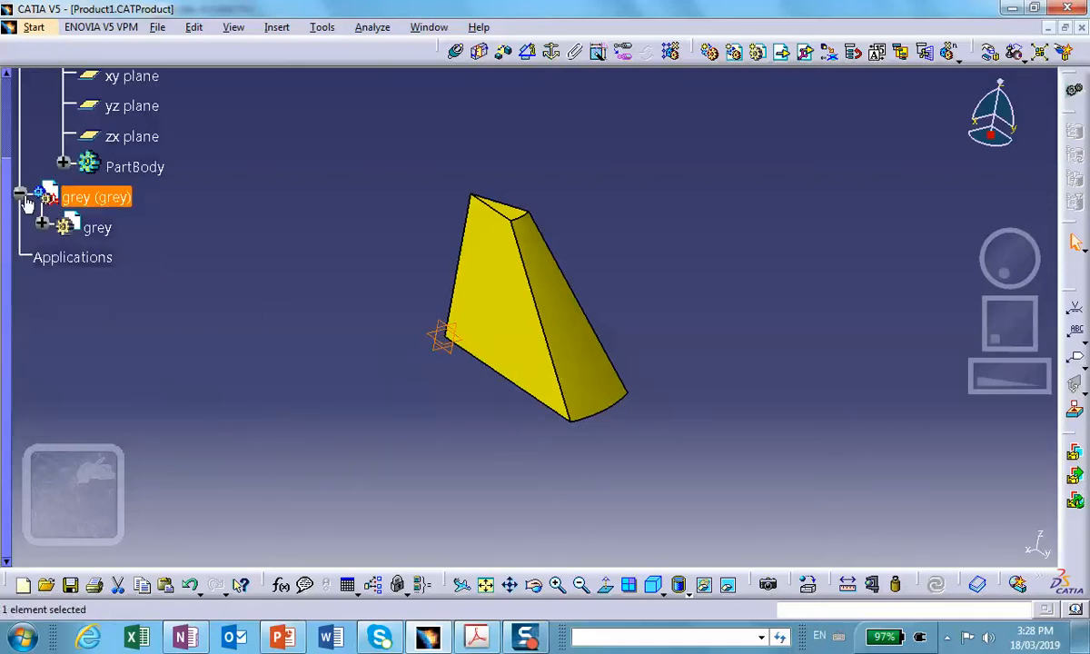
pyautogui.rightClick(100, 196)
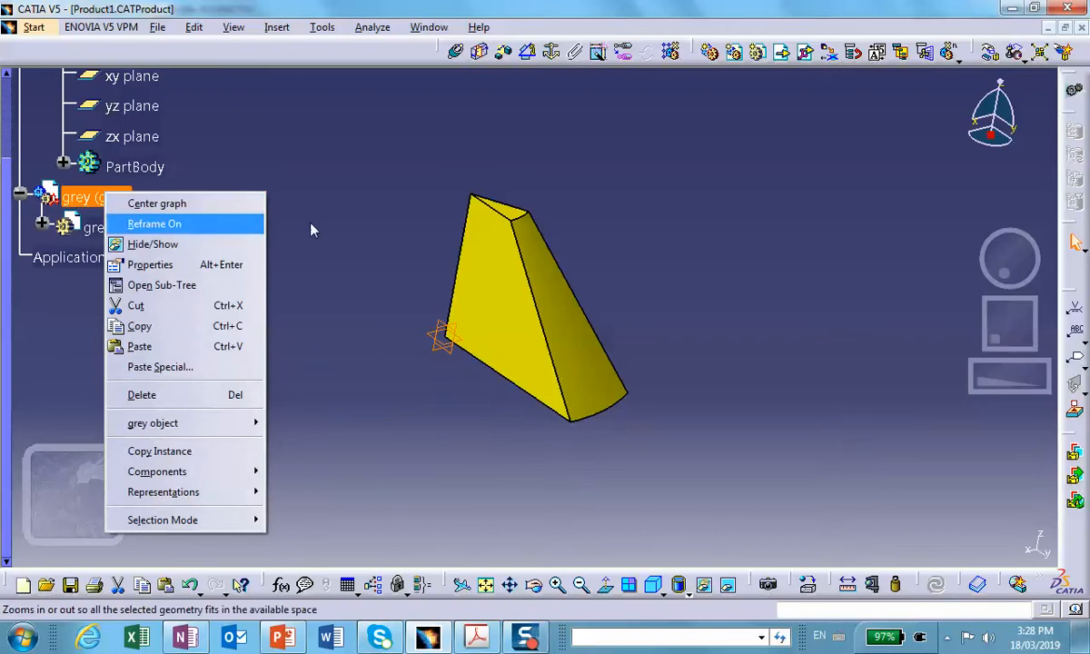
pyautogui.press('Escape')
pyautogui.click(40, 224)
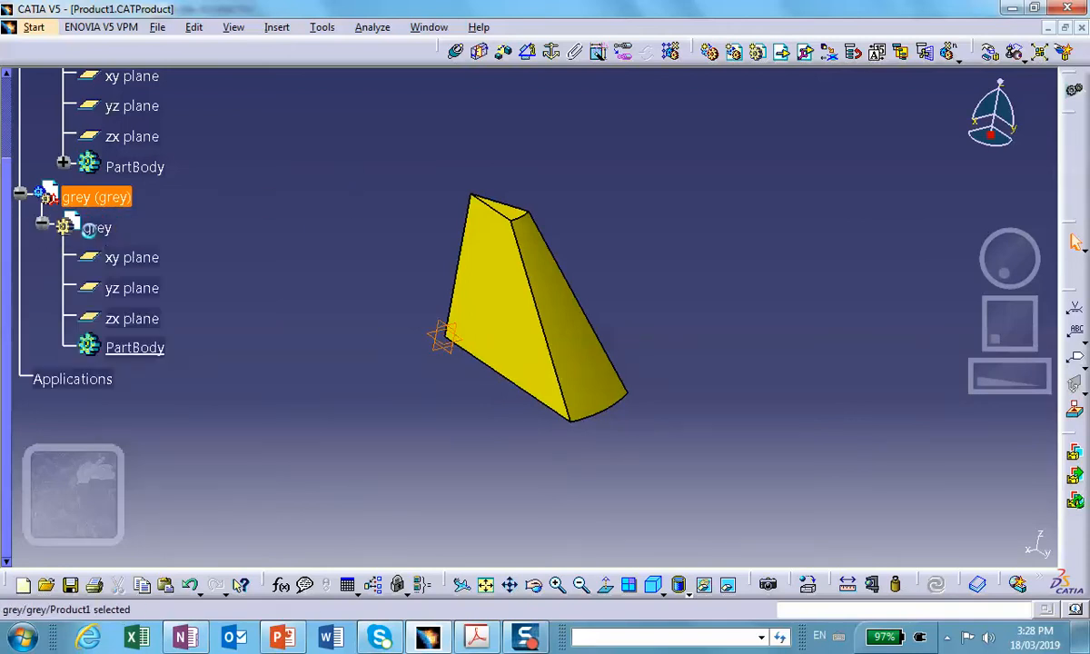
pyautogui.doubleClick(91, 227)
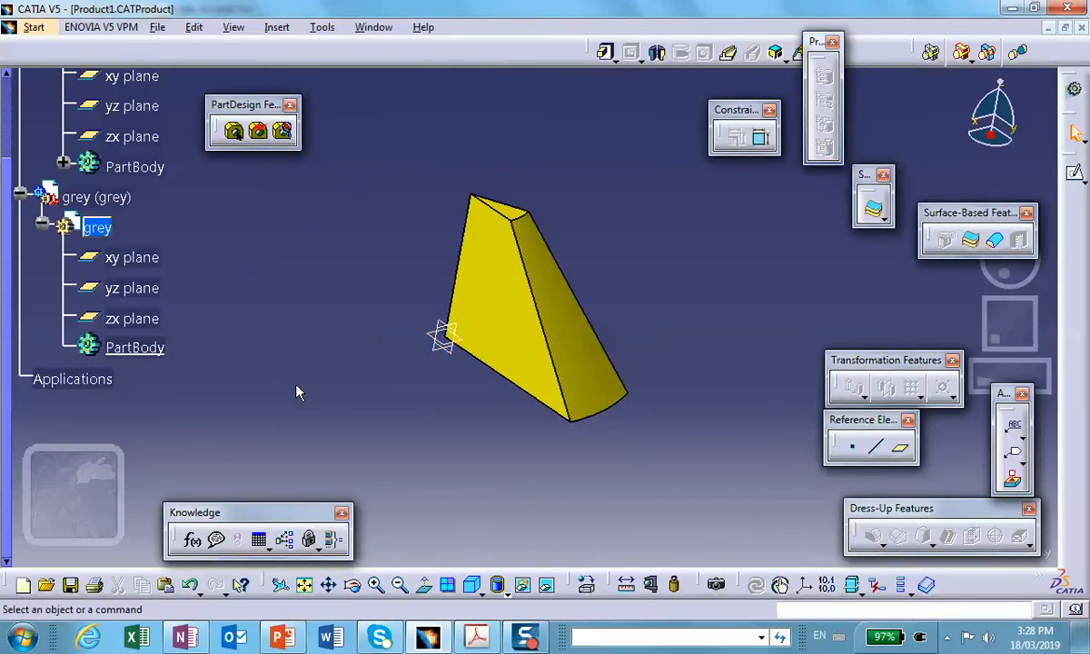
pyautogui.click(444, 327)
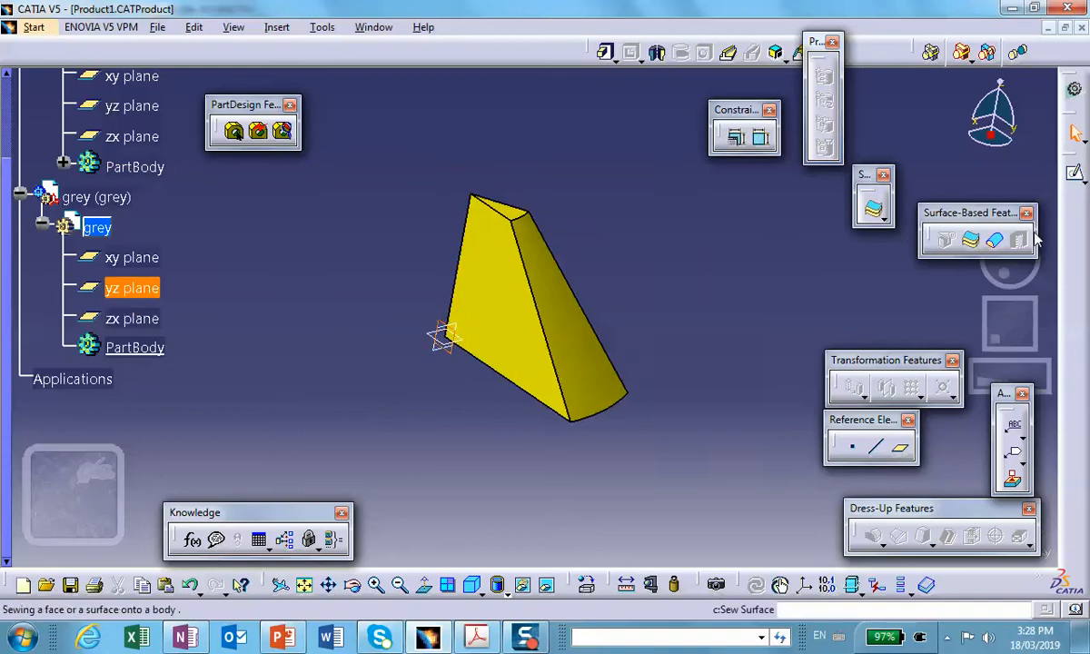
pyautogui.click(1075, 176)
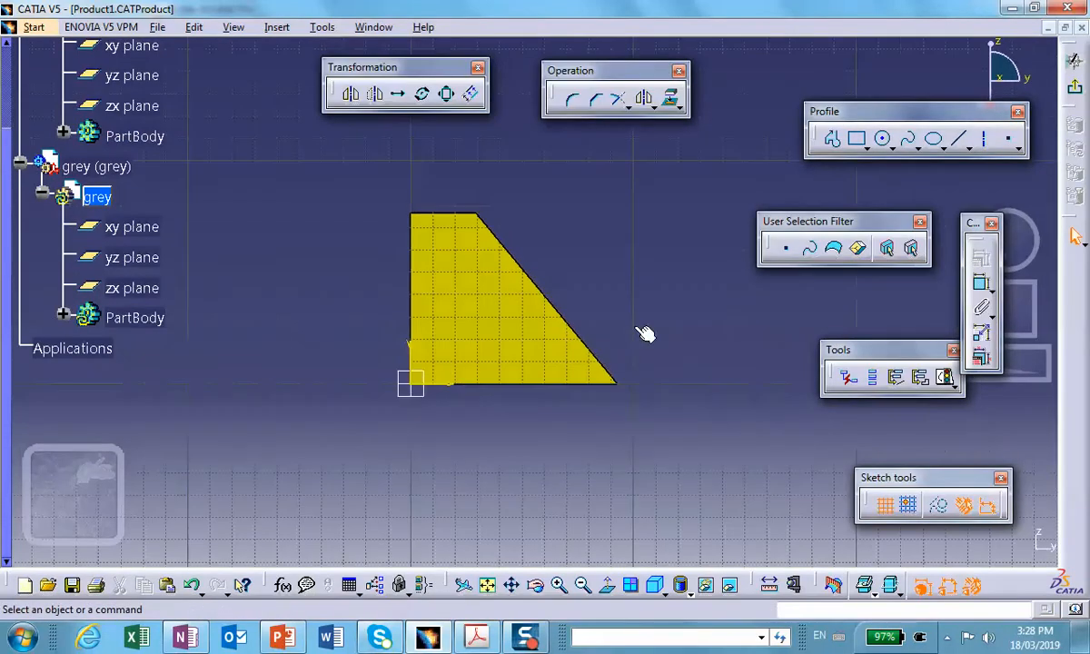
pyautogui.moveTo(604, 286); pyautogui.dragTo(586, 215, button='middle')
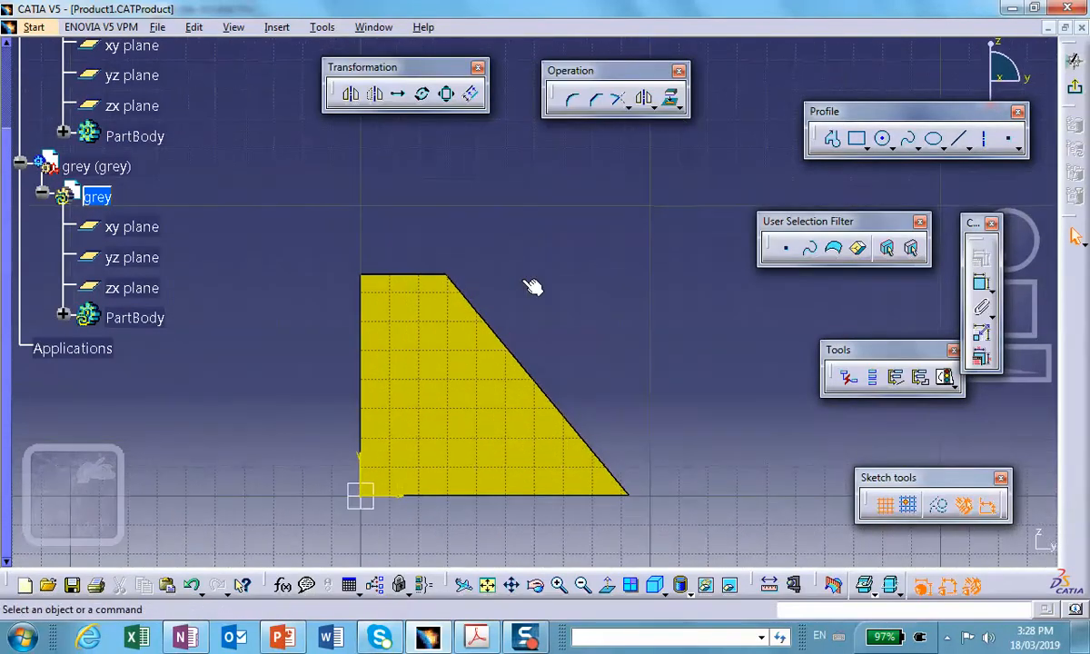
pyautogui.moveTo(528, 282); pyautogui.dragTo(563, 223, button='middle')
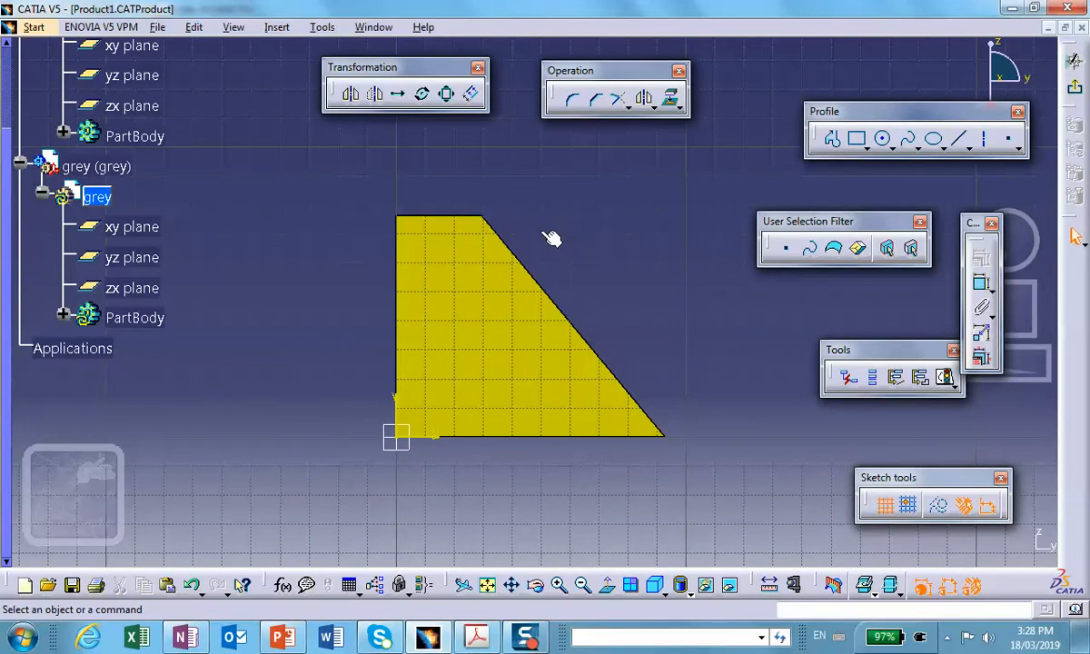
pyautogui.moveTo(647, 269)
pyautogui.mouseDown(button='middle')
pyautogui.moveTo(594, 259)
pyautogui.moveTo(489, 402)
pyautogui.mouseUp(button='middle')
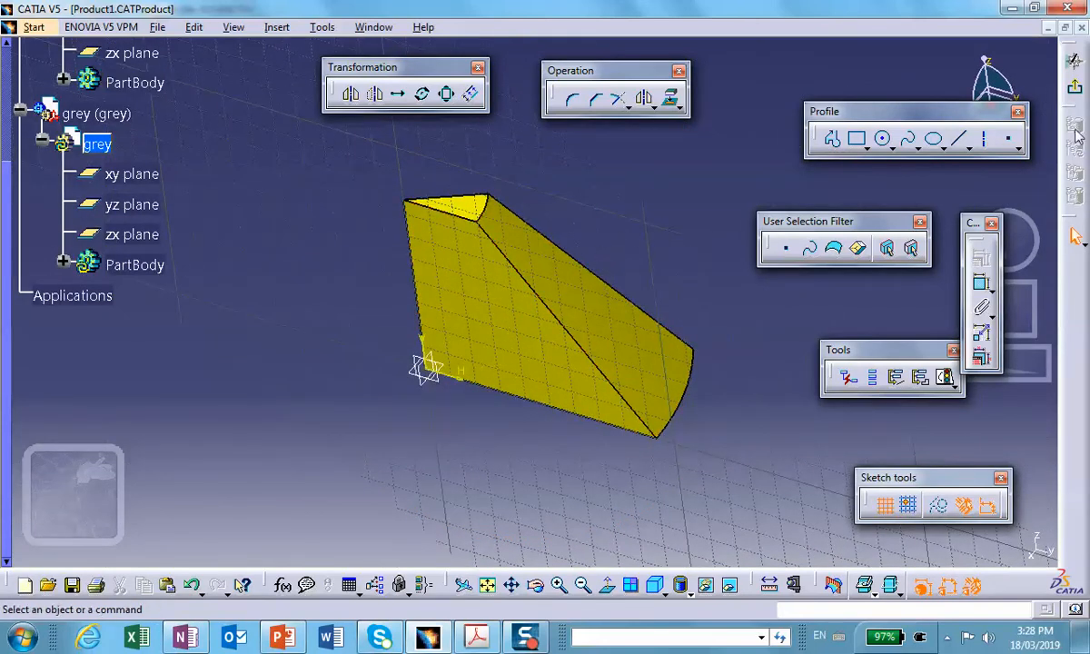
pyautogui.click(1077, 94)
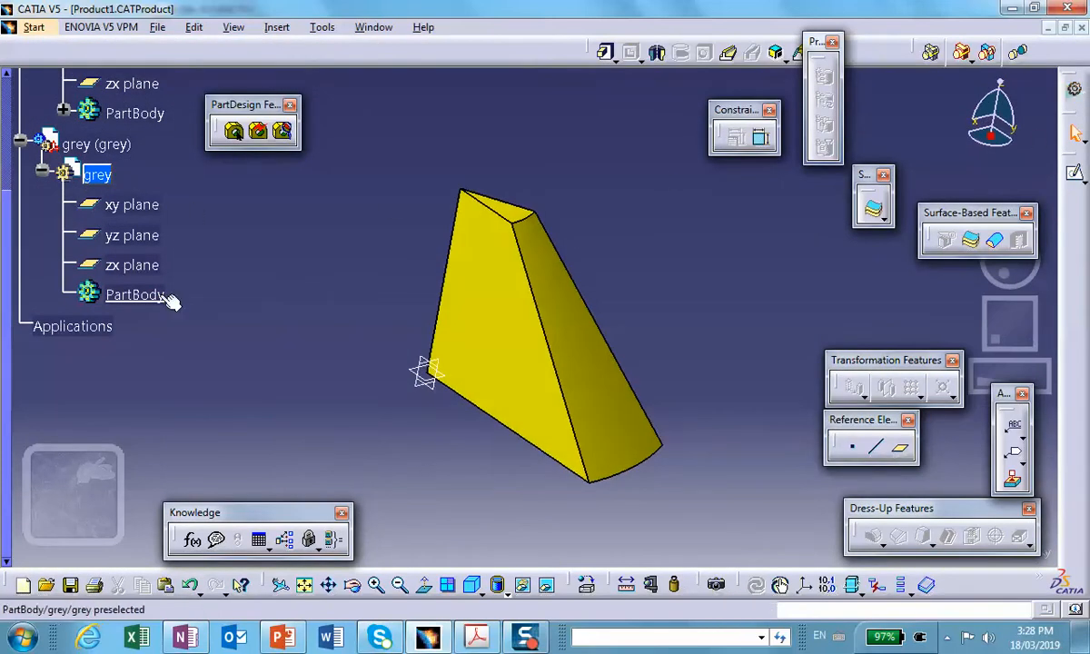
# Step: Sketch a closed trapezoid about 3.445 high on the yellow wedge's flat front face, with its vertical side rising from the origin, and exit the sketch
pyautogui.click(499, 364)
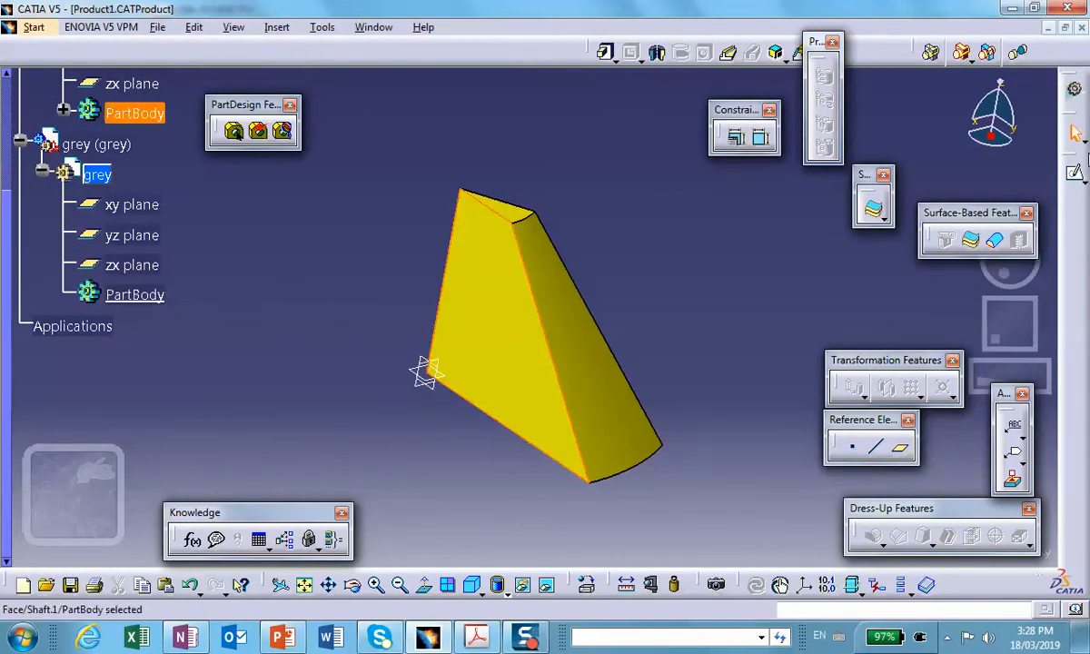
pyautogui.click(1077, 175)
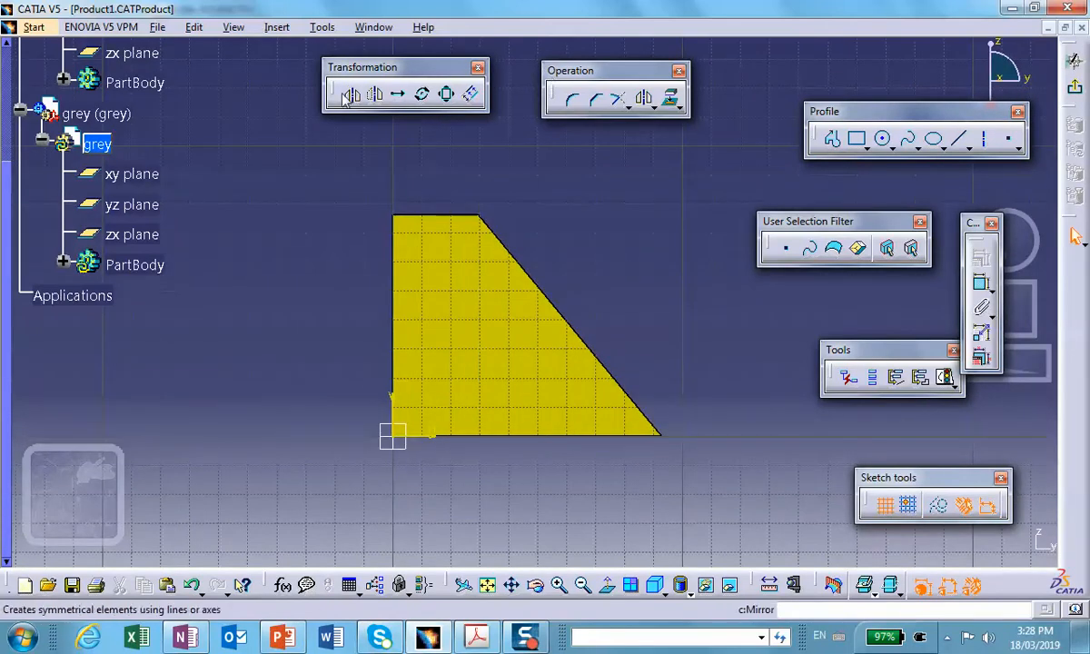
pyautogui.click(836, 149)
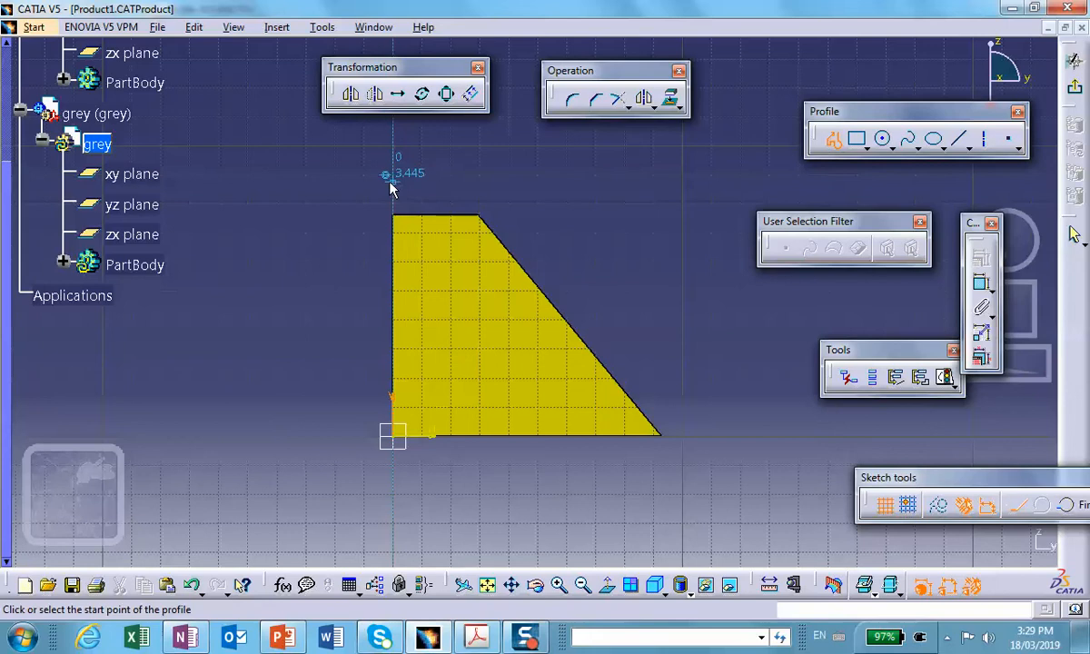
pyautogui.click(398, 176)
pyautogui.click(453, 181)
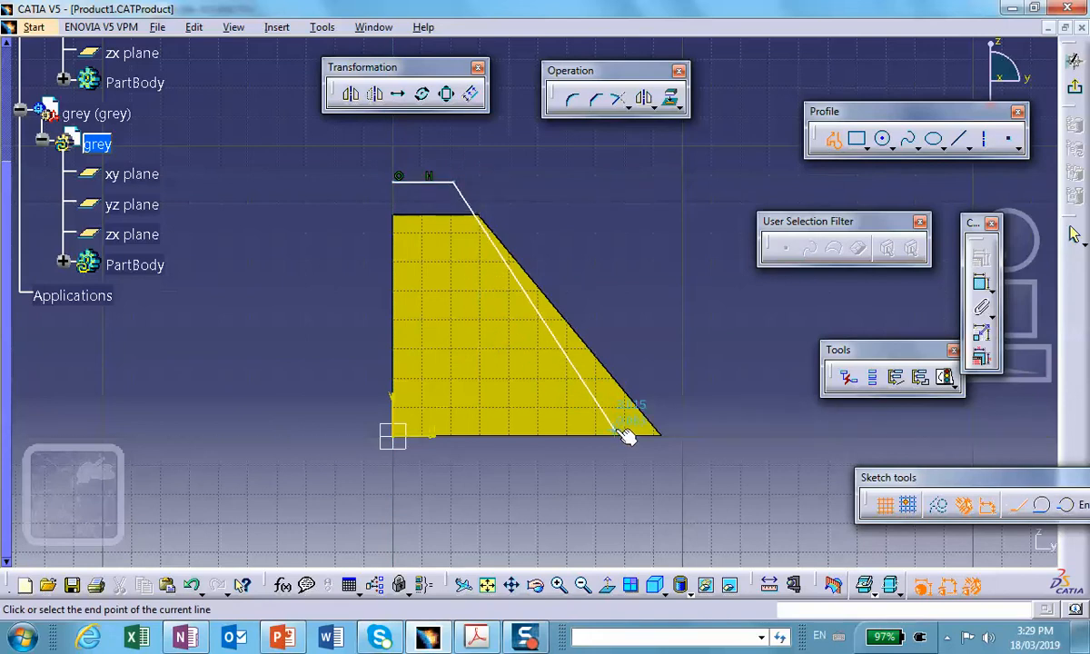
pyautogui.click(627, 431)
pyautogui.click(392, 434)
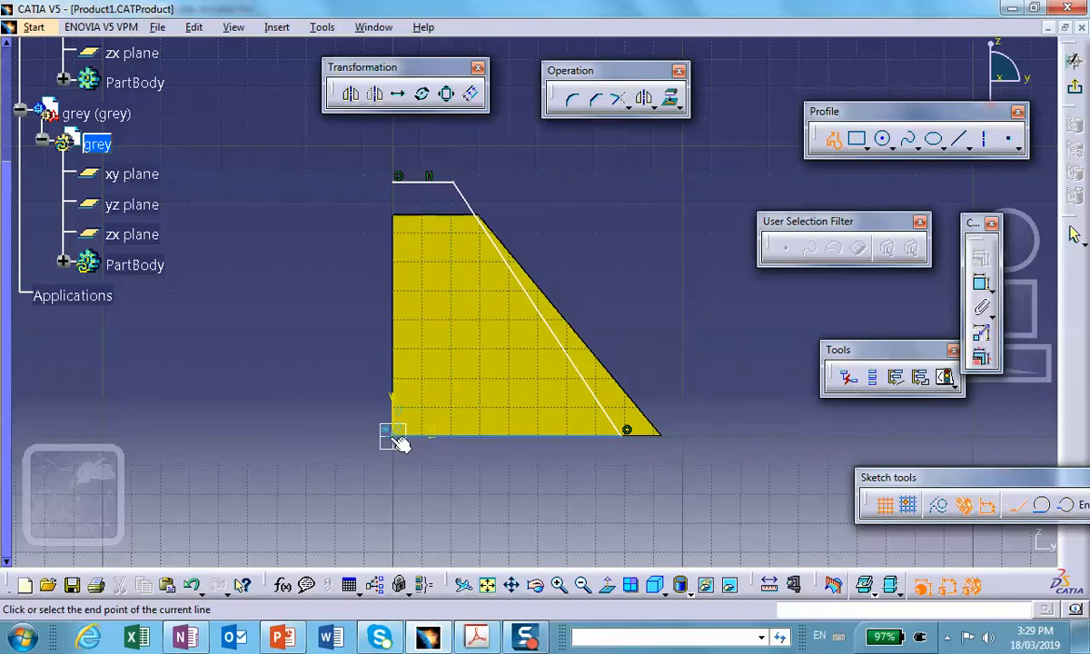
pyautogui.click(394, 177)
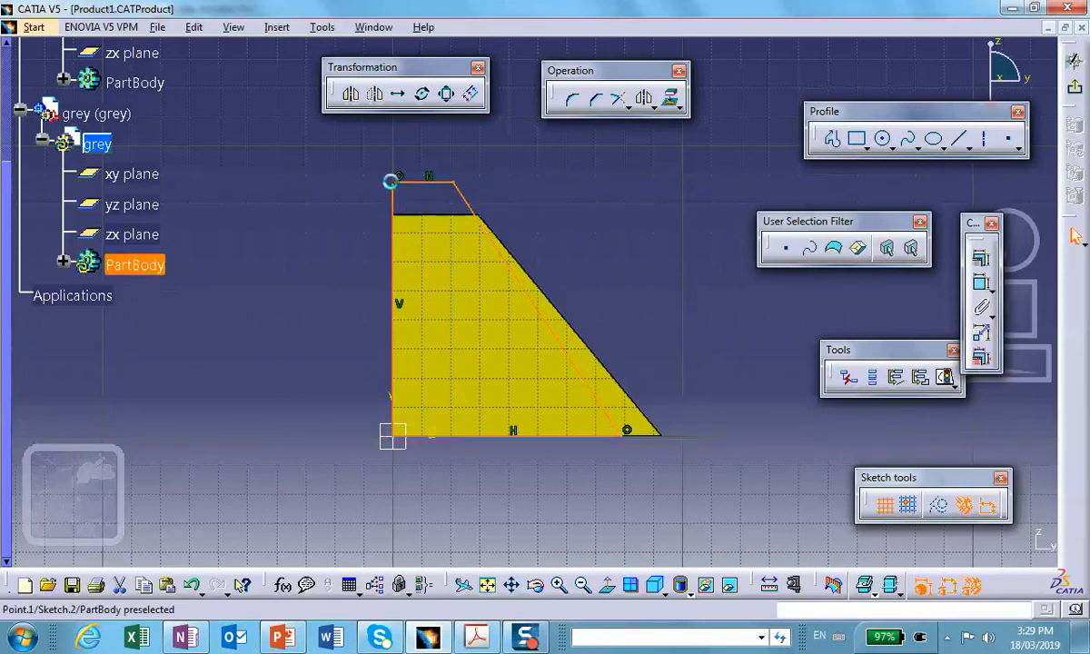
pyautogui.click(1075, 236)
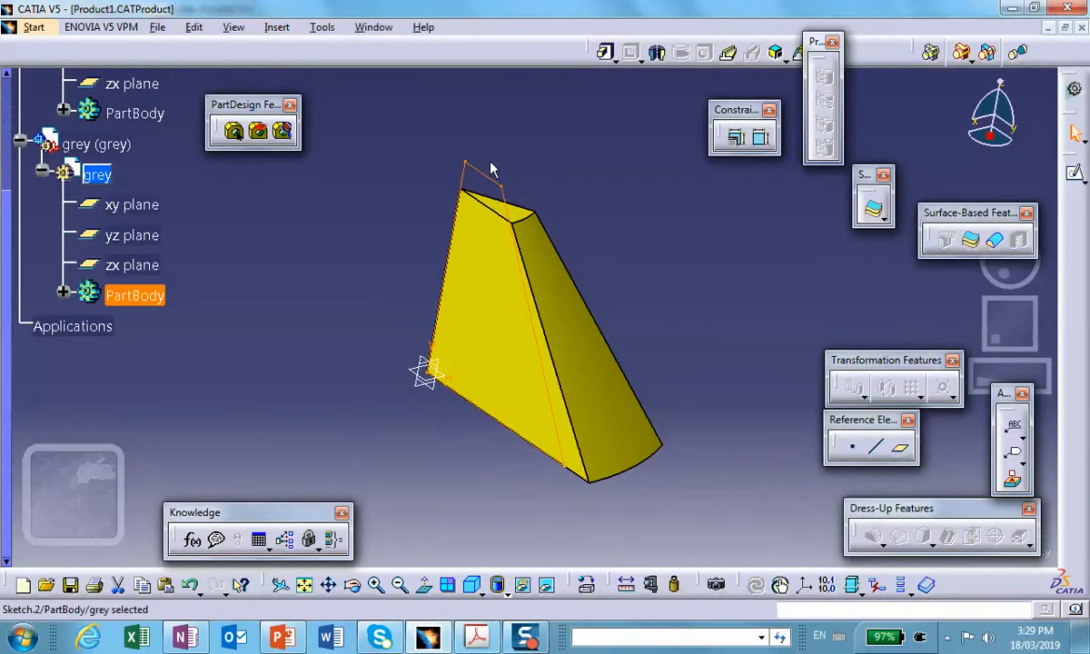
# Step: Reopen the trapezoid sketch and dimension the height of its vertical side and the angle between that side and the slanted line
pyautogui.doubleClick(498, 182)
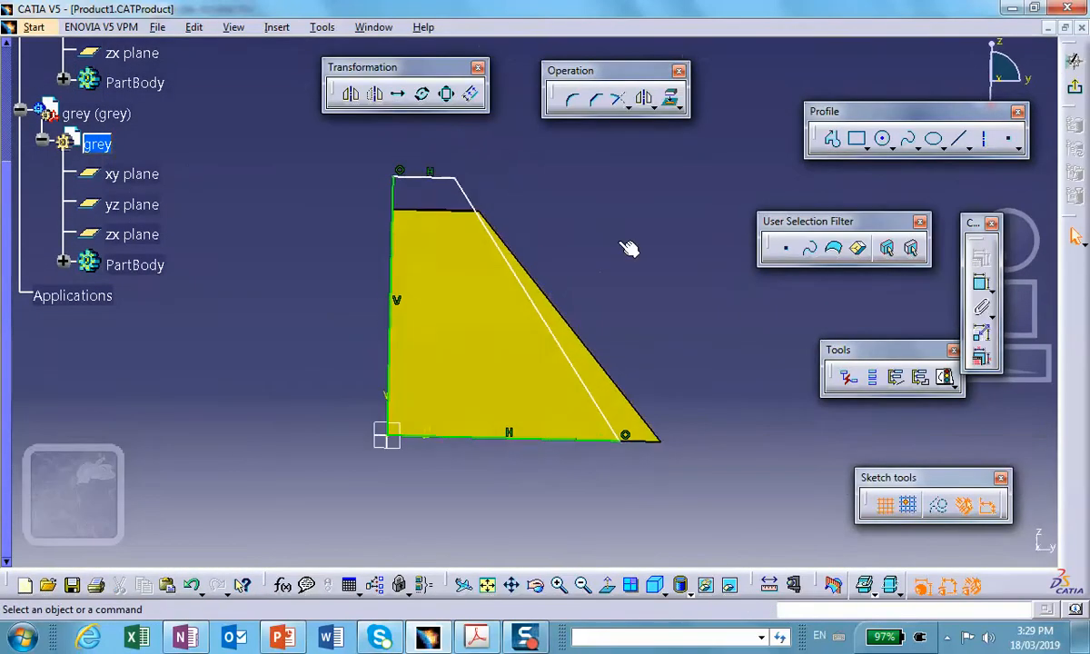
pyautogui.click(982, 287)
pyautogui.click(394, 209)
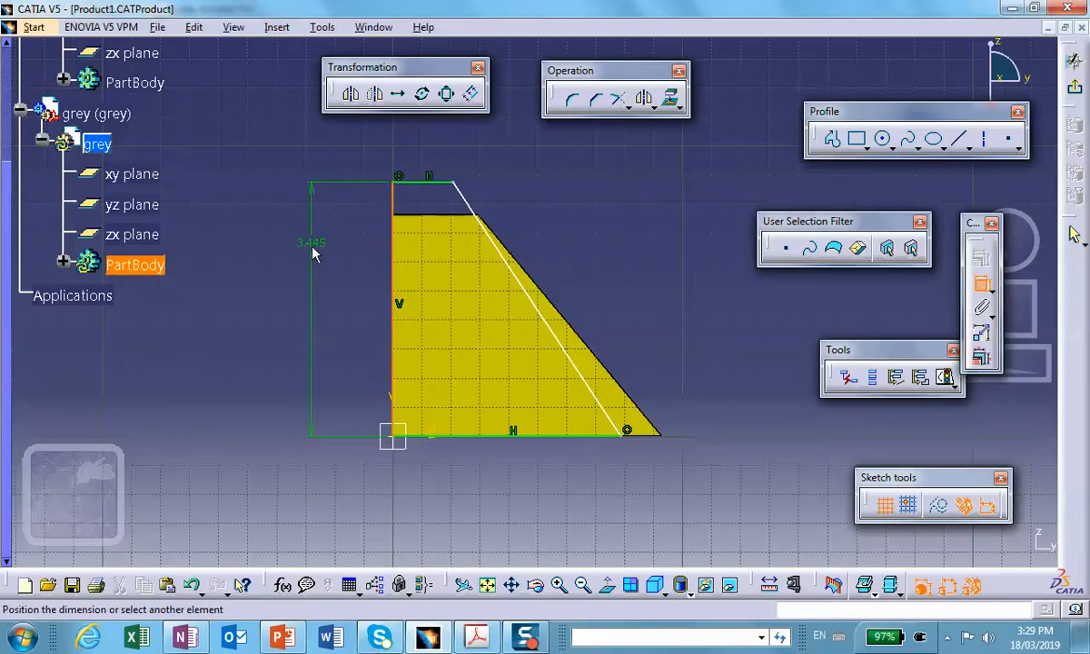
pyautogui.click(313, 254)
pyautogui.moveTo(726, 231); pyautogui.dragTo(725, 285, button='middle')
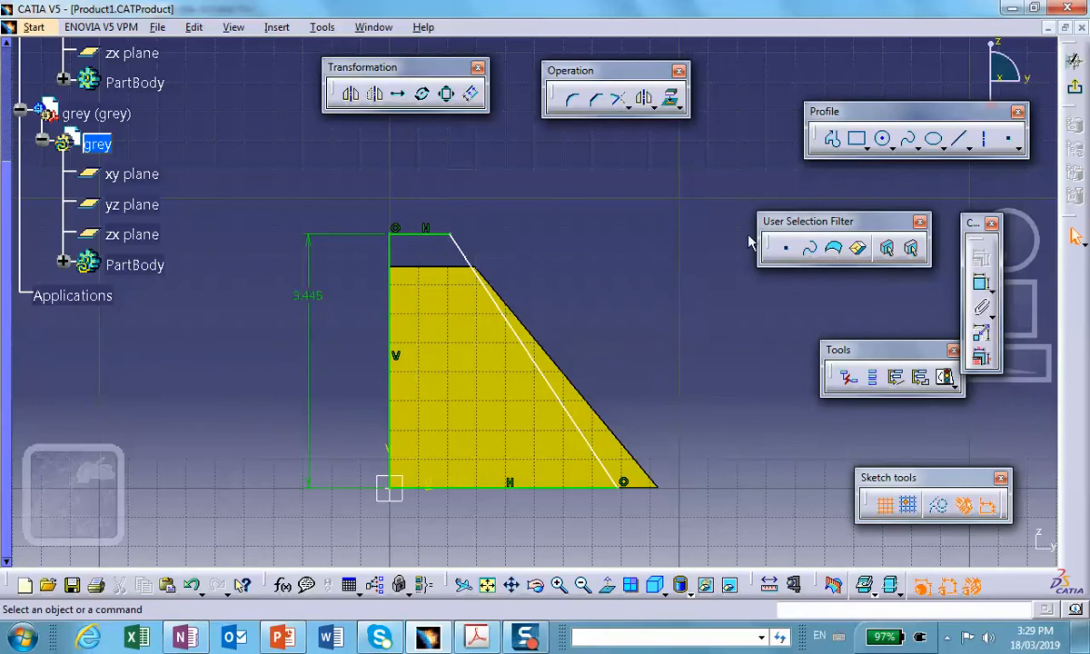
pyautogui.click(982, 283)
pyautogui.click(393, 253)
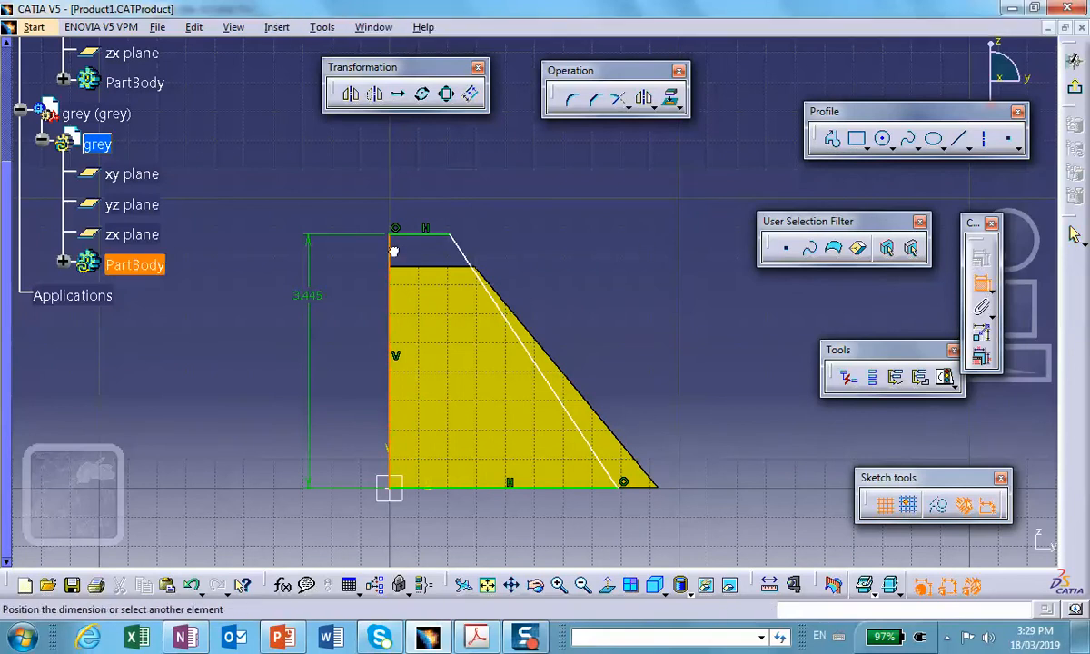
pyautogui.click(465, 251)
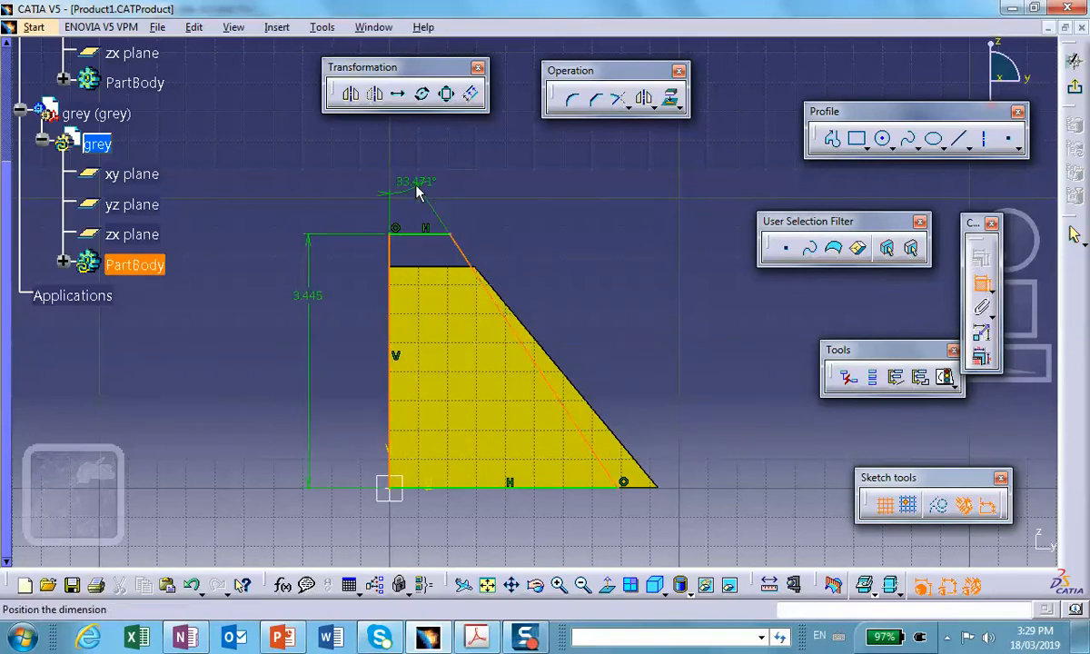
pyautogui.click(410, 200)
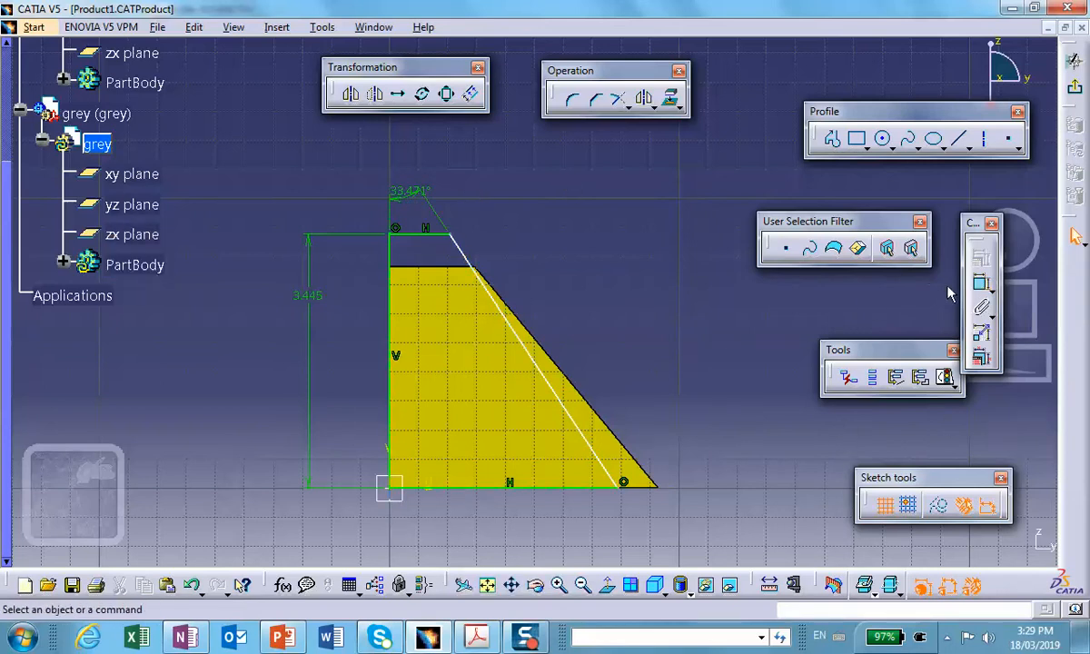
# Step: Dimension the length of the trapezoid's base line and exit the sketch
pyautogui.click(982, 285)
pyautogui.click(498, 488)
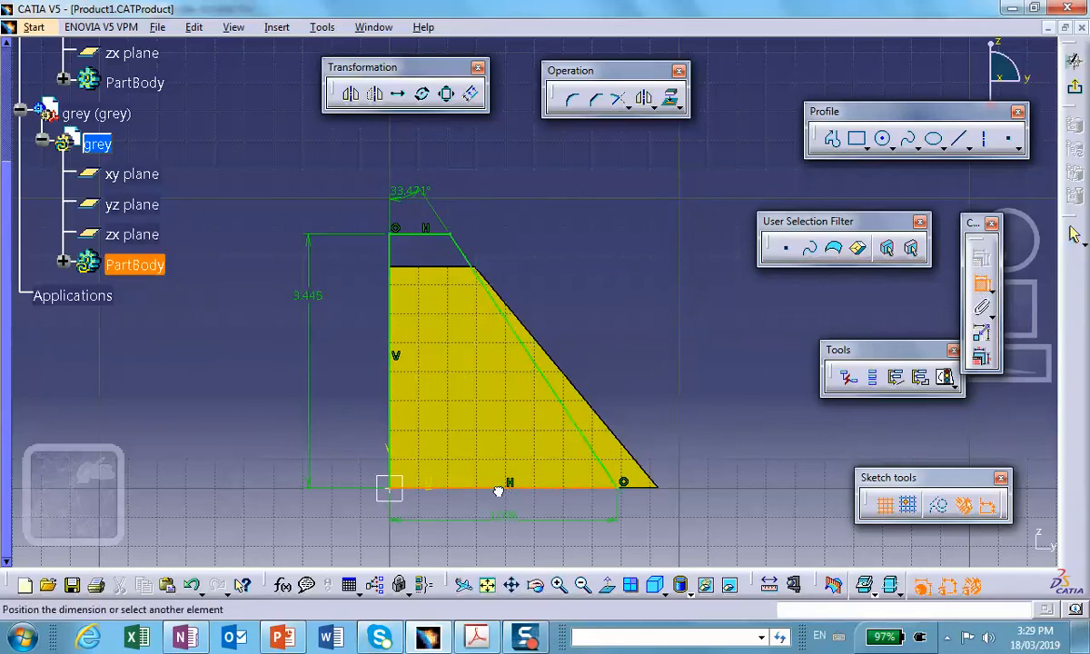
pyautogui.click(499, 518)
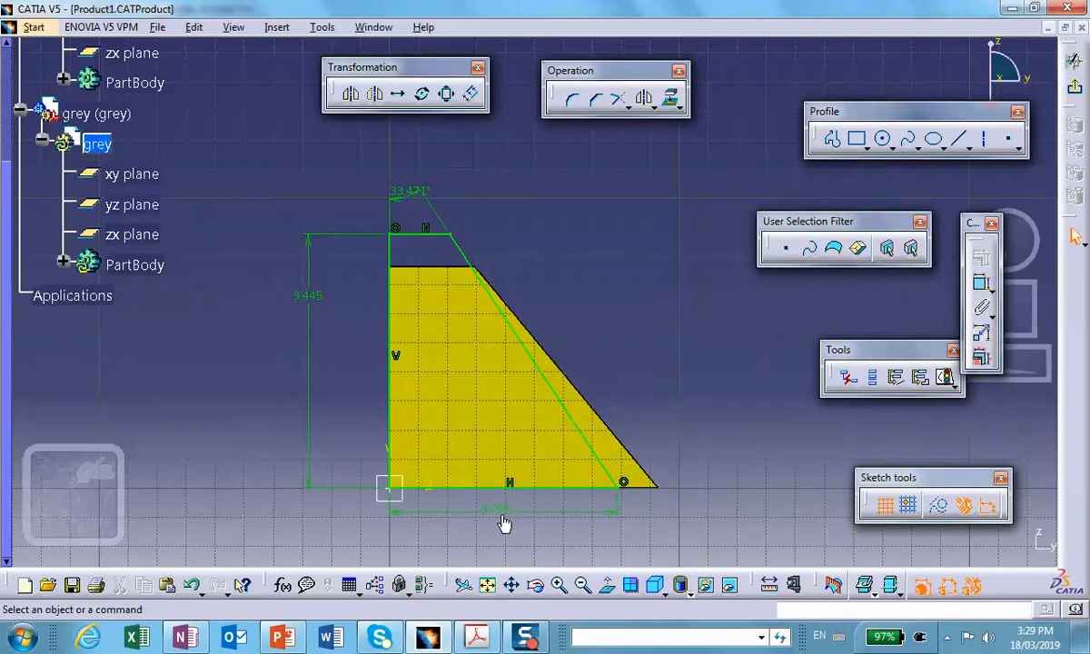
pyautogui.click(1078, 91)
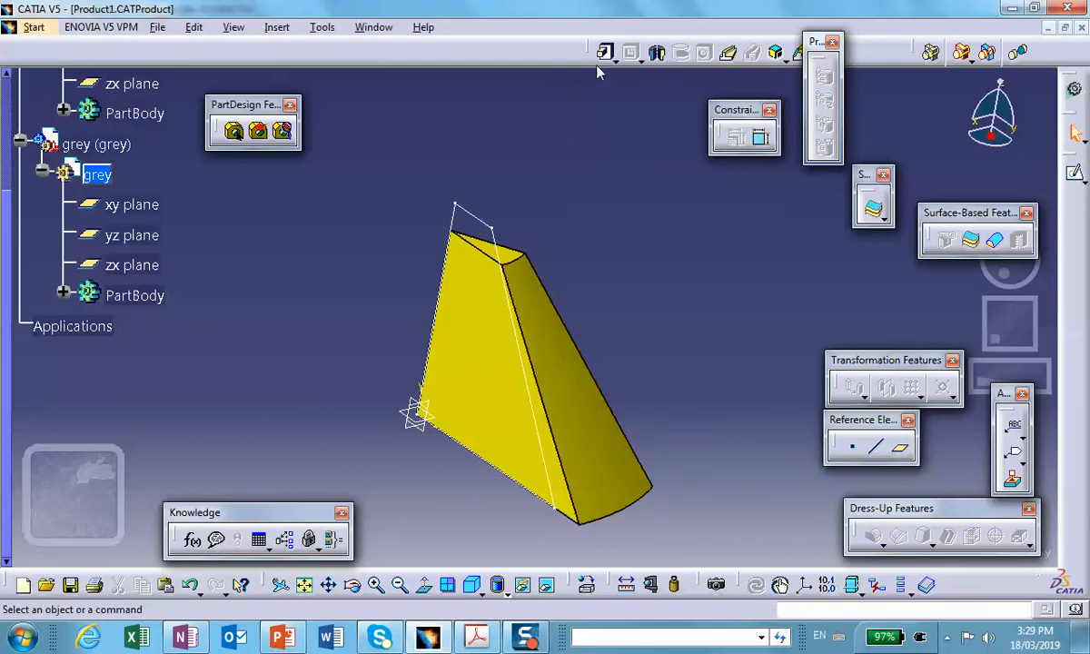
# Step: Create a Shaft from the trapezoid sketch with a first angle of 300 degrees around the Z axis
pyautogui.click(657, 53)
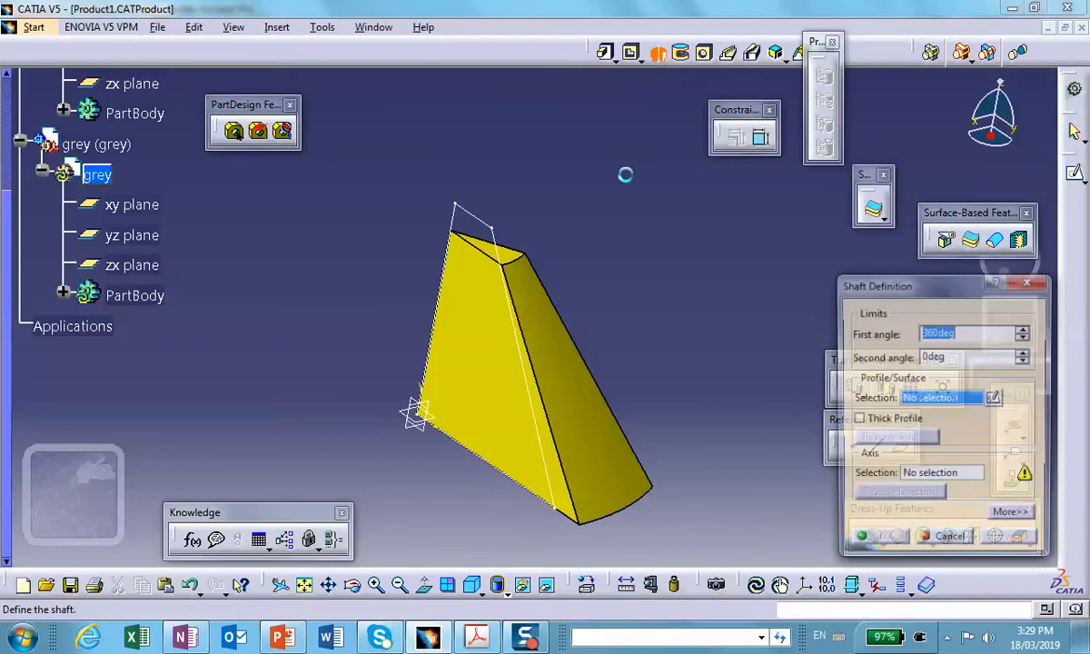
pyautogui.click(482, 213)
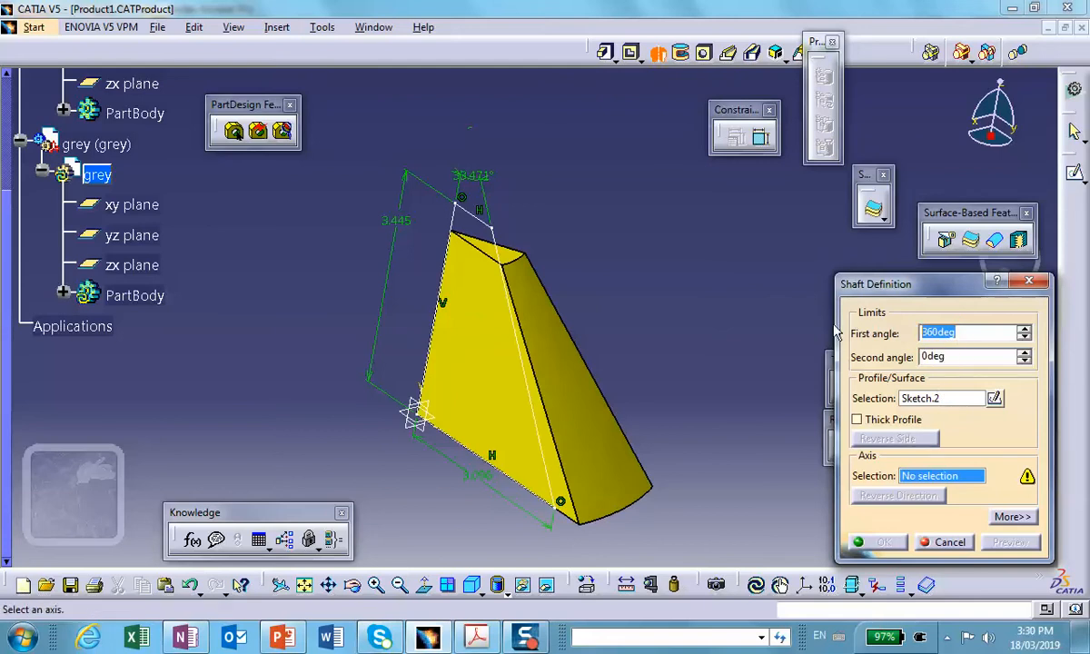
pyautogui.write('3')
pyautogui.write('00')
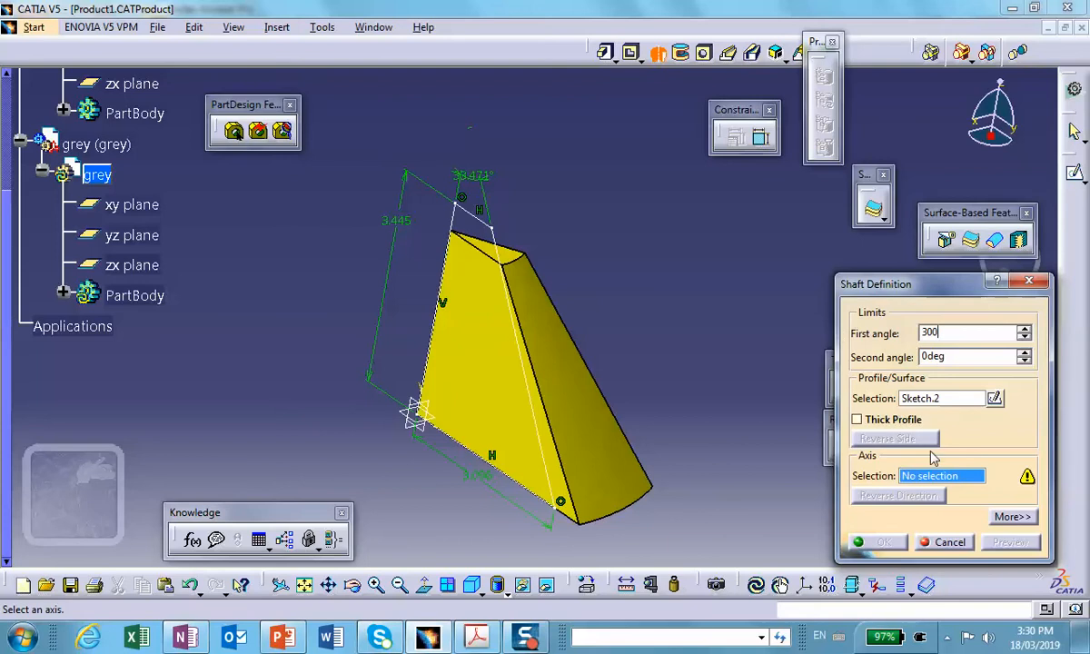
pyautogui.rightClick(942, 476)
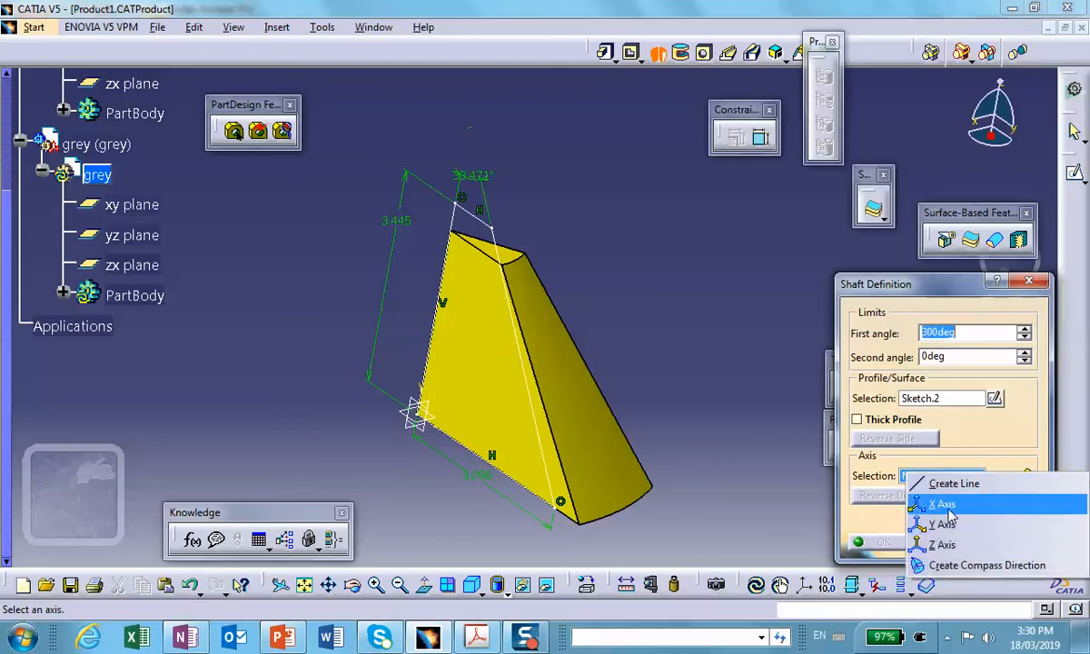
pyautogui.click(942, 544)
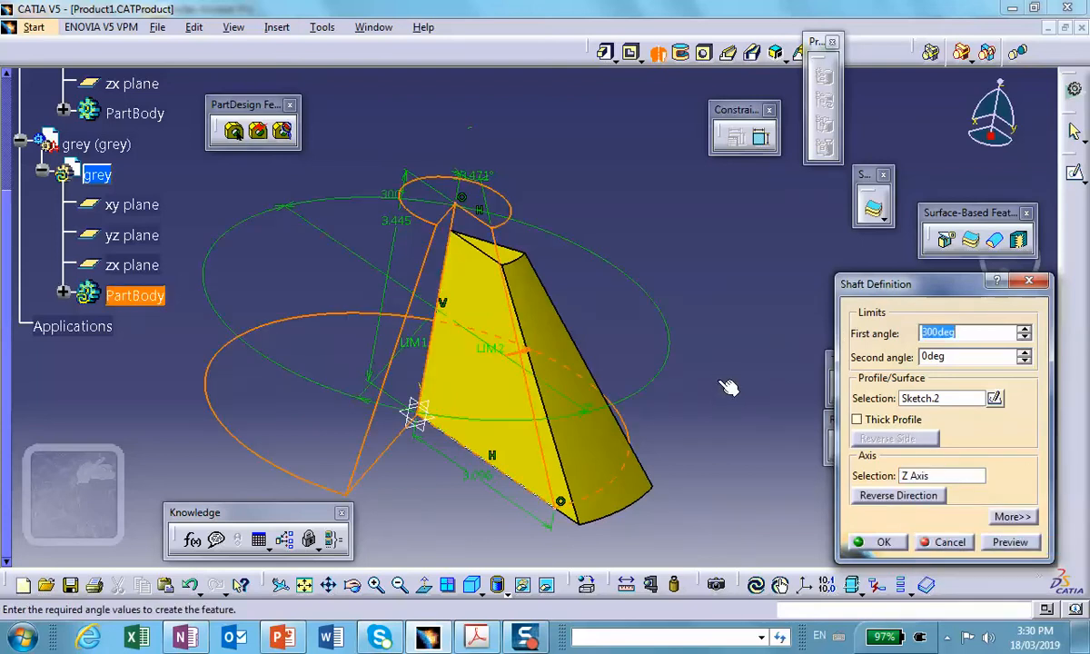
pyautogui.click(881, 542)
# Step: Activate Product1 and move the yellow component along the Y axis until it stands clear of the grey cone
pyautogui.moveTo(757, 433); pyautogui.dragTo(638, 238, button='middle')
pyautogui.scroll(5, 297, 238)
pyautogui.doubleClick(25, 325)
pyautogui.moveTo(141, 309); pyautogui.dragTo(710, 194, button='middle')
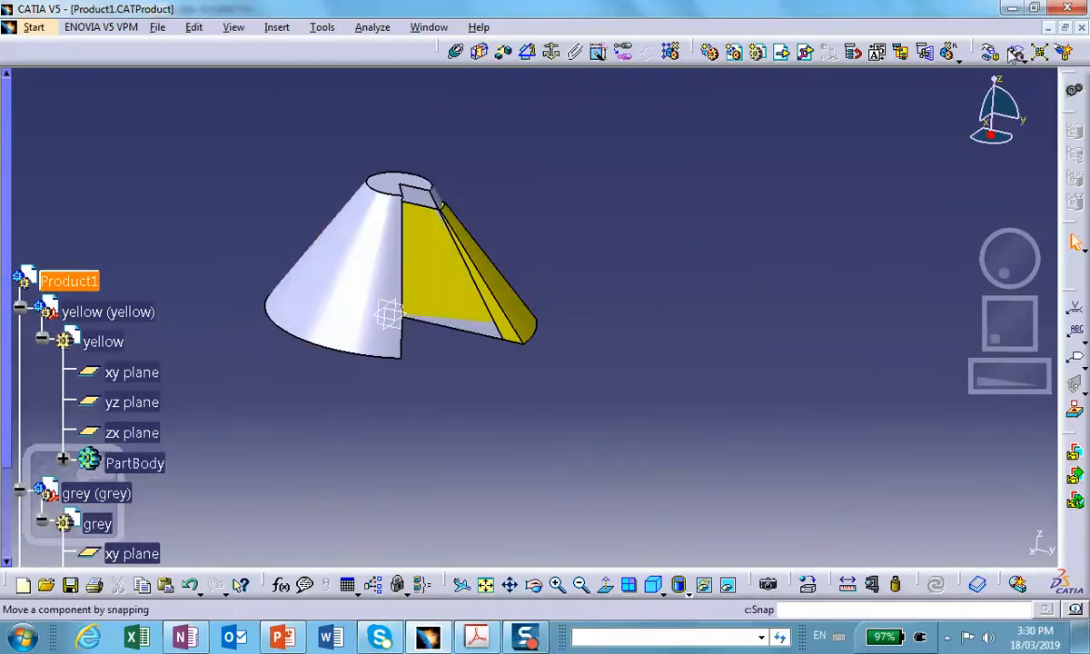
pyautogui.click(991, 52)
pyautogui.click(832, 223)
pyautogui.moveTo(481, 258); pyautogui.dragTo(718, 287)
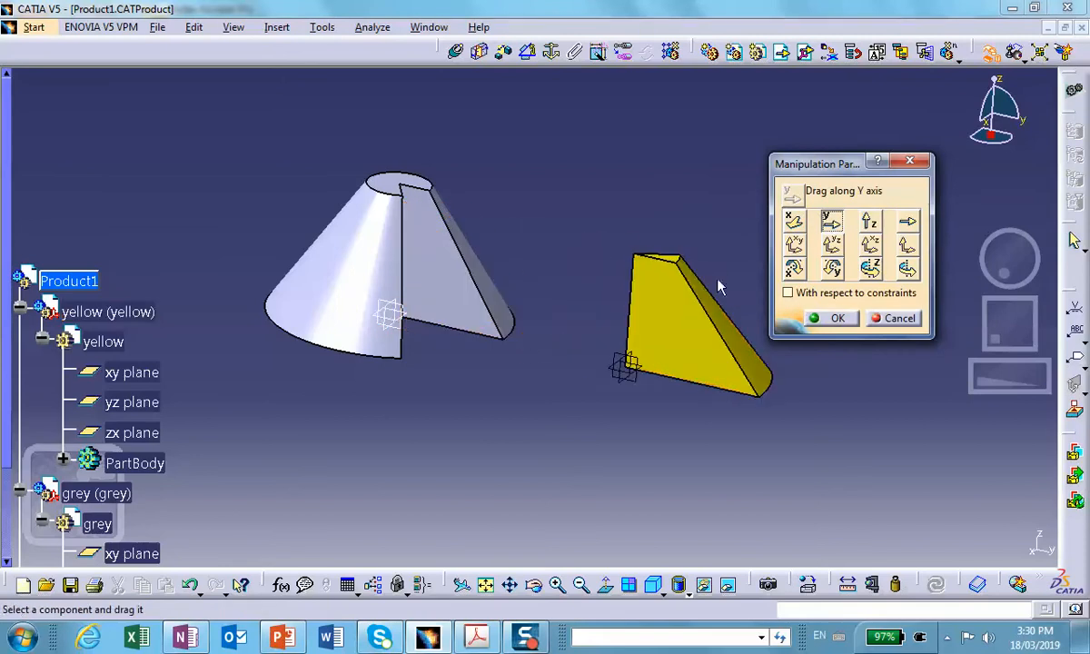
pyautogui.click(838, 318)
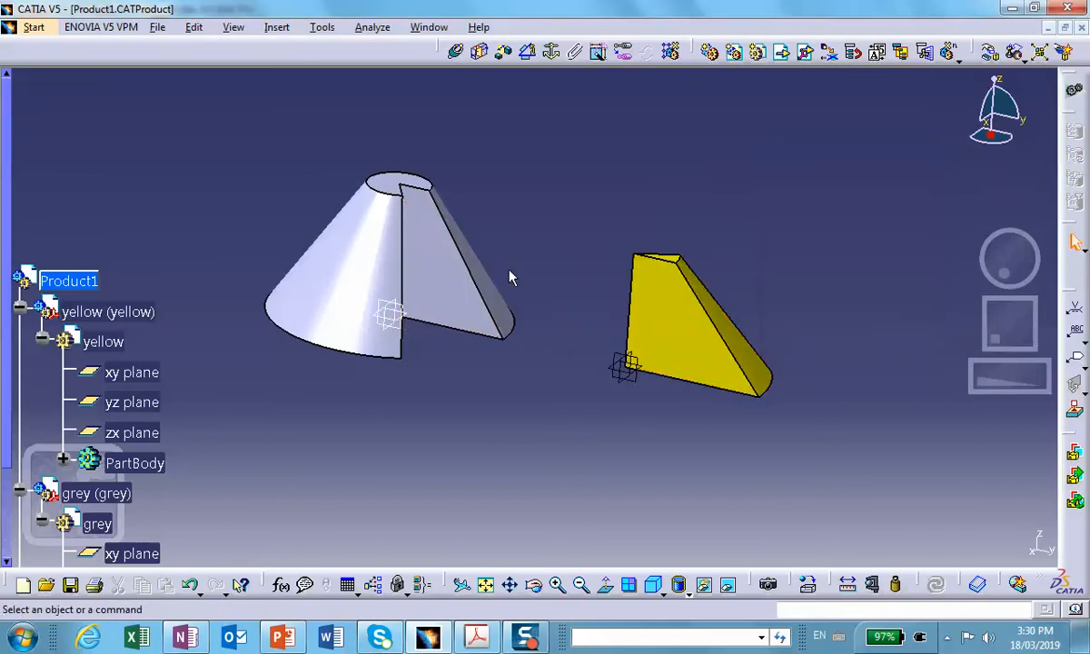
# Step: Collapse the yellow and grey component nodes in the product tree
pyautogui.moveTo(134, 293); pyautogui.dragTo(329, 285, button='middle')
pyautogui.scroll(-5, 45, 261)
pyautogui.scroll(3, 46, 261)
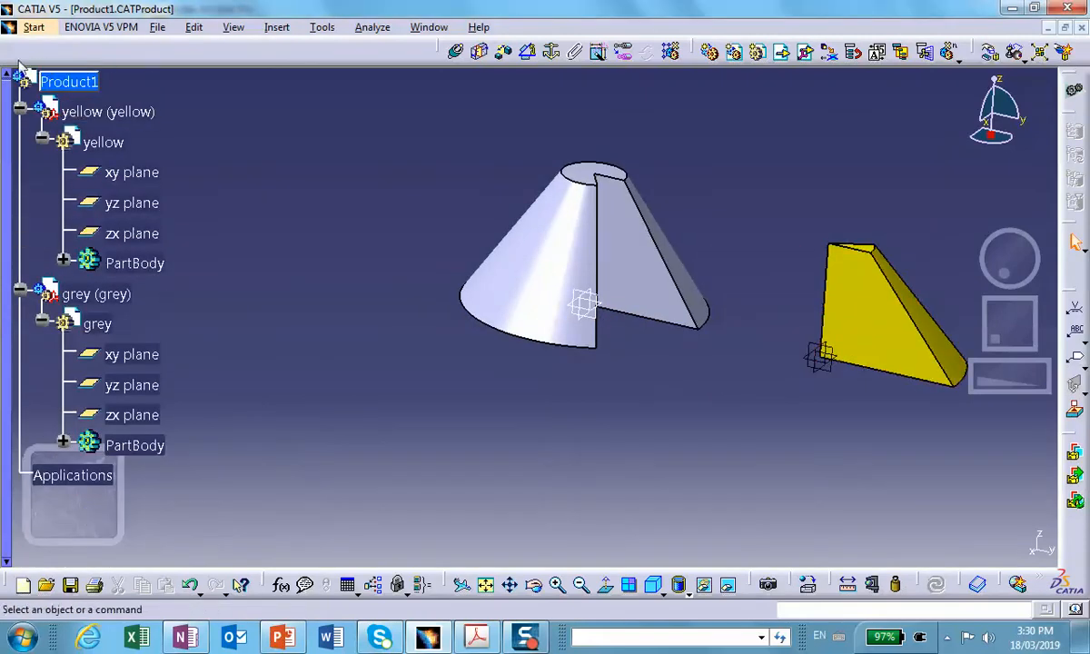
pyautogui.click(20, 109)
pyautogui.click(20, 140)
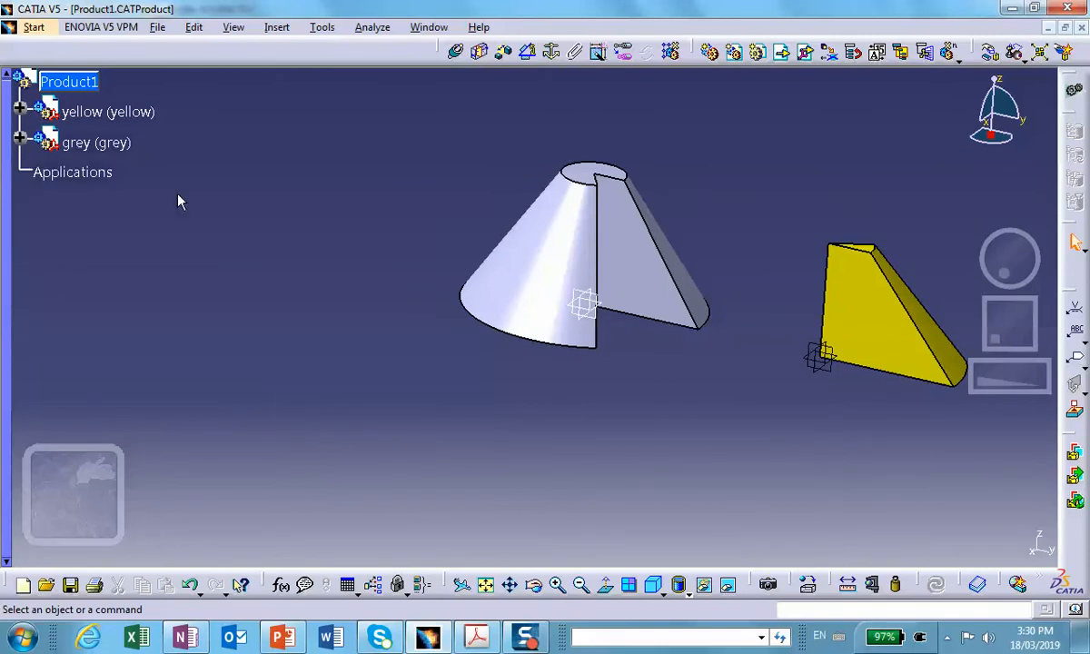
# Step: Activate Product1 and create a Length parameter named H with a value of 3in in Formulas
pyautogui.scroll(3, 218, 186)
pyautogui.click(304, 171)
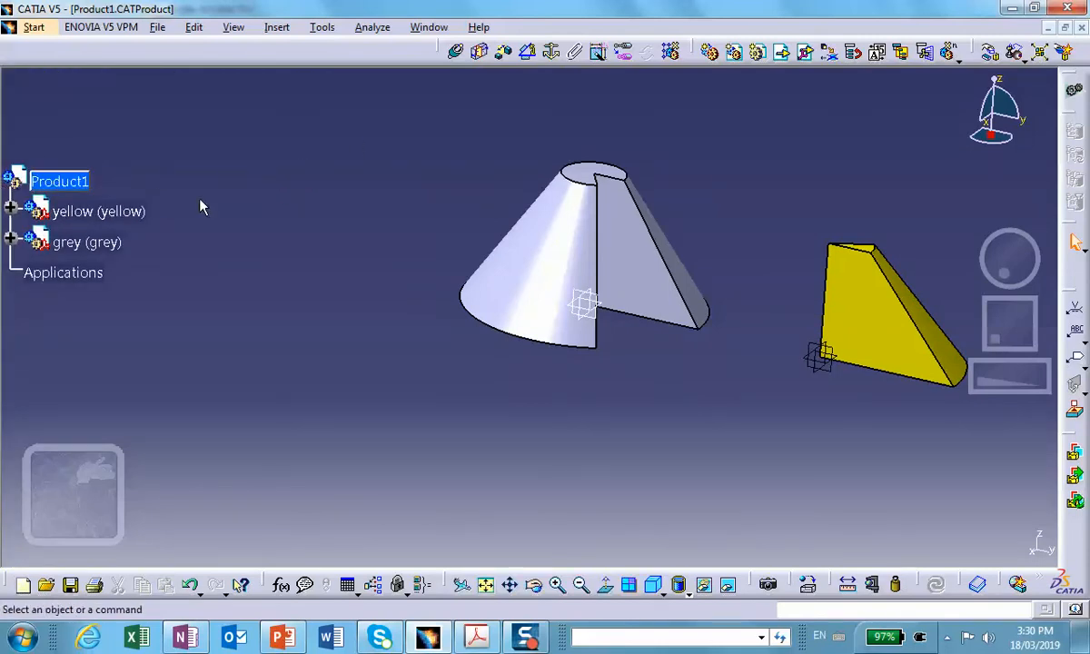
pyautogui.doubleClick(68, 183)
pyautogui.scroll(-2, 178, 181)
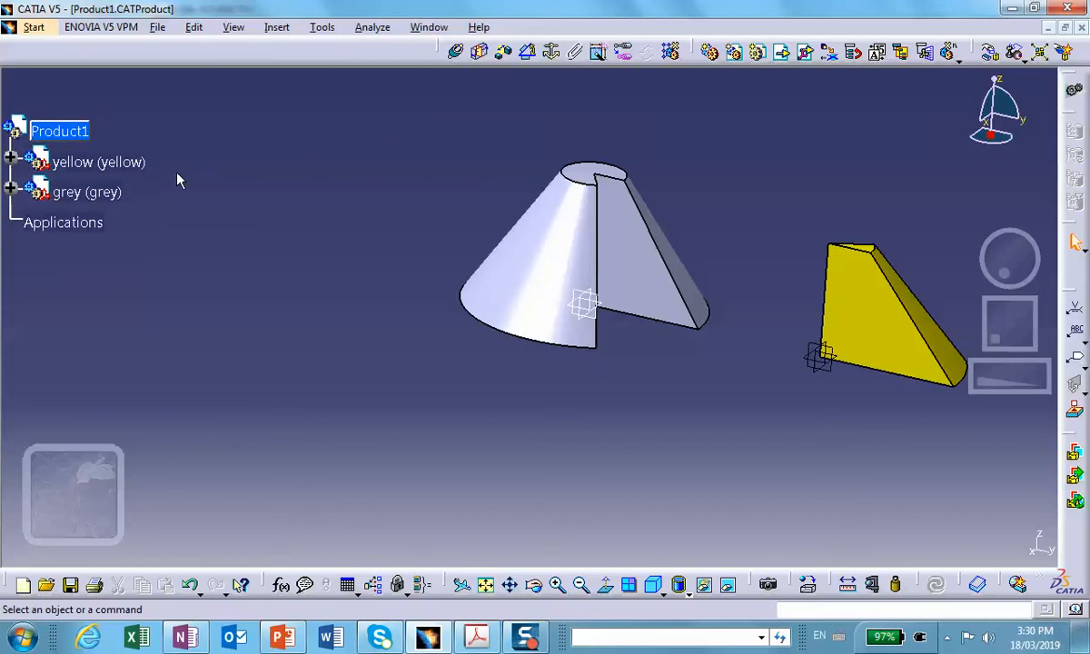
pyautogui.click(281, 585)
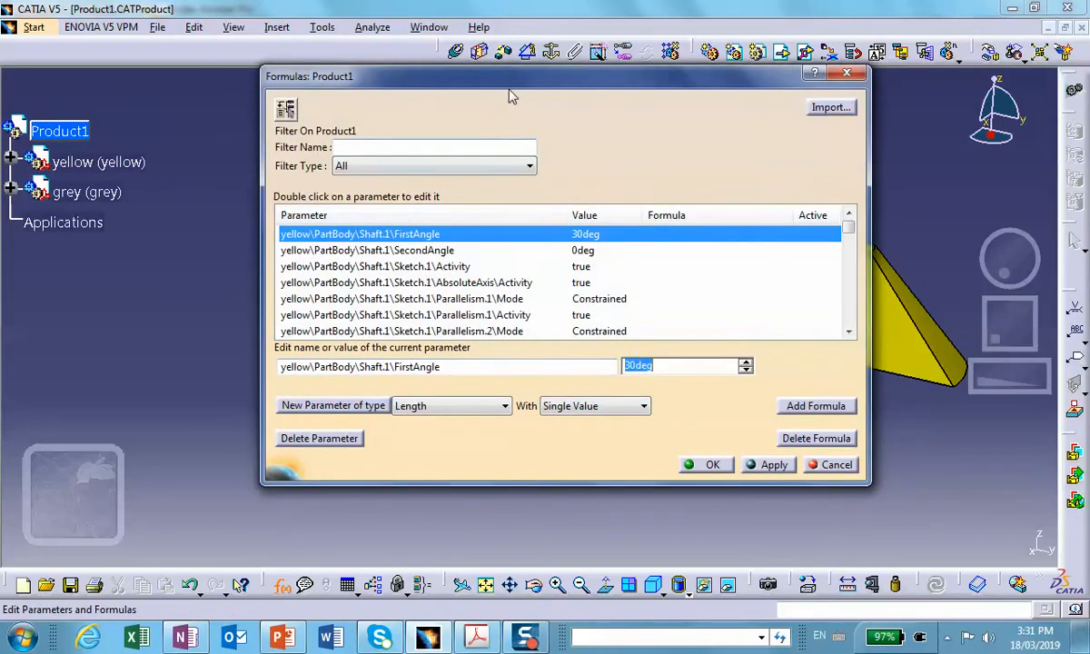
pyautogui.moveTo(513, 82); pyautogui.dragTo(657, 134)
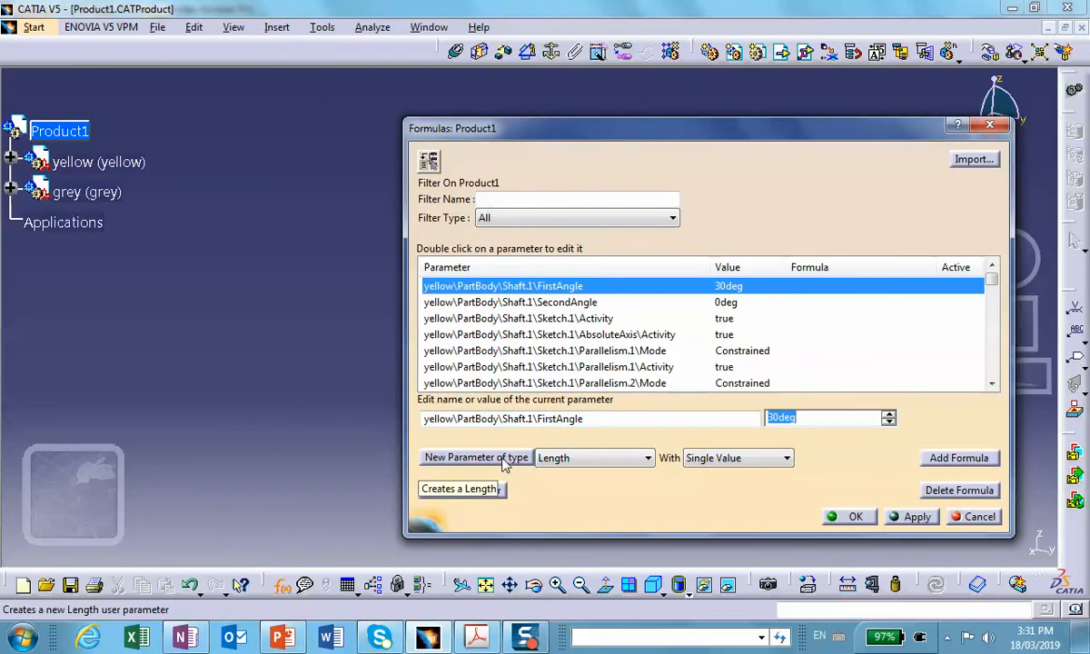
pyautogui.click(507, 458)
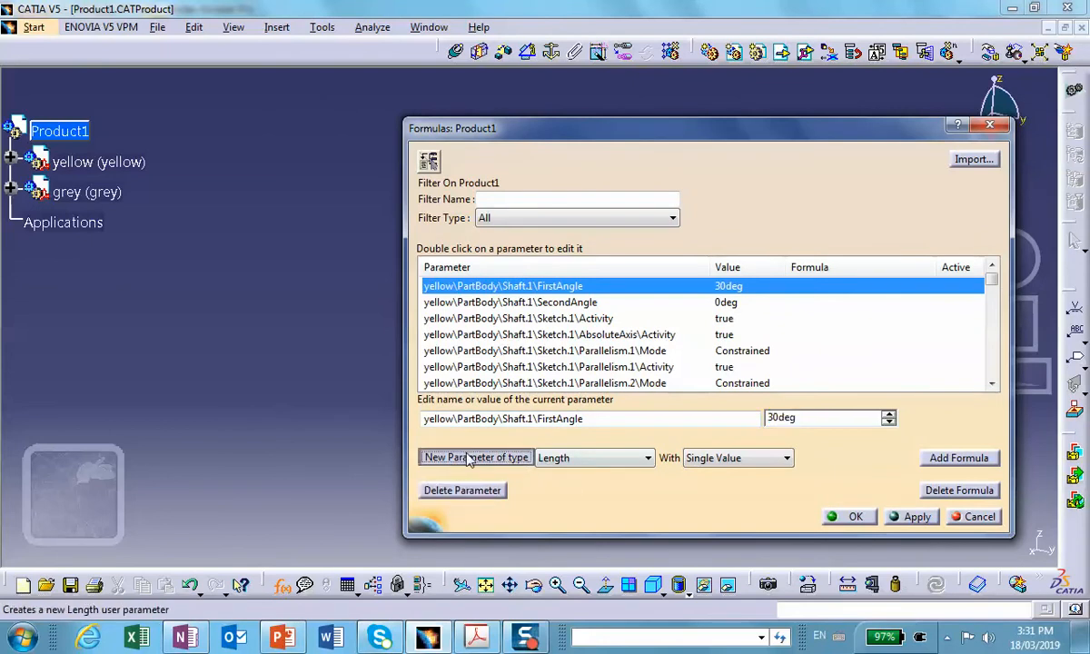
pyautogui.doubleClick(470, 419)
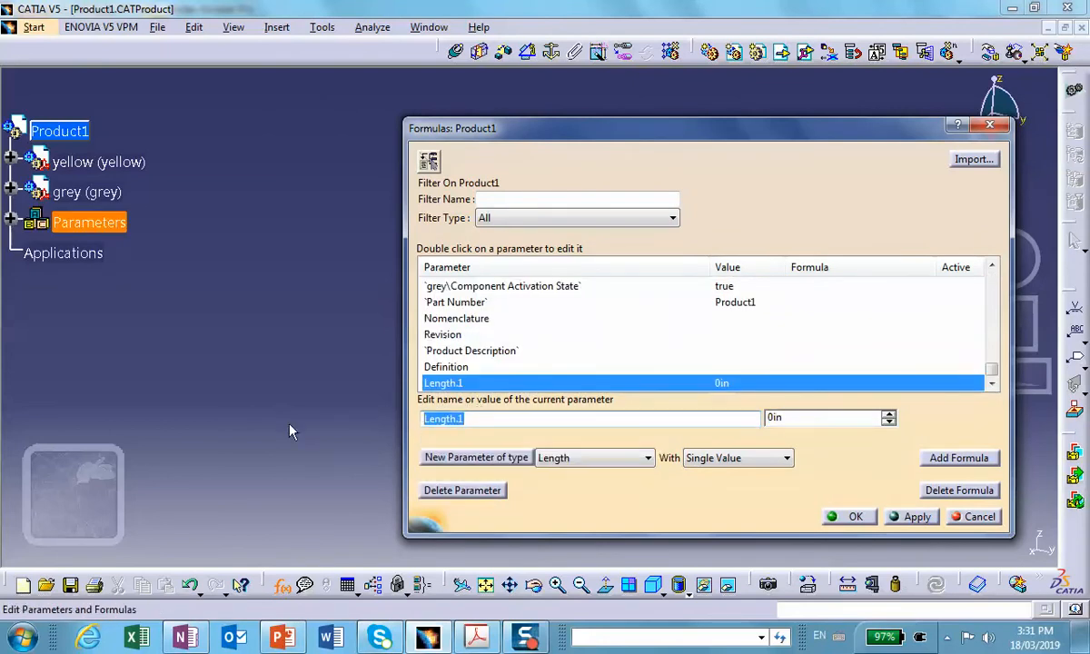
pyautogui.write('H')
pyautogui.click(841, 420)
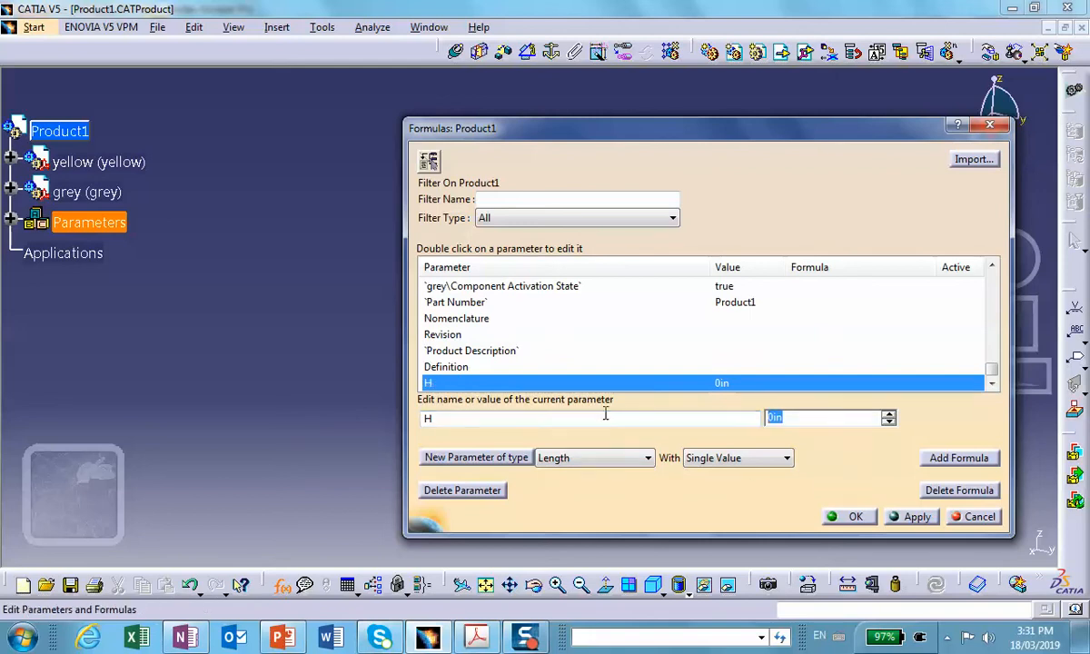
pyautogui.click(913, 517)
# Step: Add a second product-level Length parameter named R and set its value to 3in
pyautogui.click(447, 458)
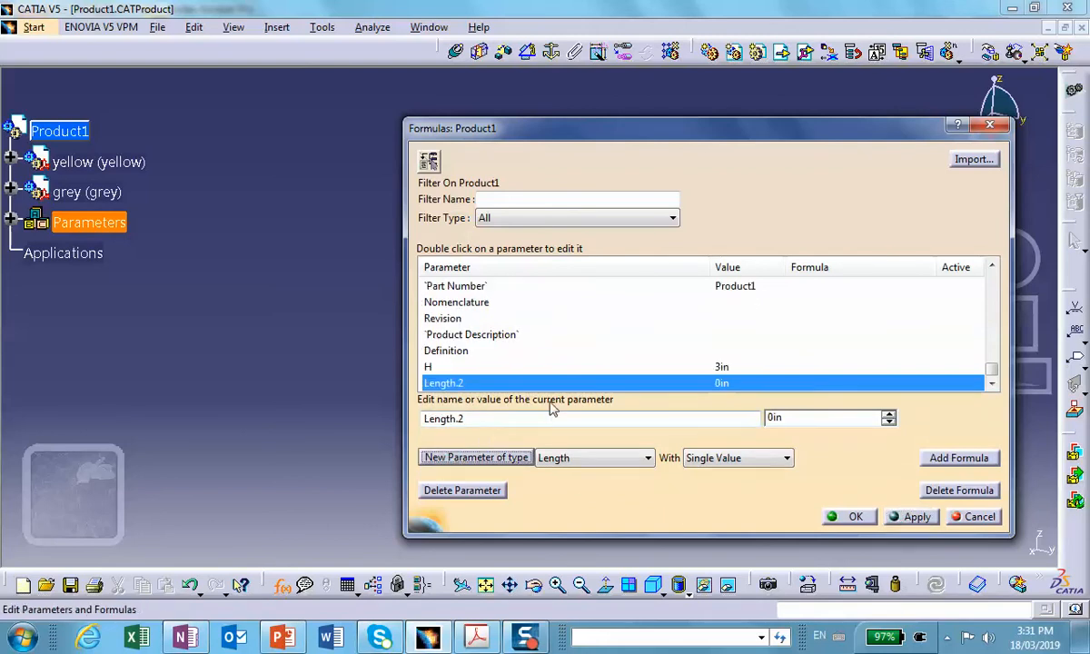
pyautogui.doubleClick(516, 417)
pyautogui.write('R')
pyautogui.press('Tab')
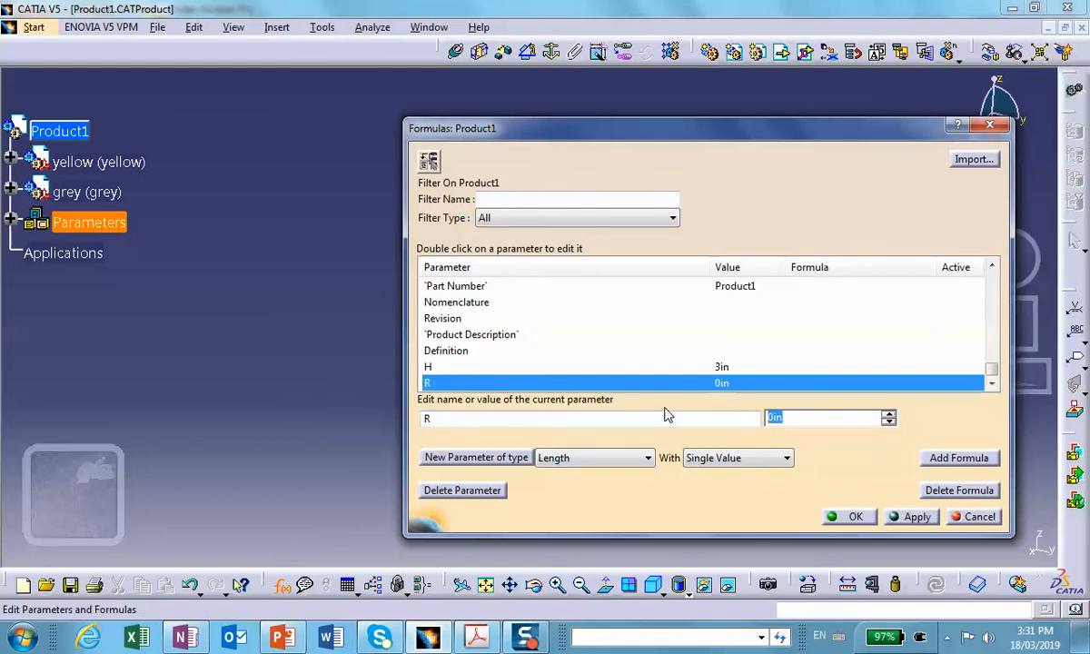
pyautogui.write('3')
pyautogui.click(931, 516)
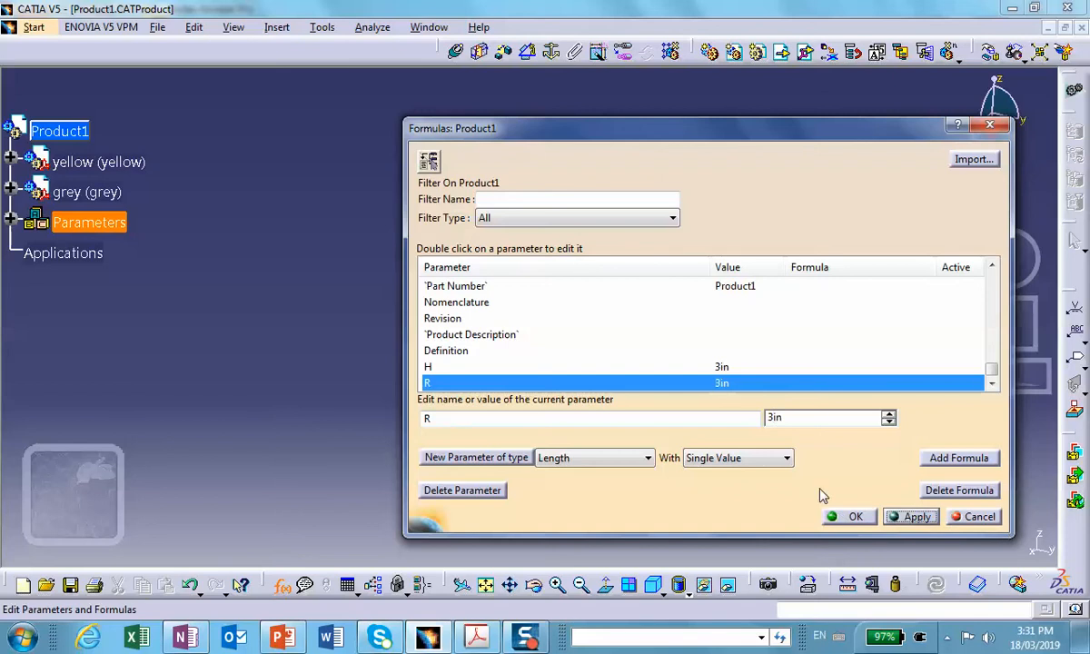
# Step: Create a single-value Angle parameter named alfa with a value of 30 degrees
pyautogui.click(584, 462)
pyautogui.click(565, 85)
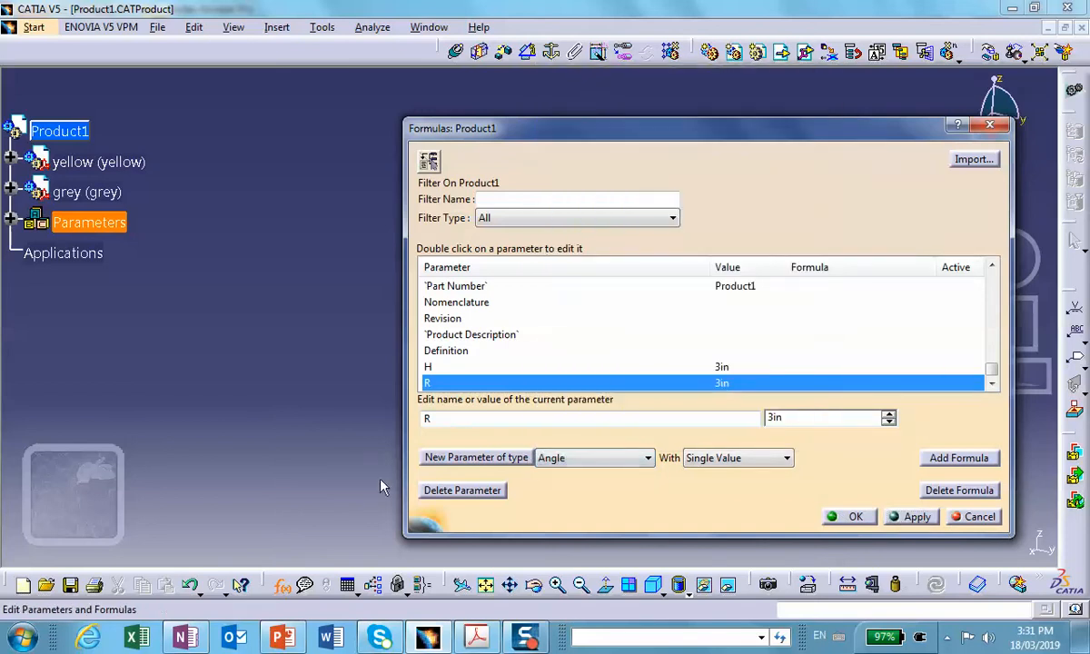
pyautogui.click(434, 457)
pyautogui.doubleClick(479, 418)
pyautogui.write('a')
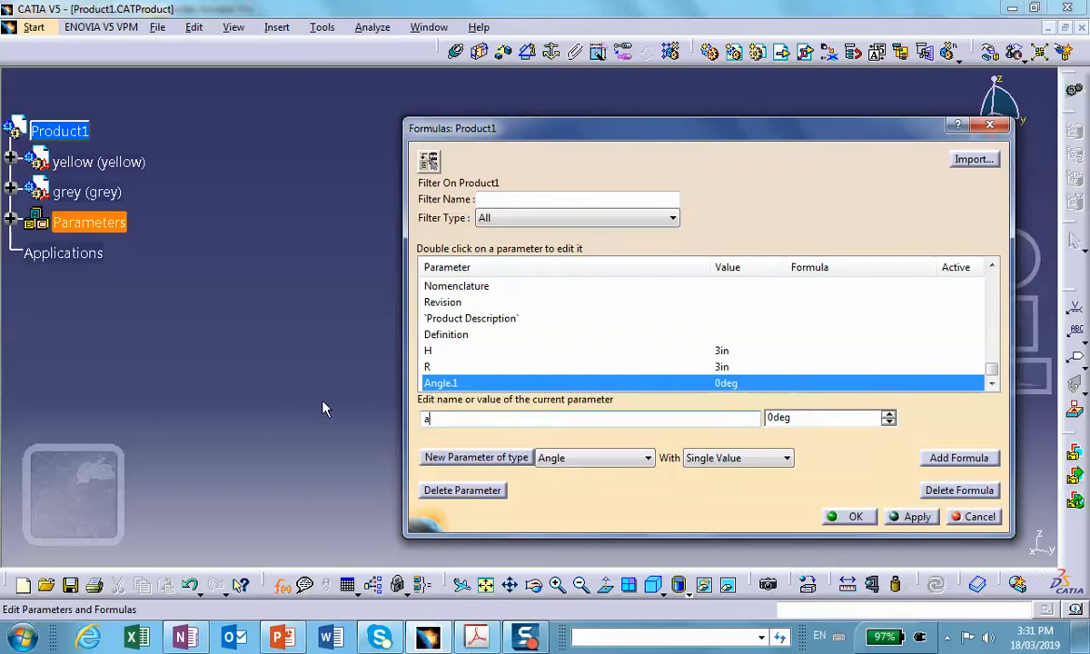
pyautogui.write('lfa')
pyautogui.press('Tab')
pyautogui.write('1')
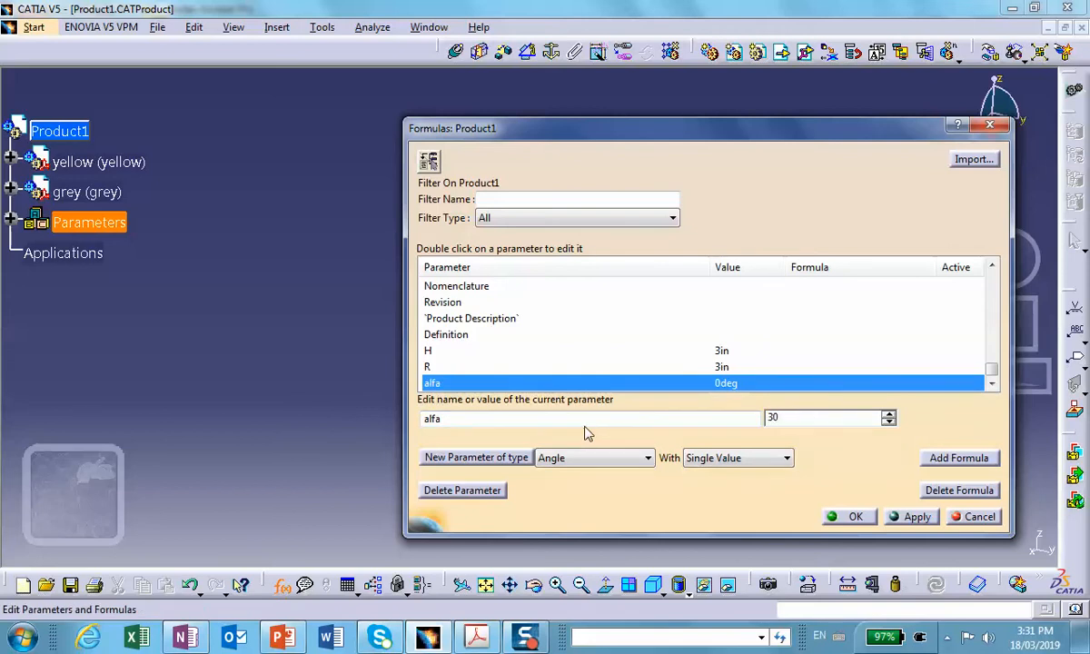
# Step: Add another Angle parameter named beta set to 30 degrees and finish the Formulas session
pyautogui.click(481, 457)
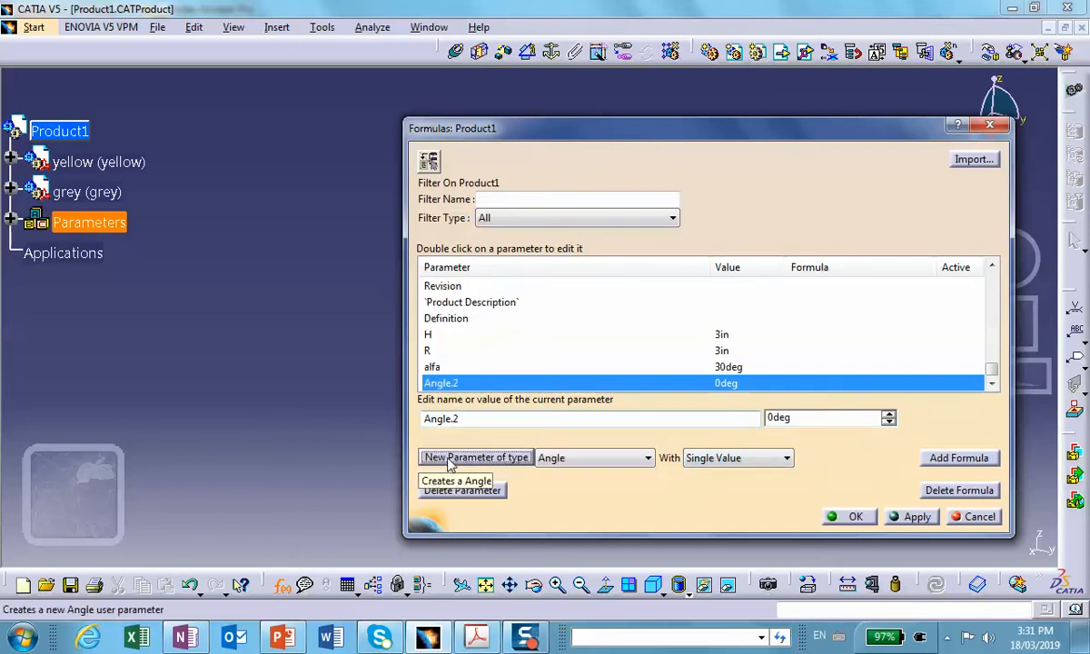
pyautogui.doubleClick(474, 419)
pyautogui.write('beta')
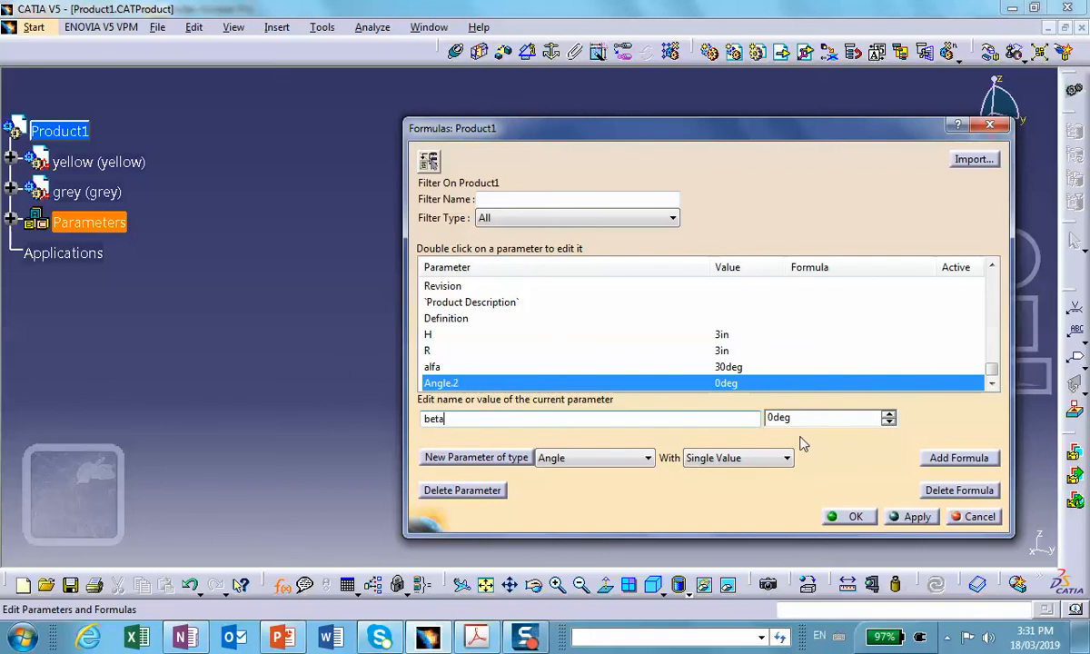
pyautogui.click(765, 418)
pyautogui.doubleClick(765, 418)
pyautogui.write('30')
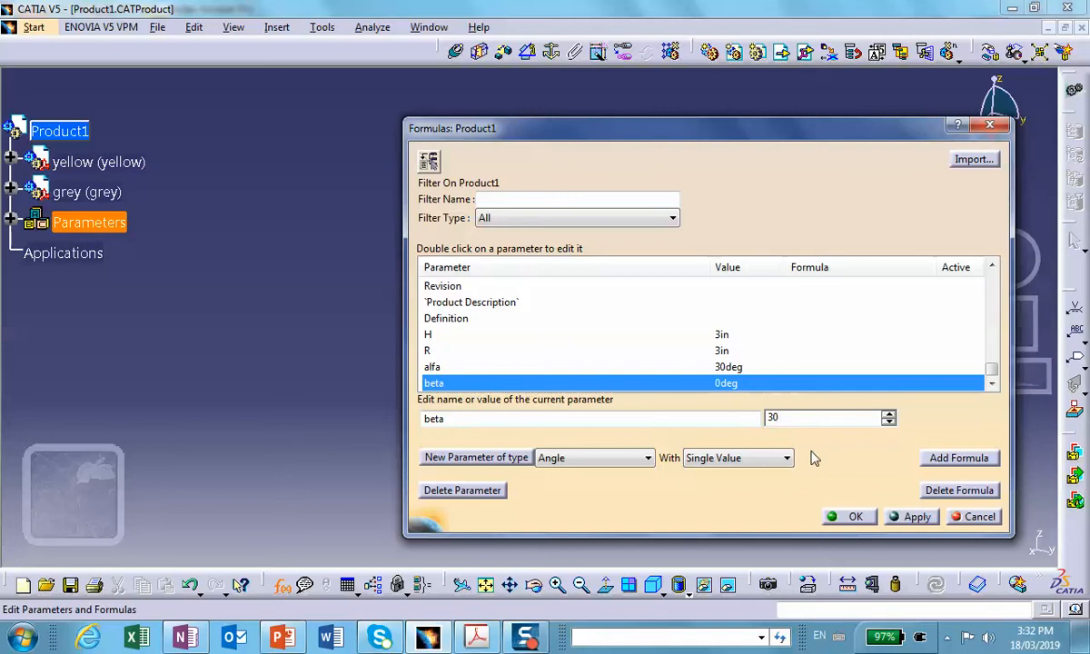
pyautogui.click(918, 517)
pyautogui.click(850, 517)
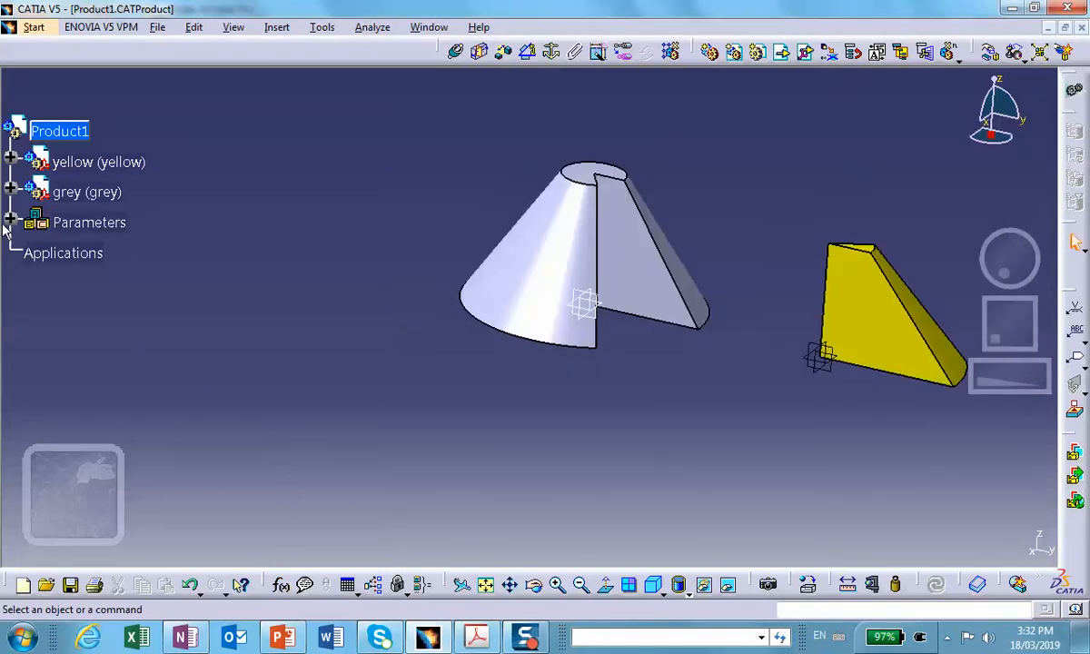
# Step: Expand the product's Parameters node, reopen Formulas and display the dimensions of the yellow wedge's Shaft.1
pyautogui.click(9, 222)
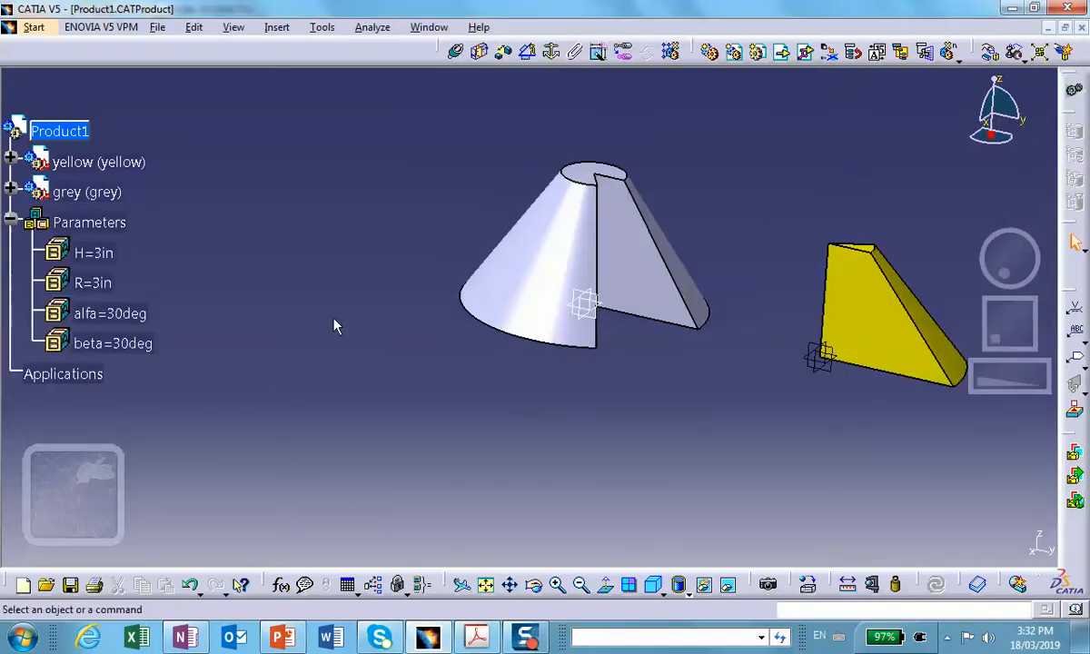
pyautogui.click(280, 584)
pyautogui.moveTo(573, 143); pyautogui.dragTo(796, 315)
pyautogui.moveTo(796, 314); pyautogui.dragTo(192, 117, button='middle')
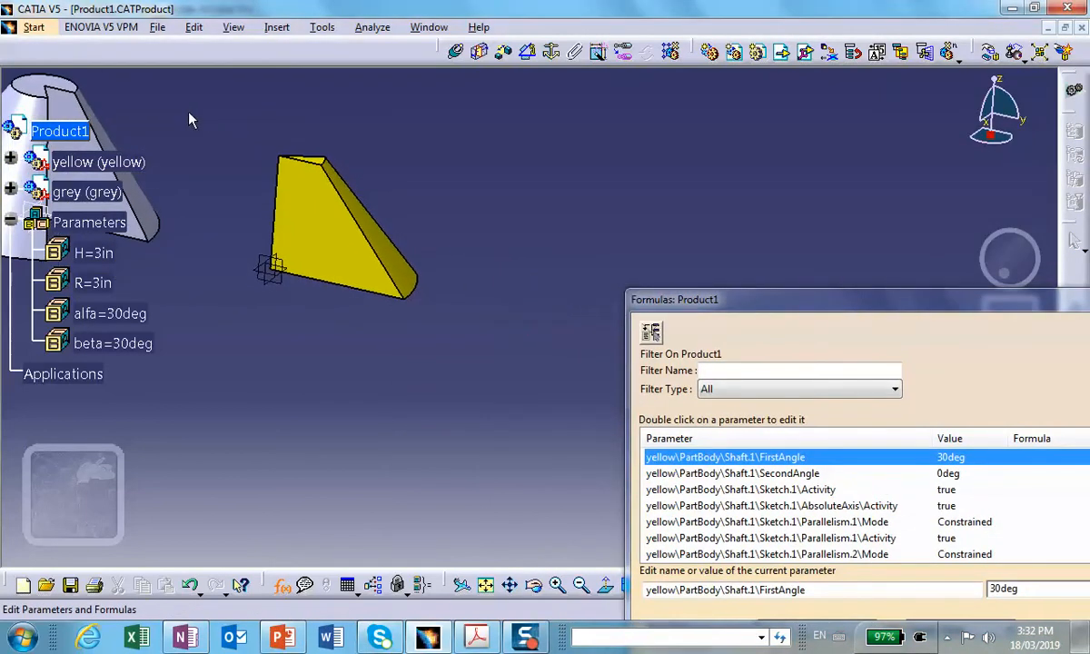
pyautogui.moveTo(649, 258); pyautogui.dragTo(596, 245, button='middle')
pyautogui.moveTo(745, 303); pyautogui.dragTo(616, 118)
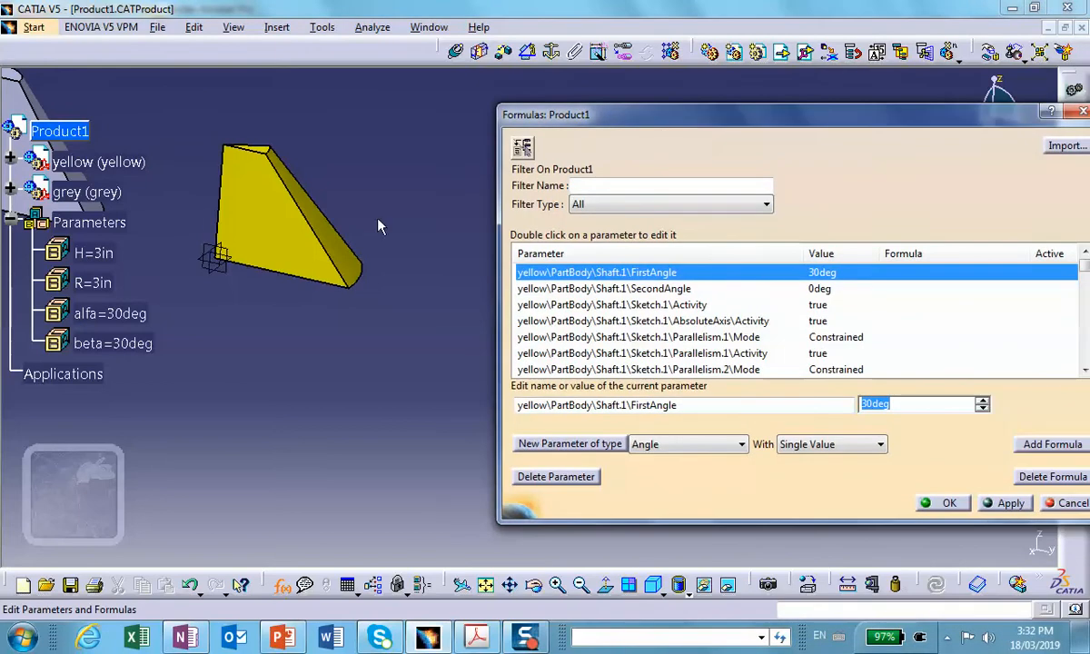
pyautogui.click(287, 226)
pyautogui.moveTo(363, 303); pyautogui.dragTo(405, 246, button='middle')
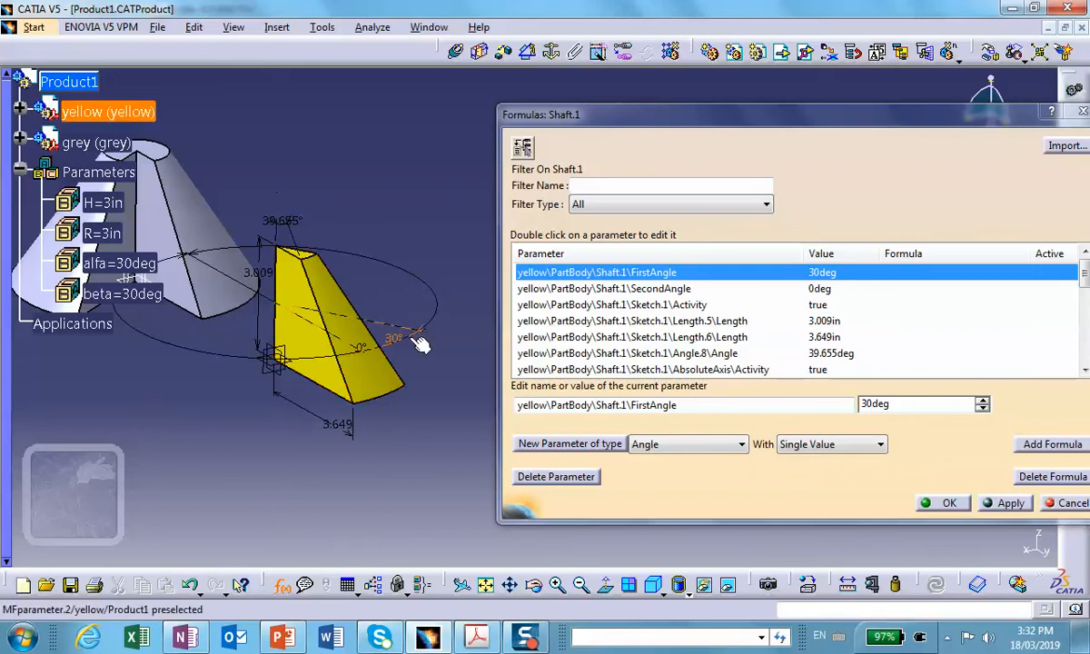
# Step: Add a formula that sets the yellow sketch's base length, Length.6, equal to parameter R
pyautogui.click(338, 432)
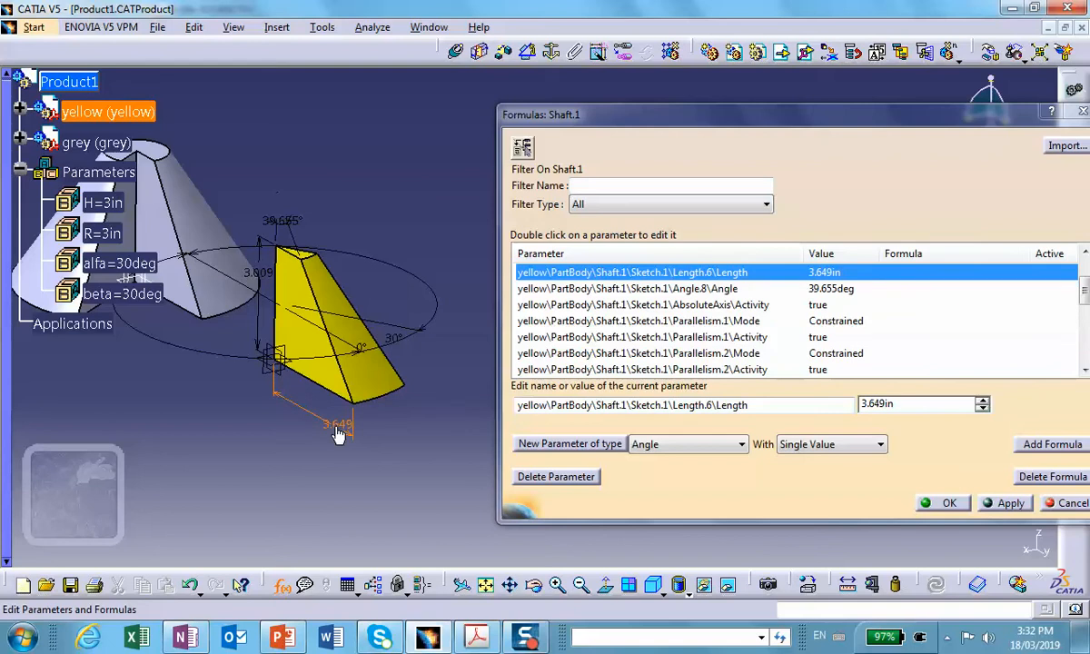
pyautogui.moveTo(757, 116); pyautogui.dragTo(648, 99)
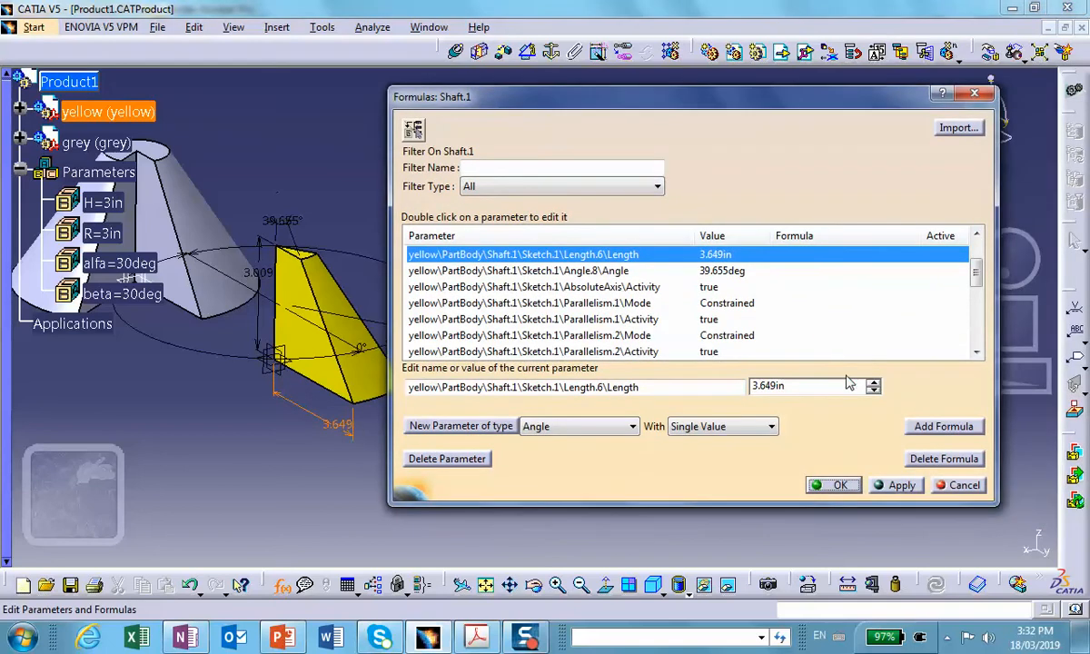
pyautogui.click(942, 428)
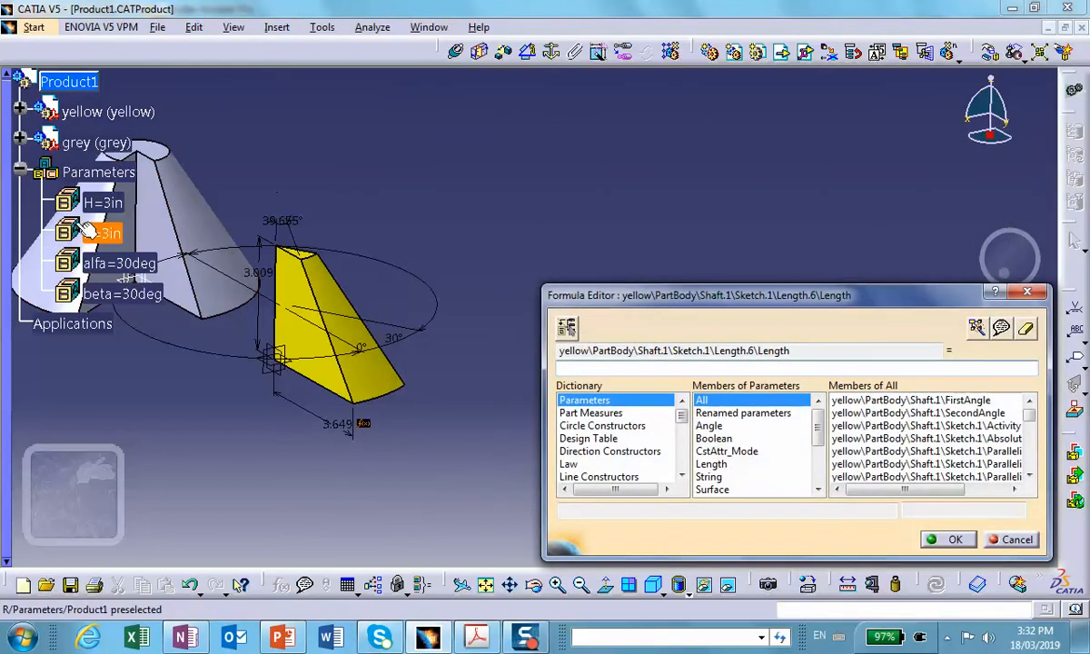
pyautogui.click(732, 413)
pyautogui.doubleClick(836, 413)
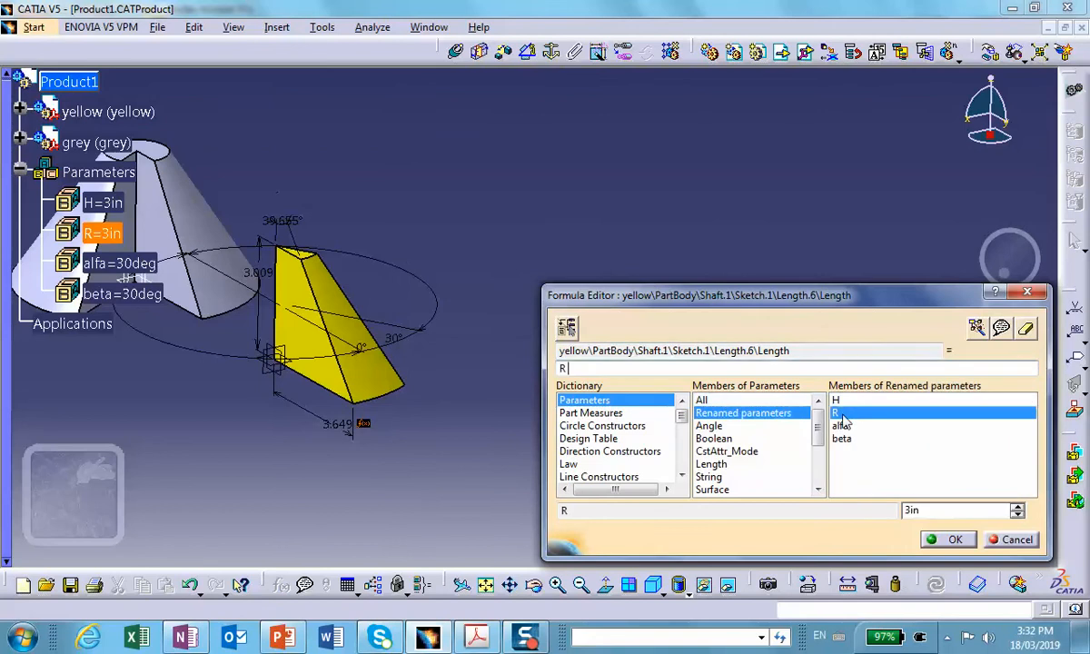
pyautogui.click(954, 539)
# Step: Select the yellow sketch's Angle.8 dimension for a formula and hide the grey cone
pyautogui.moveTo(307, 210); pyautogui.dragTo(292, 244, button='middle')
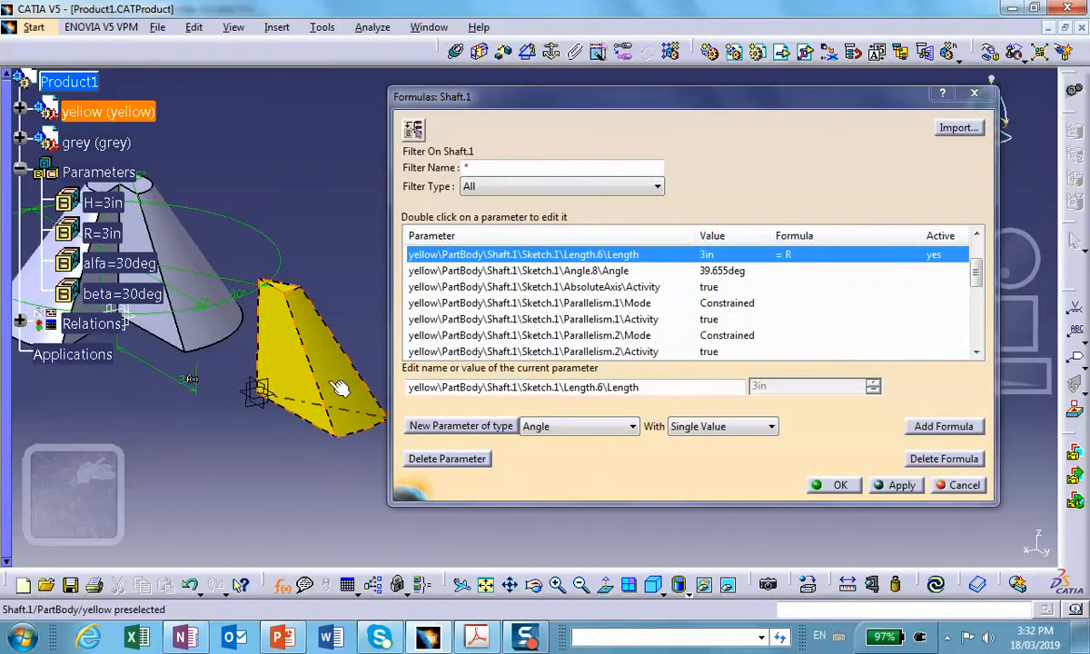
pyautogui.moveTo(284, 396); pyautogui.dragTo(336, 425, button='middle')
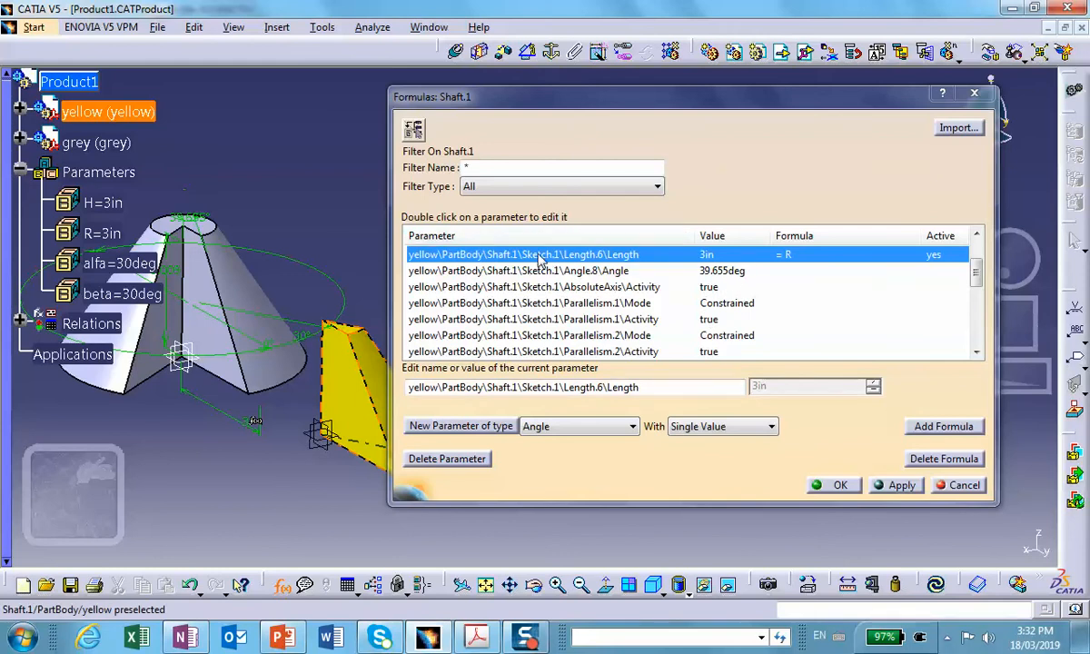
pyautogui.moveTo(285, 353); pyautogui.dragTo(291, 382, button='middle')
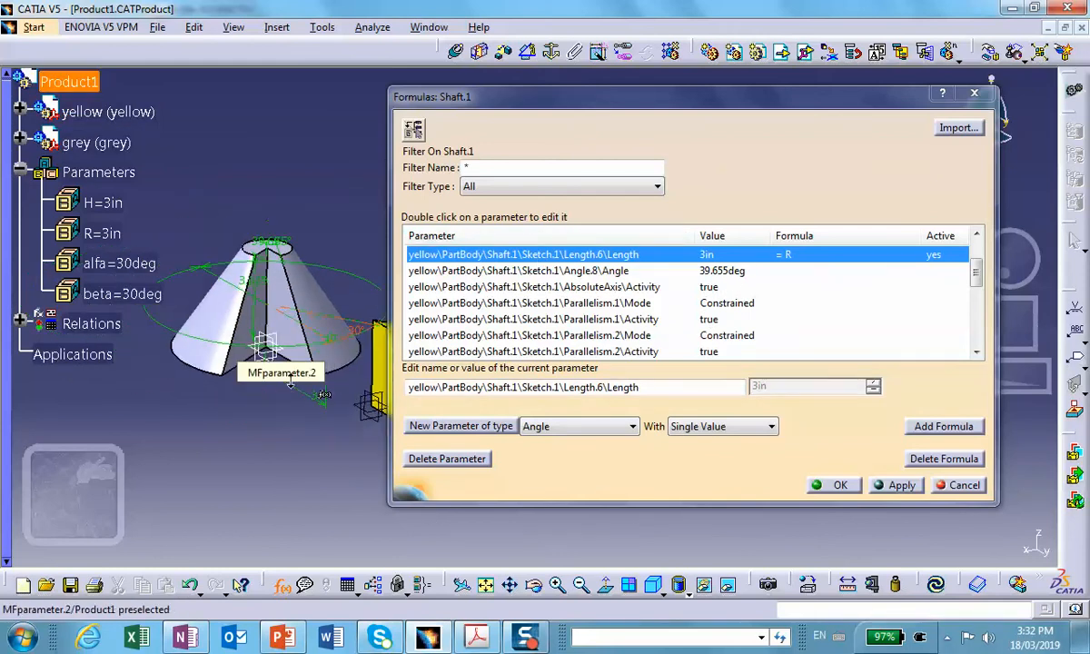
pyautogui.moveTo(647, 97); pyautogui.dragTo(800, 119)
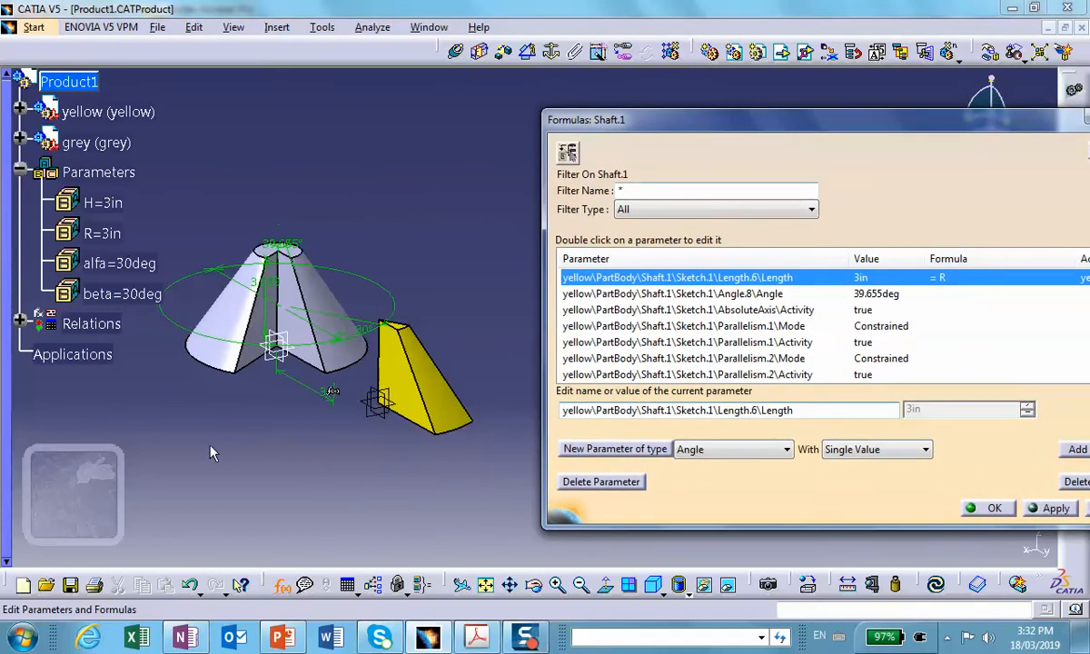
pyautogui.click(306, 247)
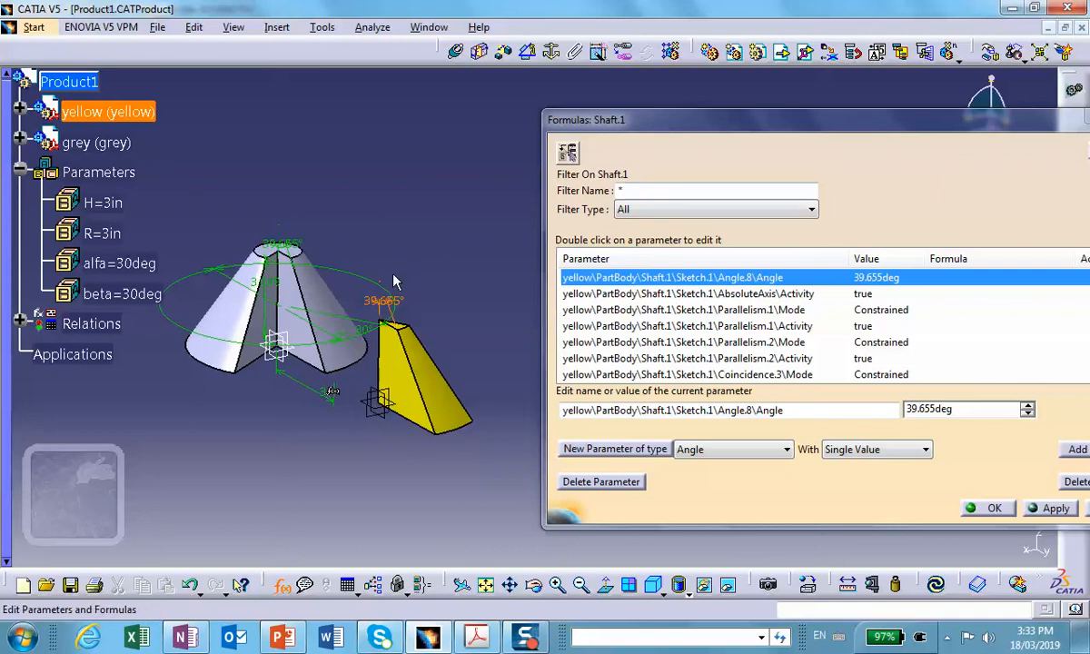
pyautogui.rightClick(223, 356)
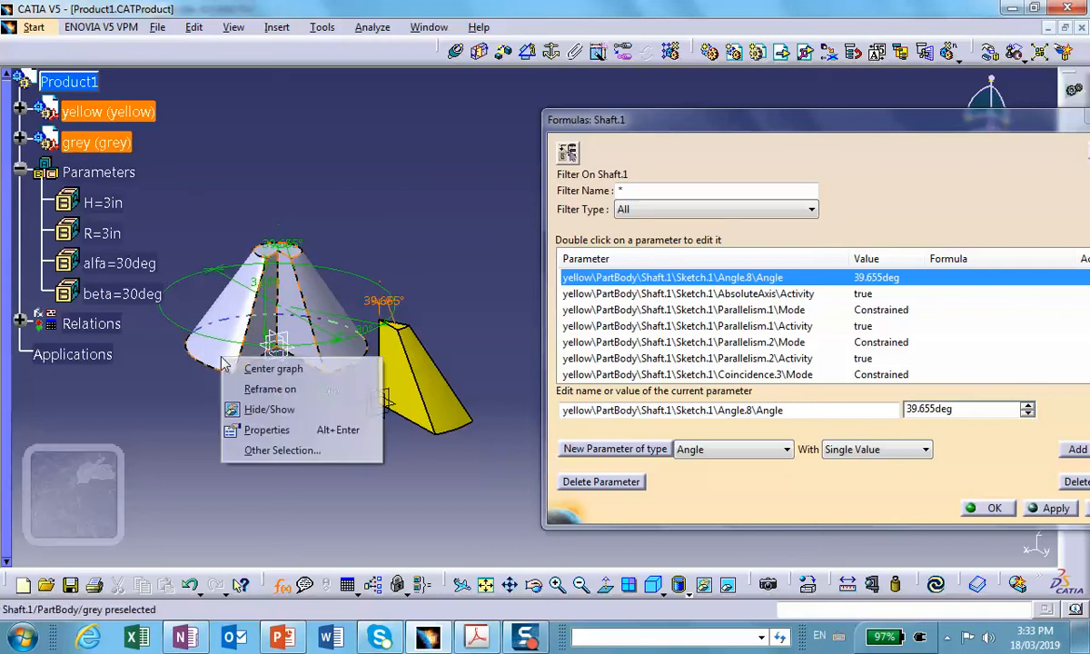
pyautogui.click(265, 409)
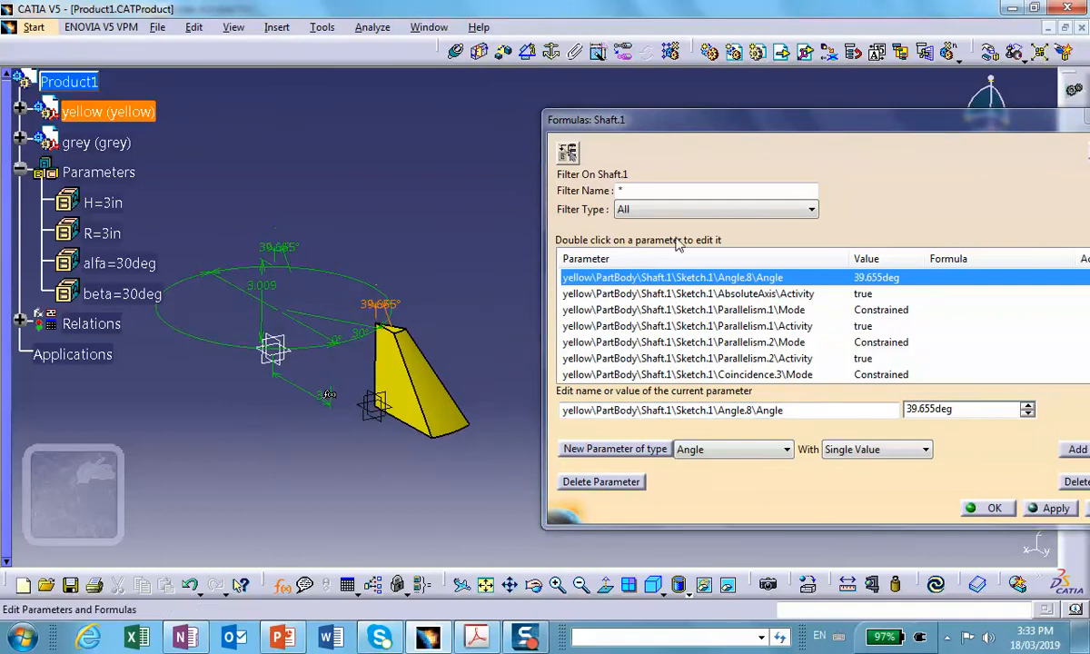
# Step: Add a formula that sets the yellow sketch's Angle.8 equal to parameter alfa
pyautogui.moveTo(872, 119); pyautogui.dragTo(659, 98)
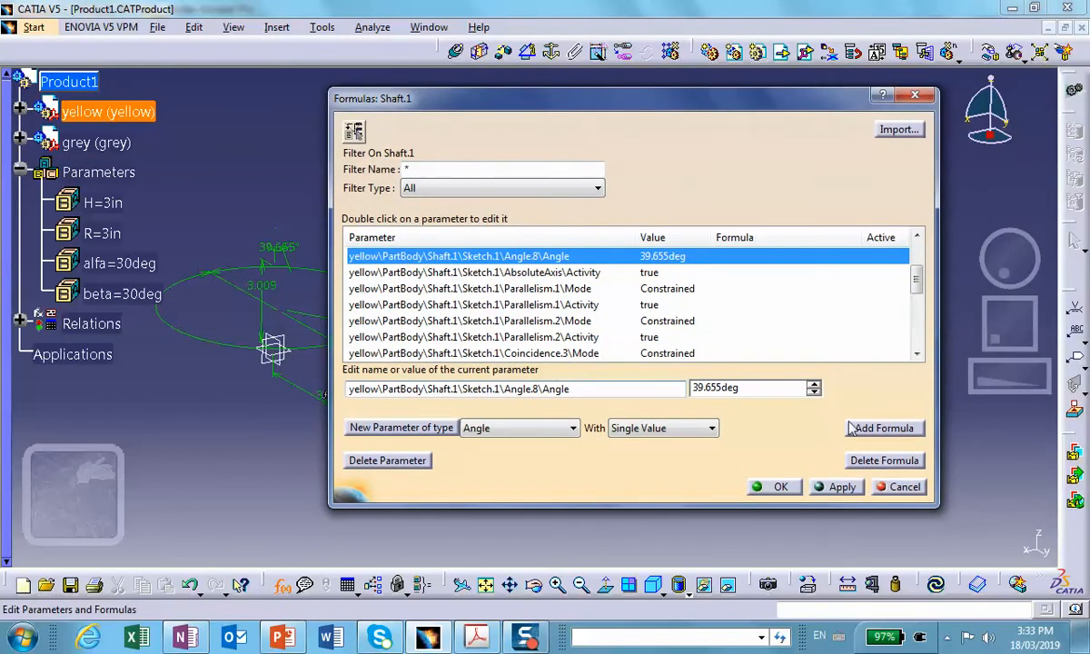
pyautogui.click(878, 427)
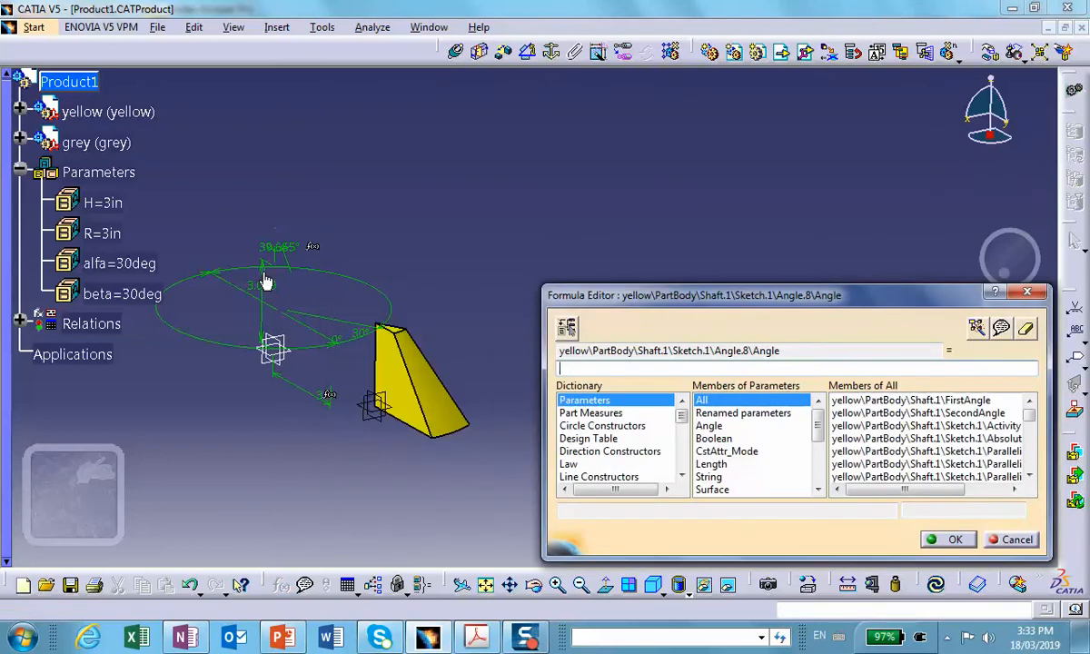
pyautogui.click(121, 264)
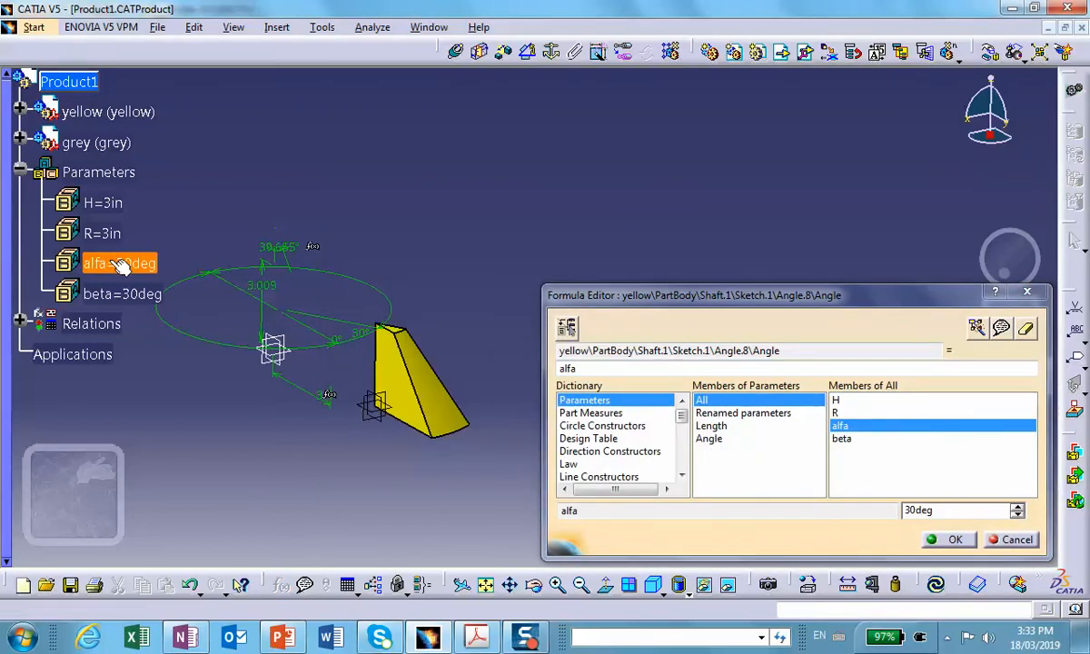
pyautogui.click(950, 540)
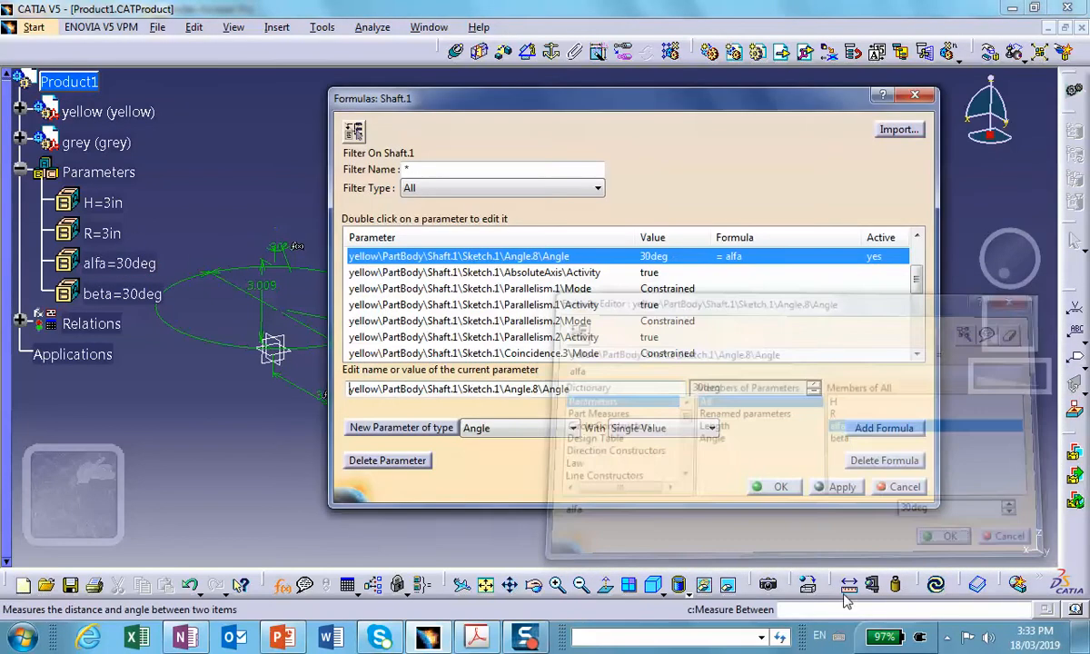
# Step: Start a formula for the yellow sketch's vertical dimension, Length.5, insert parameter H and try to accept it
pyautogui.click(262, 283)
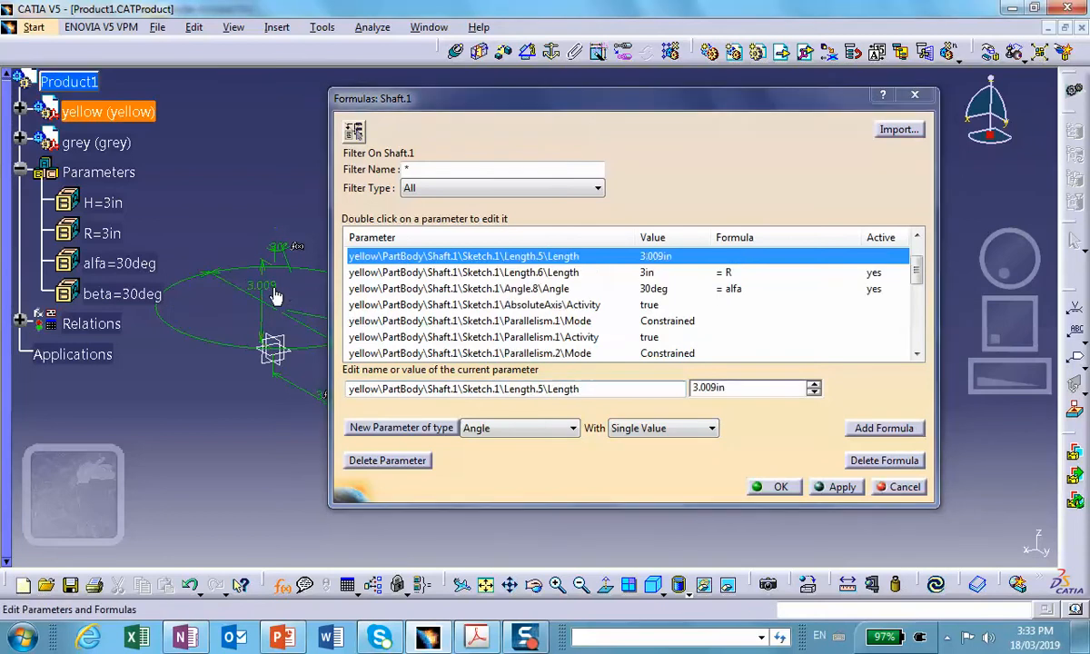
pyautogui.click(903, 428)
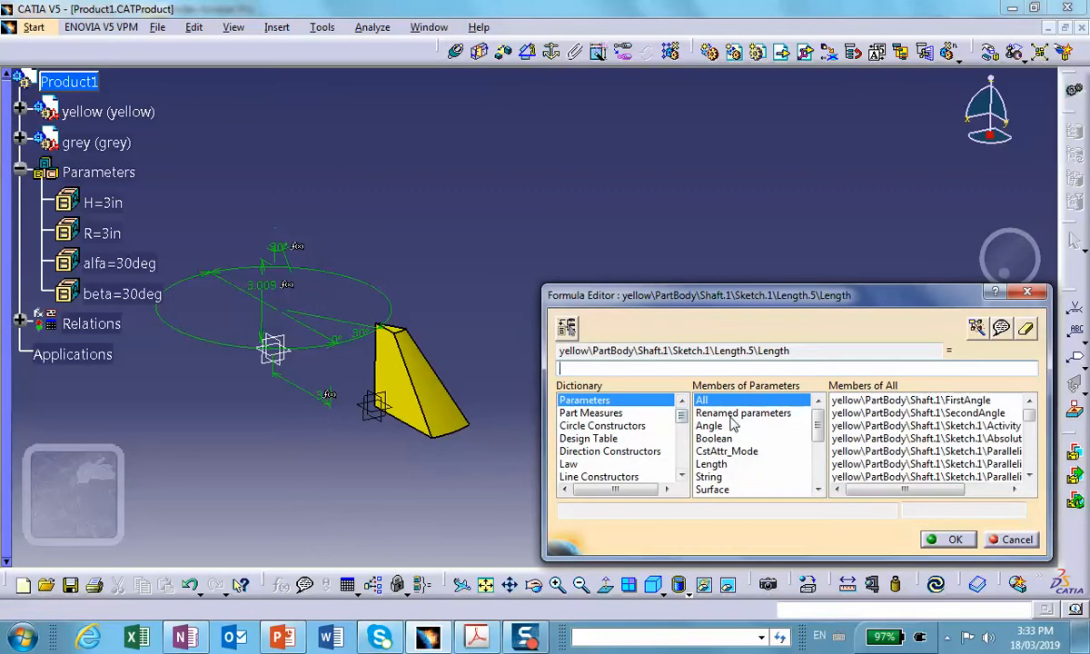
pyautogui.click(103, 203)
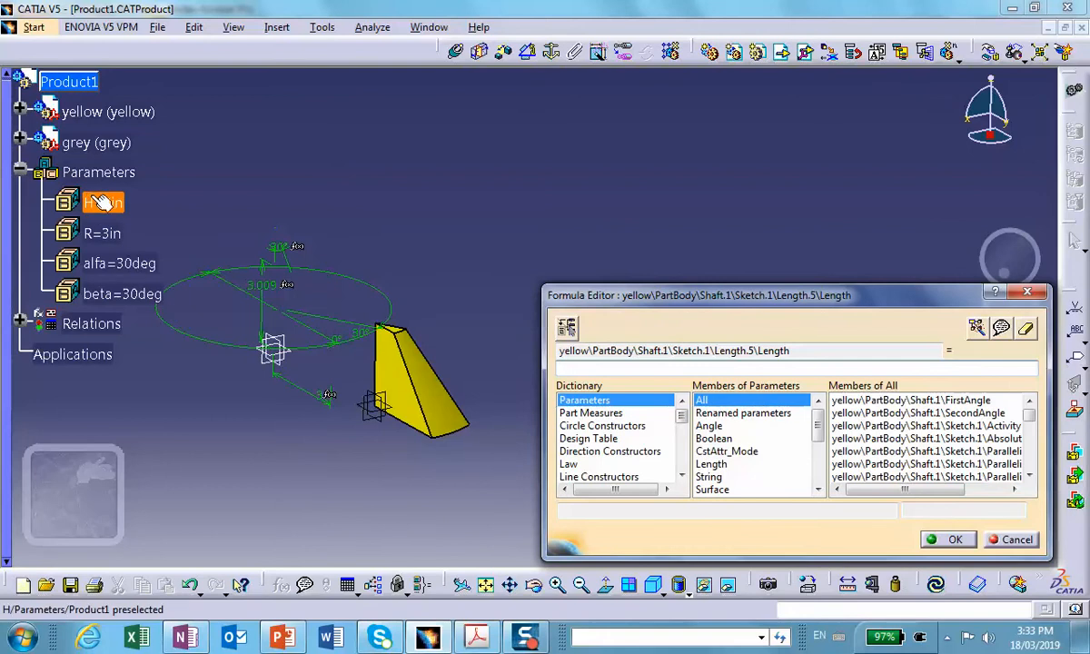
pyautogui.moveTo(471, 352); pyautogui.dragTo(241, 336, button='middle')
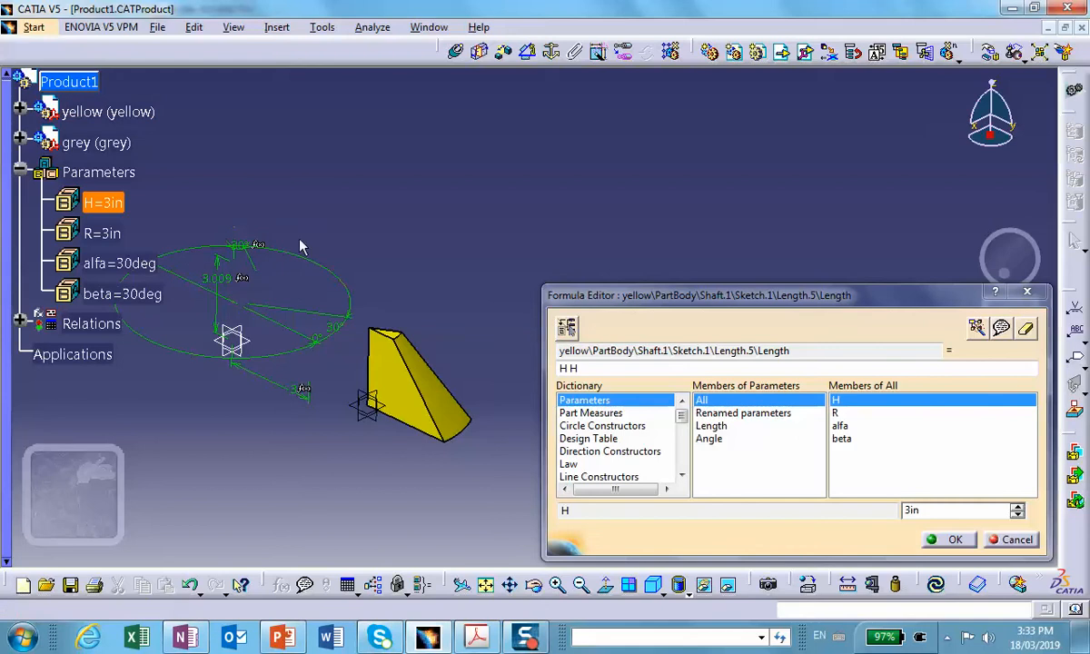
pyautogui.click(954, 539)
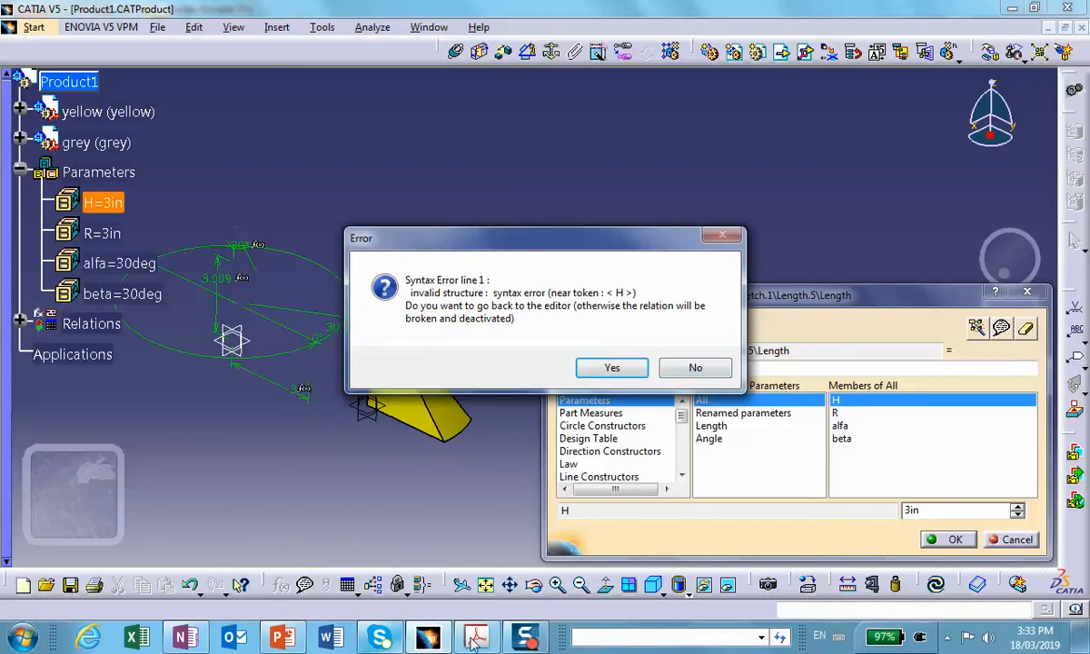
# Step: Switch to Adobe Acrobat Pro and review the assignment figure defining R, alfa and beta on the two parts
pyautogui.moveTo(475, 641)
pyautogui.moveTo(461, 525)
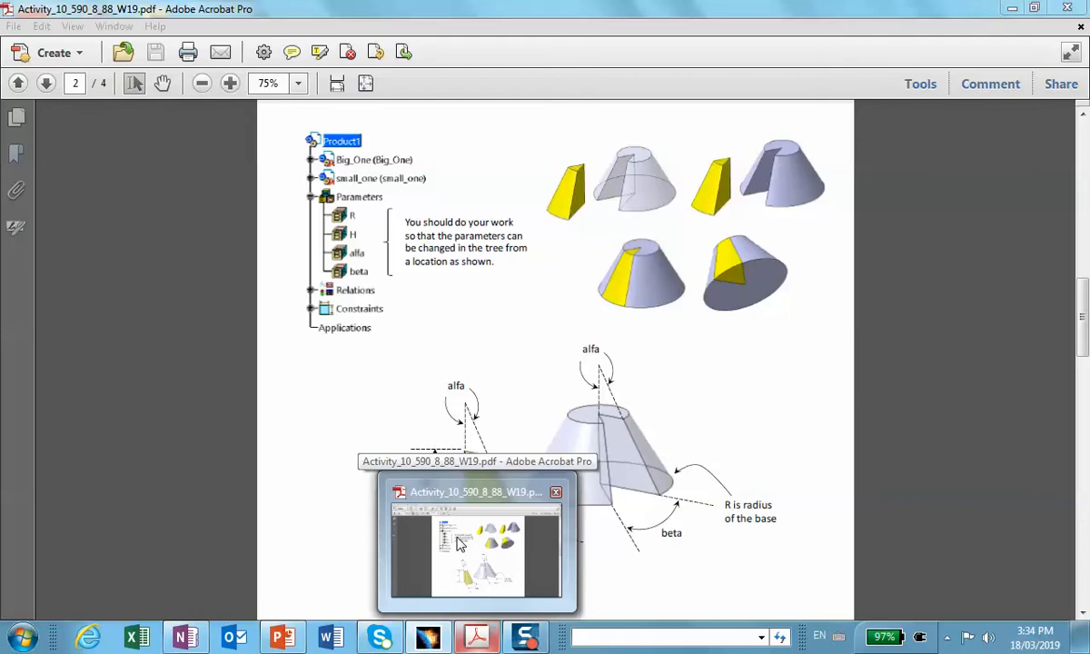
pyautogui.click(460, 543)
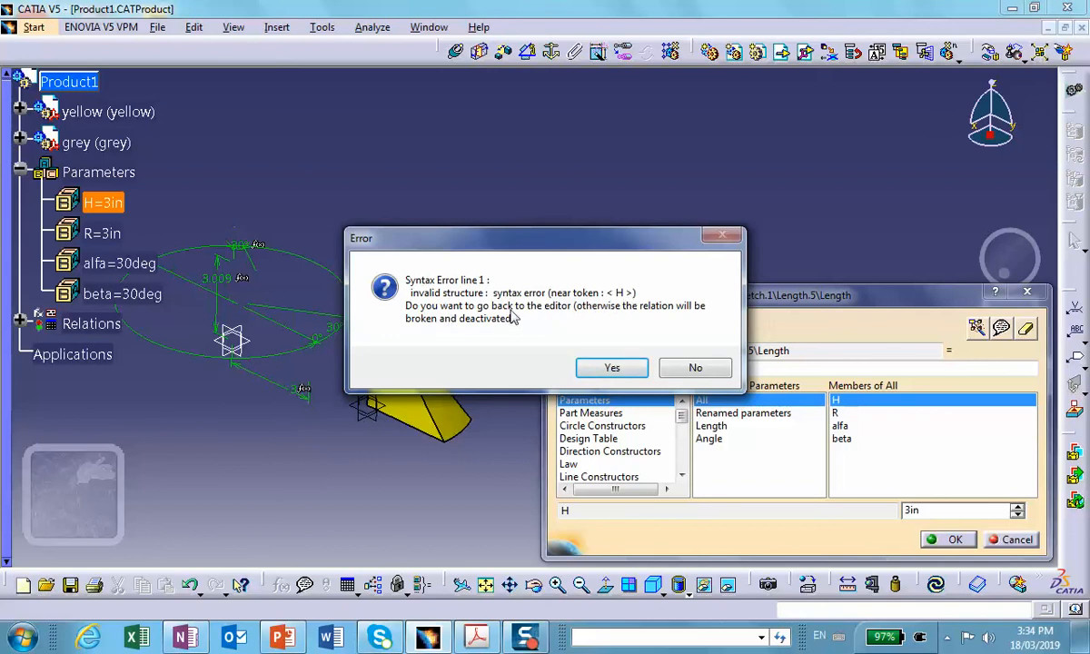
# Step: Return to the formula editor, remove the duplicate H and accept Length.5 = H for the yellow sketch
pyautogui.click(601, 368)
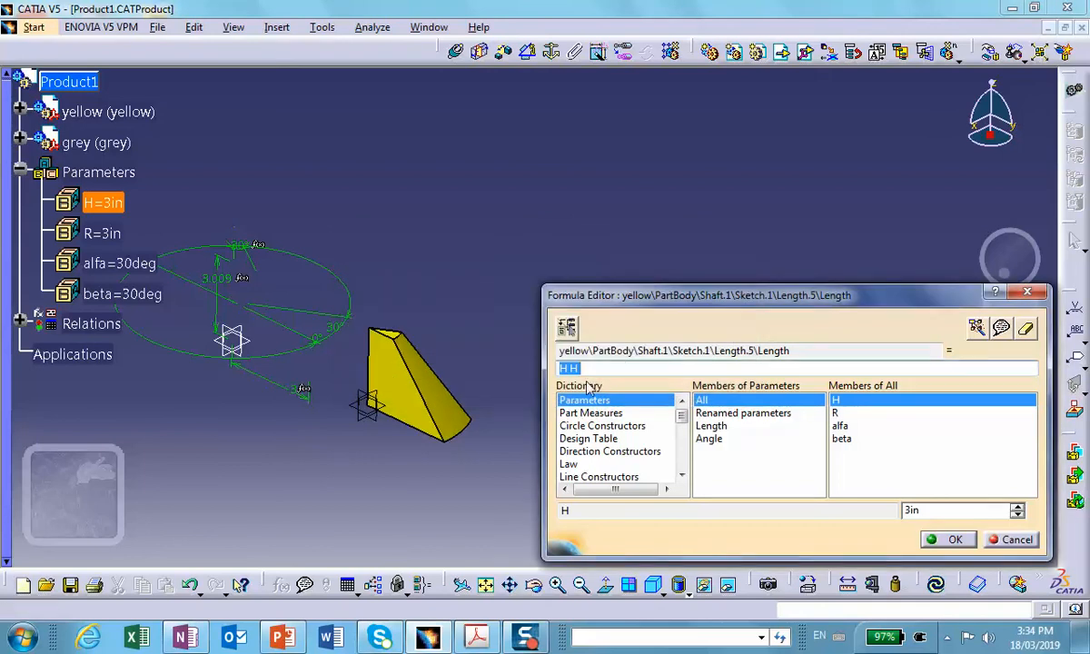
pyautogui.click(586, 368)
pyautogui.press('BackSpace')
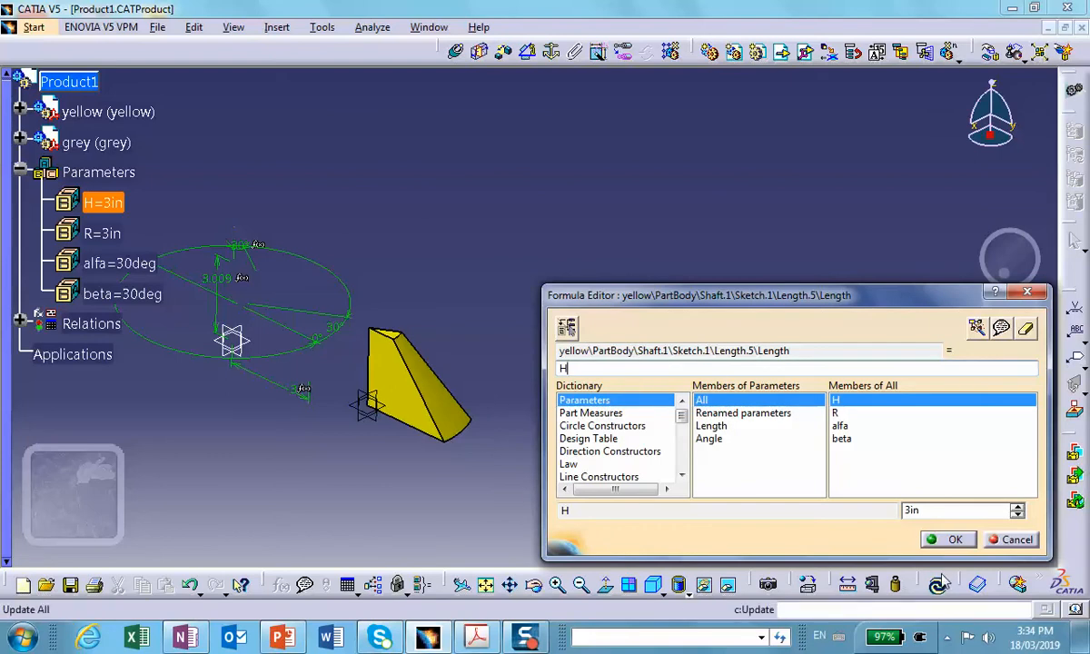
pyautogui.click(957, 541)
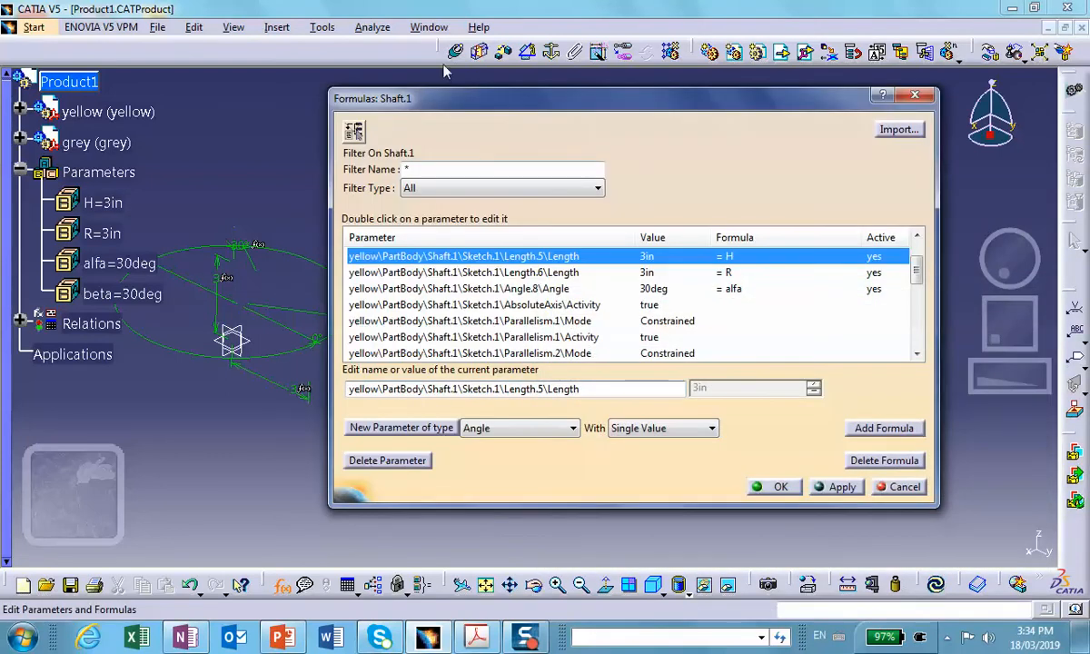
# Step: Hide the yellow wedge and bring the grey cone back into the visible space
pyautogui.moveTo(481, 94); pyautogui.dragTo(709, 147)
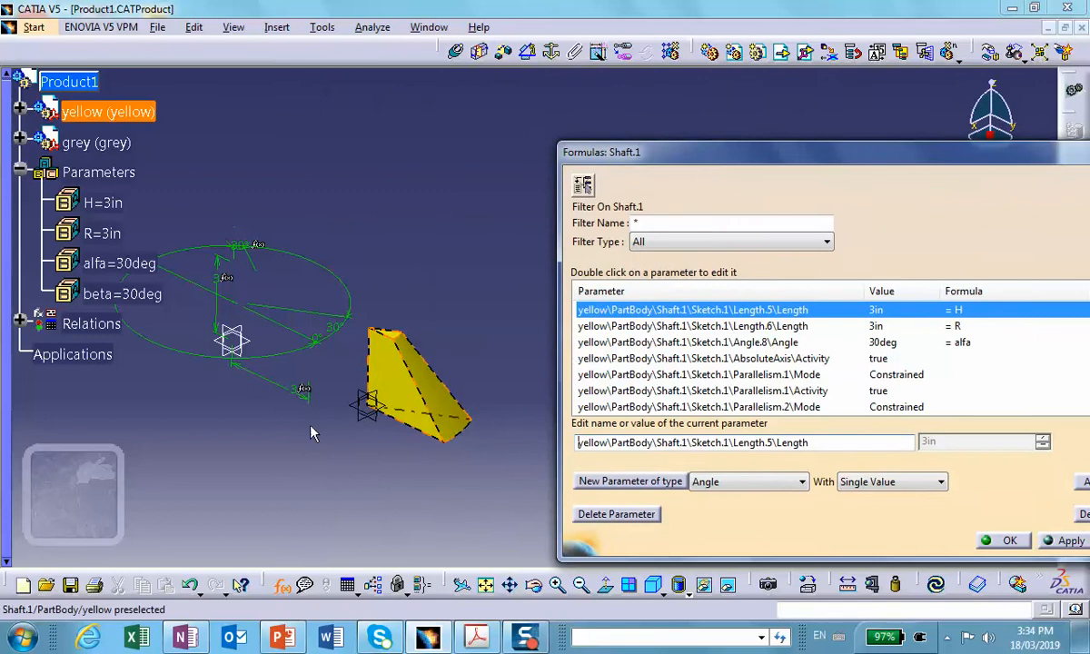
pyautogui.rightClick(395, 392)
pyautogui.click(436, 438)
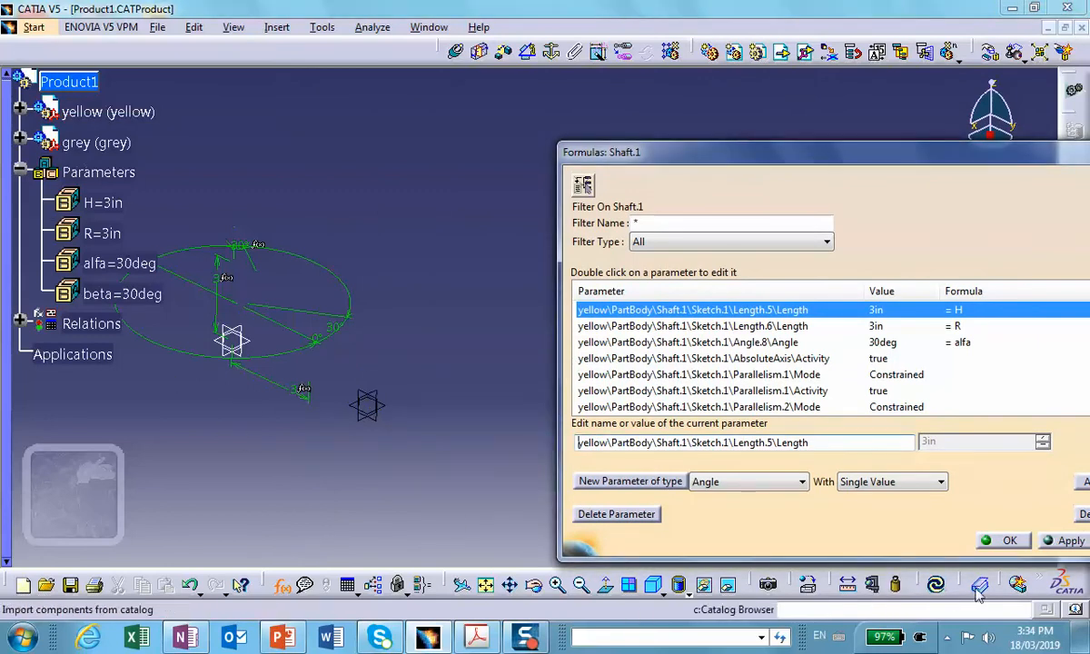
pyautogui.click(726, 584)
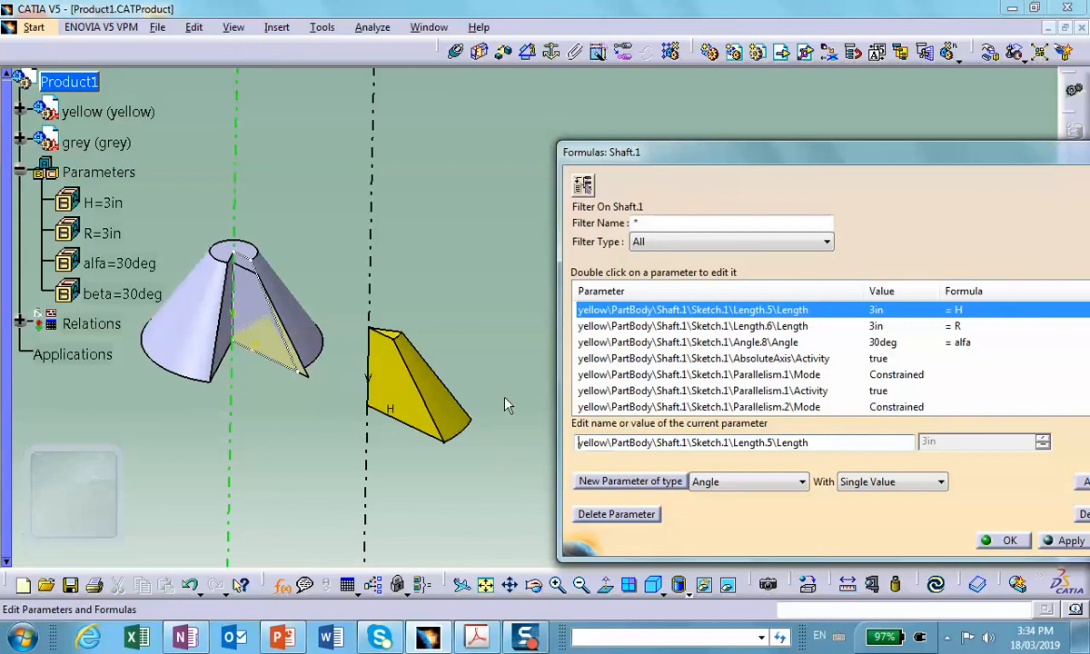
pyautogui.rightClick(178, 319)
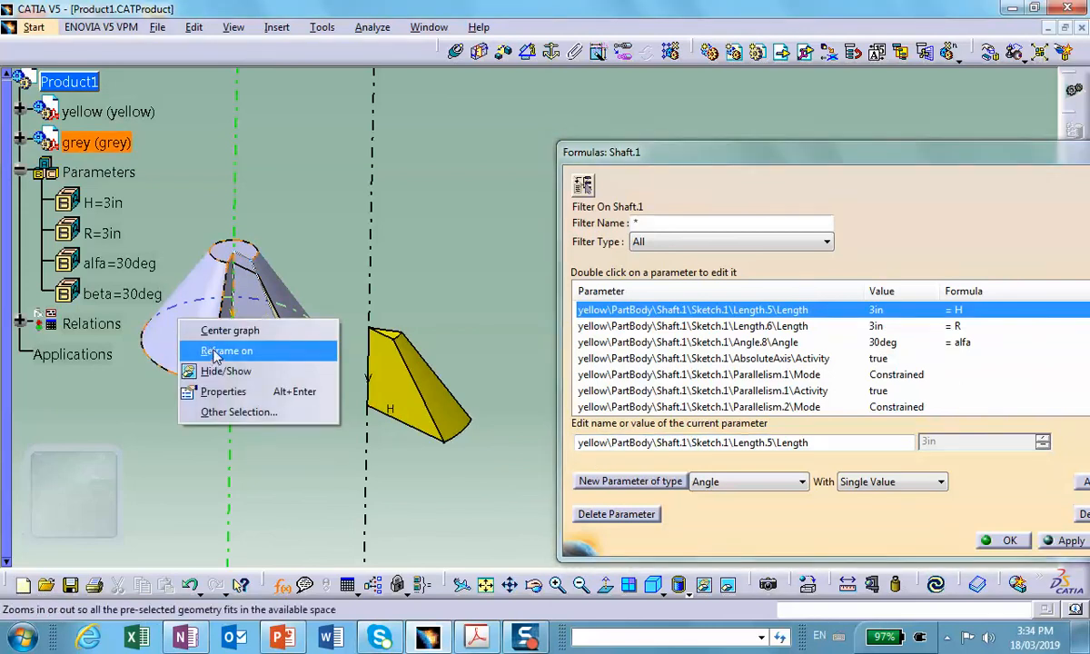
pyautogui.click(213, 371)
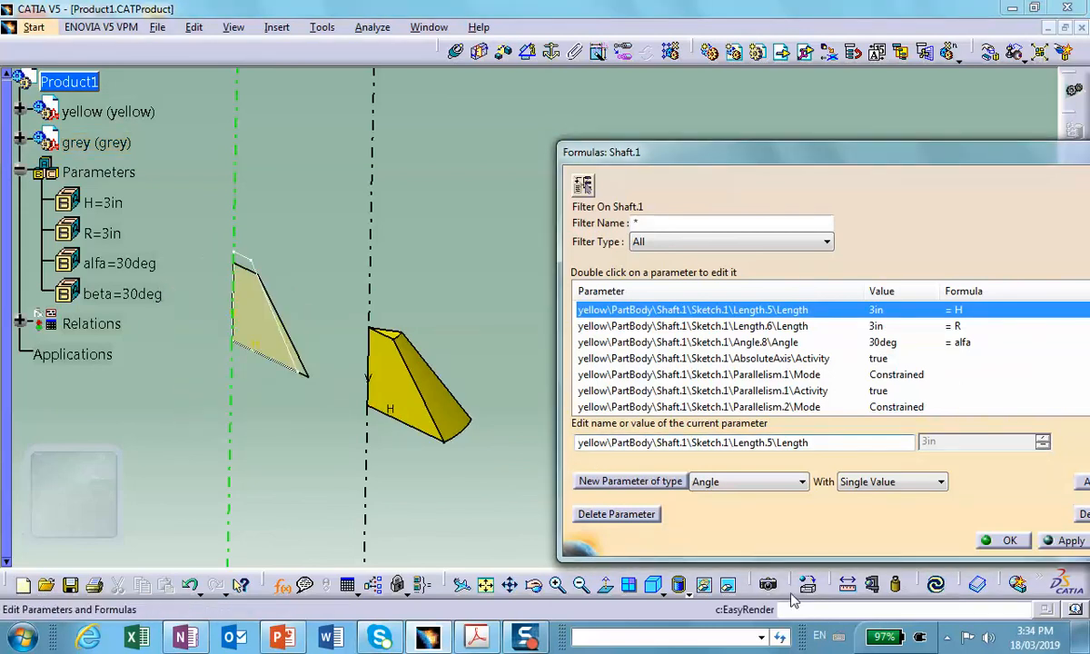
pyautogui.click(729, 586)
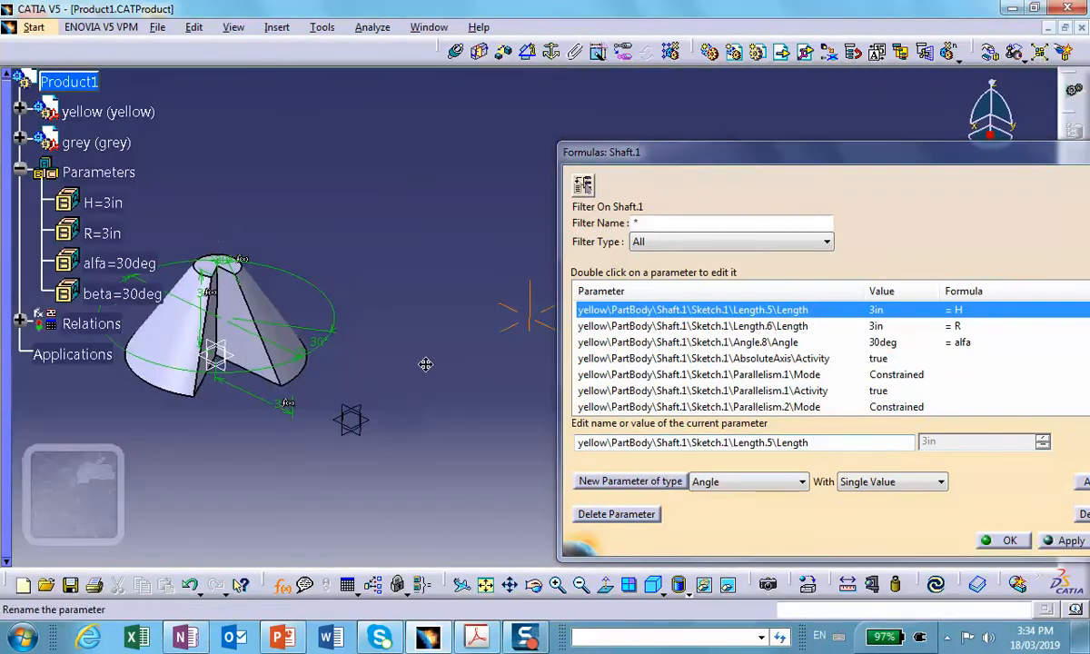
# Step: Display the grey part's dimensions and add a formula that sets its sketch's base length, Length.9, equal to parameter R
pyautogui.click(97, 143)
pyautogui.moveTo(397, 218); pyautogui.dragTo(404, 131, button='middle')
pyautogui.click(398, 223)
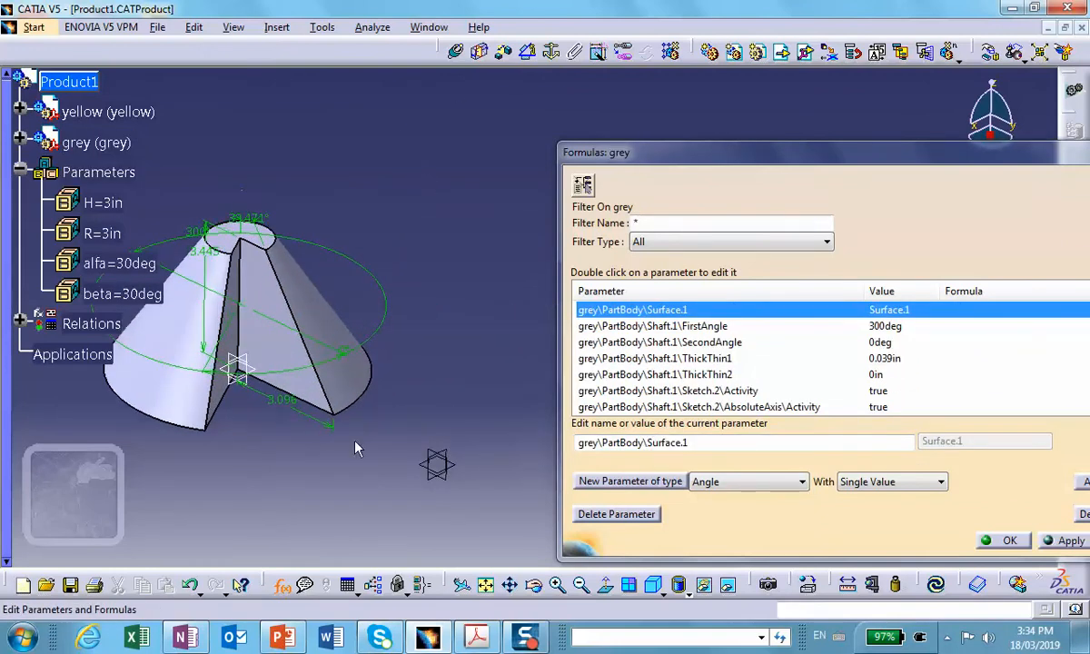
pyautogui.click(282, 398)
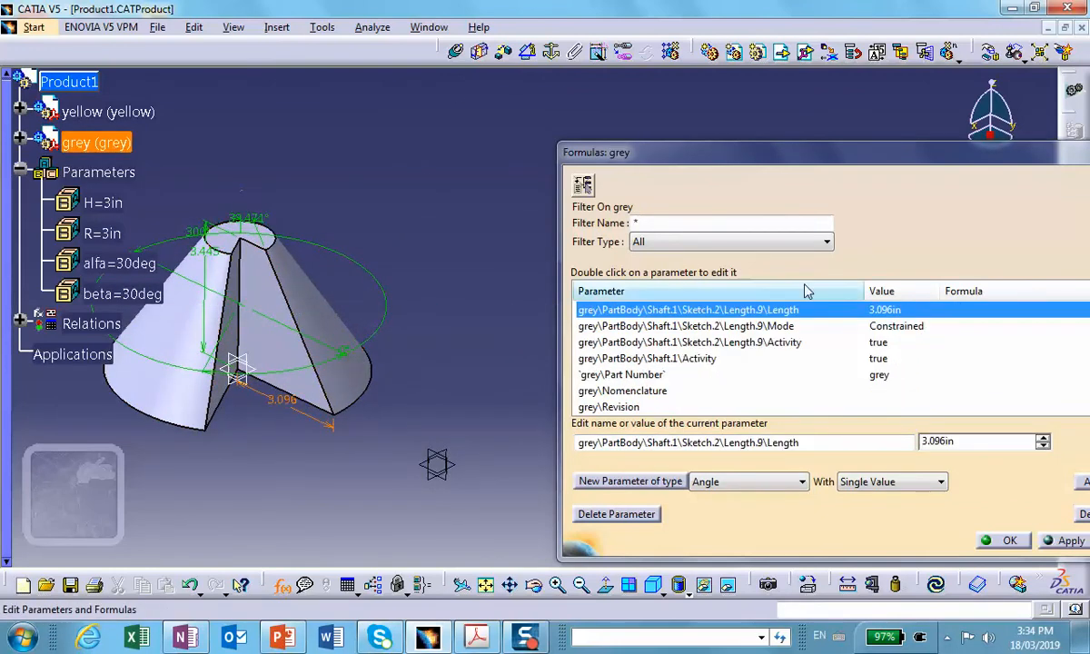
pyautogui.moveTo(852, 160); pyautogui.dragTo(577, 114)
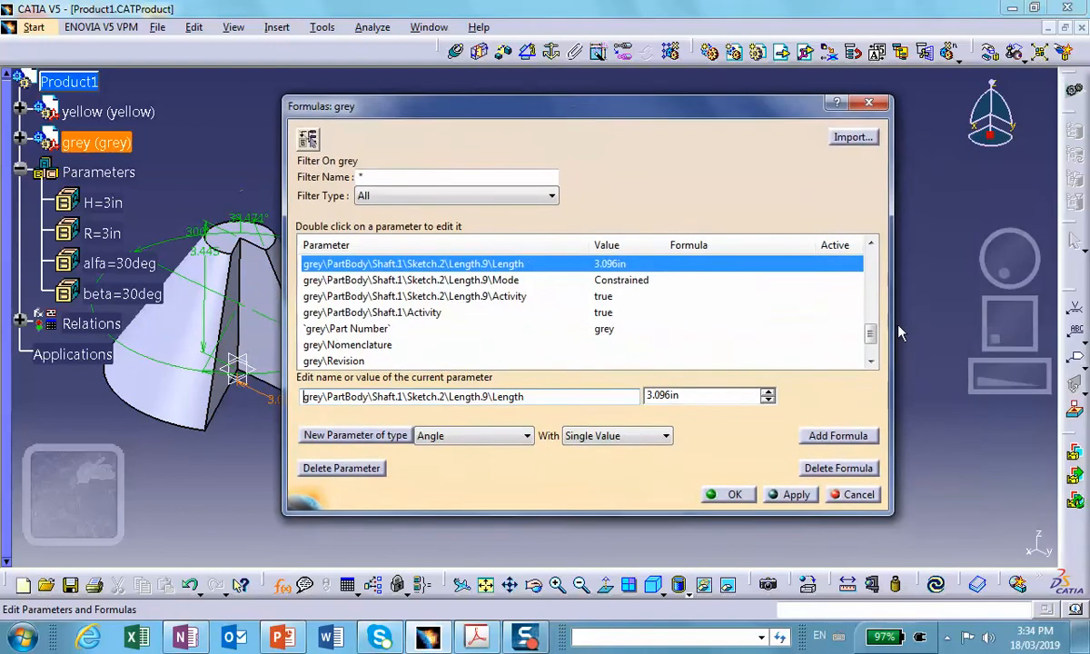
pyautogui.click(815, 436)
pyautogui.click(102, 234)
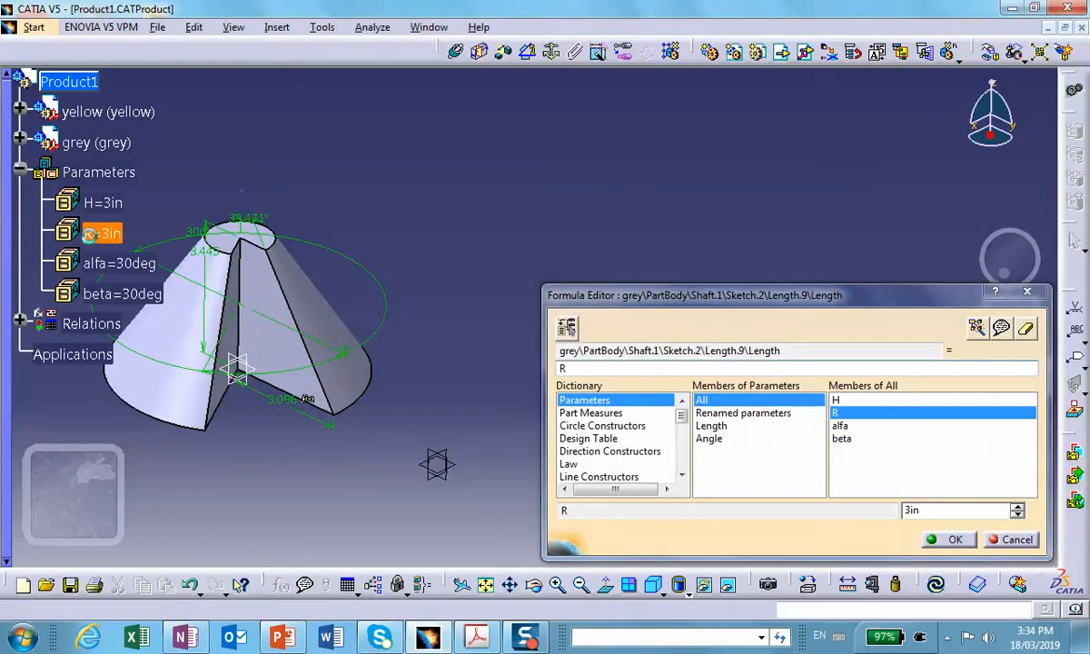
pyautogui.click(954, 540)
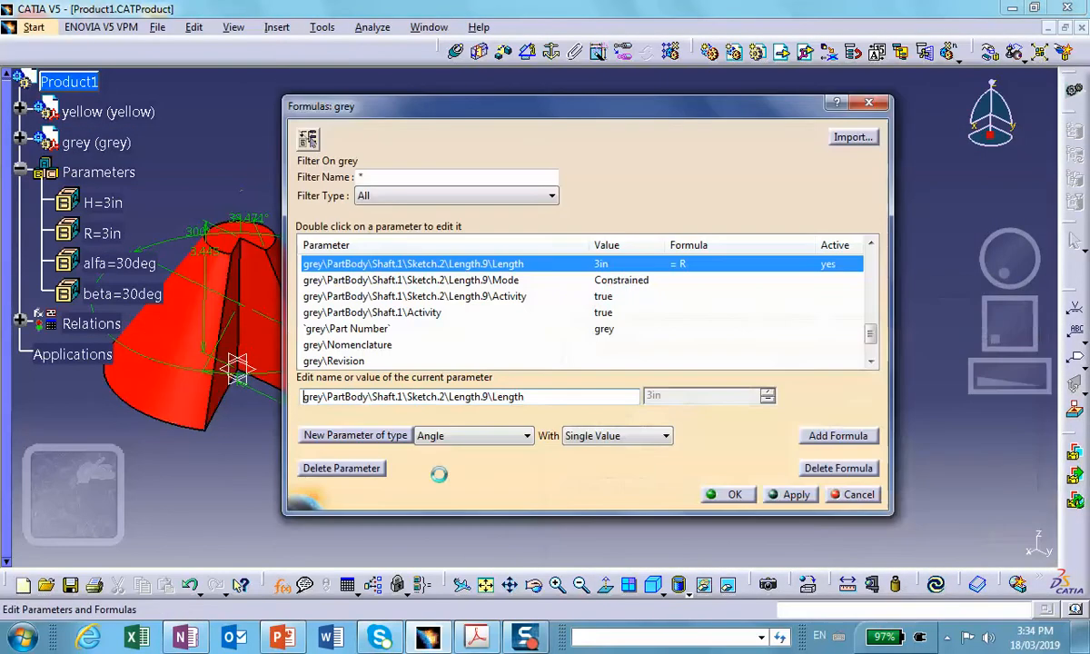
# Step: Add a formula that sets the grey sketch's vertical dimension, Length.6, equal to the renamed parameter H
pyautogui.moveTo(460, 100); pyautogui.dragTo(622, 141)
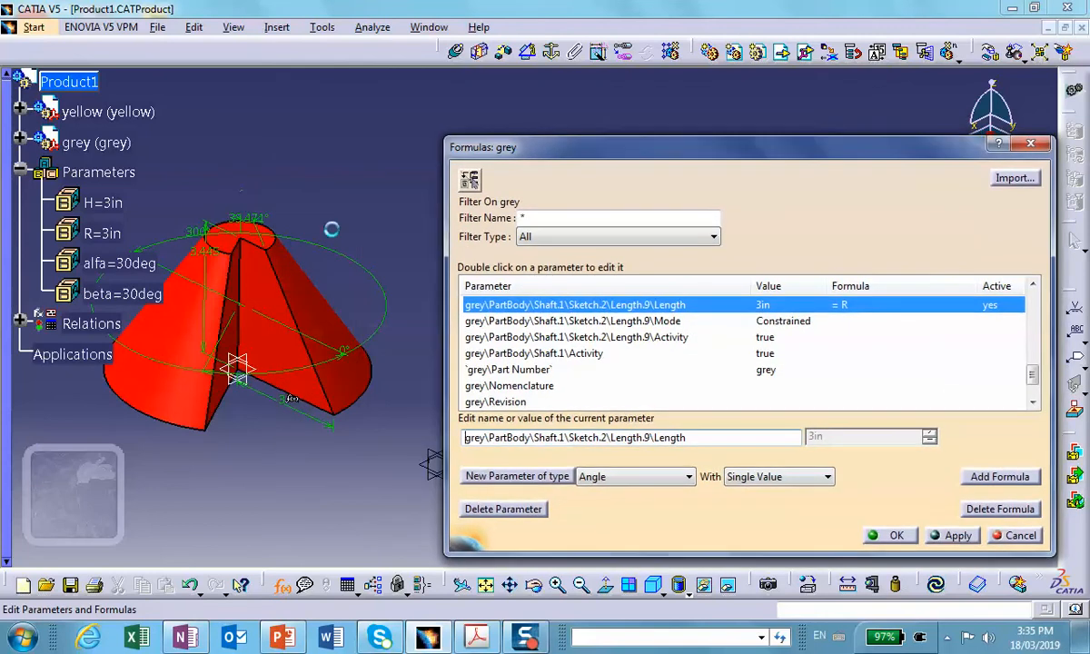
pyautogui.click(205, 252)
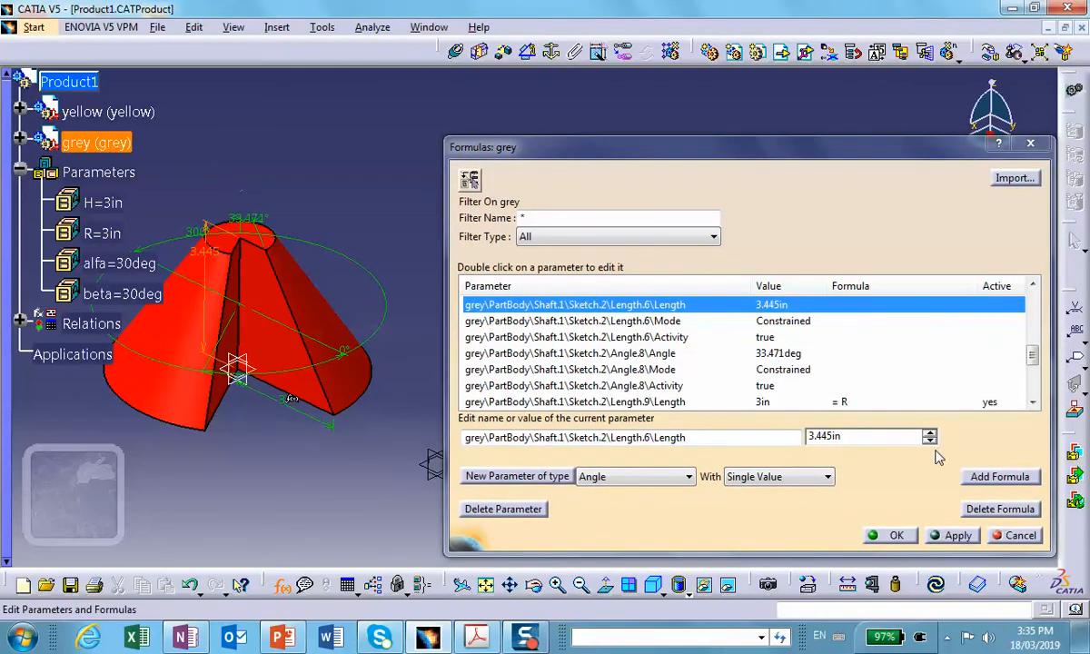
pyautogui.click(993, 479)
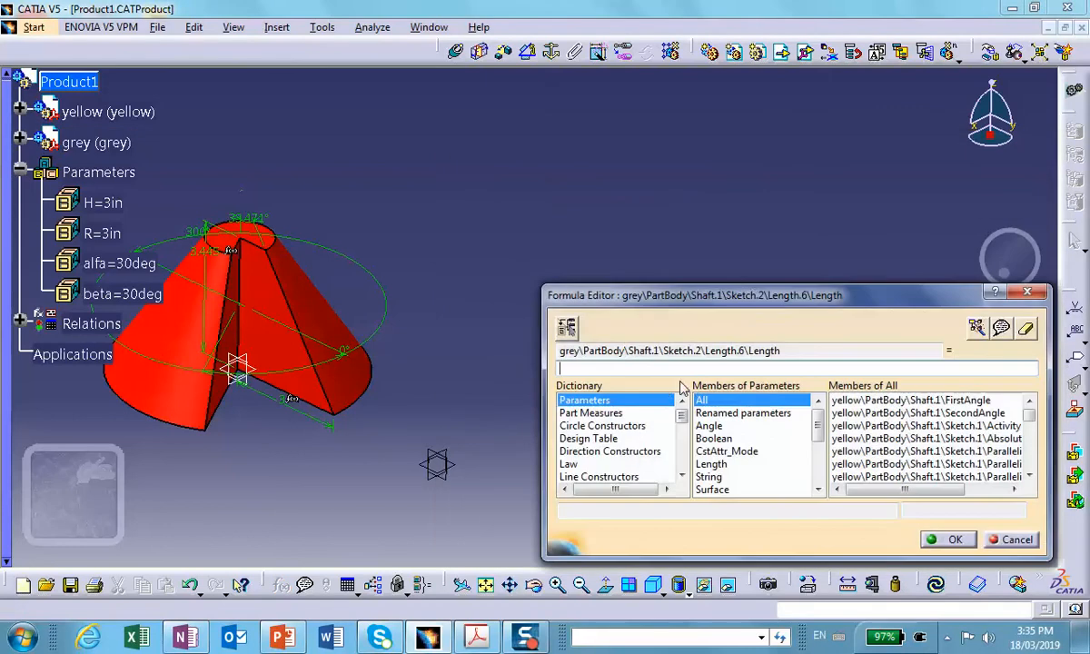
pyautogui.click(732, 414)
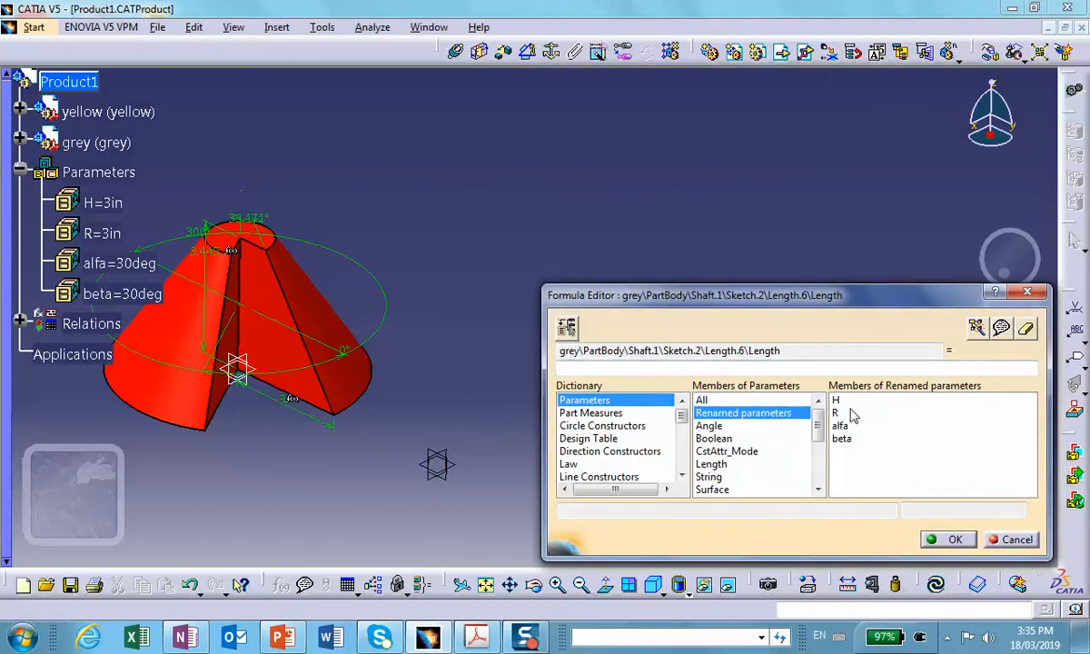
pyautogui.doubleClick(837, 414)
pyautogui.click(837, 400)
pyautogui.click(568, 368)
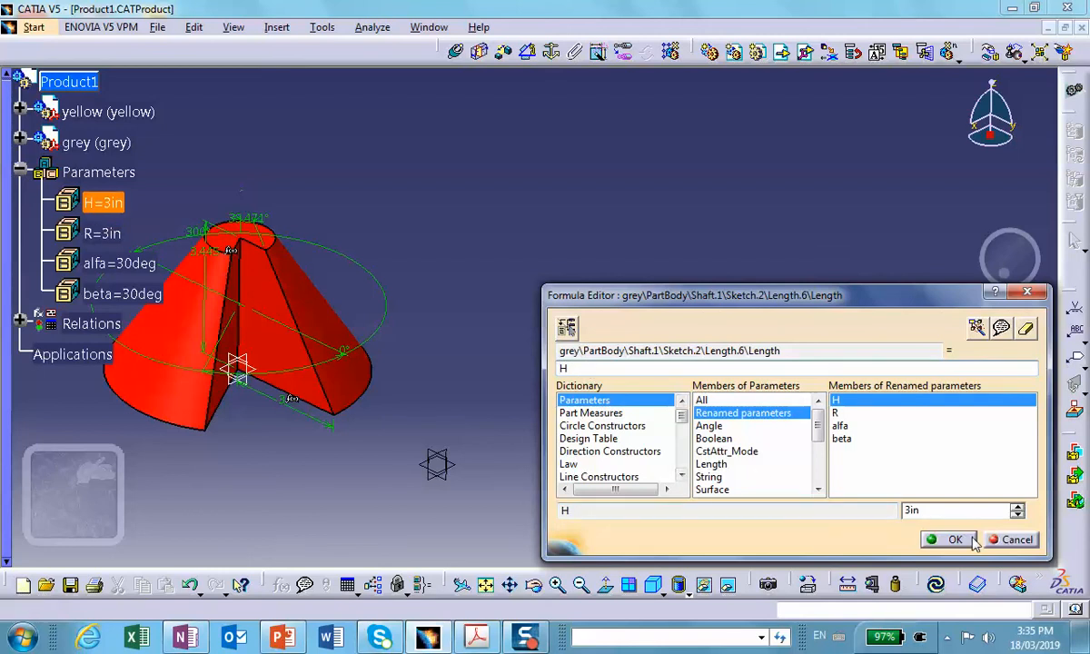
pyautogui.click(943, 539)
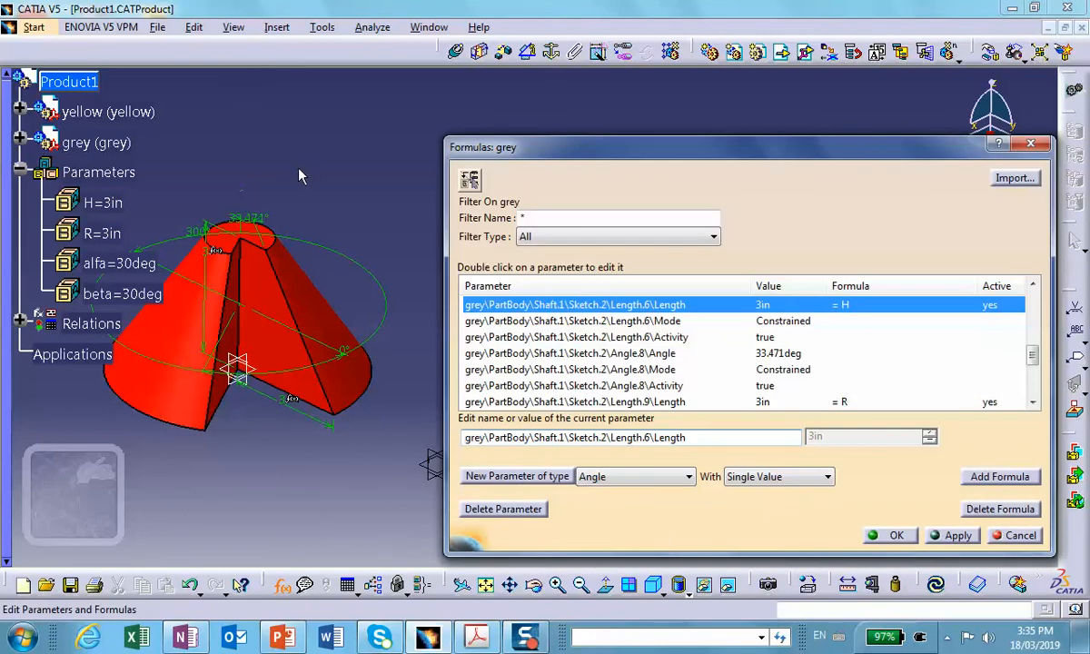
# Step: Add a formula that sets the grey sketch's Angle.8 equal to the renamed parameter alfa
pyautogui.click(261, 221)
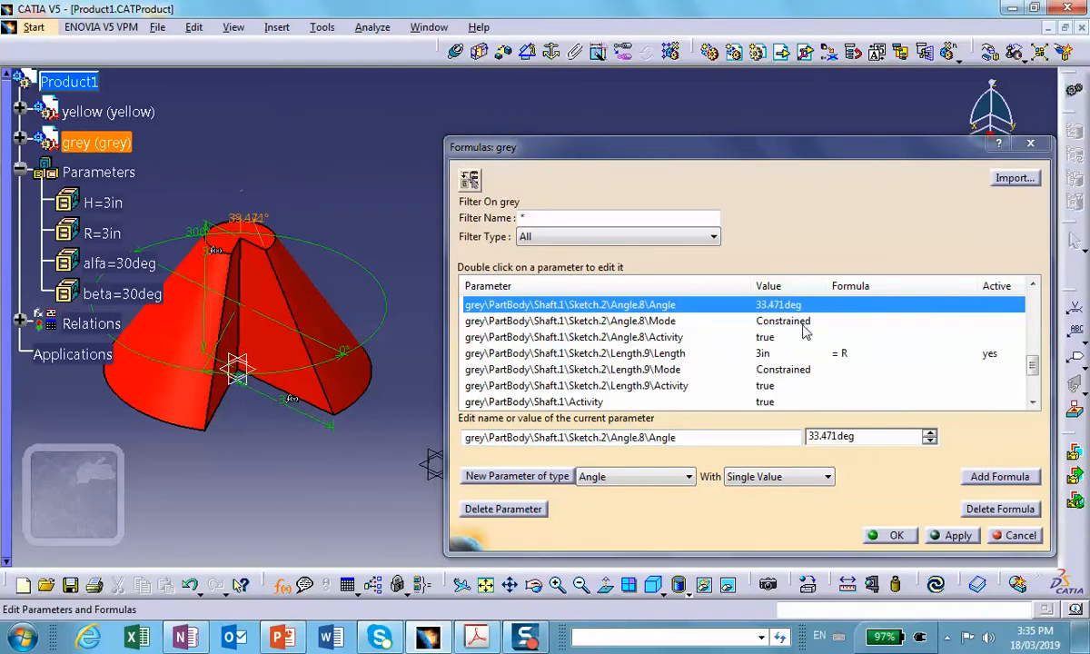
pyautogui.click(1009, 482)
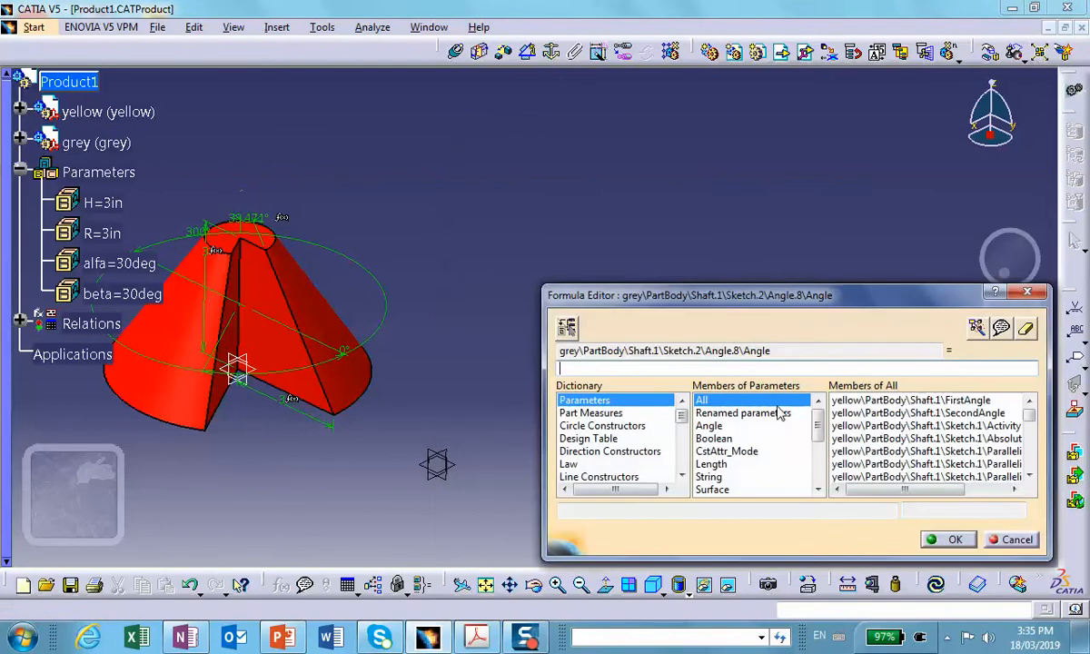
pyautogui.click(710, 426)
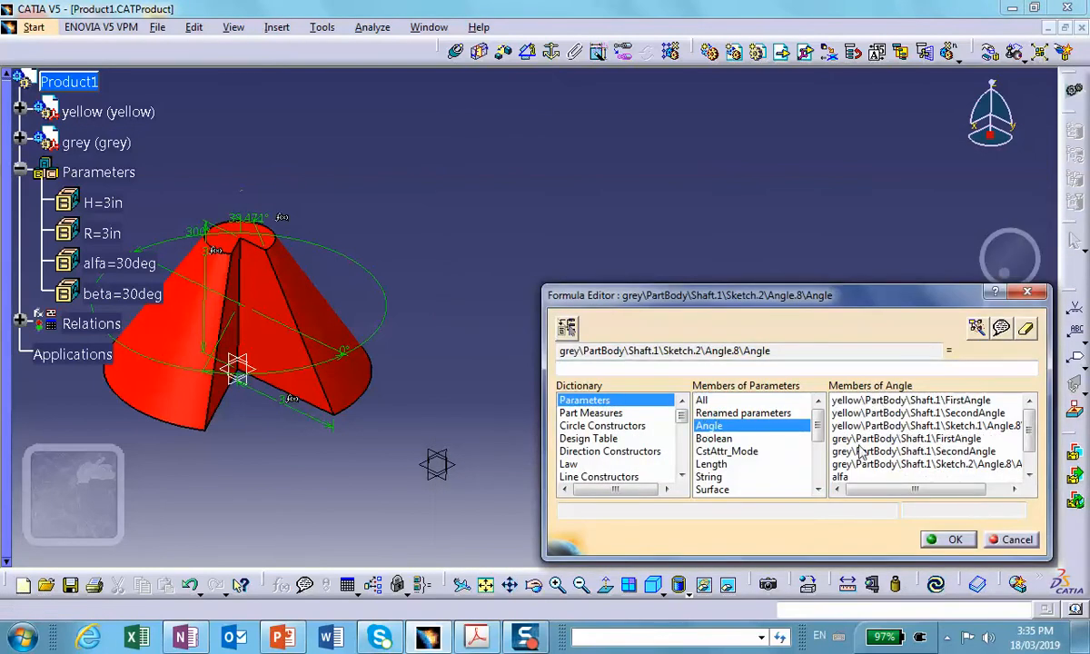
pyautogui.click(743, 413)
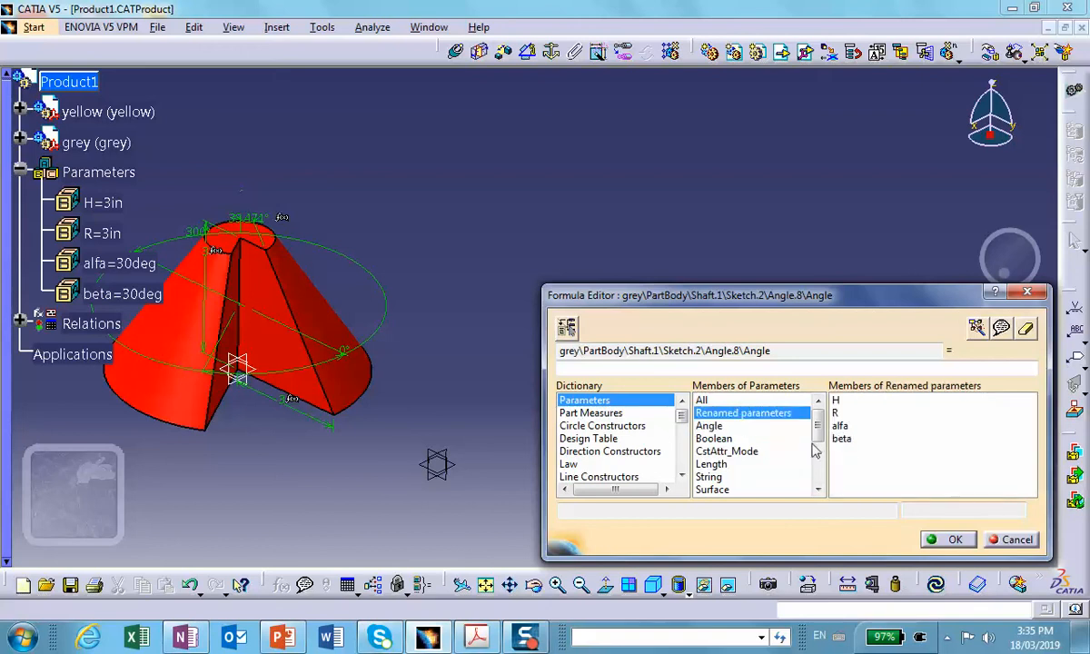
pyautogui.doubleClick(841, 425)
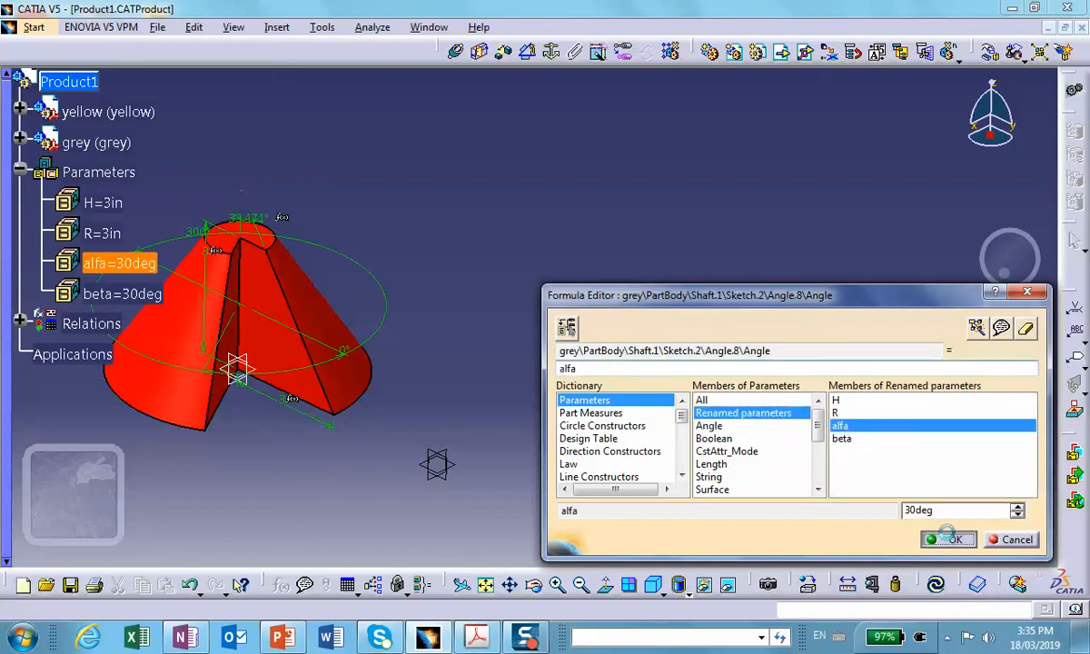
pyautogui.press('Return')
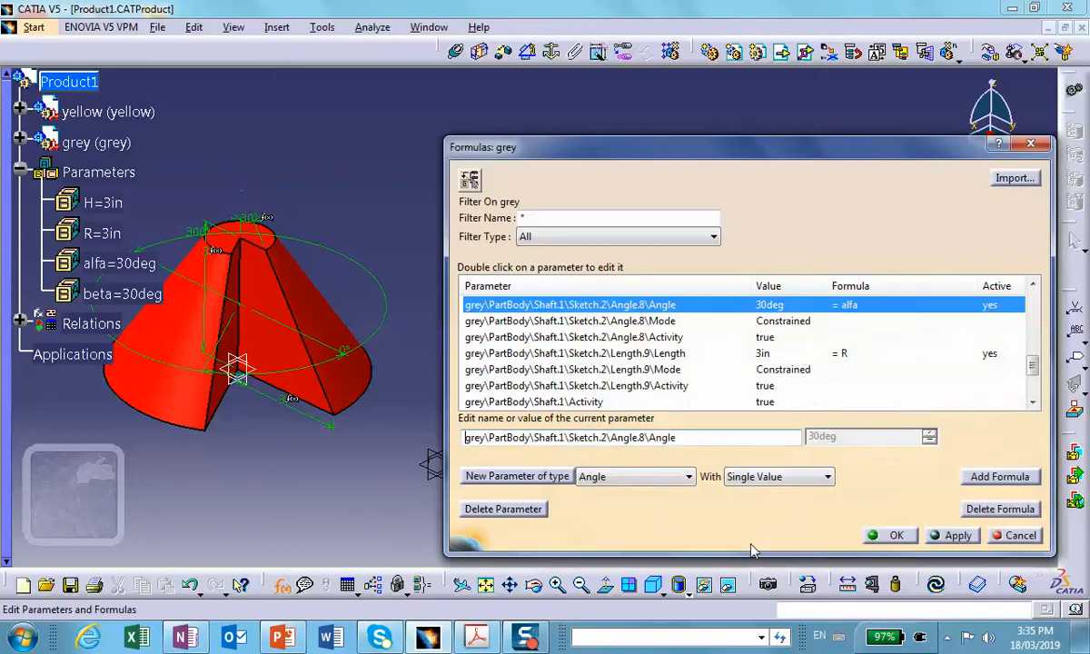
# Step: Add the formula 360deg-beta to the grey shaft's FirstAngle and accept the part's formulas
pyautogui.click(391, 327)
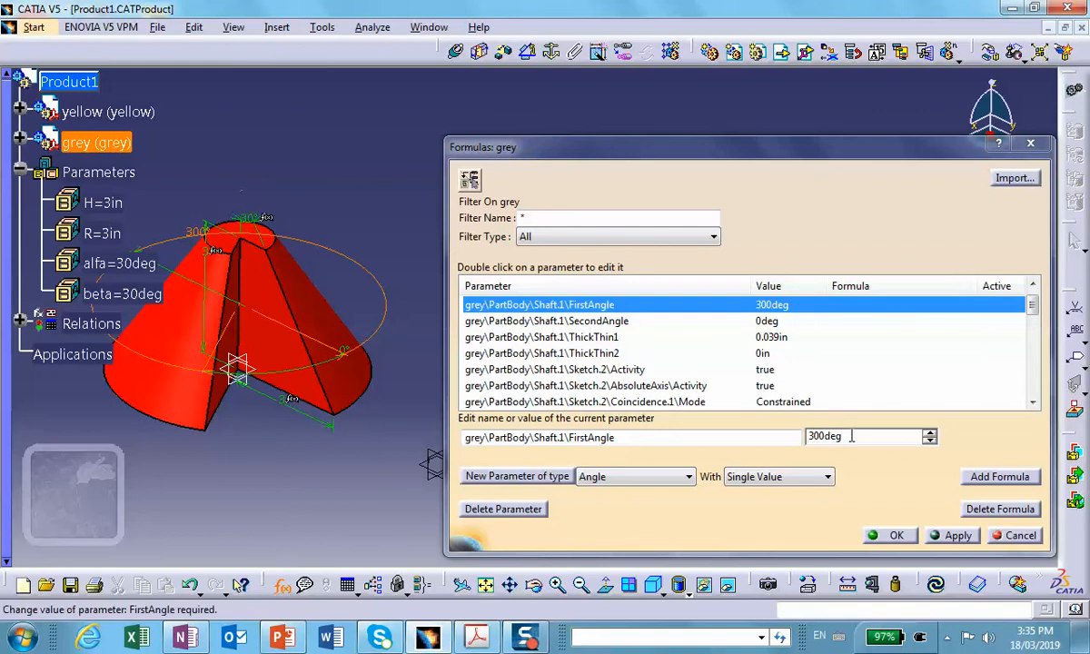
pyautogui.click(990, 477)
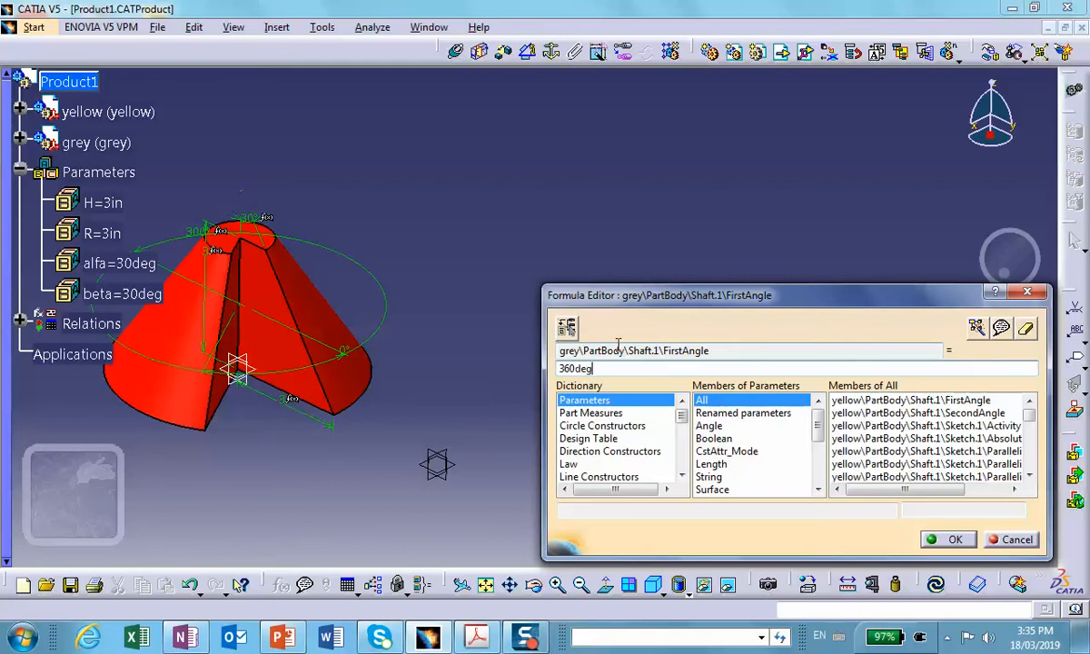
pyautogui.click(741, 414)
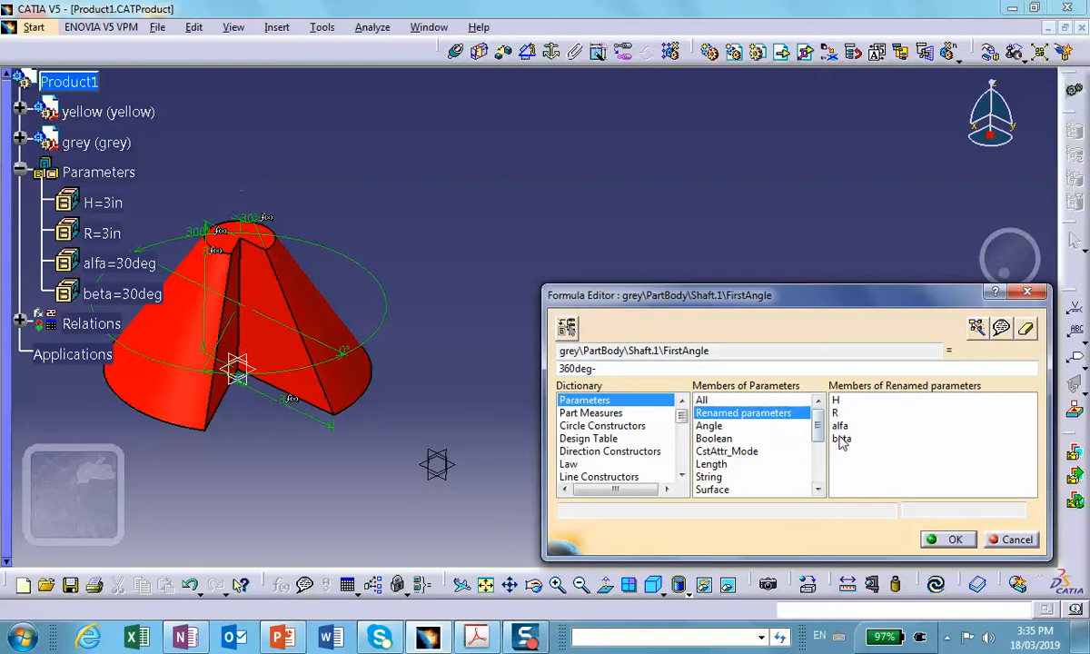
pyautogui.doubleClick(843, 440)
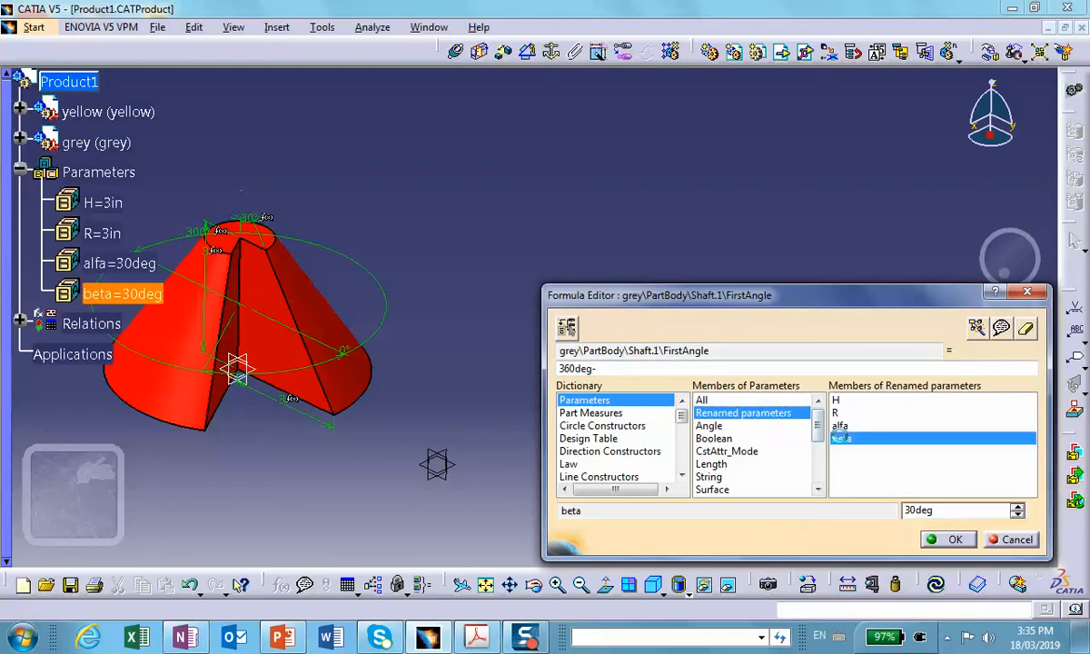
pyautogui.click(952, 540)
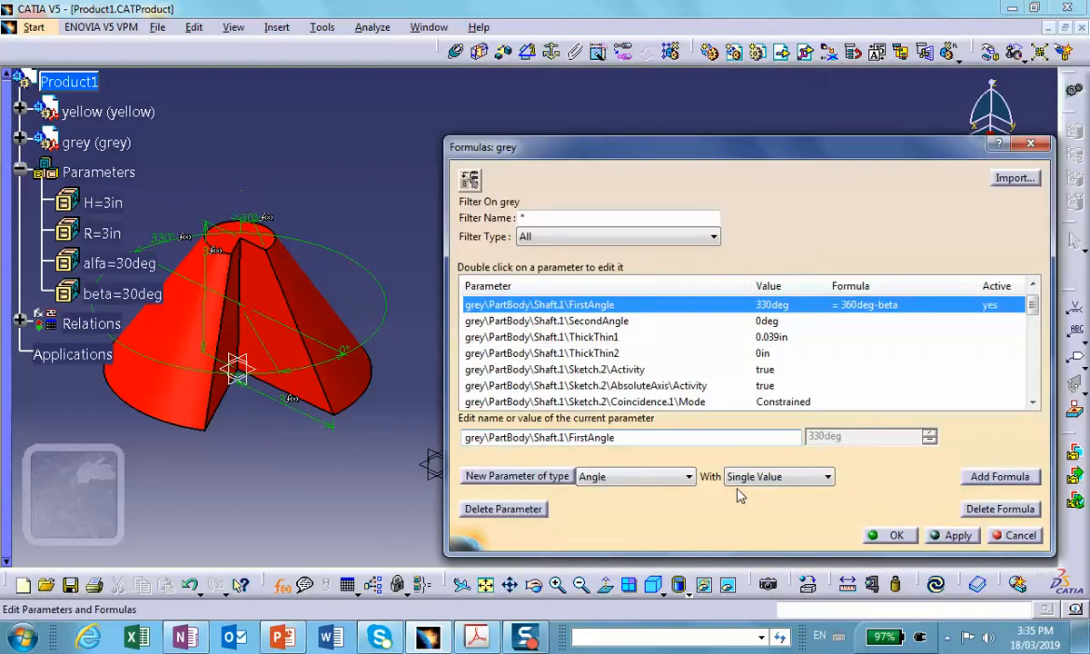
pyautogui.click(888, 535)
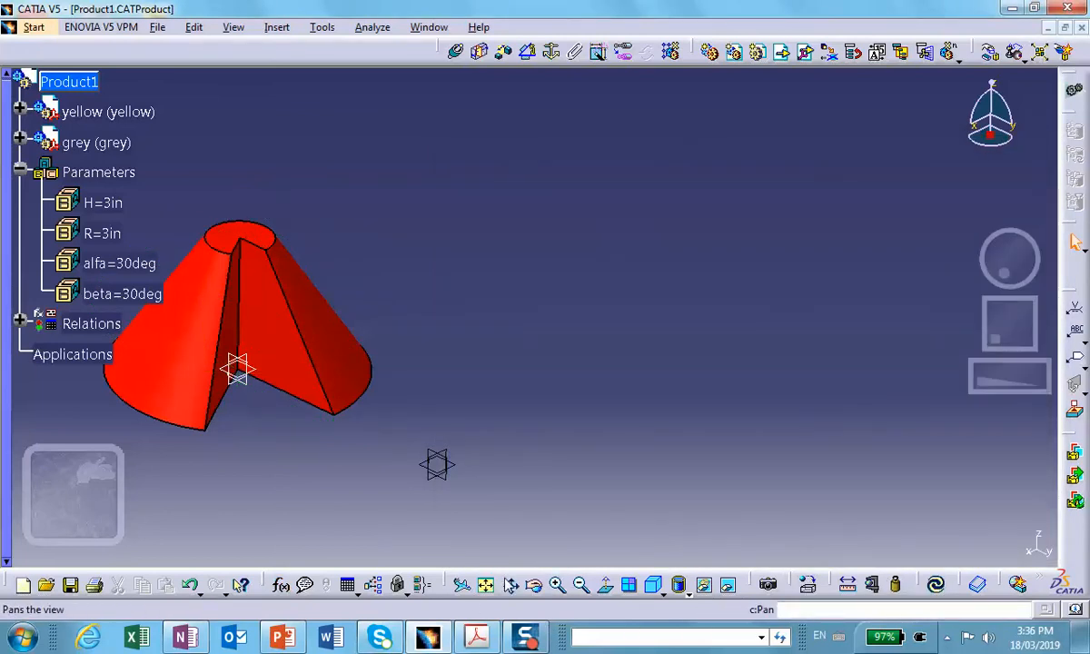
# Step: Bring the yellow wedge back from the hidden space into the visible space and update the assembly
pyautogui.click(729, 588)
pyautogui.click(550, 451)
pyautogui.rightClick(543, 445)
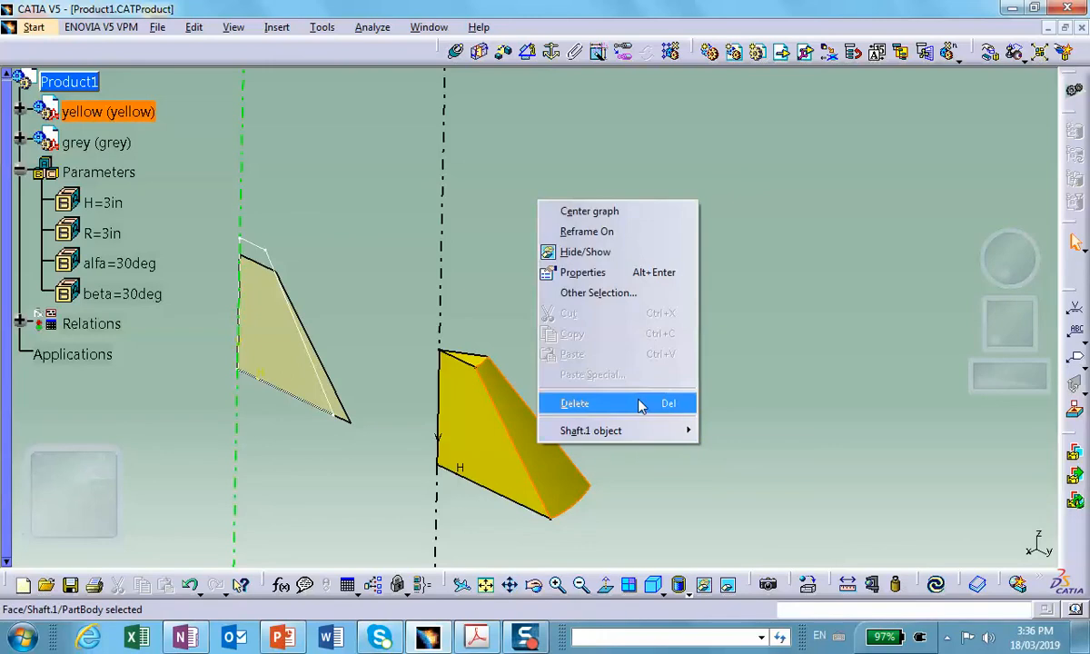
pyautogui.click(598, 254)
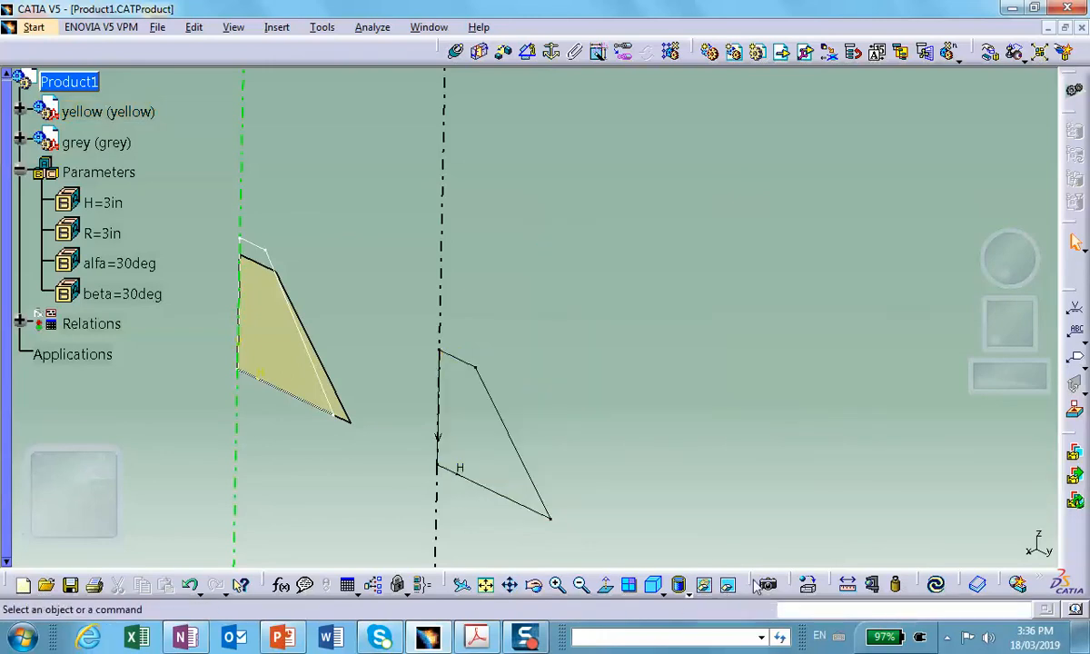
pyautogui.click(728, 586)
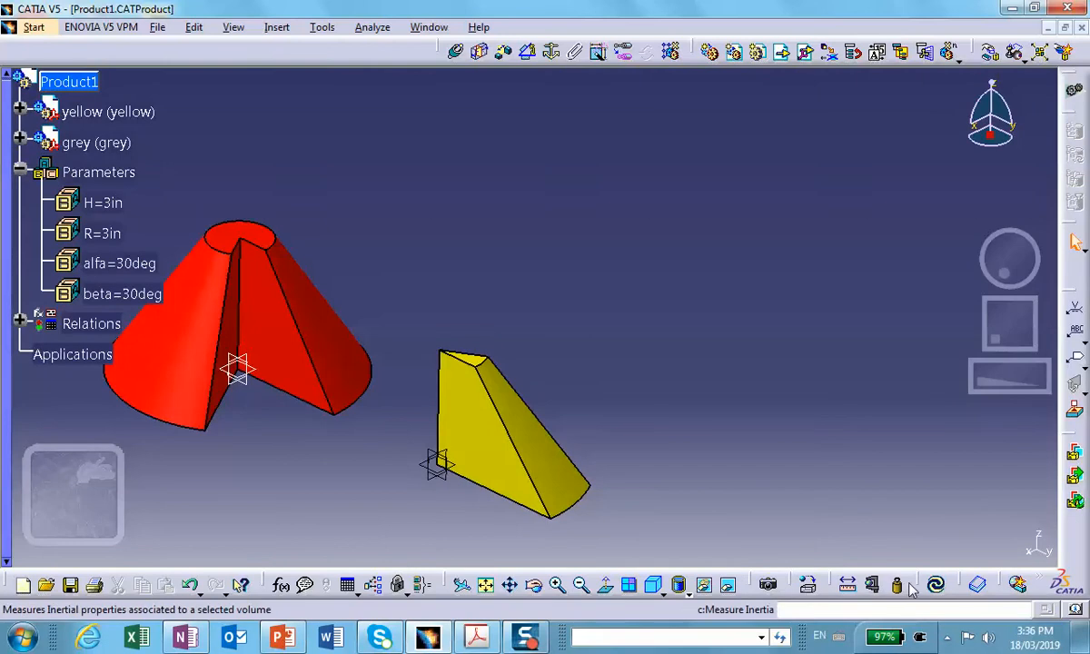
pyautogui.click(937, 586)
# Step: Add a coincidence constraint between the yellow wedge's front slanted edge and the matching slanted edge of the grey cone's notch
pyautogui.moveTo(540, 297); pyautogui.dragTo(519, 425, button='middle')
pyautogui.moveTo(655, 442); pyautogui.dragTo(714, 299, button='middle')
pyautogui.scroll(-1, 630, 246)
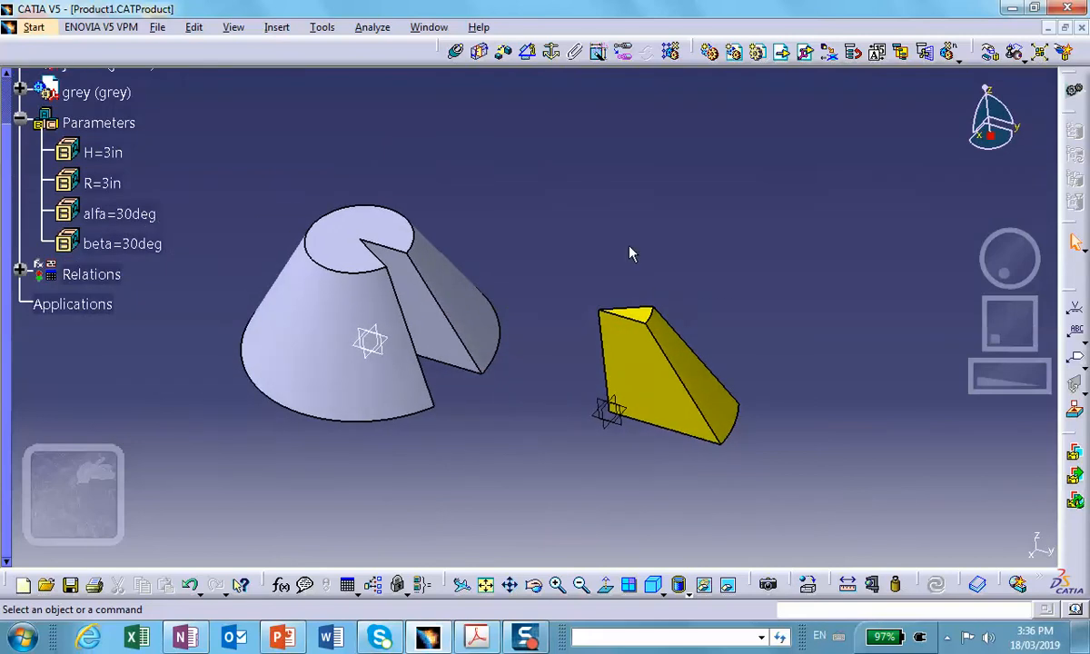
pyautogui.click(456, 51)
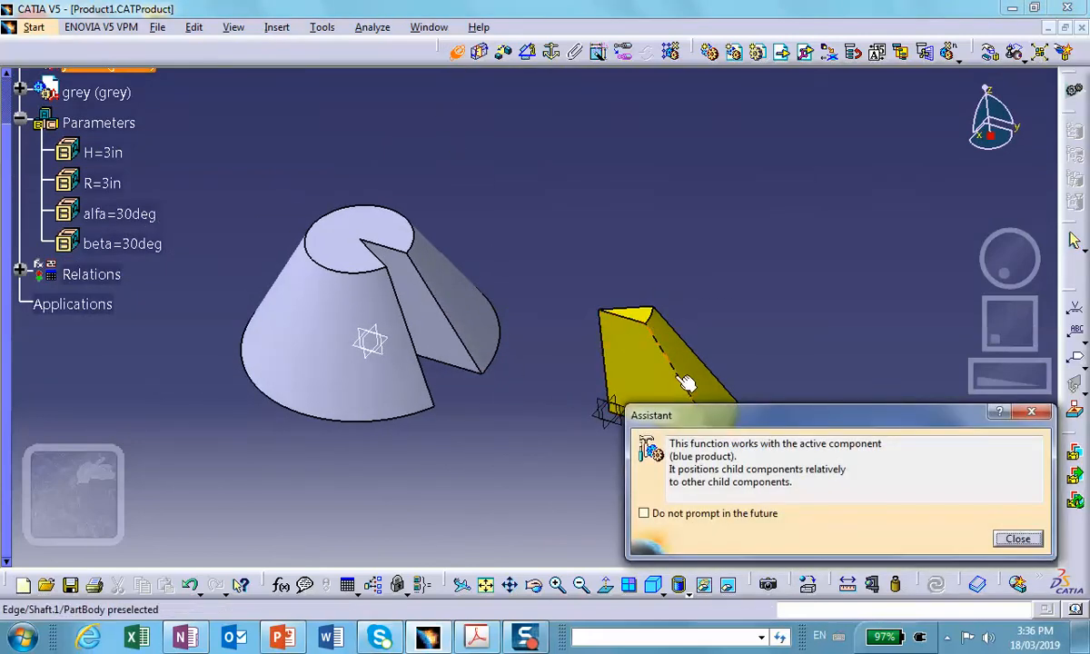
pyautogui.click(687, 384)
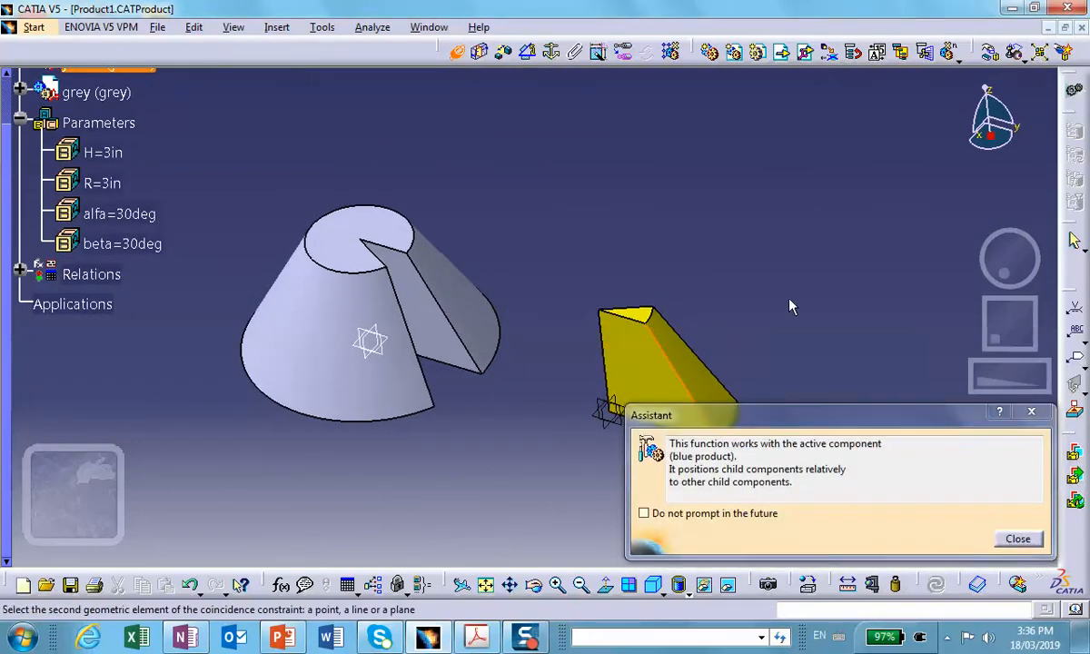
pyautogui.click(423, 324)
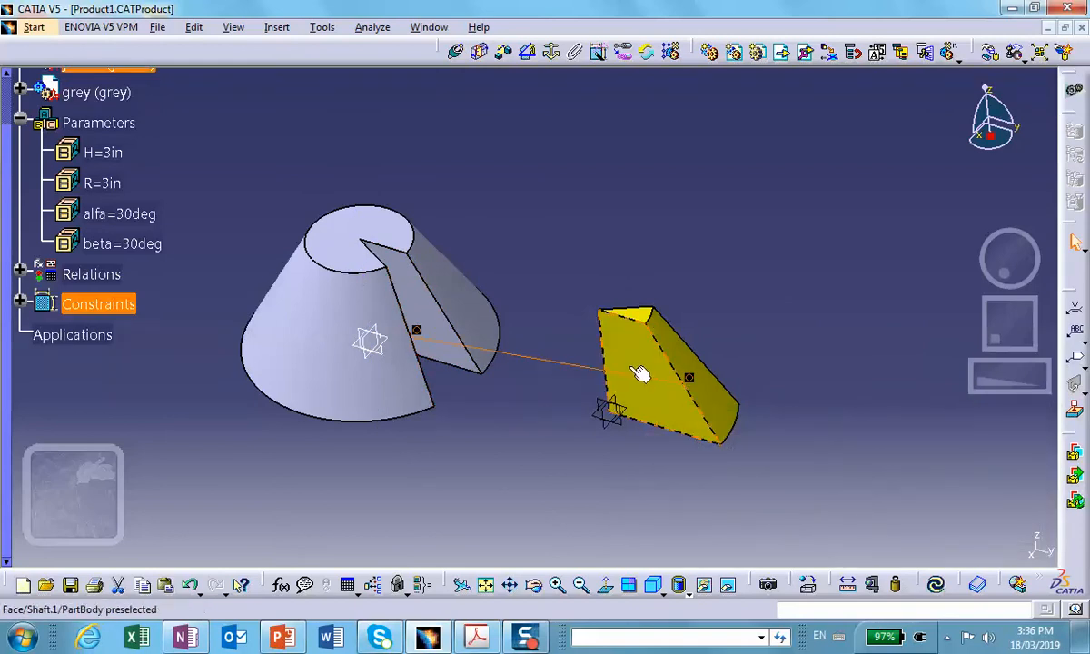
# Step: Make the yellow wedge's rear slanted edge coincident with the far slanted edge of the grey cone's notch
pyautogui.click(457, 52)
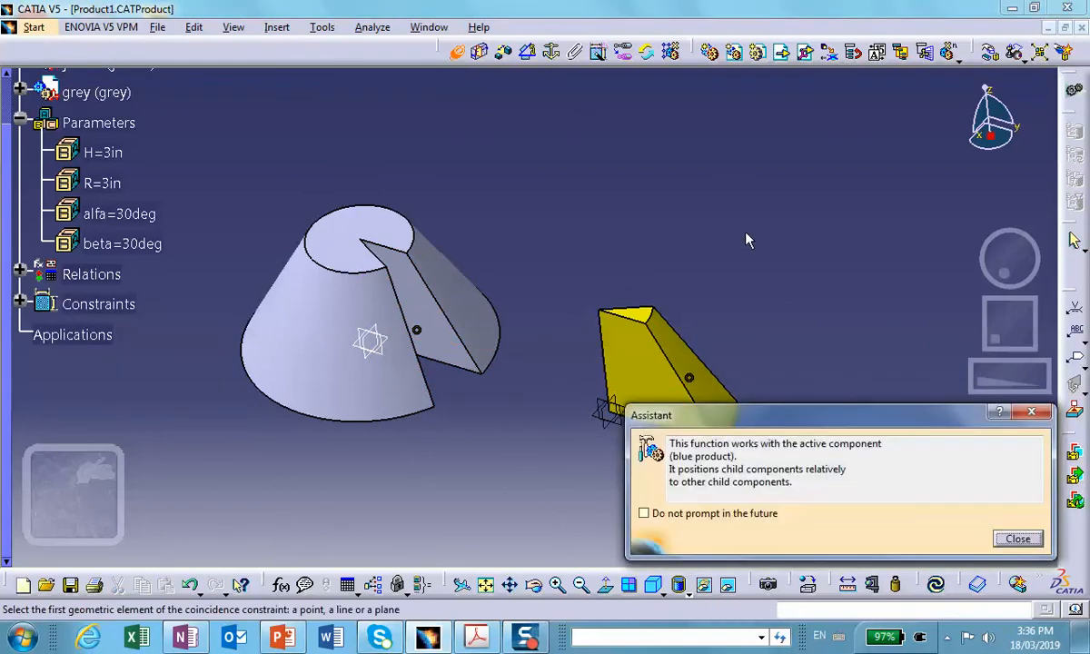
pyautogui.moveTo(760, 307); pyautogui.dragTo(701, 252, button='middle')
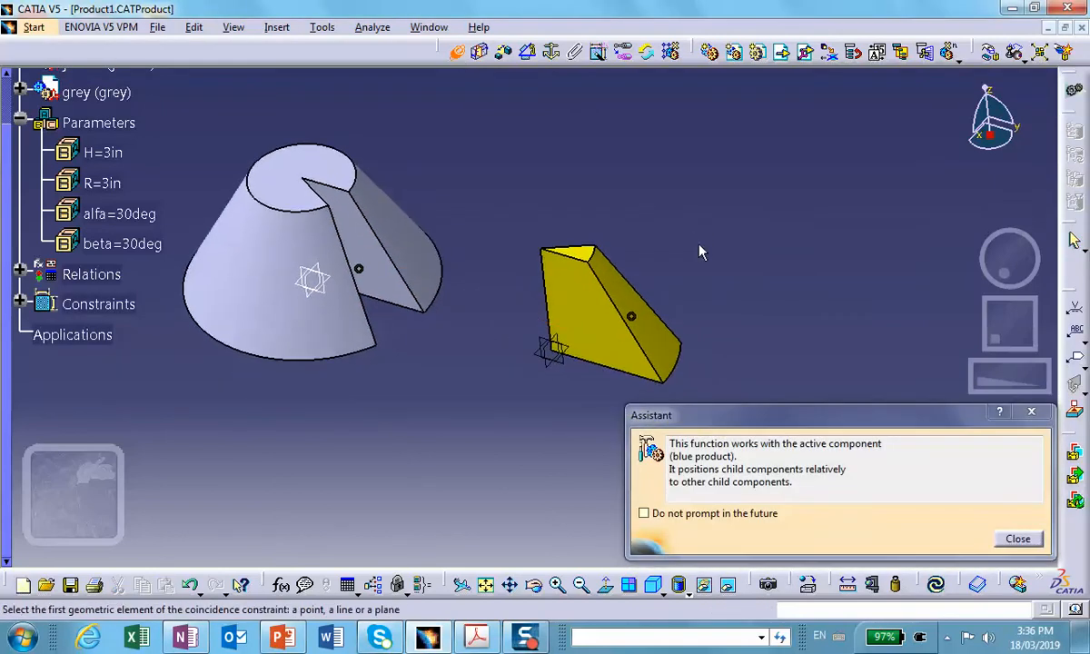
pyautogui.click(658, 309)
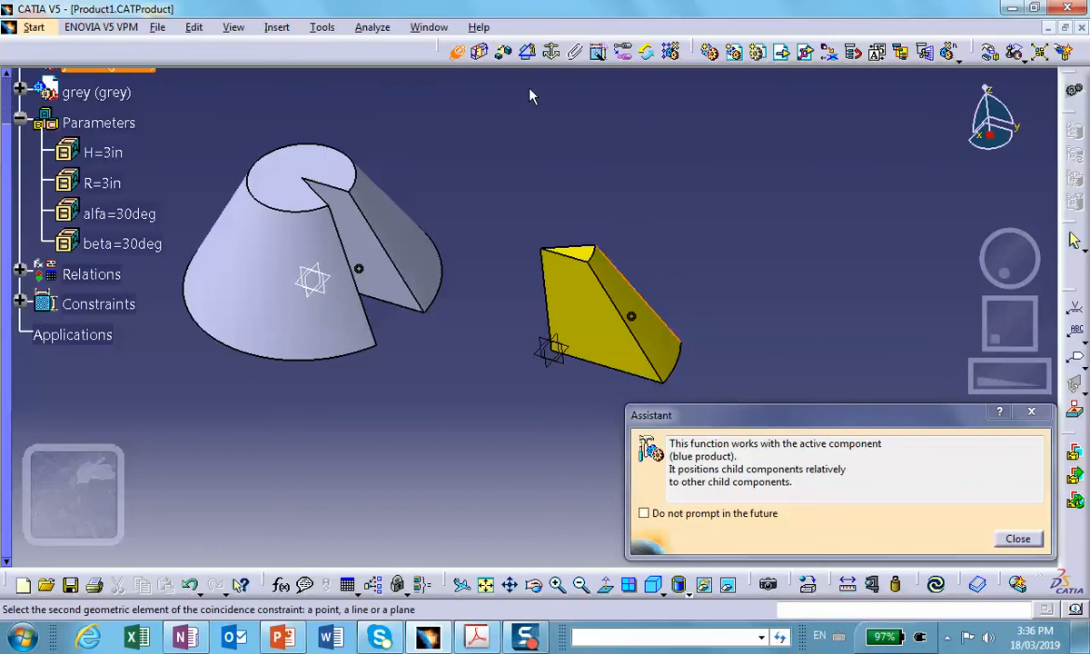
pyautogui.click(403, 263)
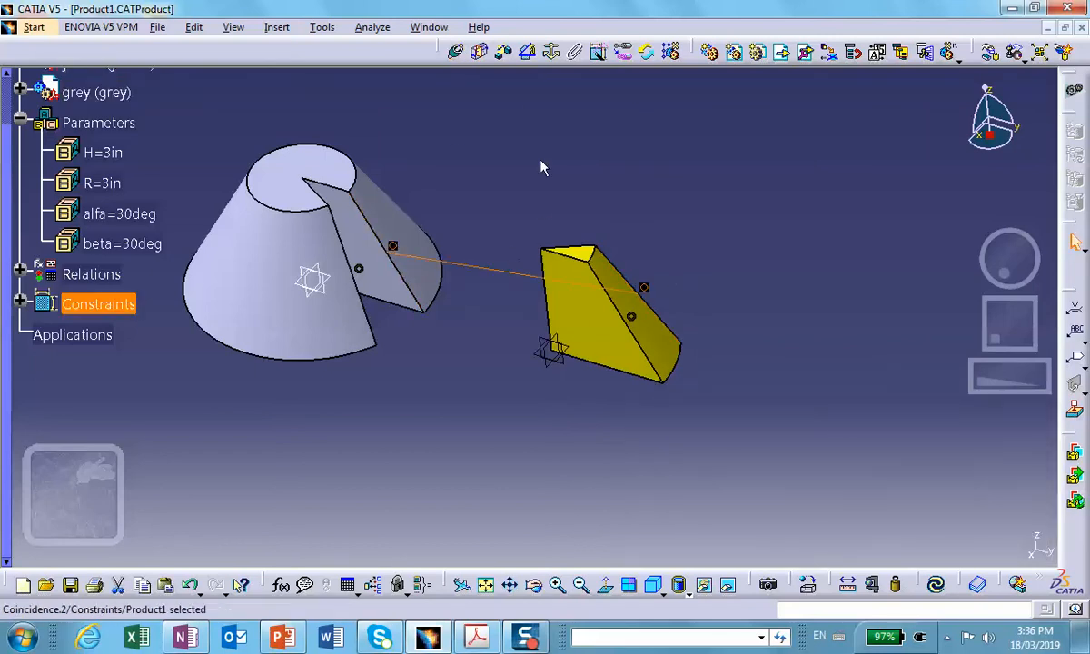
# Step: Make a top edge of the yellow wedge coincident with the notch's top edge on the grey cone and update the assembly
pyautogui.click(457, 51)
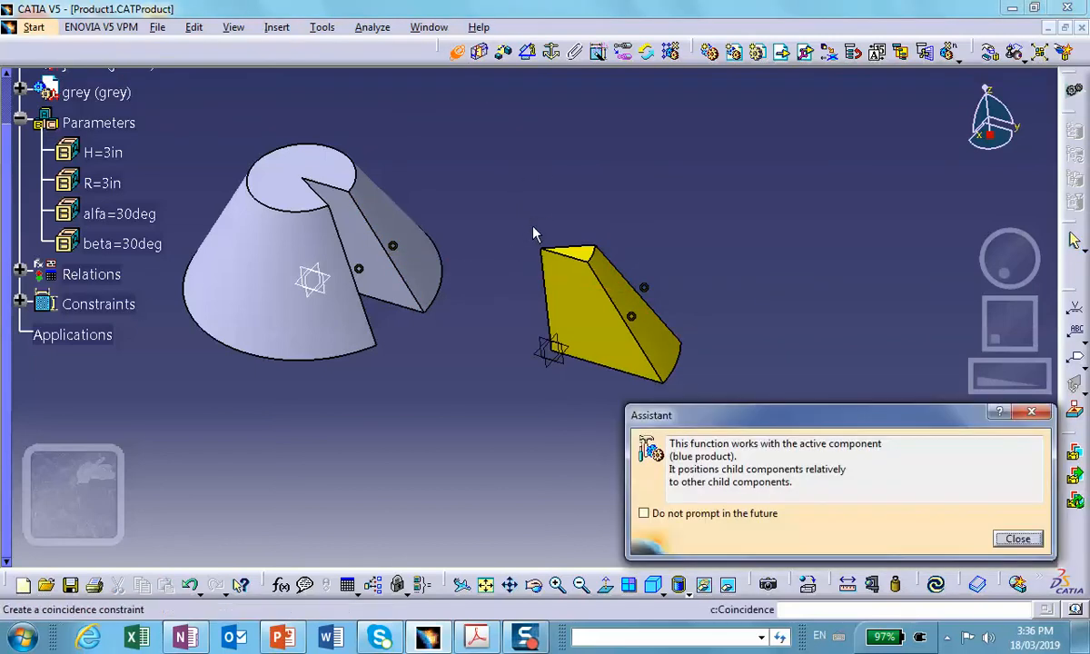
pyautogui.click(554, 258)
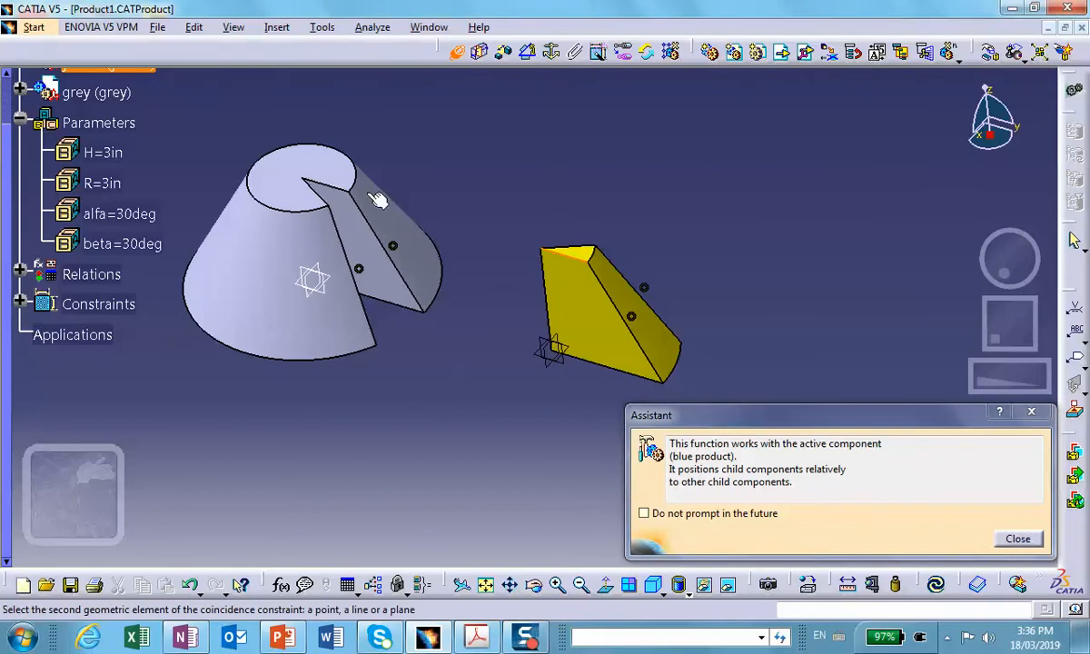
pyautogui.click(319, 191)
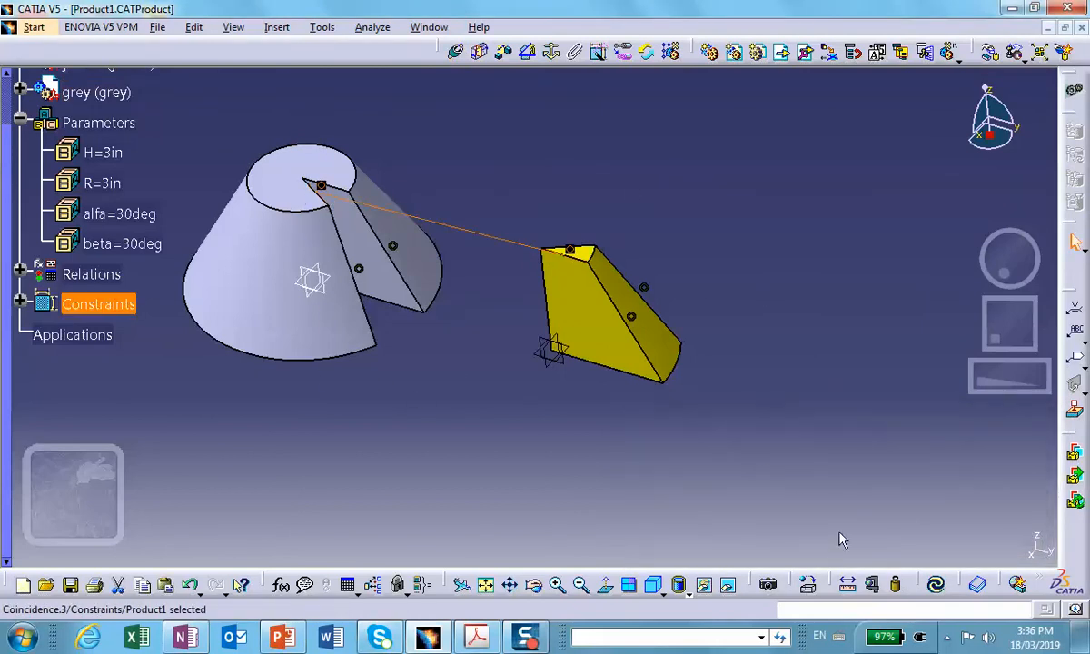
pyautogui.click(936, 584)
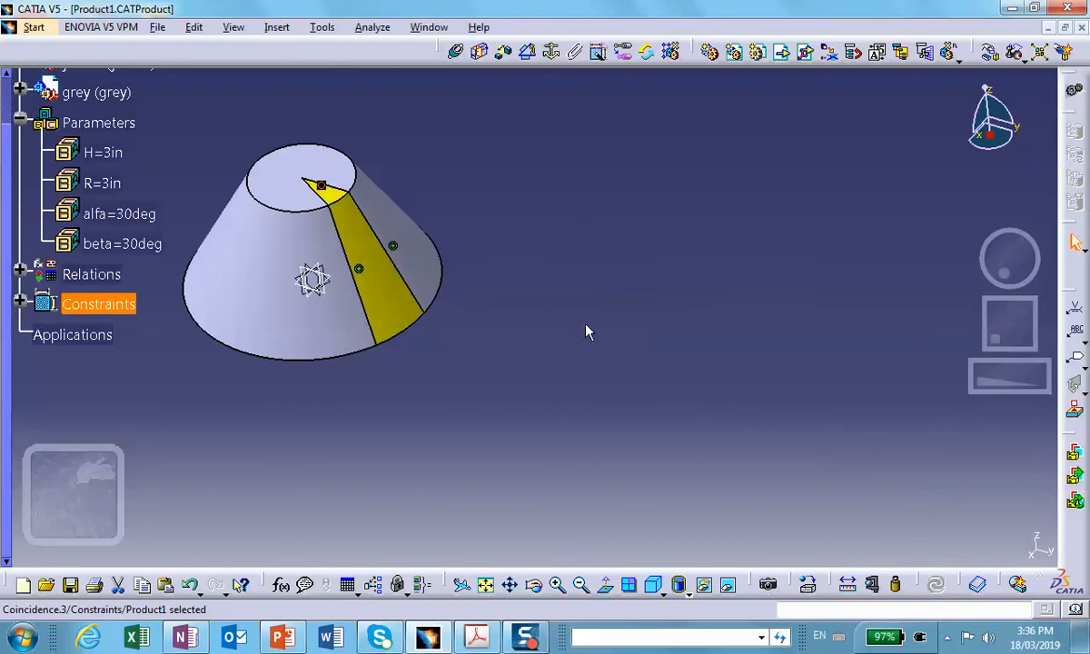
# Step: Set the product parameter beta to 60deg
pyautogui.moveTo(586, 333); pyautogui.dragTo(682, 384, button='middle')
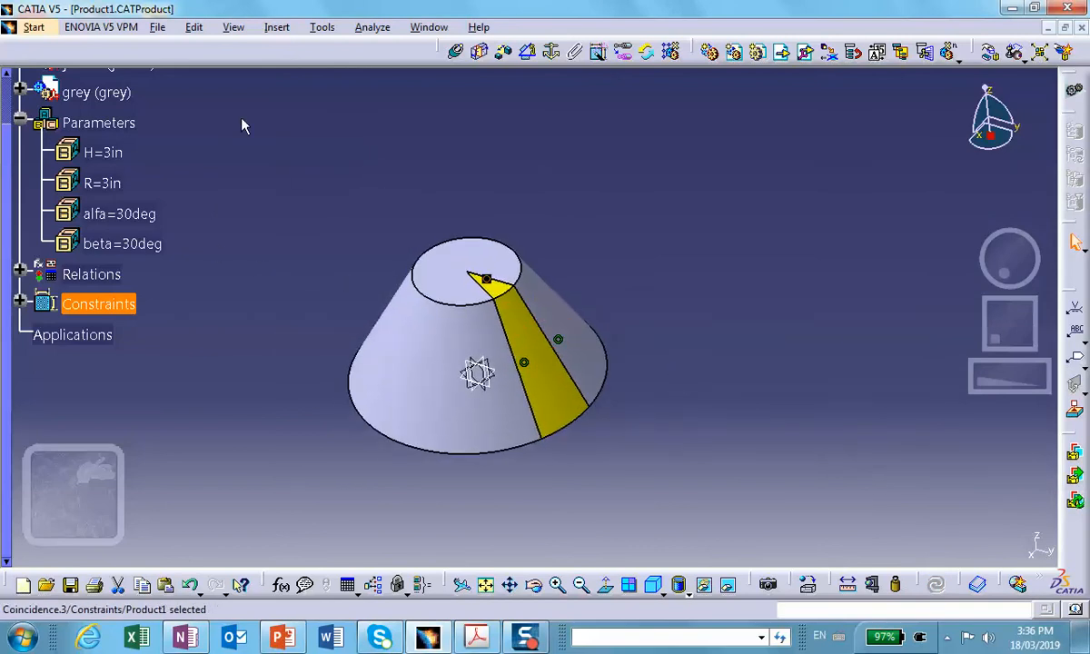
pyautogui.click(113, 244)
pyautogui.doubleClick(114, 244)
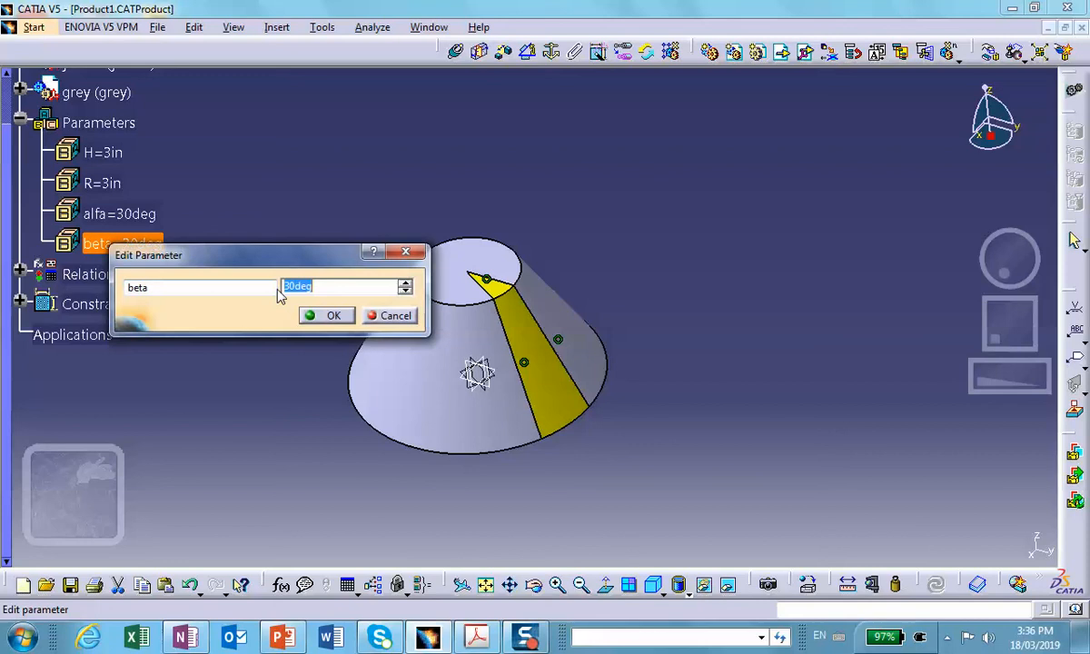
pyautogui.write('60')
pyautogui.click(328, 316)
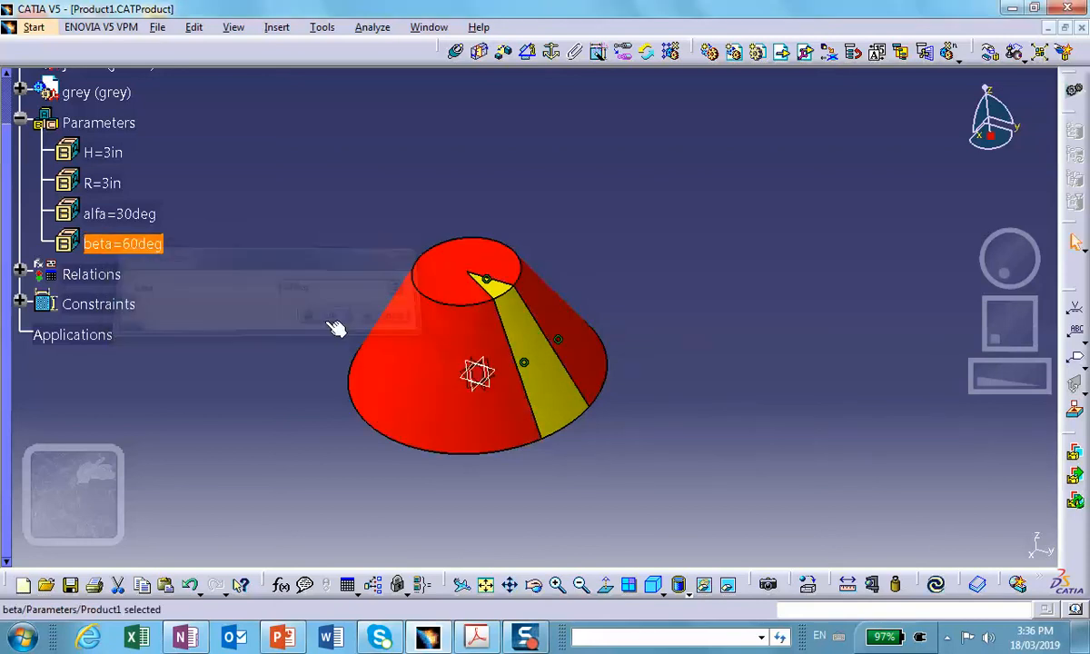
# Step: Try to update the assembly with the changed beta, close the update diagnosis and undo the update
pyautogui.click(937, 589)
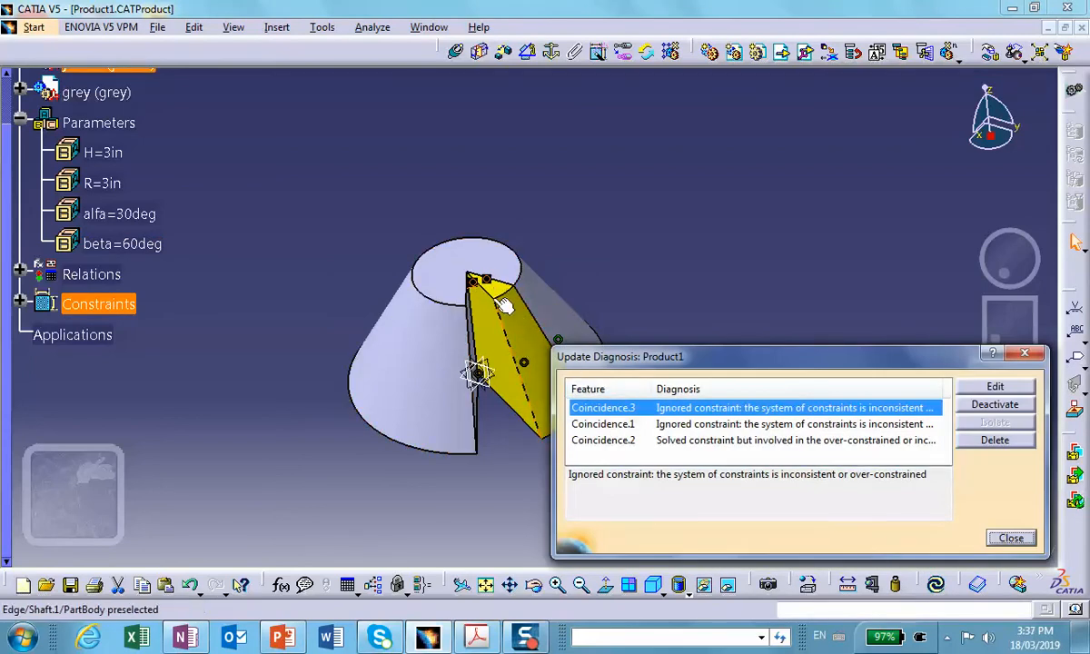
pyautogui.click(1011, 539)
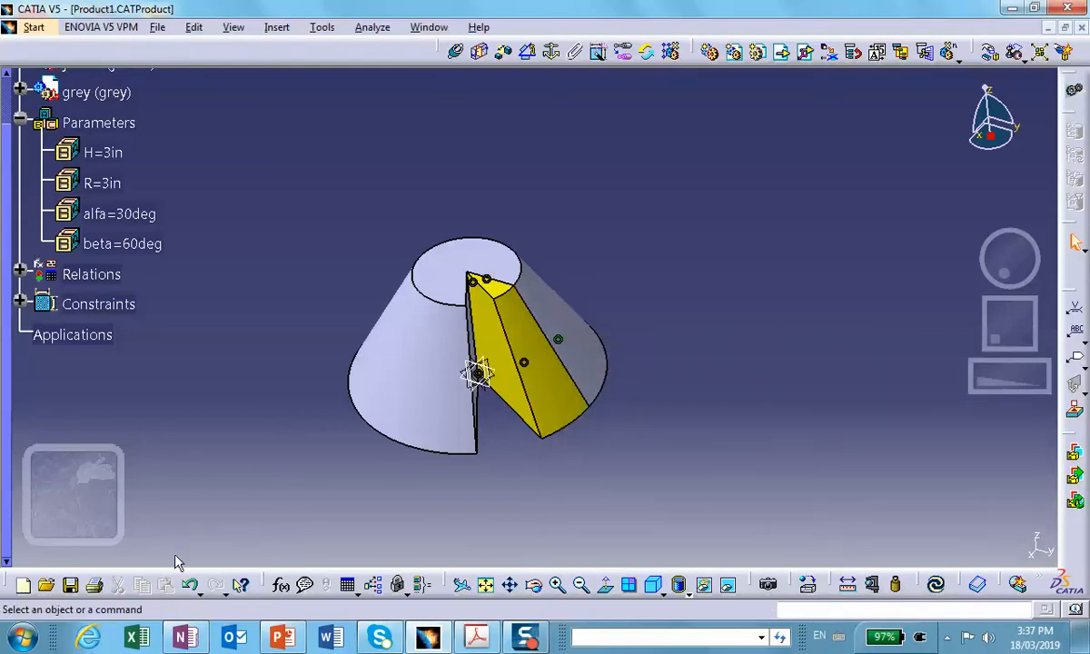
pyautogui.click(191, 585)
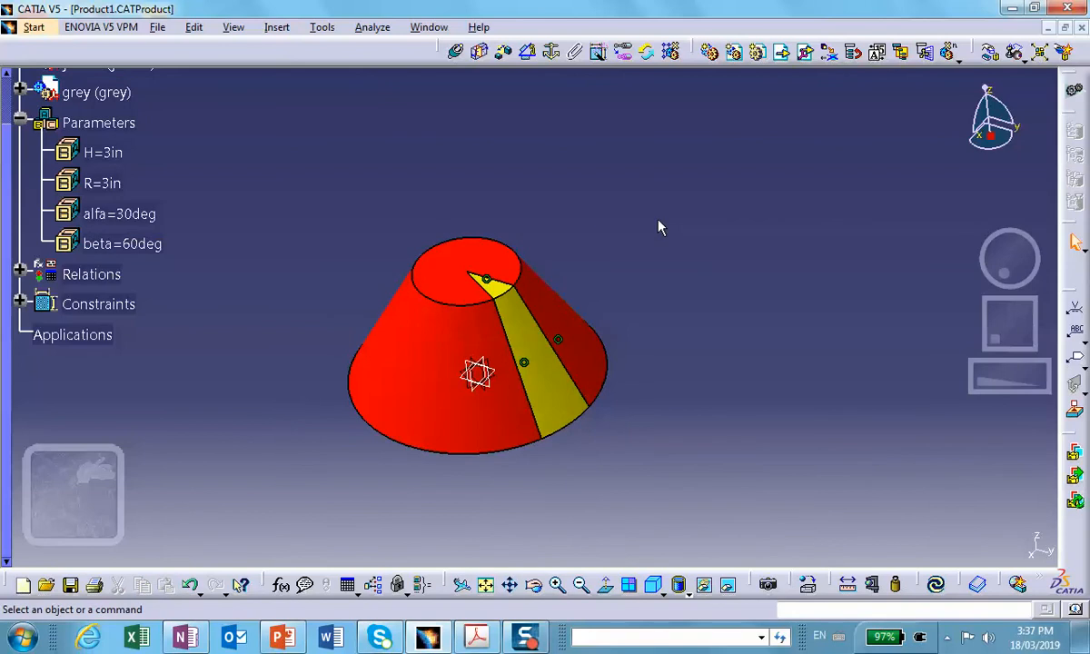
# Step: Set the product parameter alfa to 45deg and update the assembly
pyautogui.doubleClick(146, 216)
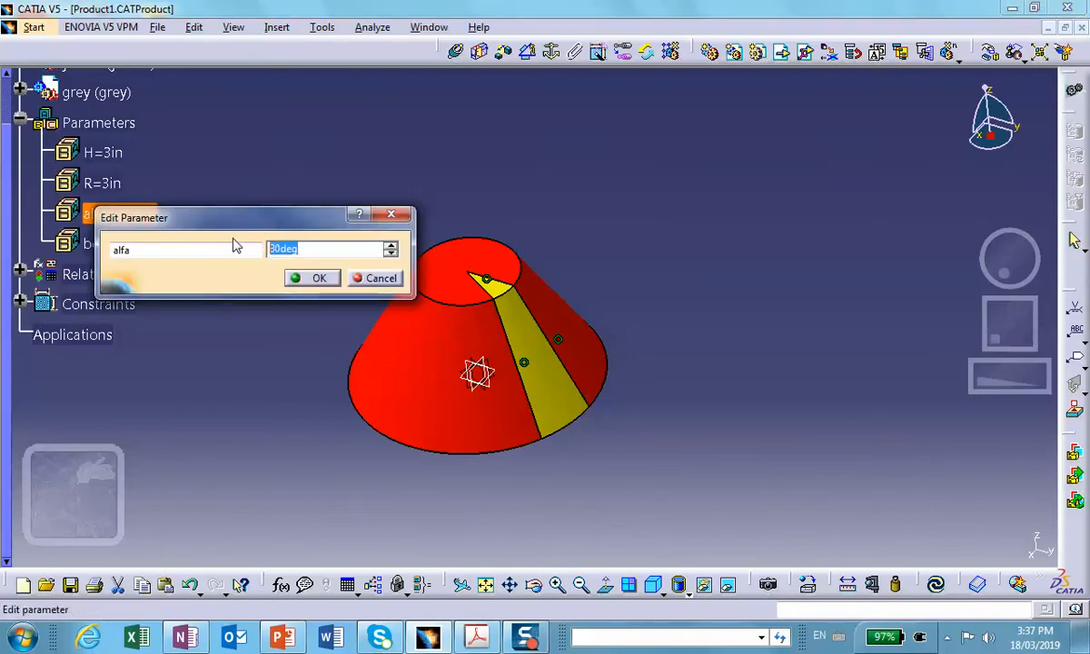
pyautogui.write('45')
pyautogui.click(310, 278)
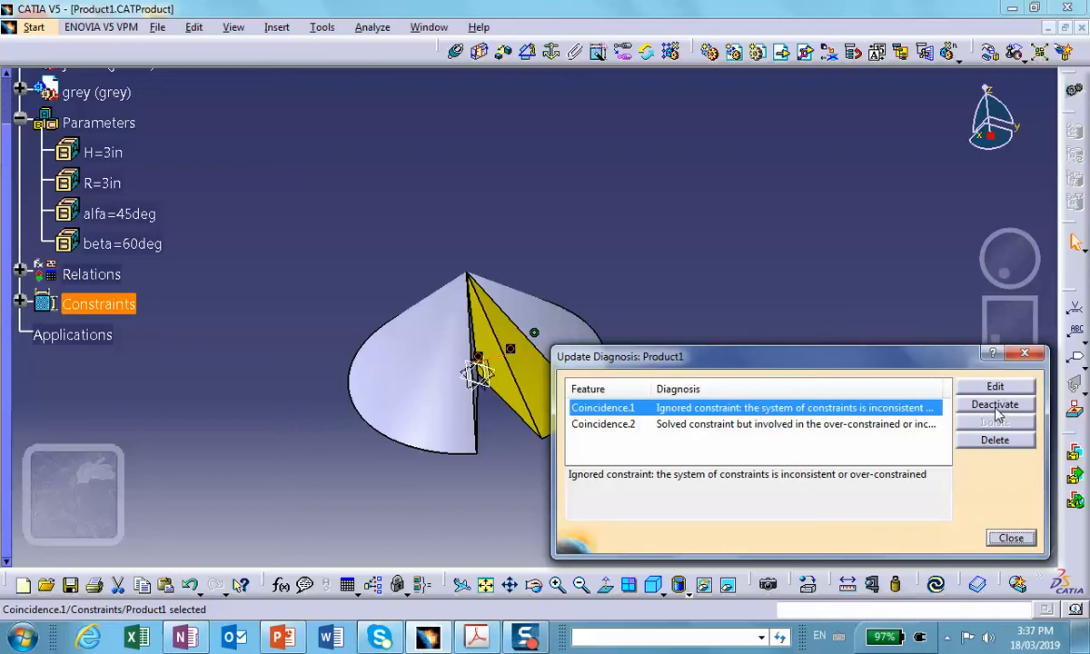
# Step: Close the update diagnosis and undo the last assembly update
pyautogui.click(1011, 539)
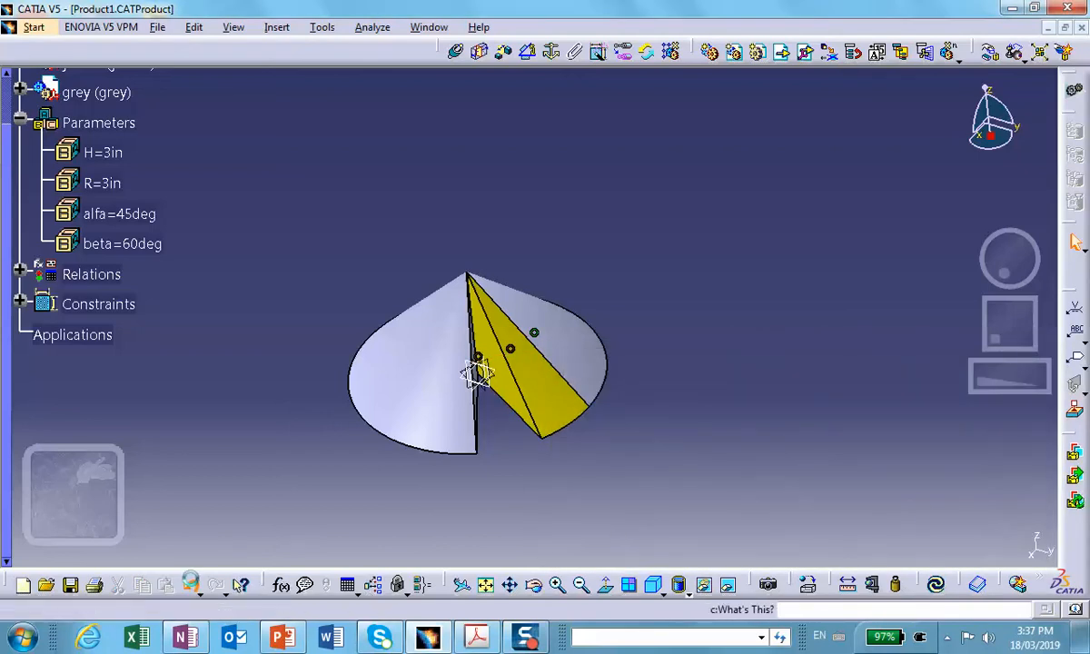
pyautogui.click(193, 586)
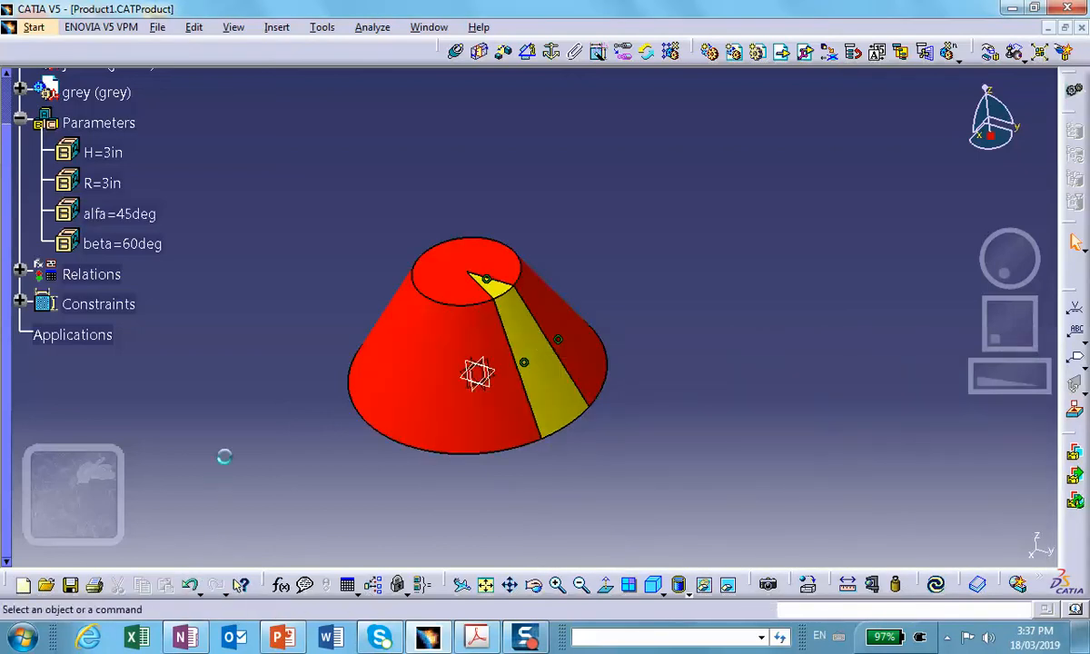
pyautogui.moveTo(268, 352); pyautogui.dragTo(255, 316, button='middle')
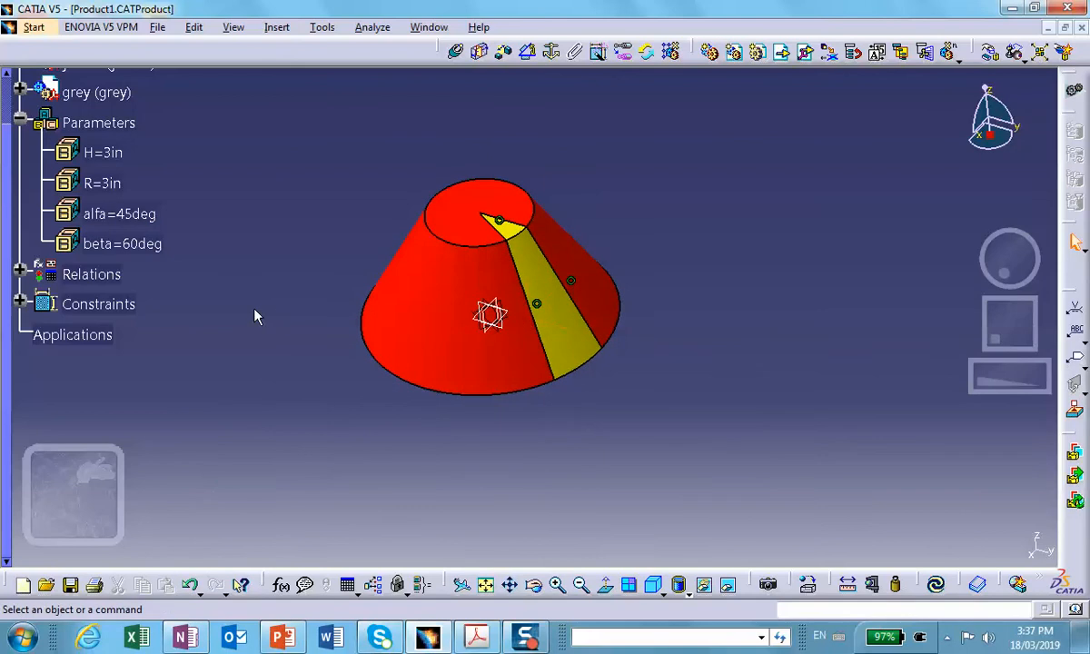
# Step: Examine the formulas listed under the product's relations
pyautogui.click(20, 270)
pyautogui.moveTo(185, 381); pyautogui.dragTo(491, 463, button='middle')
pyautogui.scroll(-3, 477, 316)
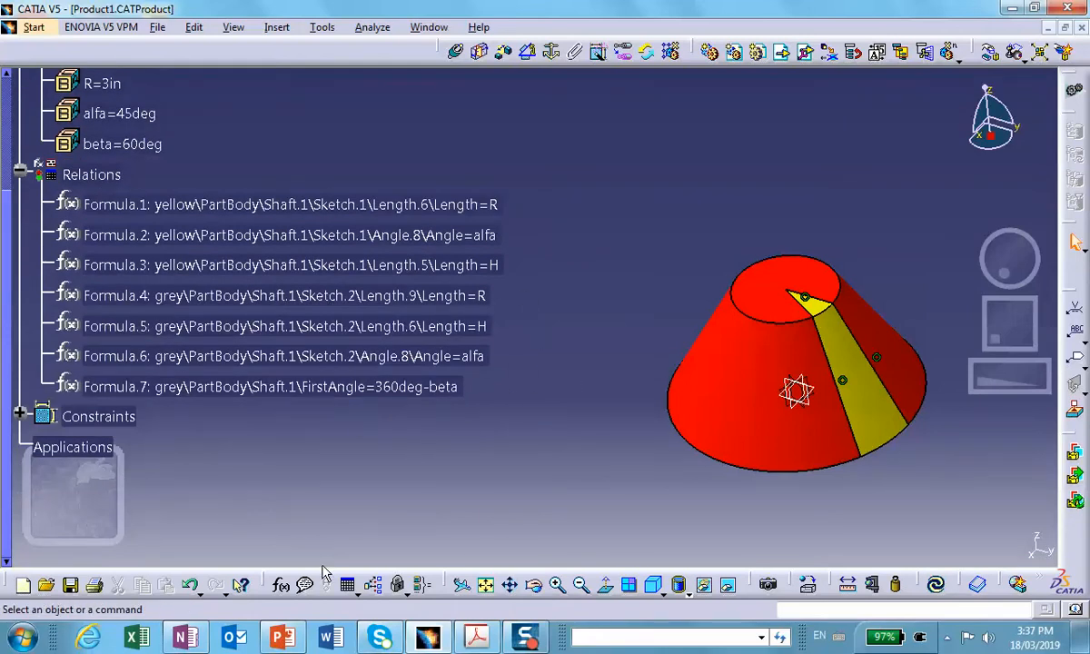
pyautogui.click(305, 585)
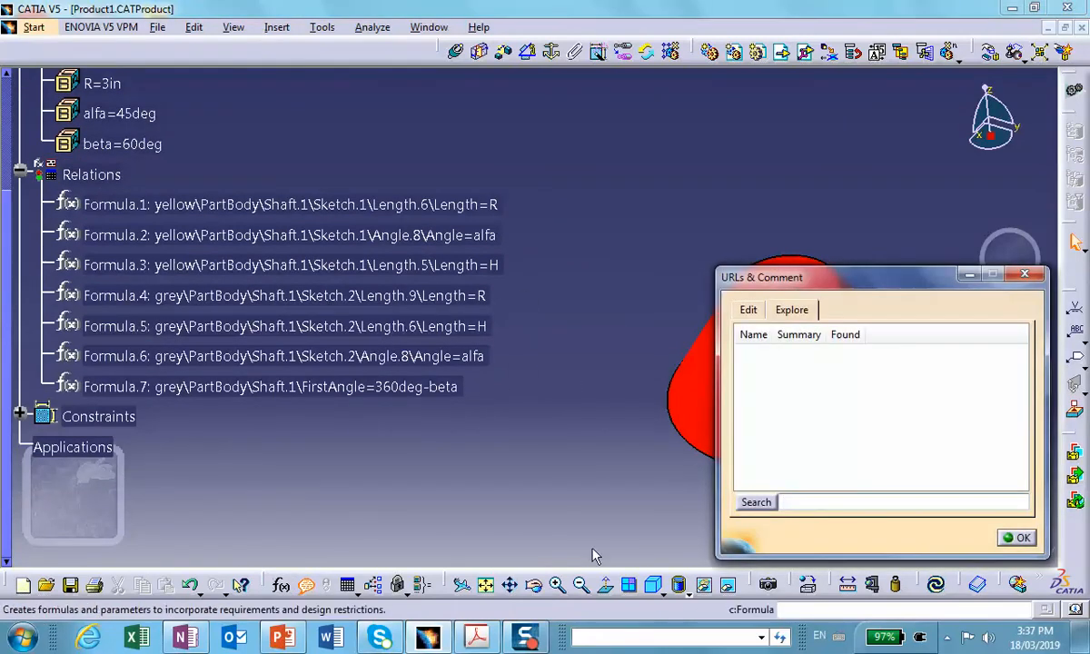
pyautogui.click(1034, 538)
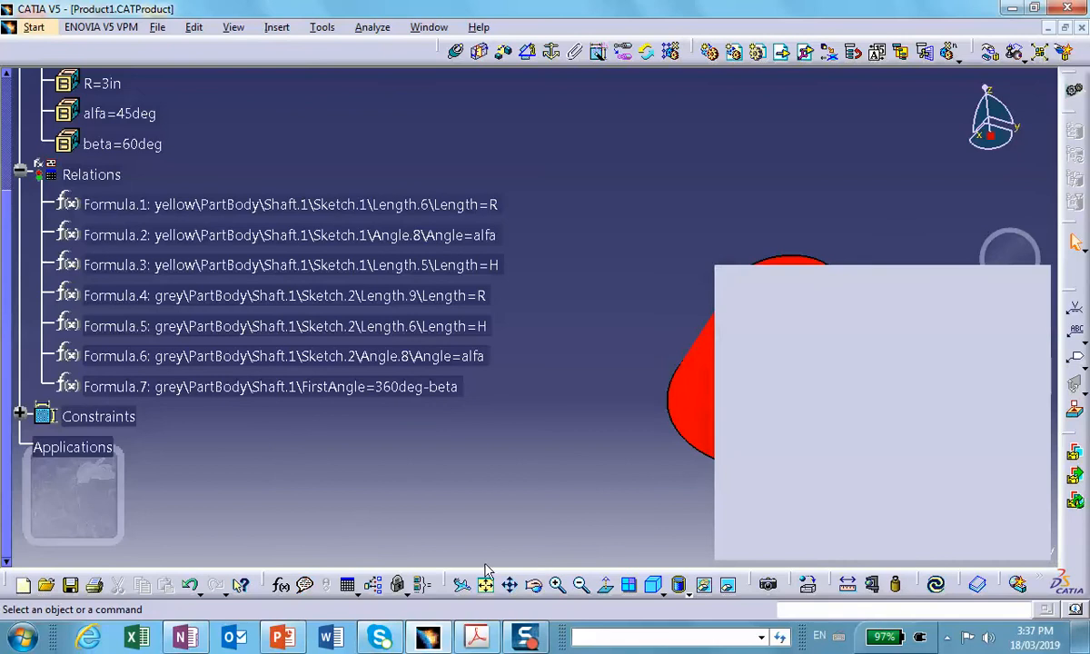
# Step: Open the formula editor and filter its parameters on the yellow wedge's shaft, keeping the model and dialog both in view
pyautogui.click(282, 585)
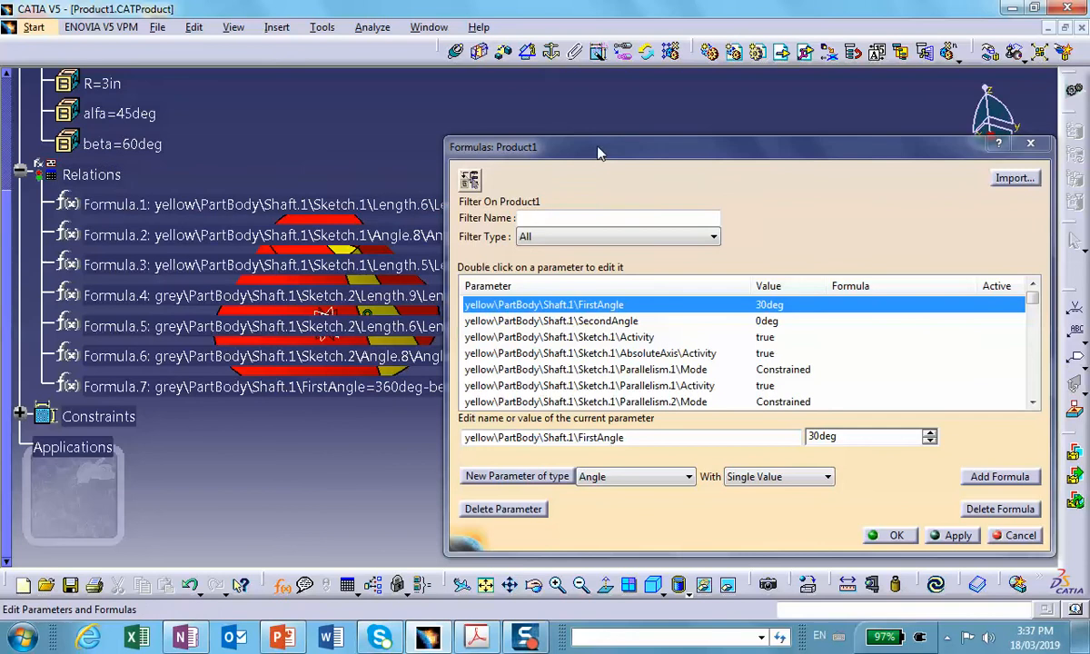
pyautogui.moveTo(552, 153); pyautogui.dragTo(697, 163)
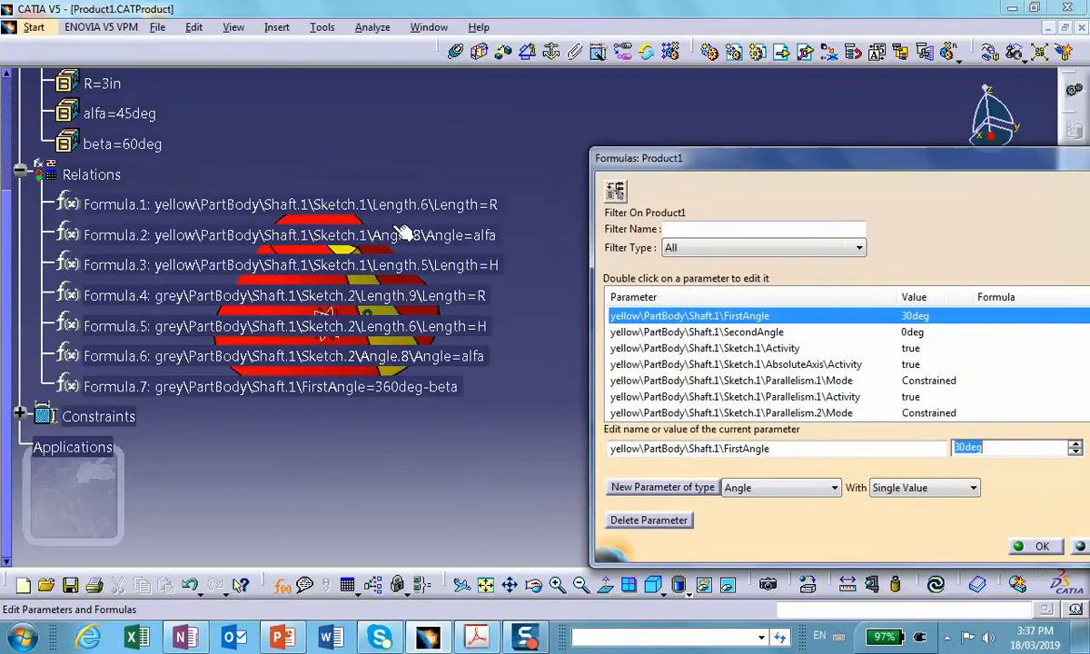
pyautogui.click(20, 173)
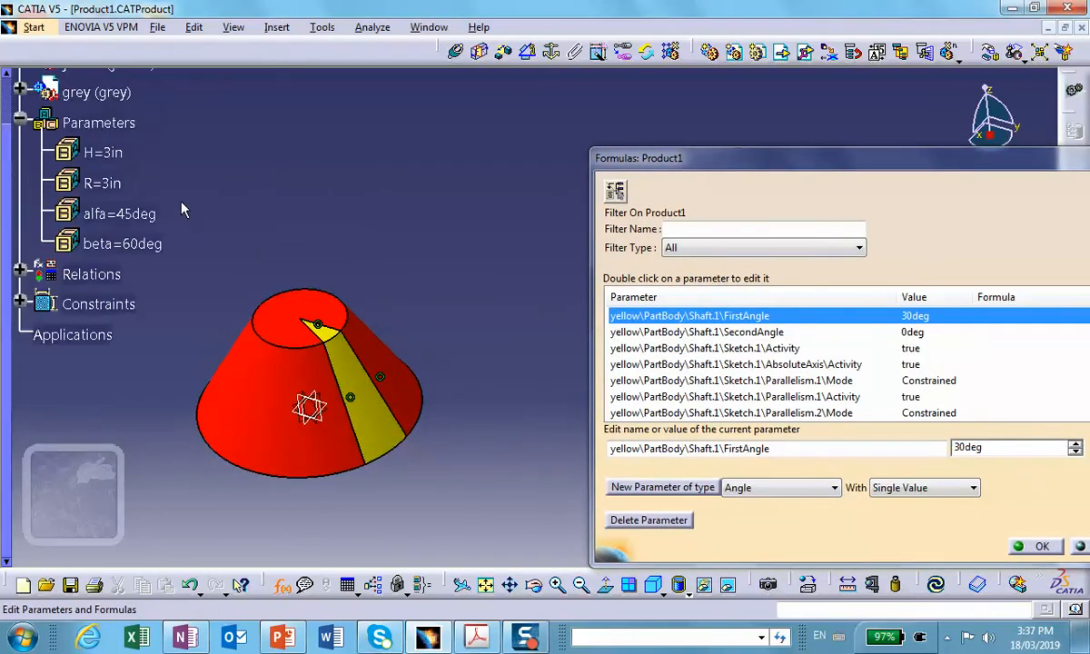
pyautogui.moveTo(448, 239); pyautogui.dragTo(465, 149, button='middle')
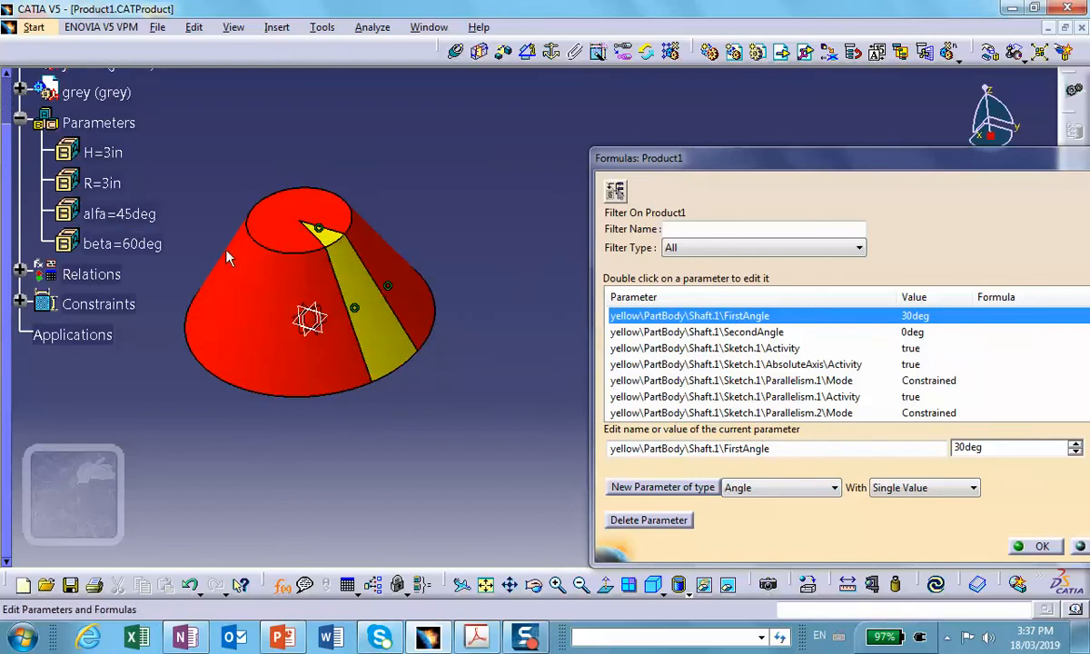
pyautogui.click(379, 349)
pyautogui.moveTo(427, 439); pyautogui.dragTo(479, 413, button='middle')
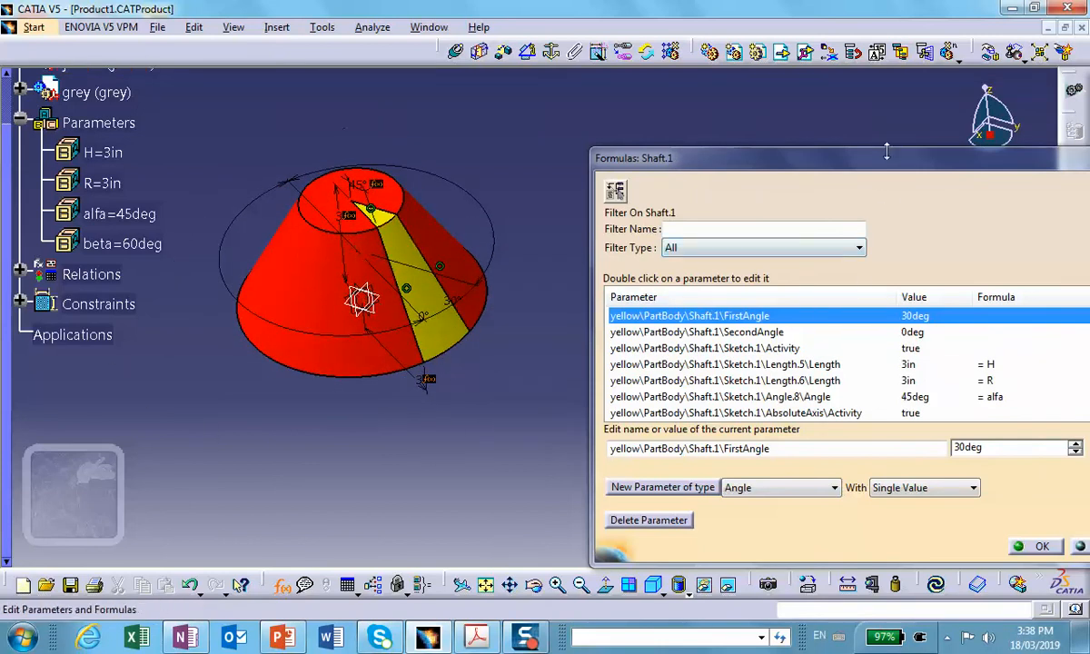
pyautogui.moveTo(887, 152); pyautogui.dragTo(769, 94)
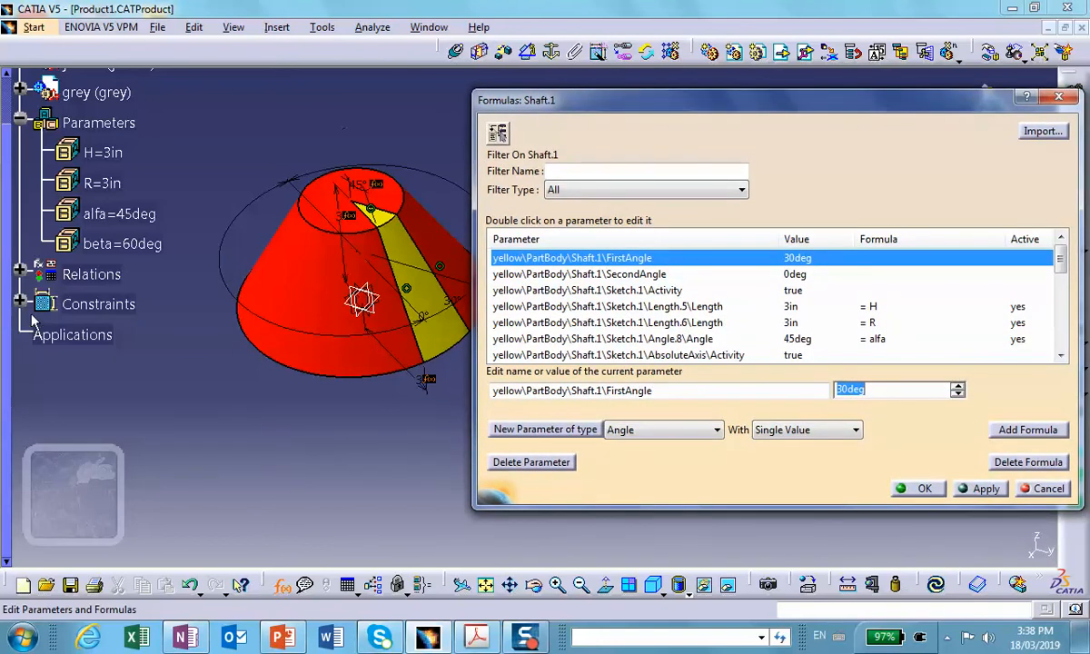
# Step: Check the formula on the yellow wedge's height dimension and hide the grey cone
pyautogui.click(362, 221)
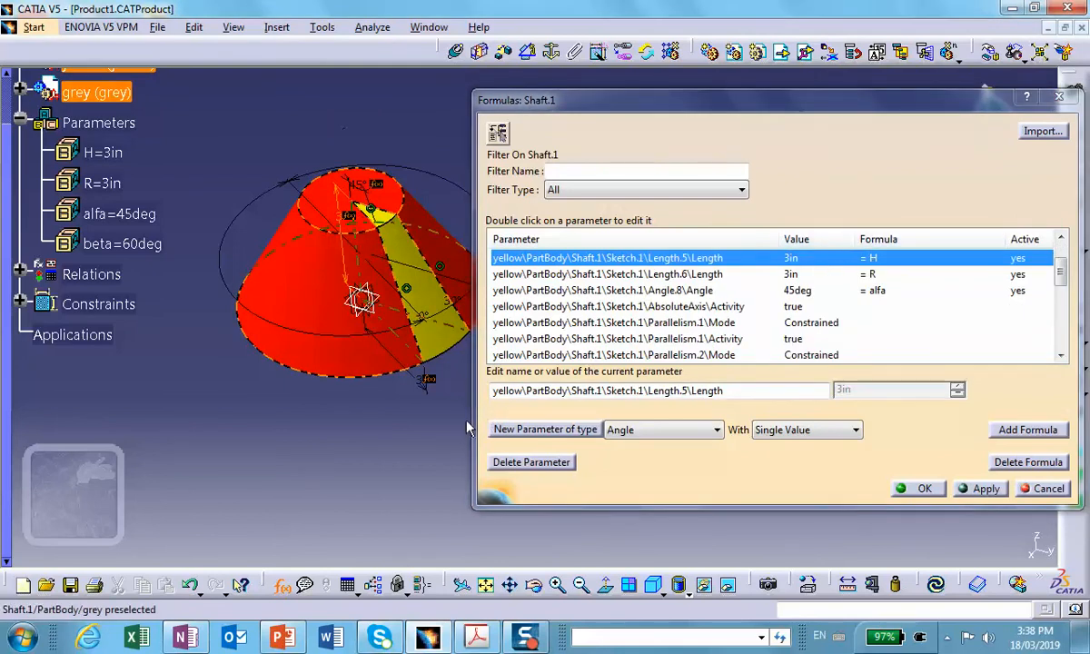
pyautogui.moveTo(383, 437); pyautogui.dragTo(305, 499, button='middle')
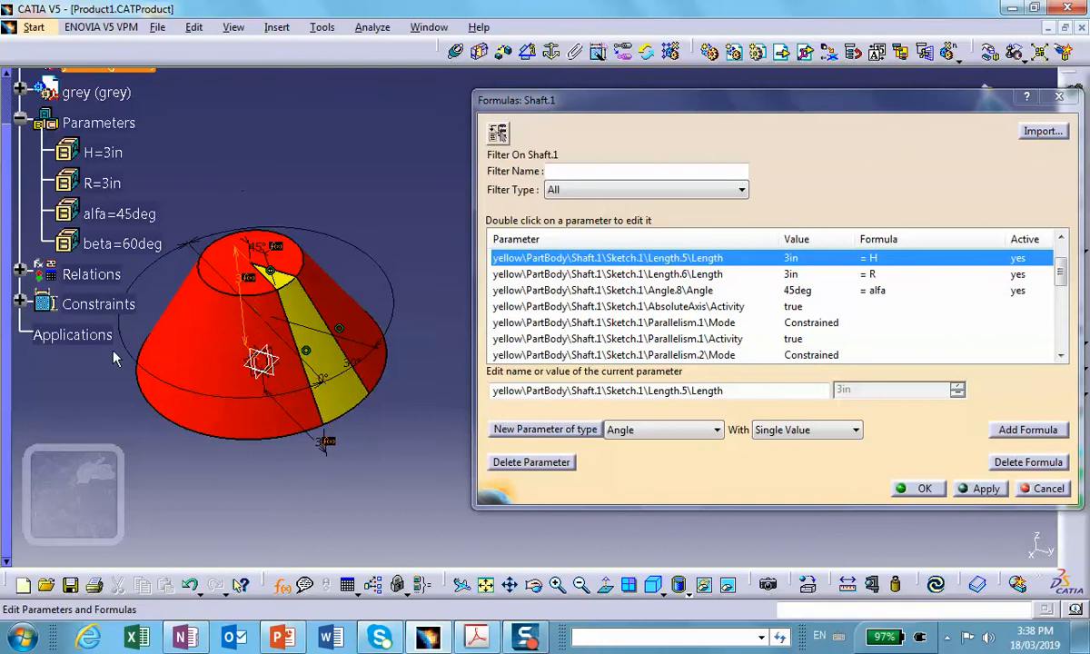
pyautogui.moveTo(164, 331); pyautogui.dragTo(264, 159, button='middle')
pyautogui.scroll(-1, 304, 238)
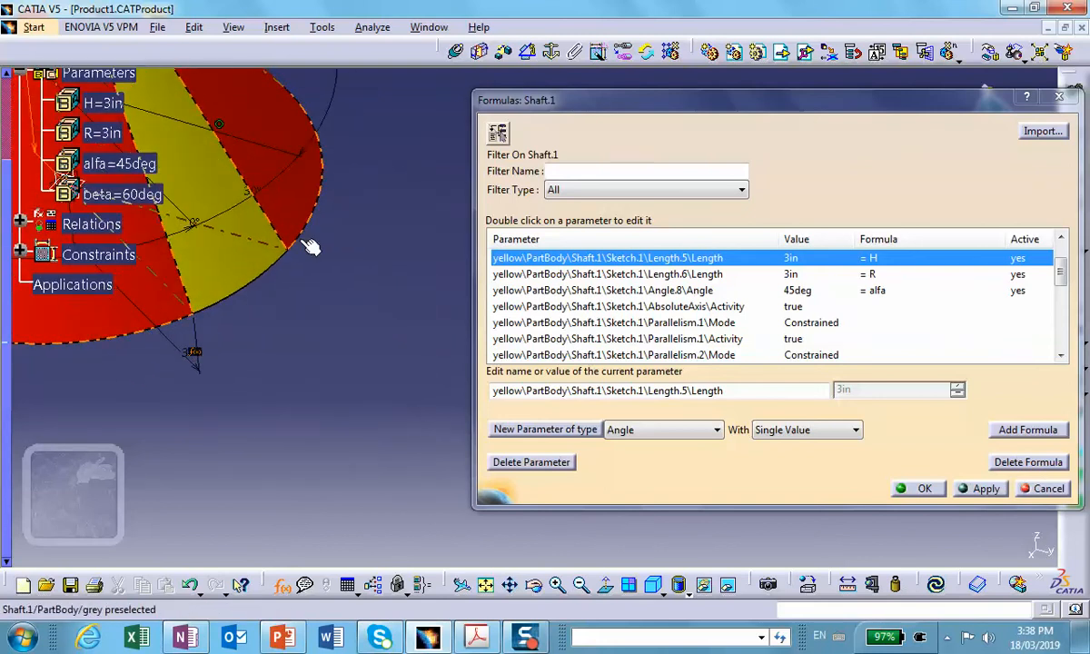
pyautogui.moveTo(258, 292); pyautogui.dragTo(468, 361, button='middle')
pyautogui.scroll(-1, 468, 360)
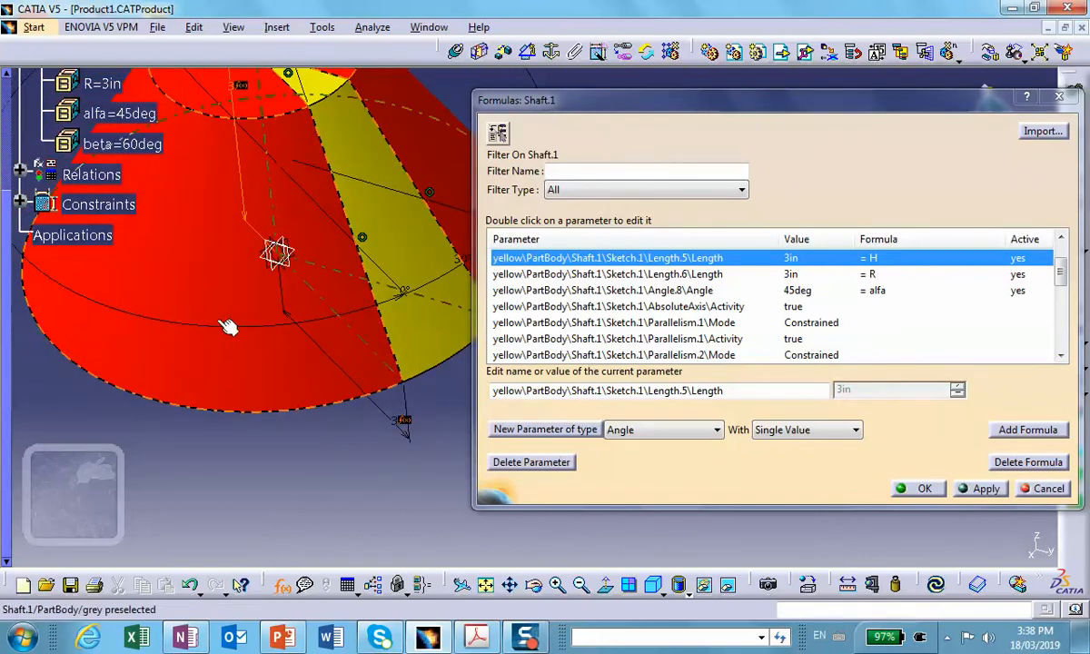
pyautogui.rightClick(213, 344)
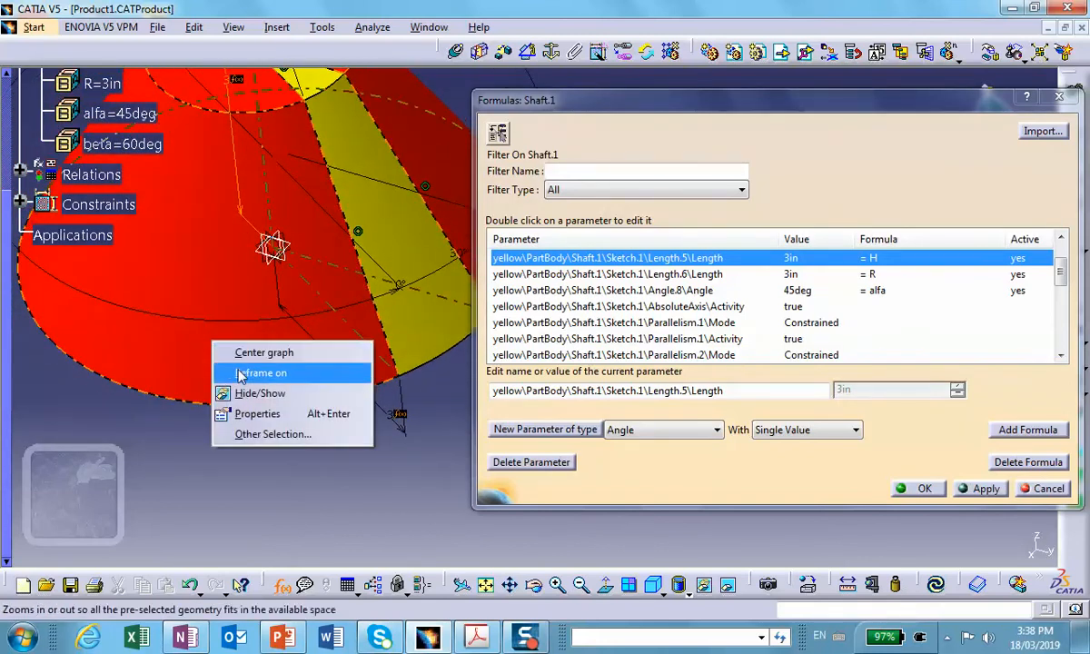
pyautogui.click(262, 392)
pyautogui.moveTo(262, 393); pyautogui.dragTo(294, 397, button='middle')
# Step: Check the yellow wedge's radius and angle dimensions and delete the formula linking sketch parameter Angle.8 to alfa
pyautogui.click(305, 404)
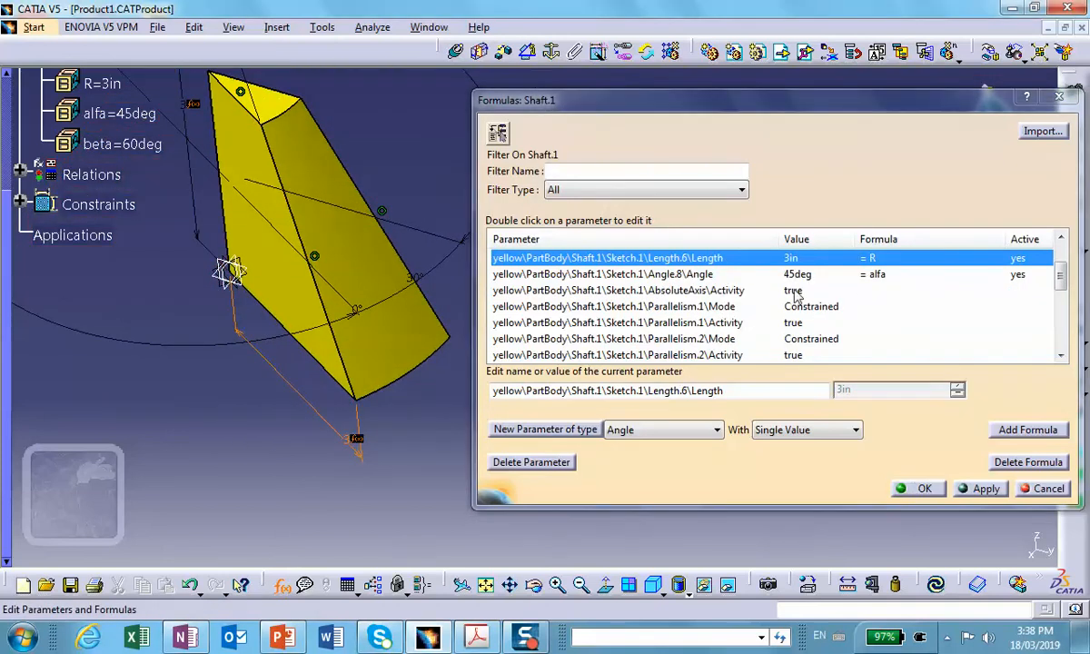
pyautogui.moveTo(273, 225); pyautogui.dragTo(243, 194, button='middle')
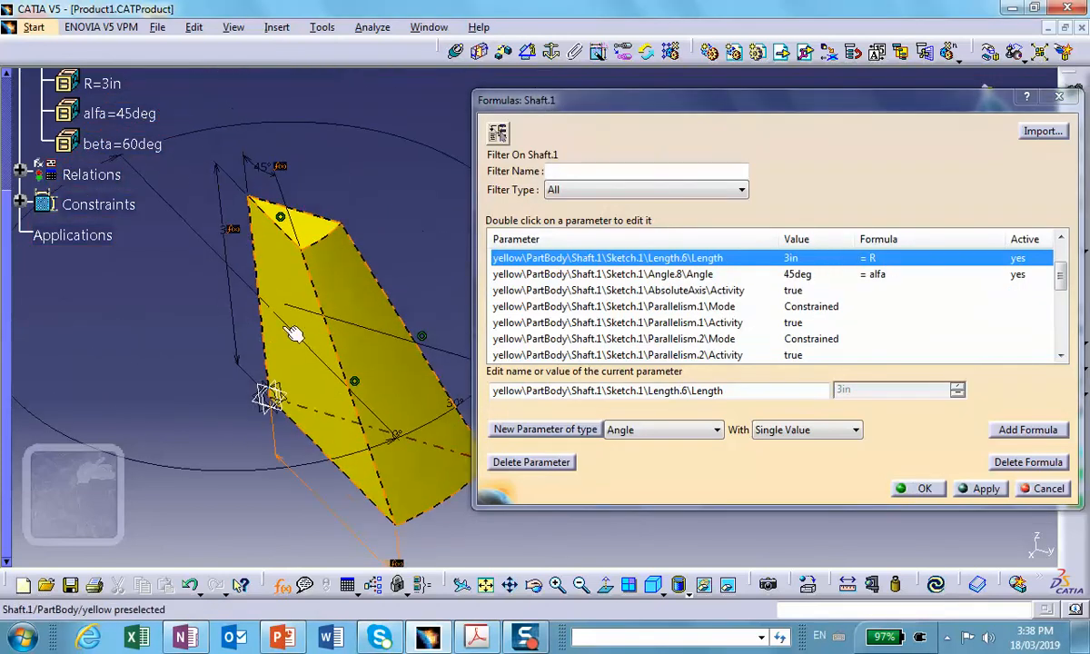
pyautogui.click(275, 173)
pyautogui.moveTo(383, 428); pyautogui.dragTo(249, 295, button='middle')
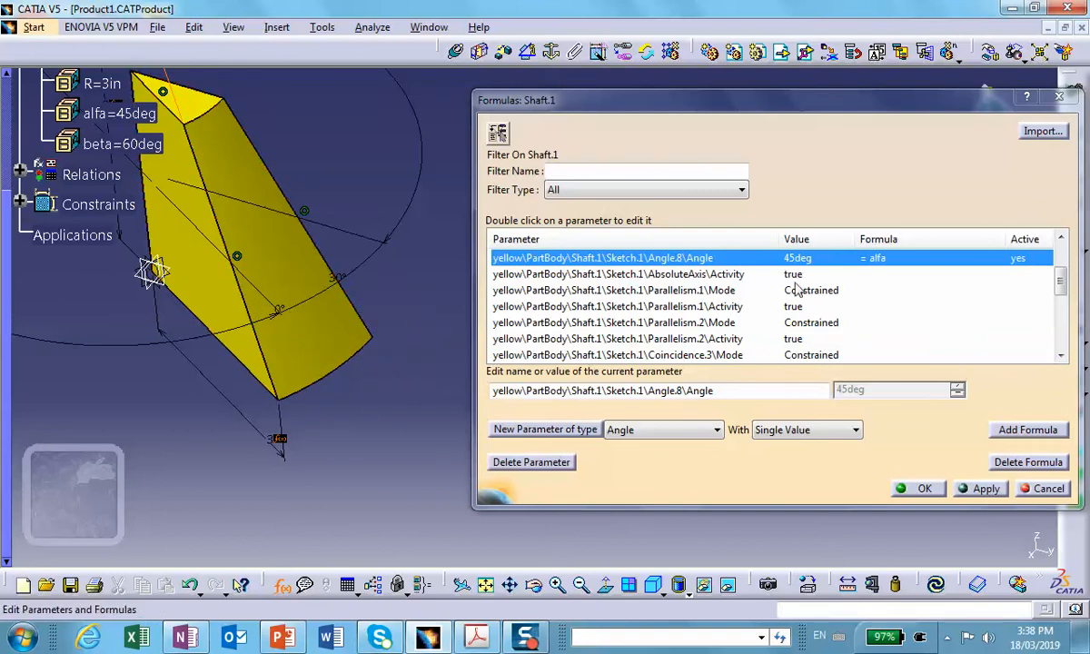
pyautogui.scroll(5, 127, 381)
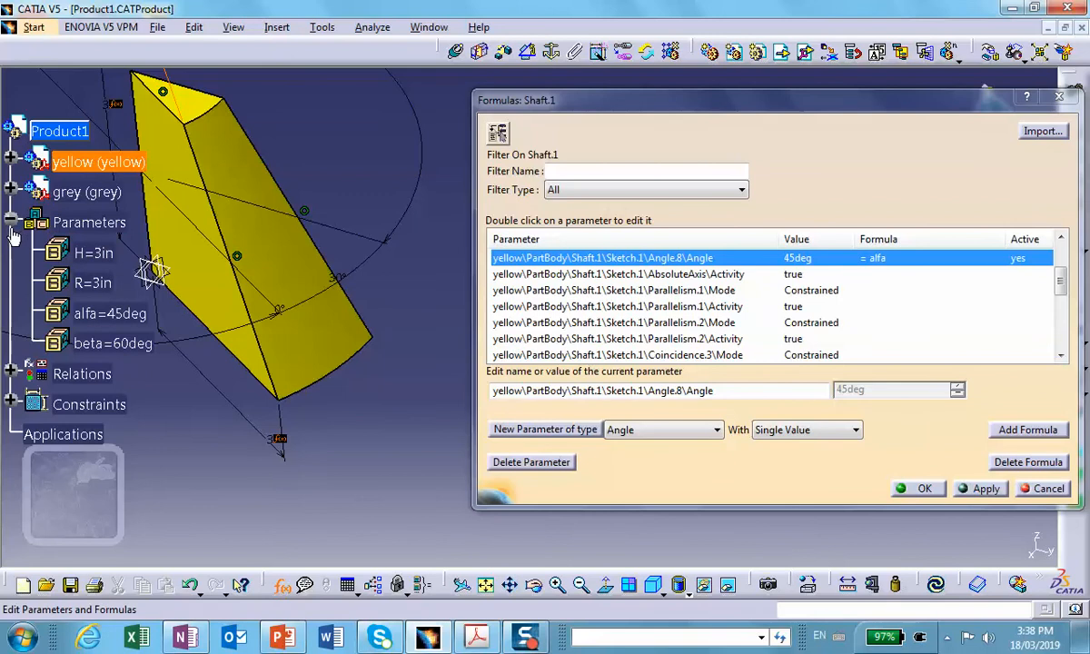
pyautogui.click(11, 160)
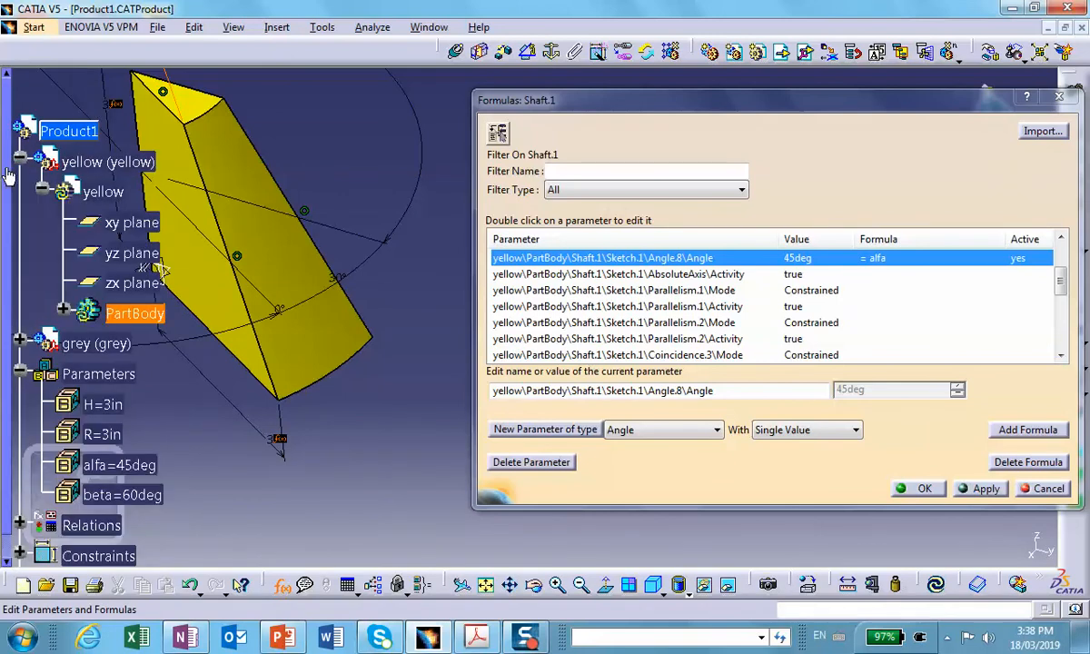
pyautogui.click(61, 310)
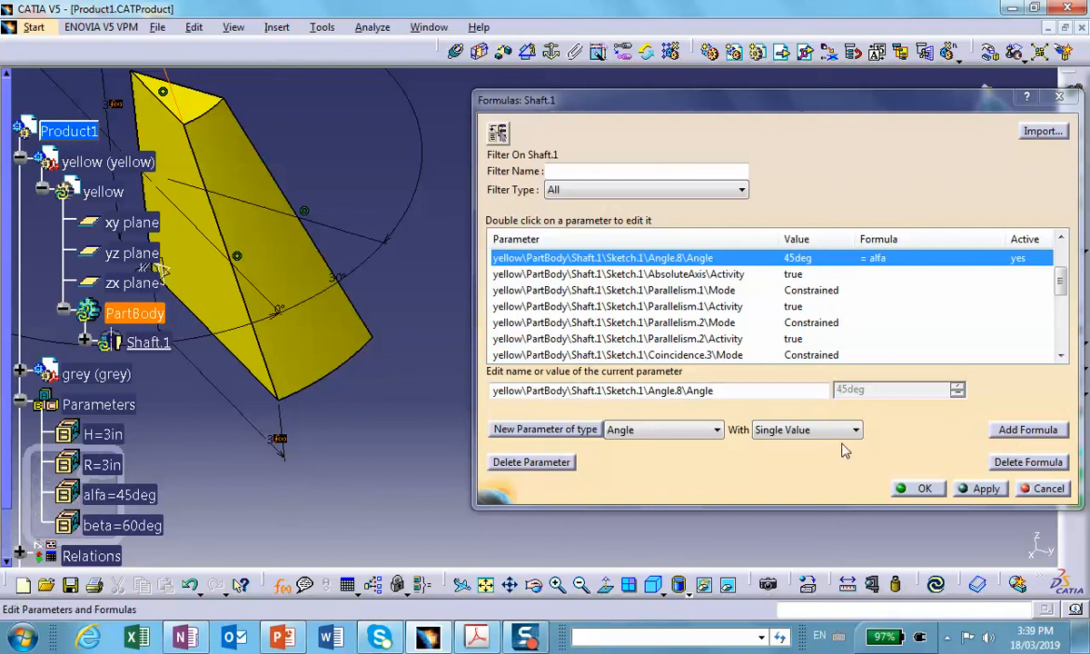
pyautogui.click(1015, 463)
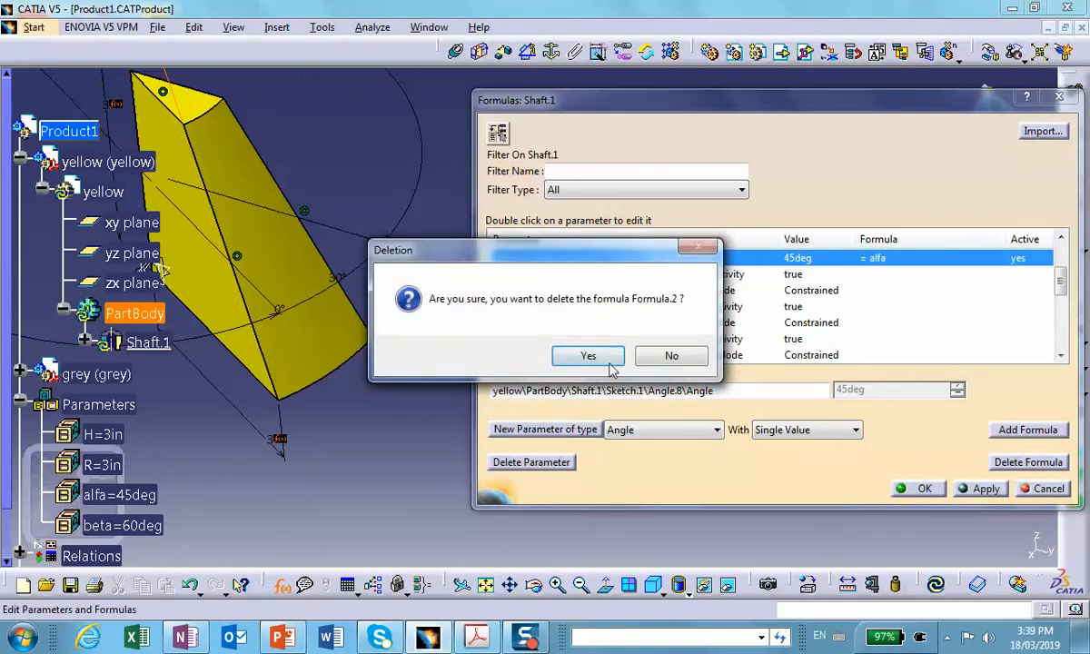
pyautogui.click(589, 356)
# Step: Add a formula that sets the yellow wedge's sketch parameter Angle.8 equal to beta and apply it
pyautogui.click(1026, 430)
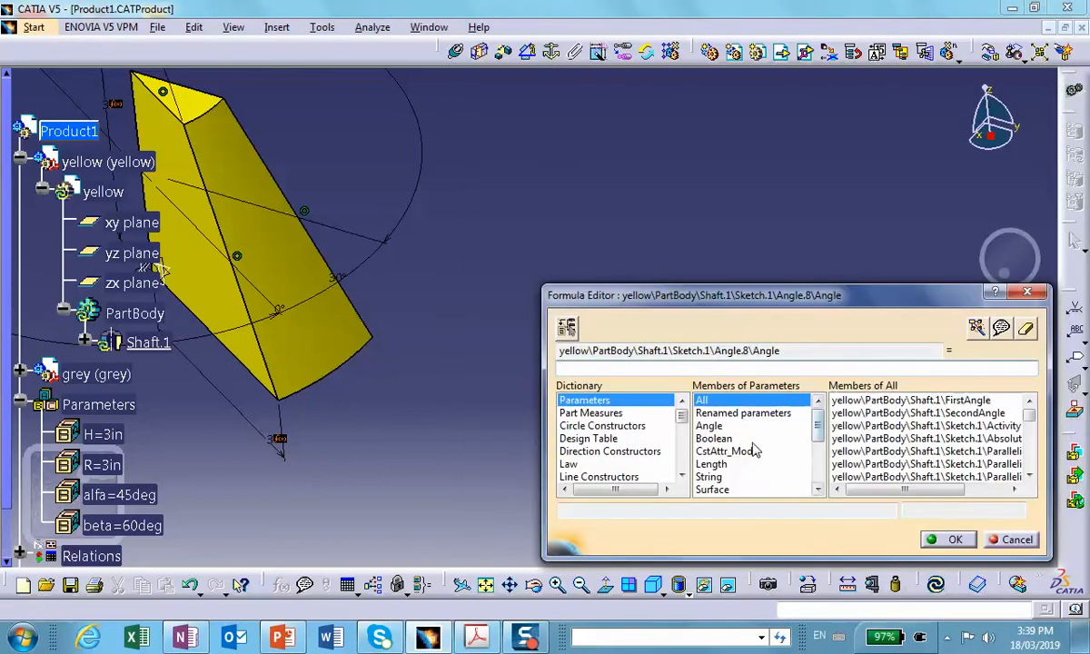
pyautogui.click(711, 426)
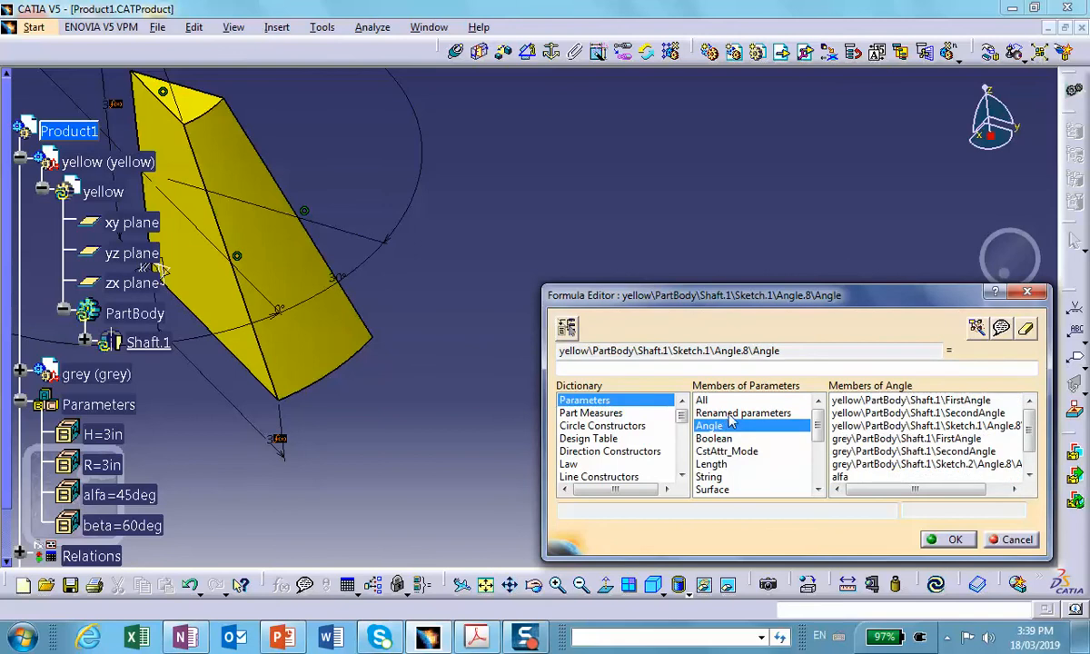
pyautogui.click(736, 414)
pyautogui.doubleClick(843, 440)
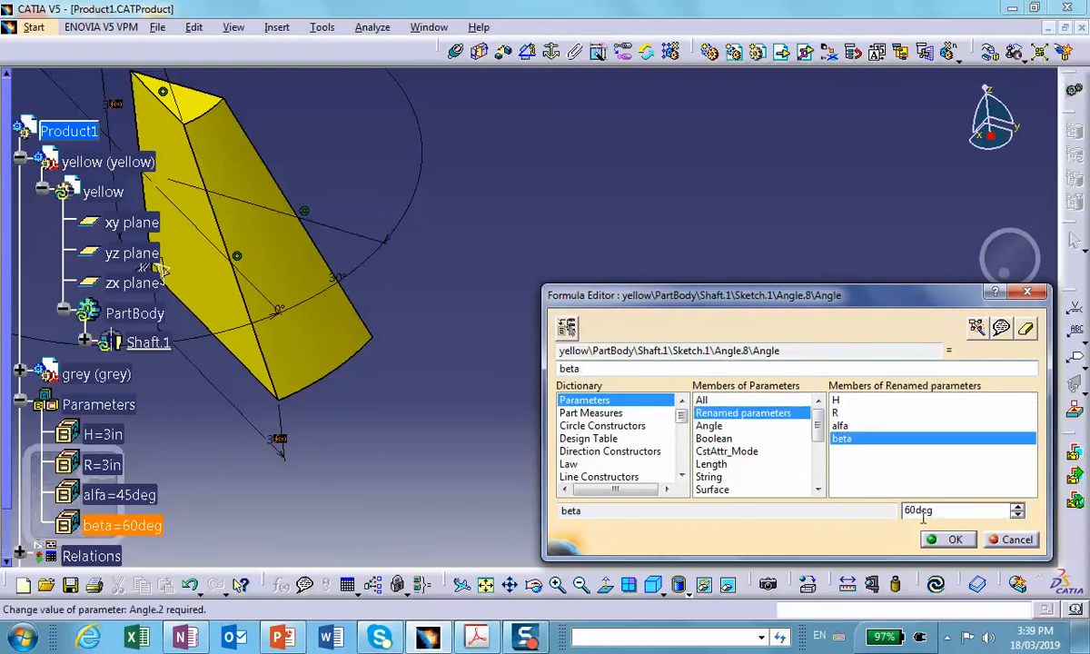
pyautogui.click(952, 541)
pyautogui.click(985, 490)
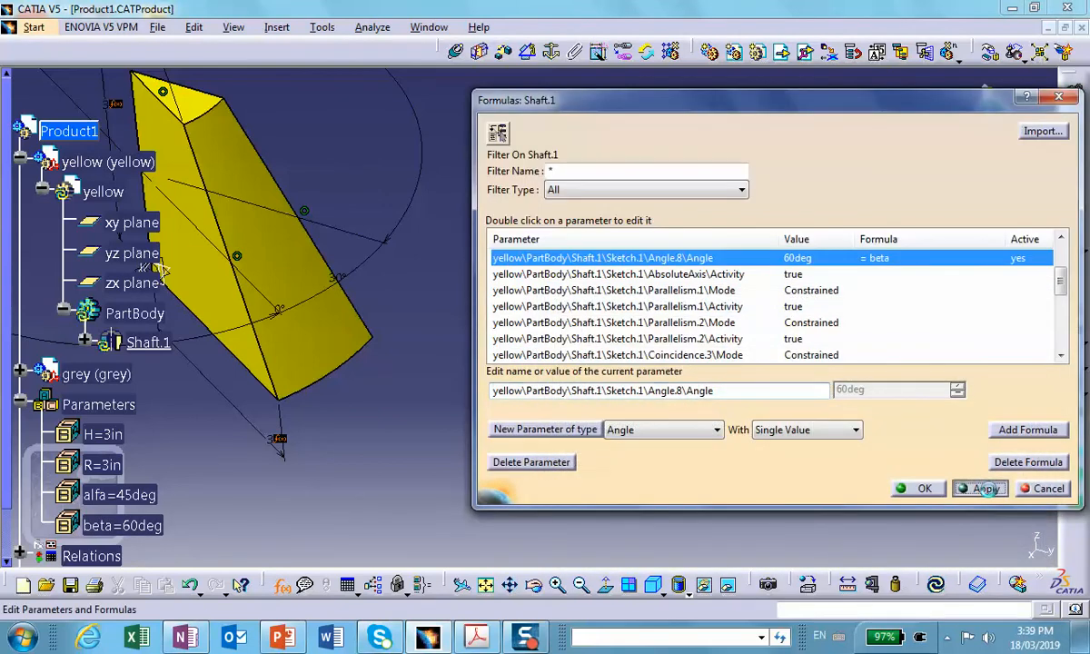
pyautogui.click(930, 495)
# Step: Bring the hidden grey cone back into the visible space
pyautogui.moveTo(548, 362); pyautogui.dragTo(608, 481, button='middle')
pyautogui.moveTo(401, 401); pyautogui.dragTo(566, 368, button='middle')
pyautogui.scroll(1, 431, 366)
pyautogui.scroll(-1, 566, 368)
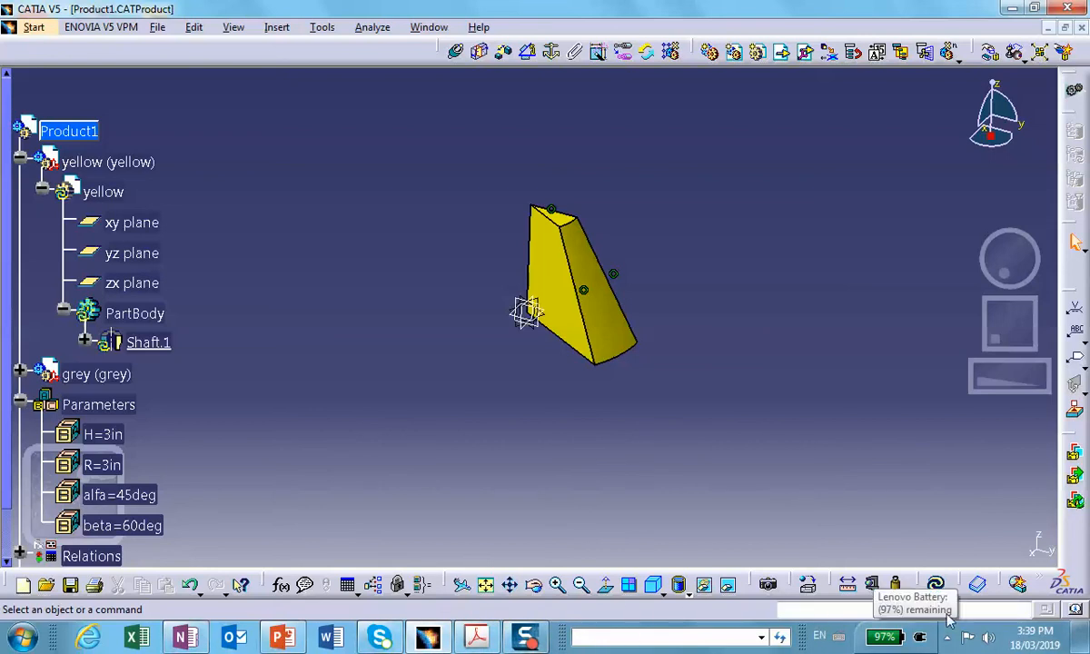
pyautogui.click(870, 584)
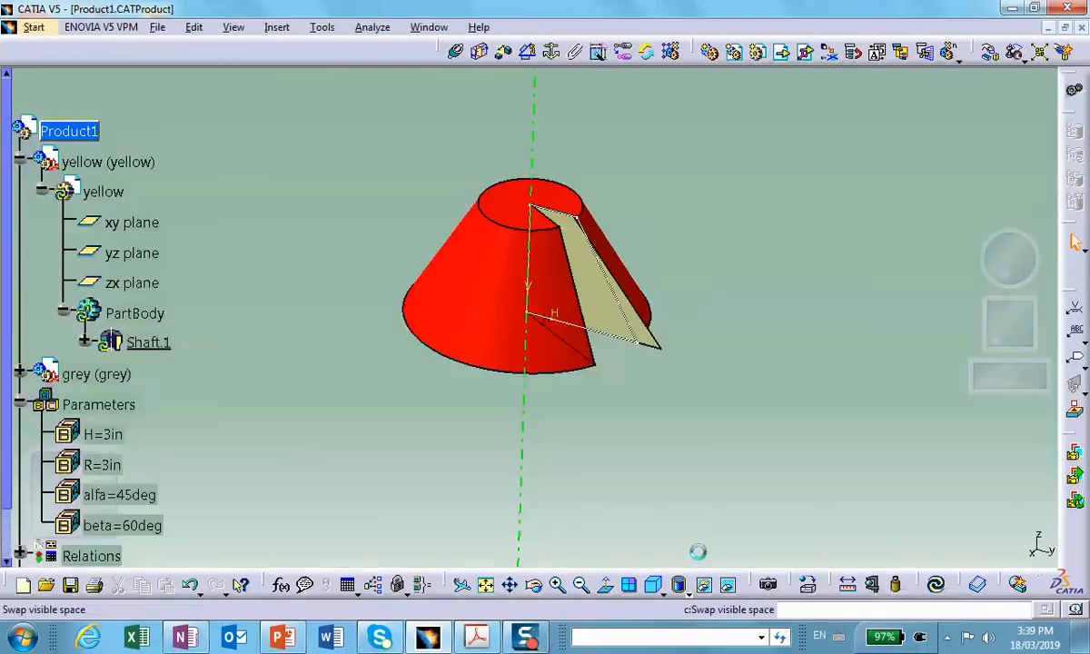
pyautogui.rightClick(474, 301)
pyautogui.click(498, 344)
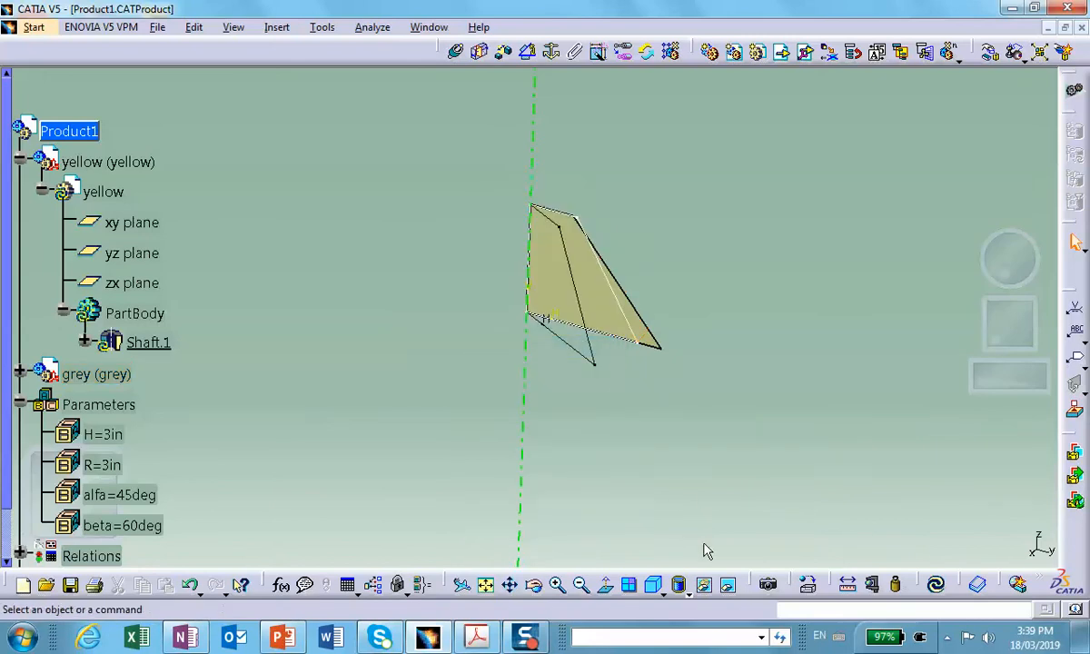
pyautogui.click(728, 586)
pyautogui.moveTo(725, 461)
pyautogui.mouseDown(button='middle')
pyautogui.moveTo(706, 472)
pyautogui.moveTo(703, 461)
pyautogui.mouseUp(button='middle')
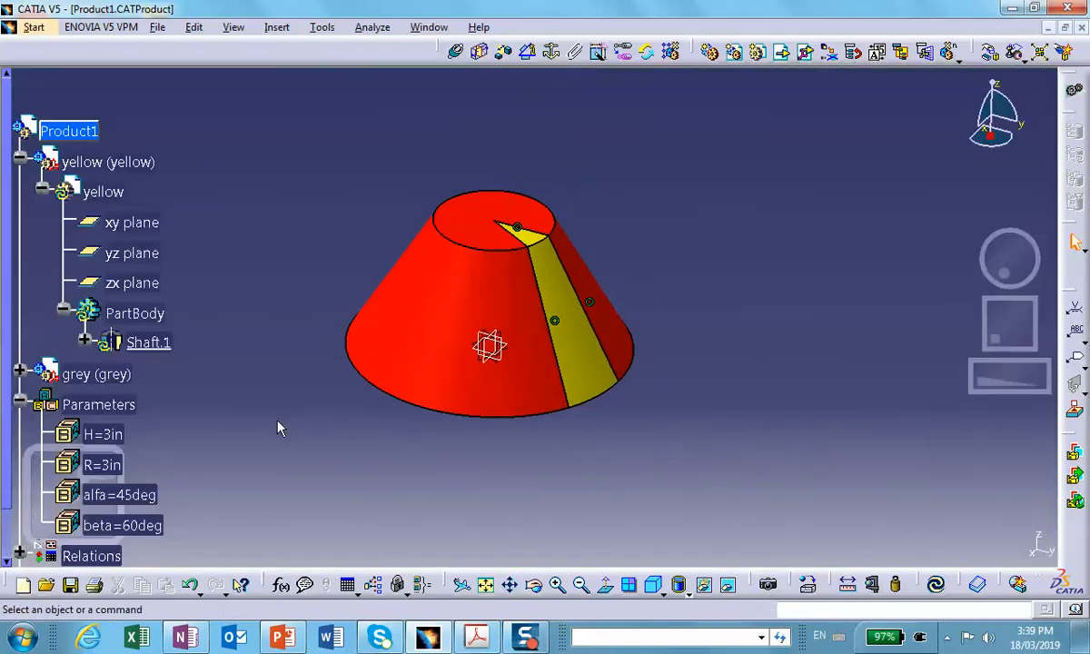
# Step: Try to update the assembly with the wedge's sketch angle driven by beta and close the update diagnosis
pyautogui.scroll(-4, 272, 422)
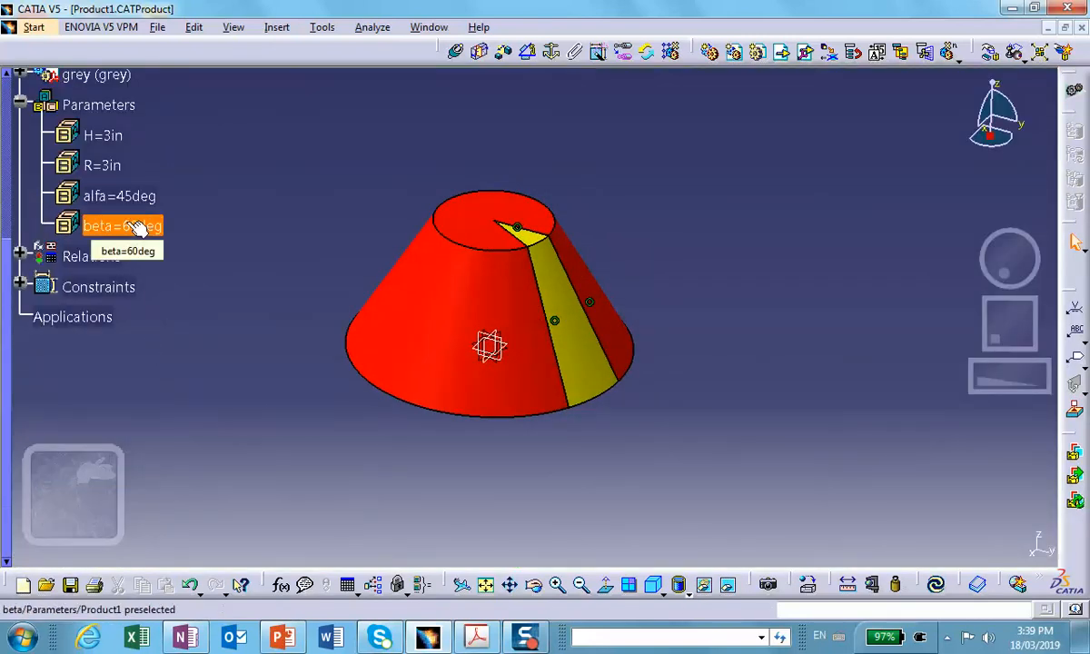
pyautogui.click(941, 587)
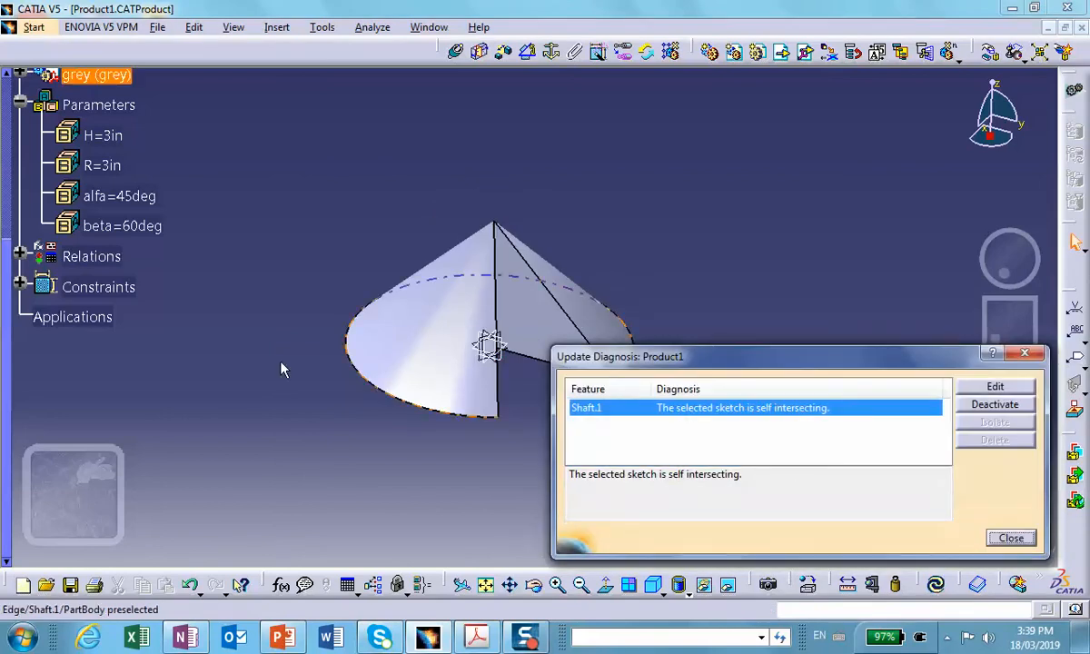
pyautogui.click(1012, 537)
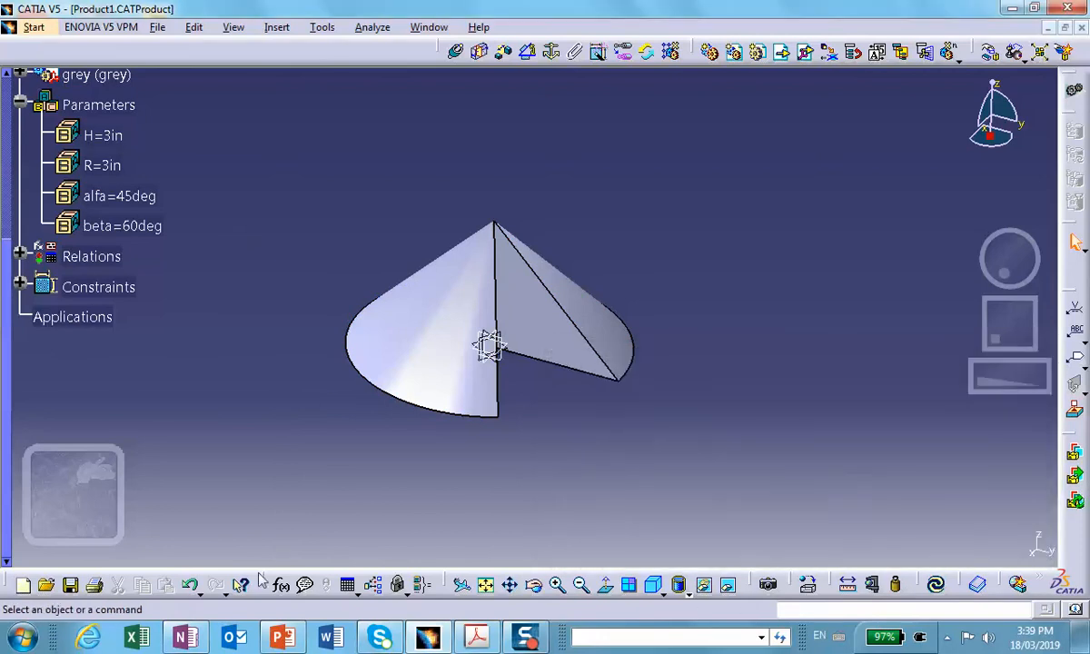
# Step: Undo the recent changes to the yellow wedge's sketch angle formula
pyautogui.click(190, 585)
pyautogui.moveTo(386, 325); pyautogui.dragTo(492, 408, button='middle')
pyautogui.scroll(-1, 492, 409)
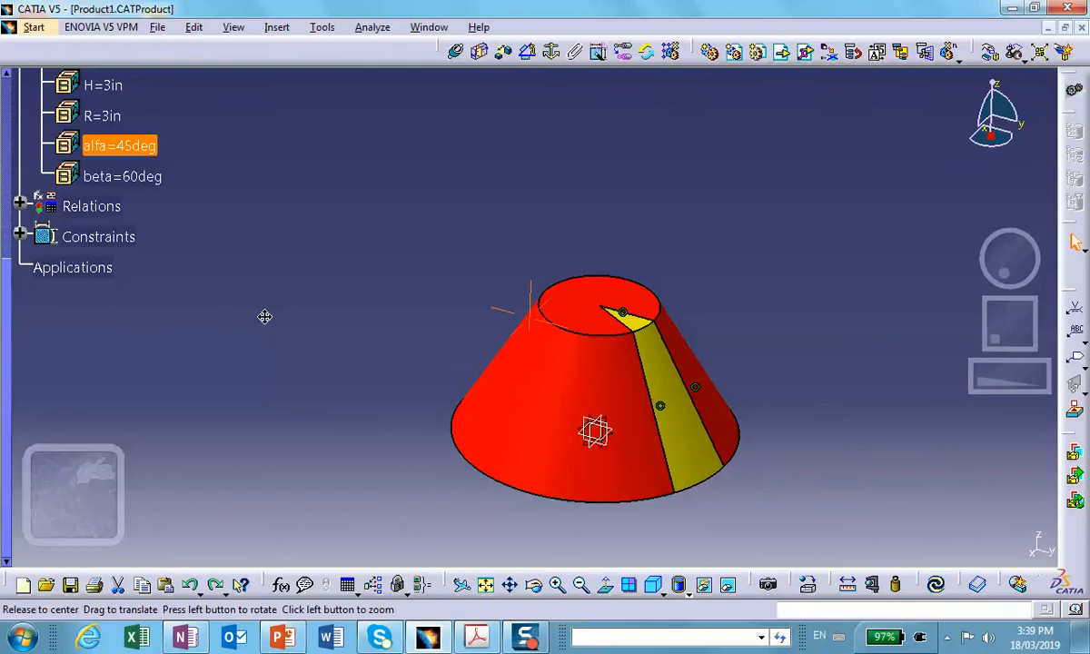
pyautogui.moveTo(263, 316); pyautogui.dragTo(216, 290, button='middle')
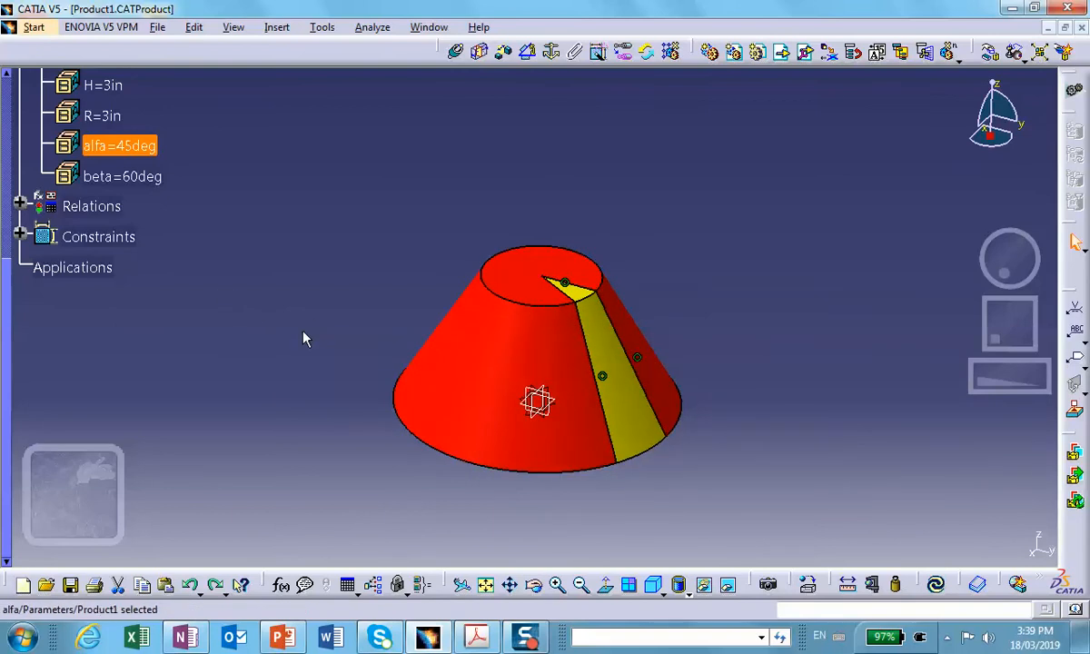
pyautogui.scroll(2, 305, 338)
pyautogui.scroll(1, 389, 377)
pyautogui.moveTo(381, 361); pyautogui.dragTo(393, 310, button='middle')
pyautogui.scroll(-1, 381, 309)
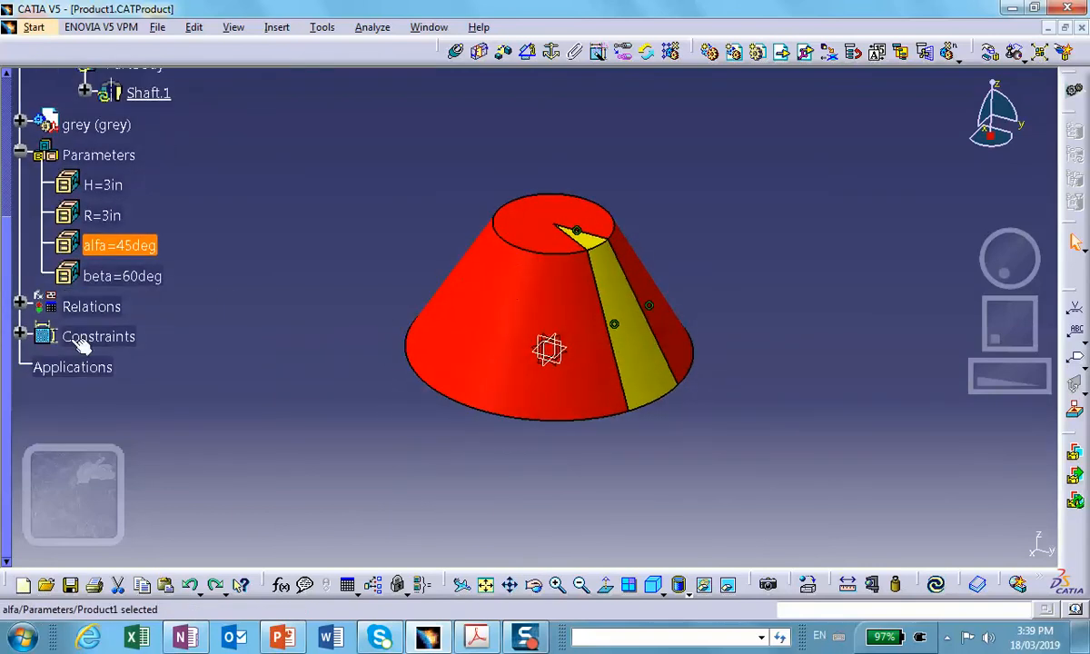
# Step: Make the grey part active and expand its body down to the contents of the shaft's Sketch.2
pyautogui.scroll(4, 119, 227)
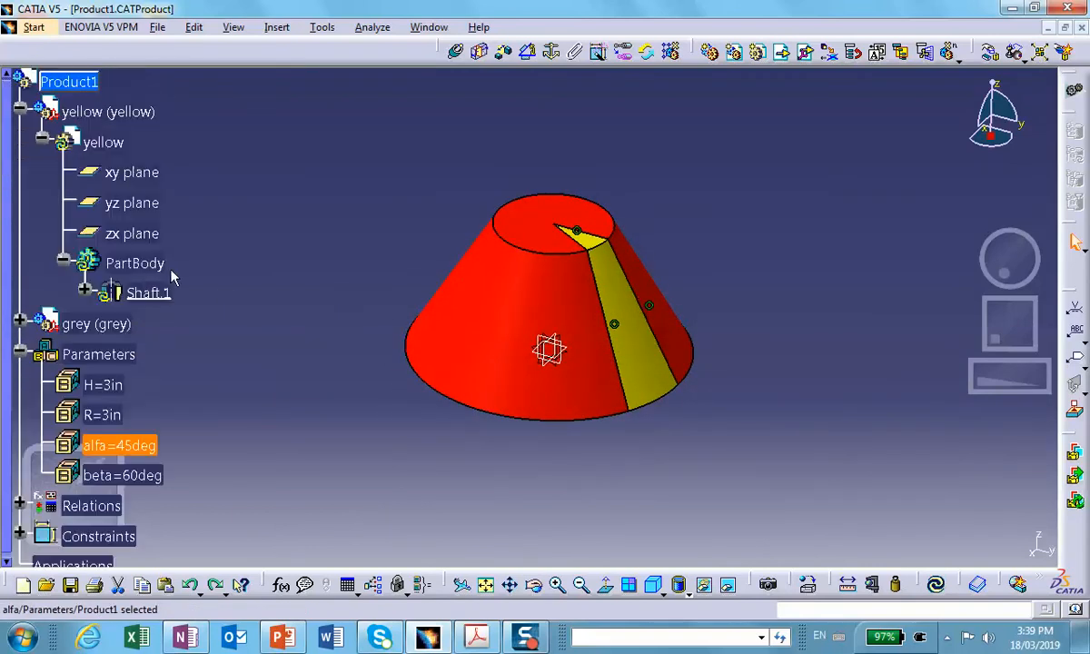
pyautogui.click(18, 324)
pyautogui.scroll(-3, 227, 309)
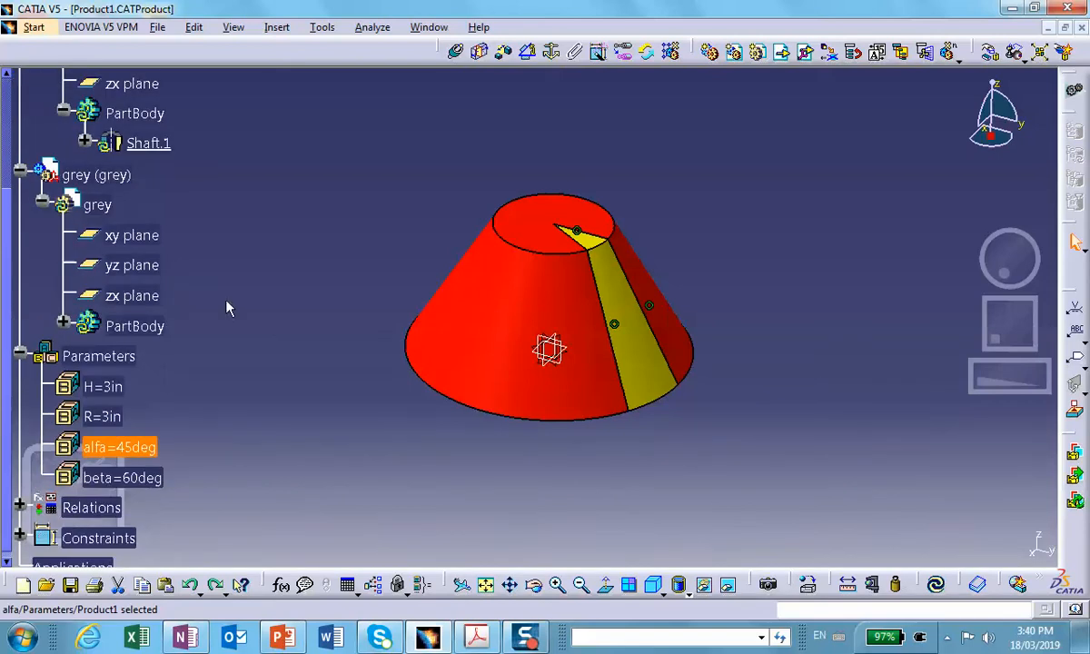
pyautogui.doubleClick(91, 206)
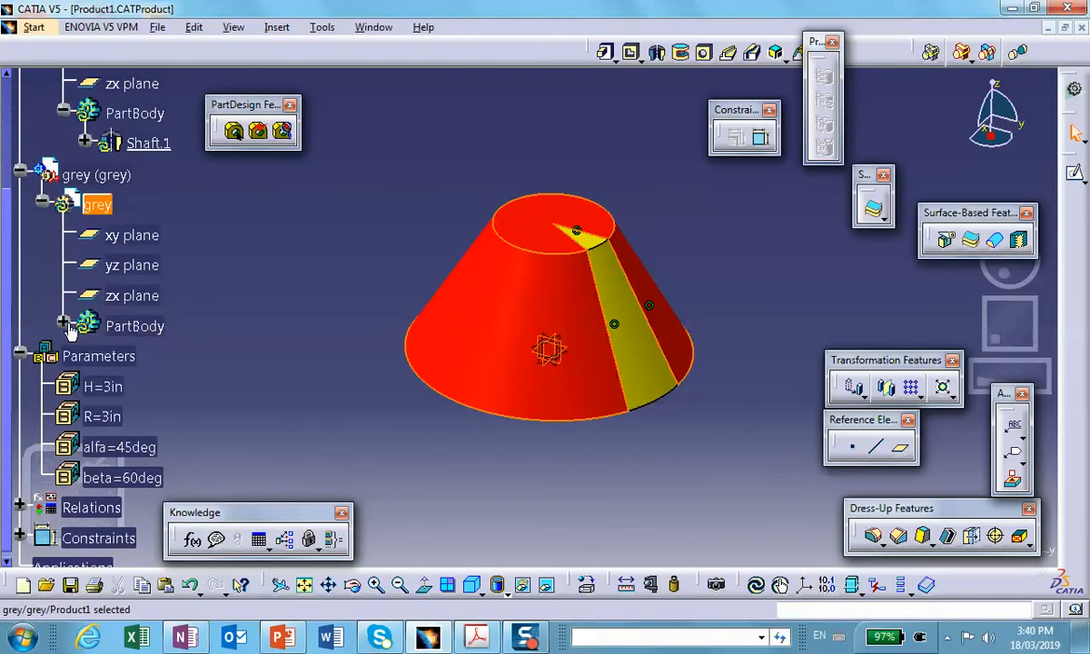
pyautogui.click(63, 324)
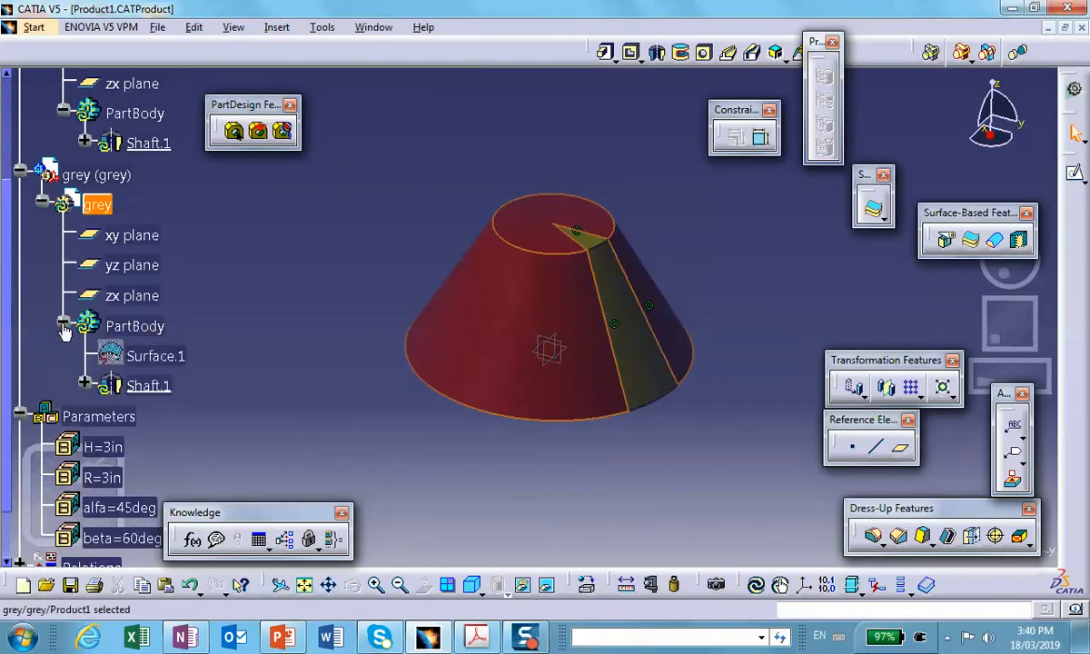
pyautogui.scroll(-3, 153, 318)
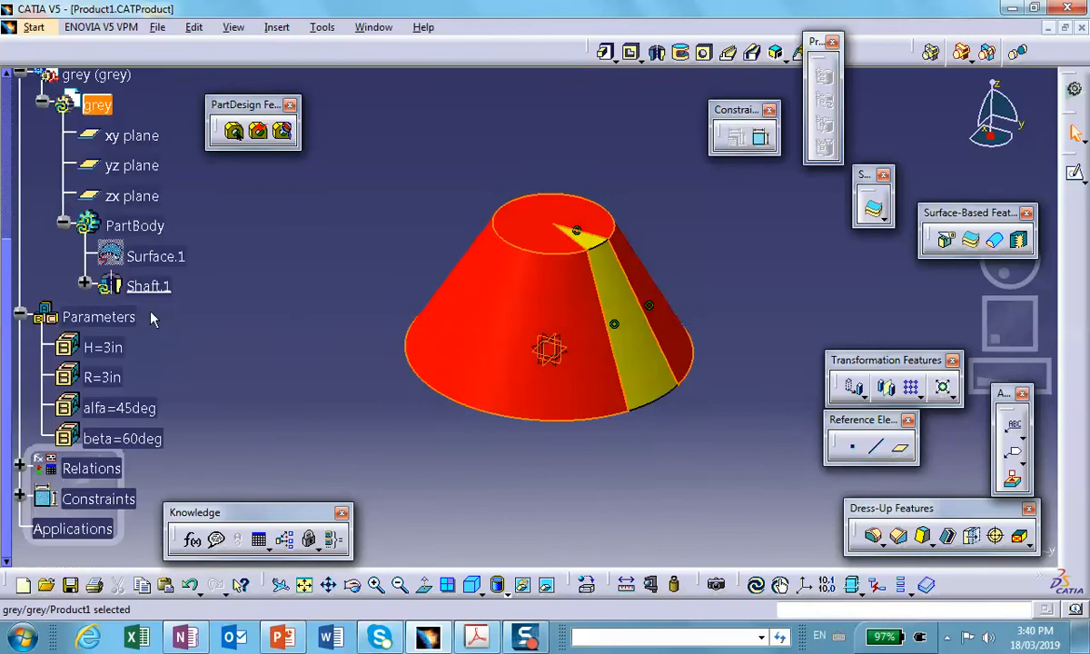
pyautogui.click(83, 285)
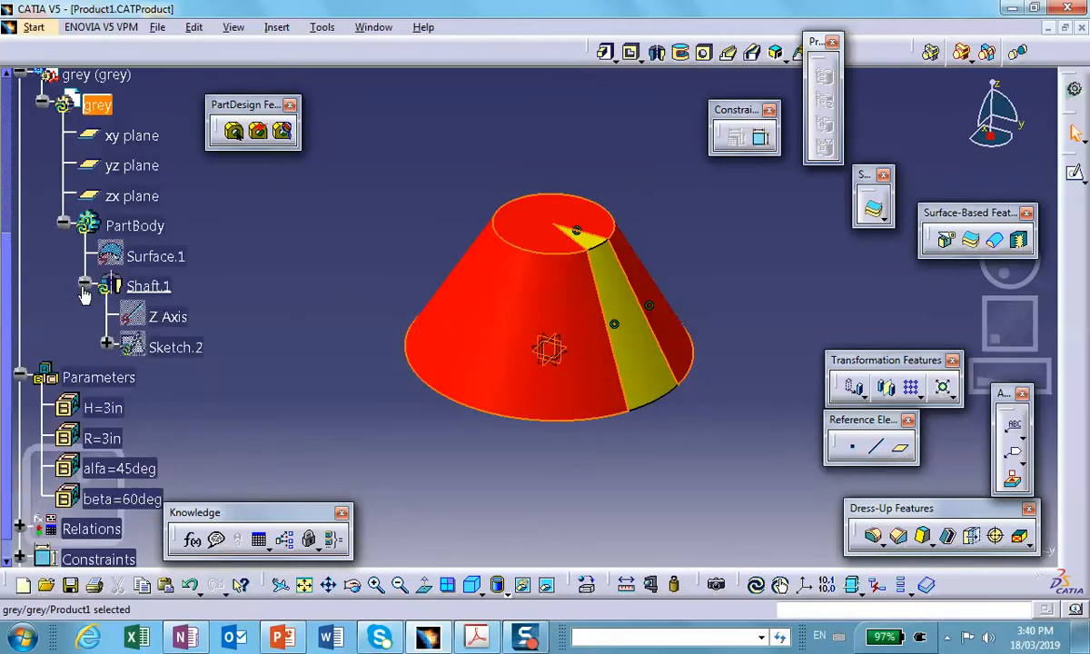
pyautogui.click(107, 346)
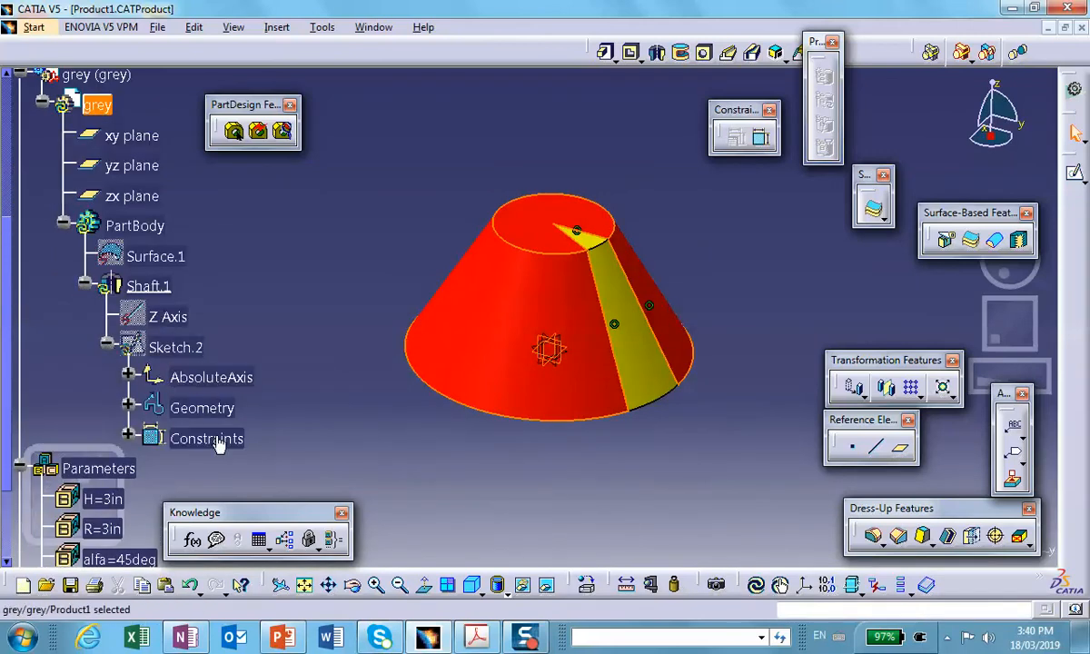
# Step: Open the grey cone's Sketch.2, examine its height, radius and angle dimensions, and exit the sketch
pyautogui.doubleClick(174, 347)
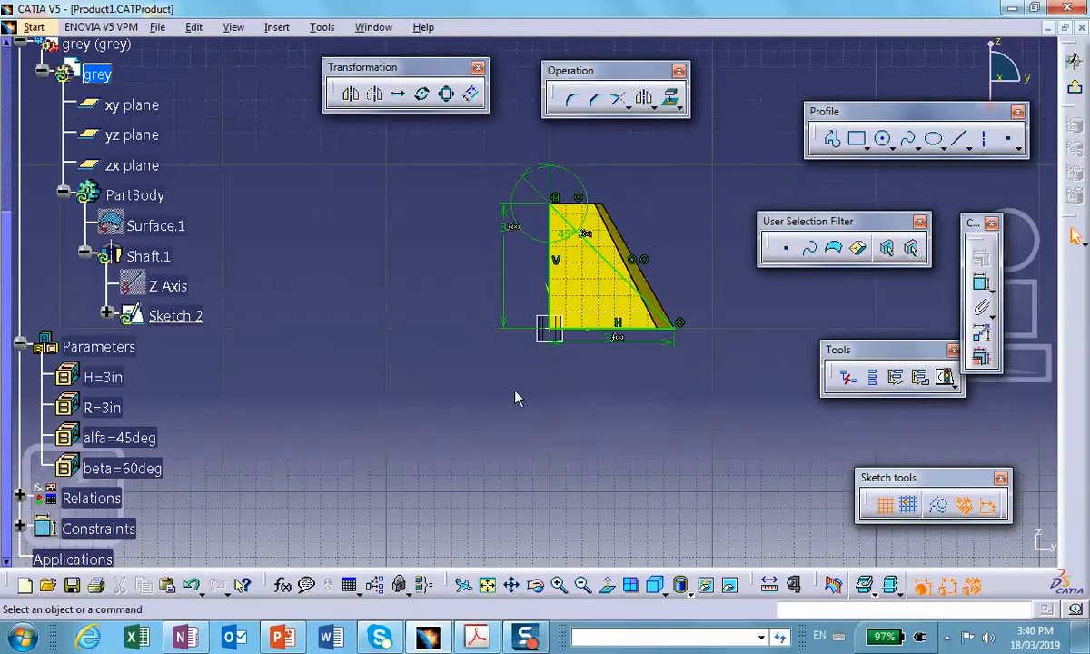
pyautogui.moveTo(484, 430); pyautogui.dragTo(456, 337, button='middle')
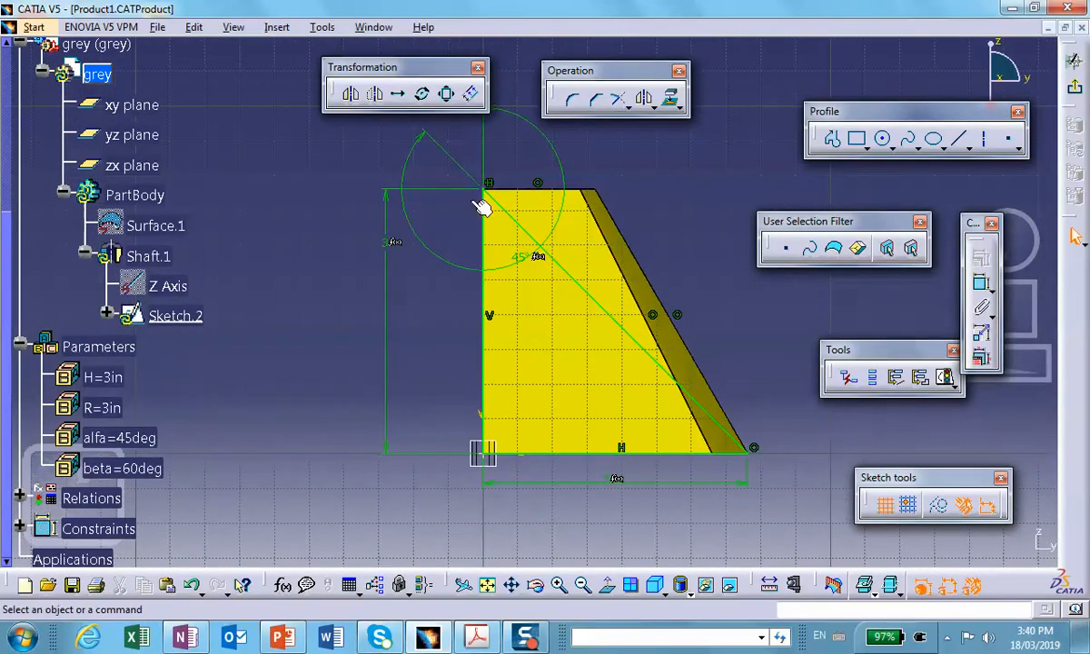
pyautogui.moveTo(499, 182)
pyautogui.mouseDown(button='middle')
pyautogui.moveTo(555, 222)
pyautogui.moveTo(574, 281)
pyautogui.mouseUp(button='middle')
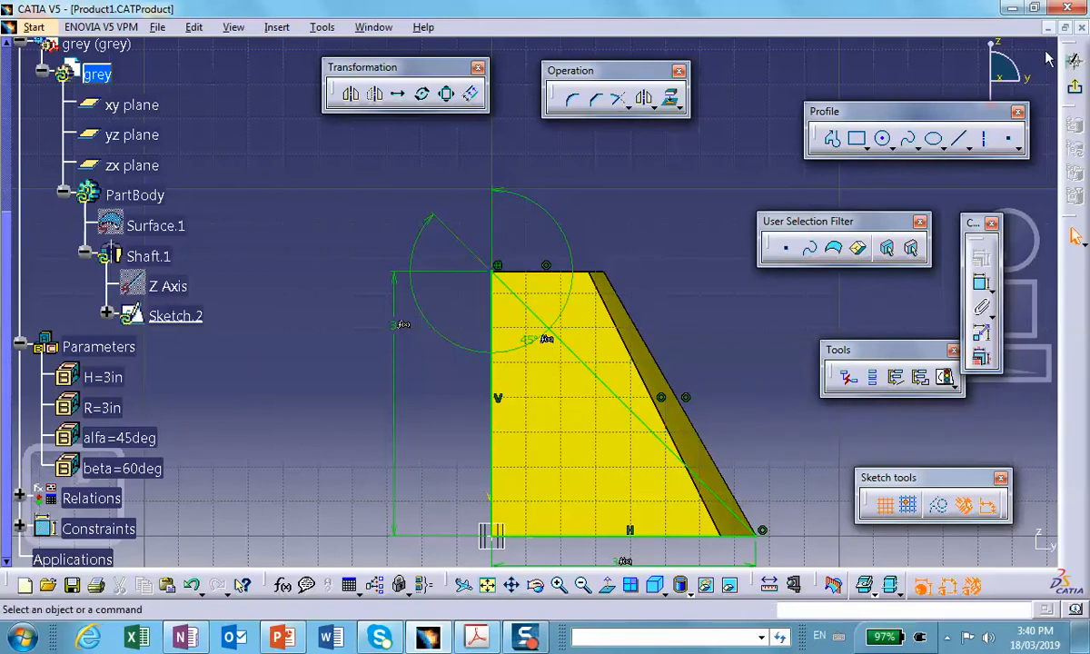
pyautogui.click(1077, 90)
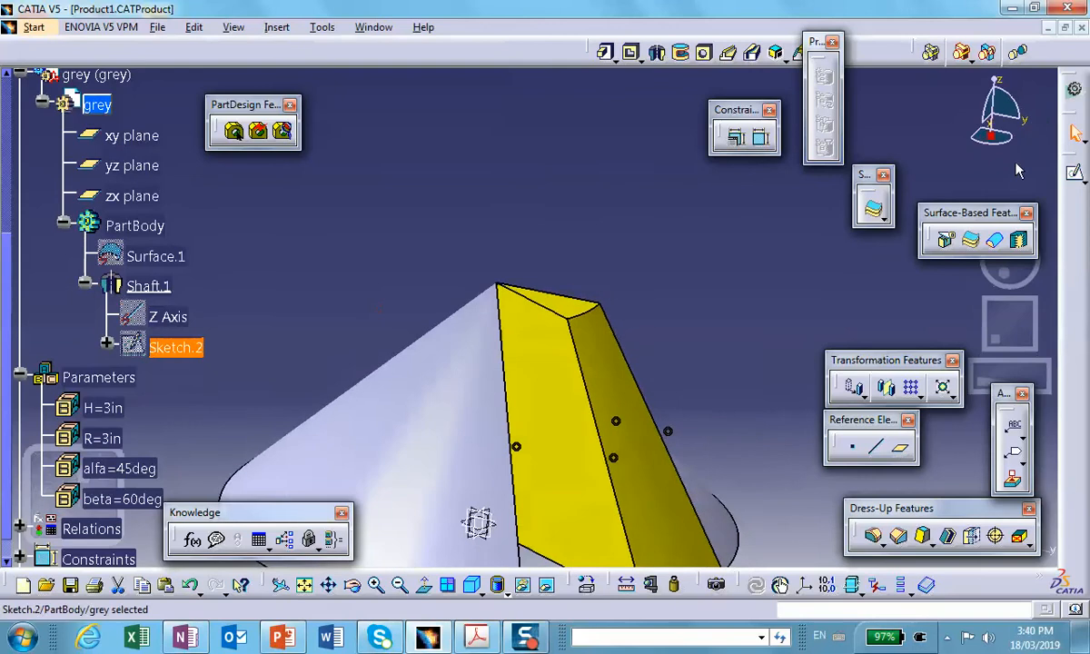
pyautogui.moveTo(559, 214); pyautogui.dragTo(574, 233, button='middle')
pyautogui.moveTo(686, 466); pyautogui.dragTo(566, 468, button='middle')
pyautogui.scroll(-3, 187, 303)
# Step: Activate the grey part and open its formula editor with the cone's shaft dimensions displayed on the model
pyautogui.scroll(10, 187, 303)
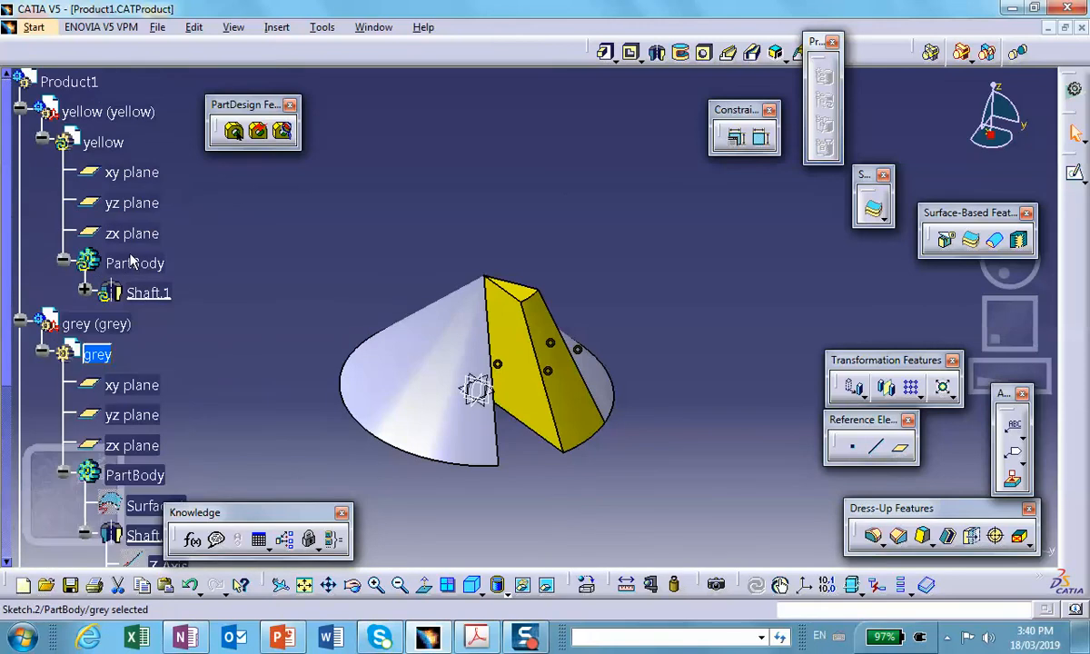
pyautogui.doubleClick(97, 354)
pyautogui.scroll(-3, 148, 259)
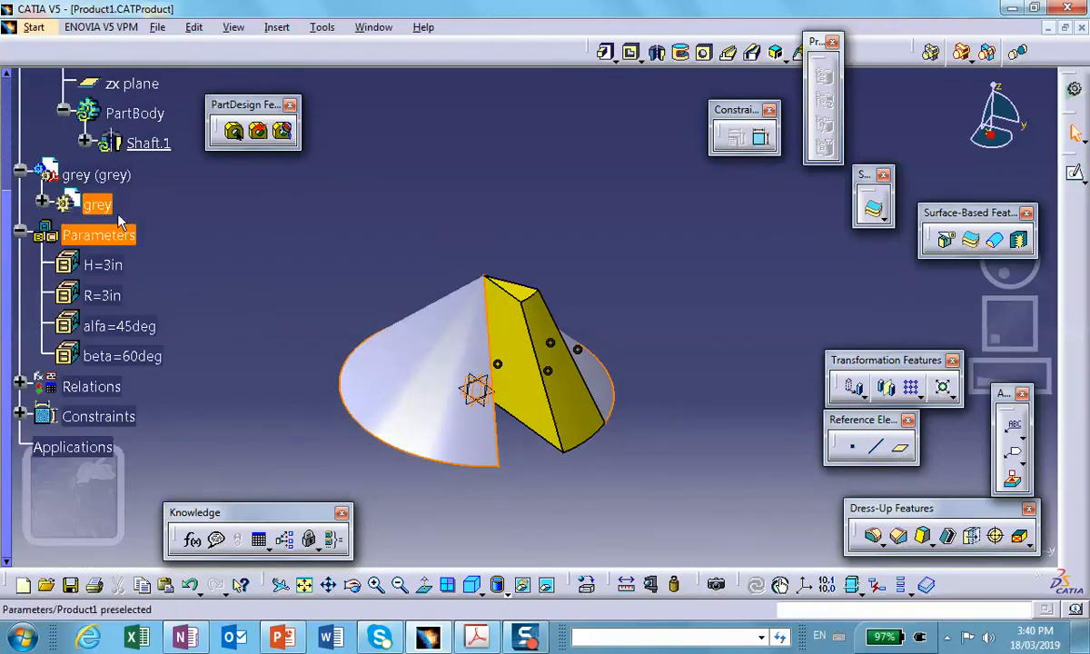
pyautogui.click(42, 201)
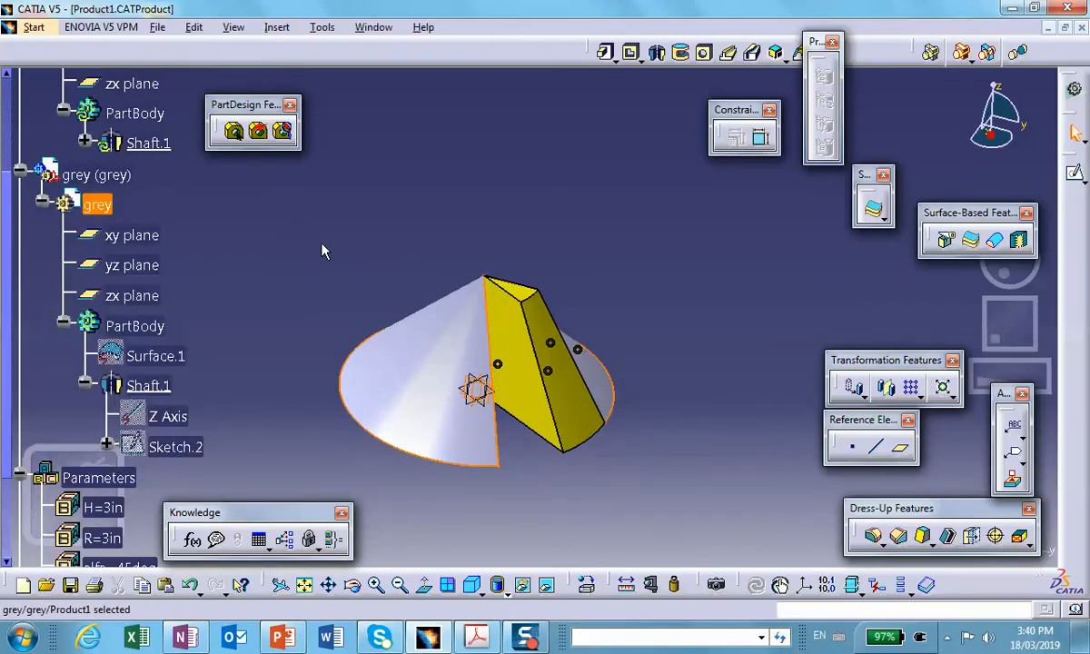
pyautogui.moveTo(361, 230); pyautogui.dragTo(471, 214, button='middle')
pyautogui.scroll(-1, 357, 375)
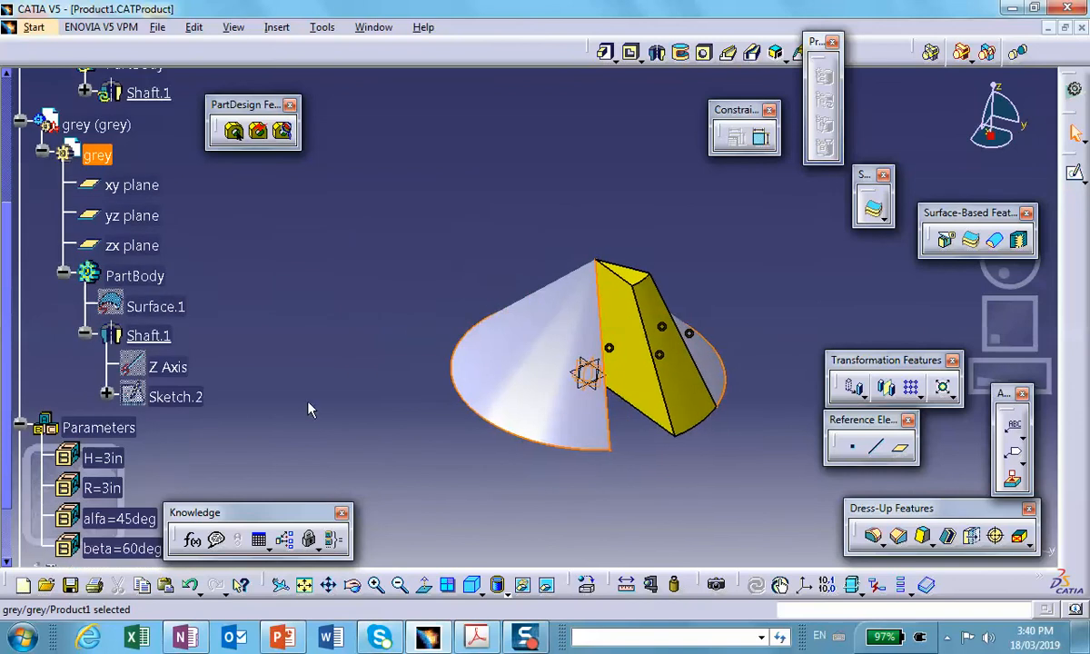
pyautogui.click(190, 540)
pyautogui.moveTo(406, 286); pyautogui.dragTo(182, 282, button='middle')
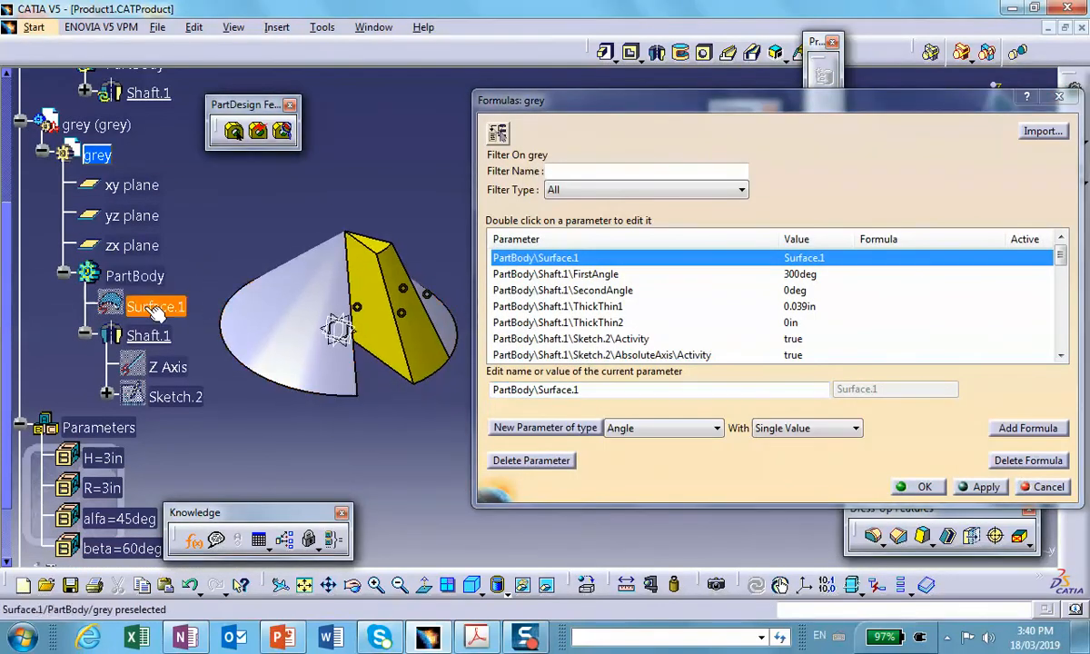
pyautogui.click(110, 159)
pyautogui.moveTo(366, 383)
pyautogui.mouseDown(button='middle')
pyautogui.moveTo(356, 423)
pyautogui.moveTo(340, 357)
pyautogui.moveTo(413, 402)
pyautogui.mouseUp(button='middle')
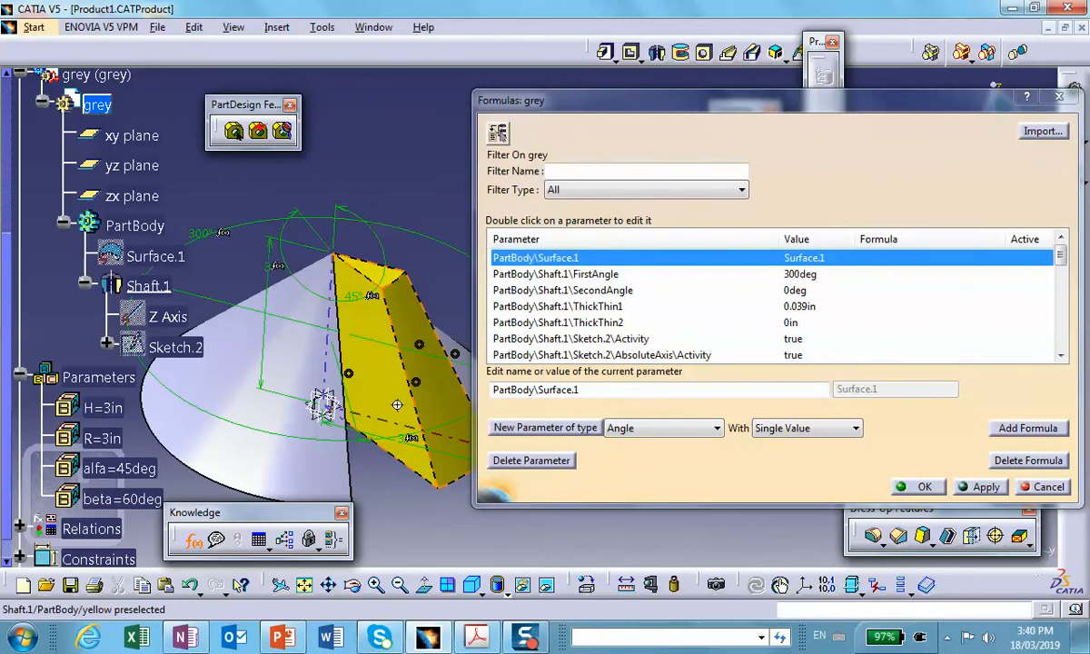
pyautogui.middleClick(397, 405)
pyautogui.moveTo(358, 343); pyautogui.dragTo(293, 477, button='middle')
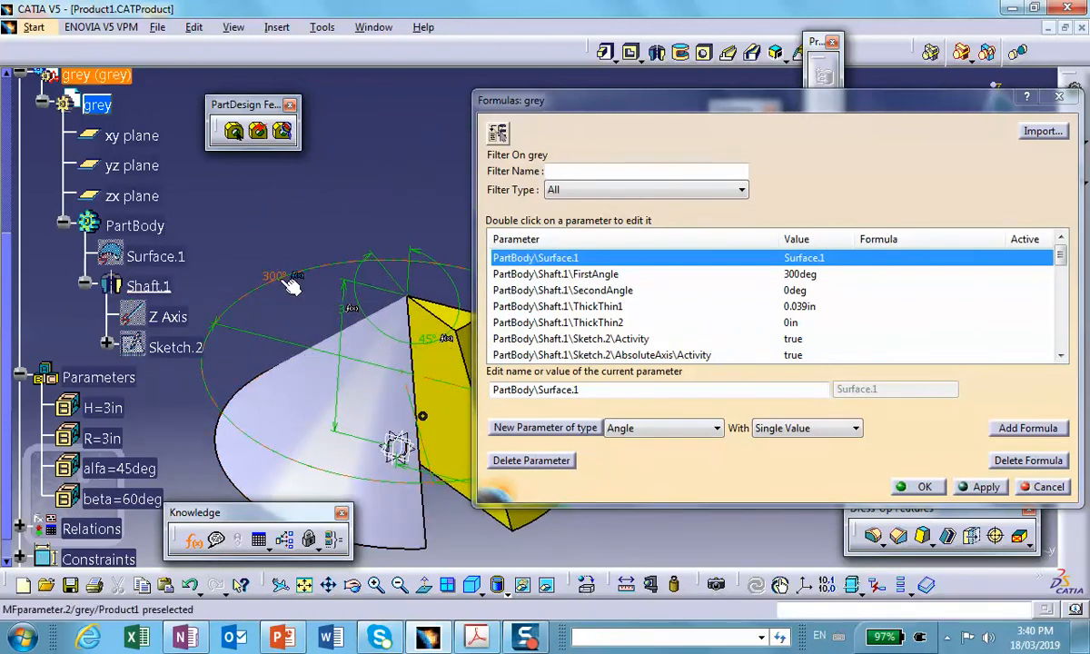
# Step: Check the grey shaft's FirstAngle and Sketch.2 Angle.8 parameters, and close the formula editor without changes
pyautogui.click(277, 276)
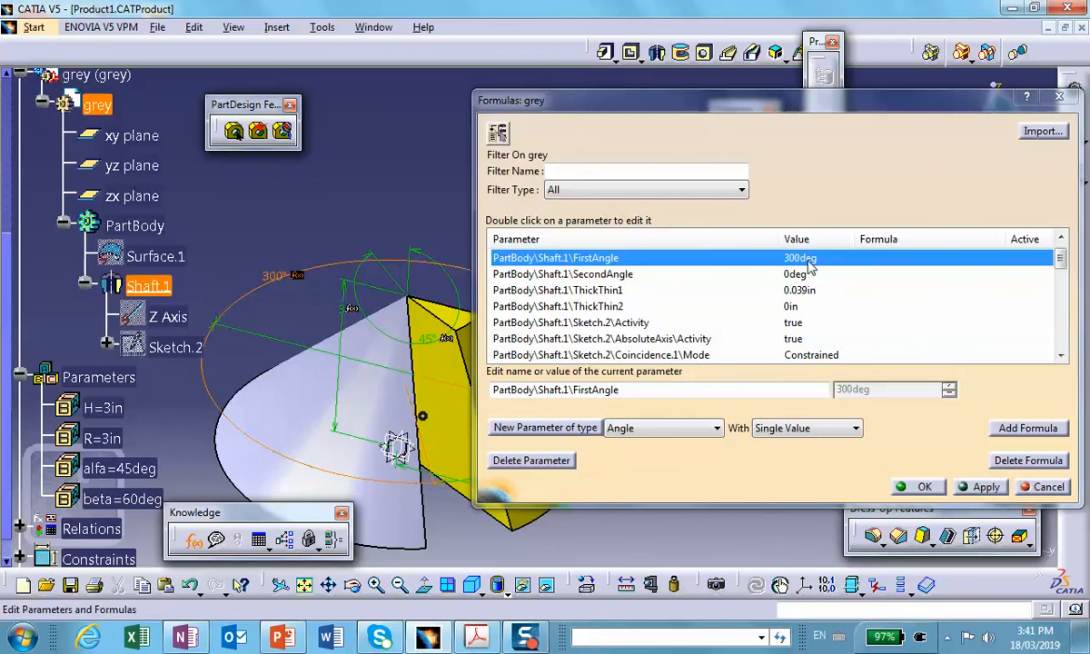
pyautogui.click(342, 300)
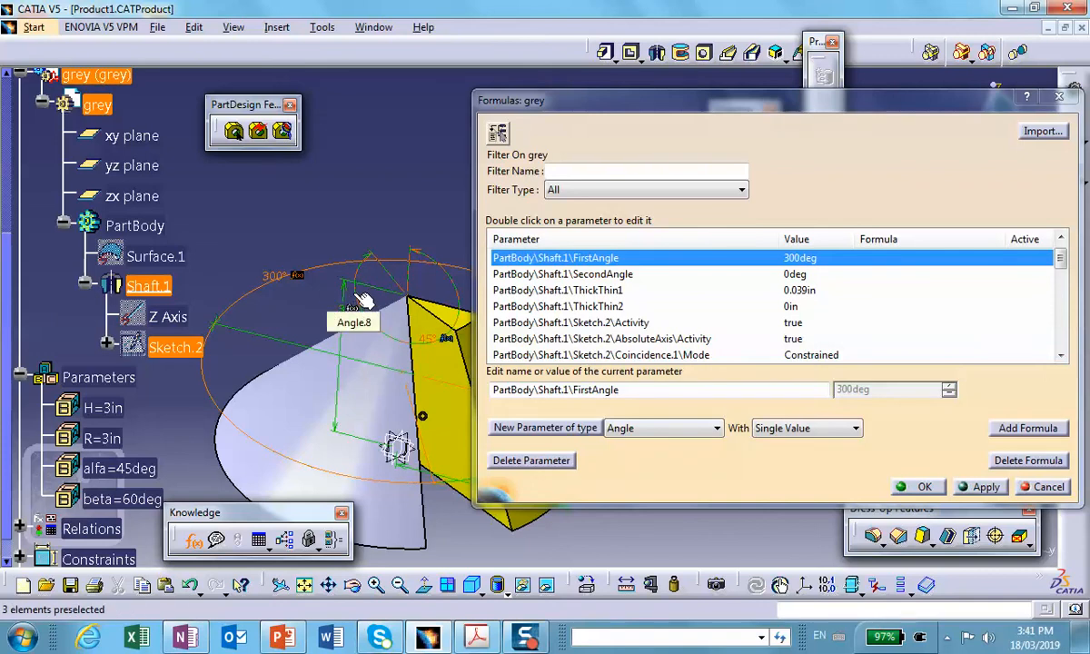
pyautogui.moveTo(454, 240); pyautogui.dragTo(378, 225, button='middle')
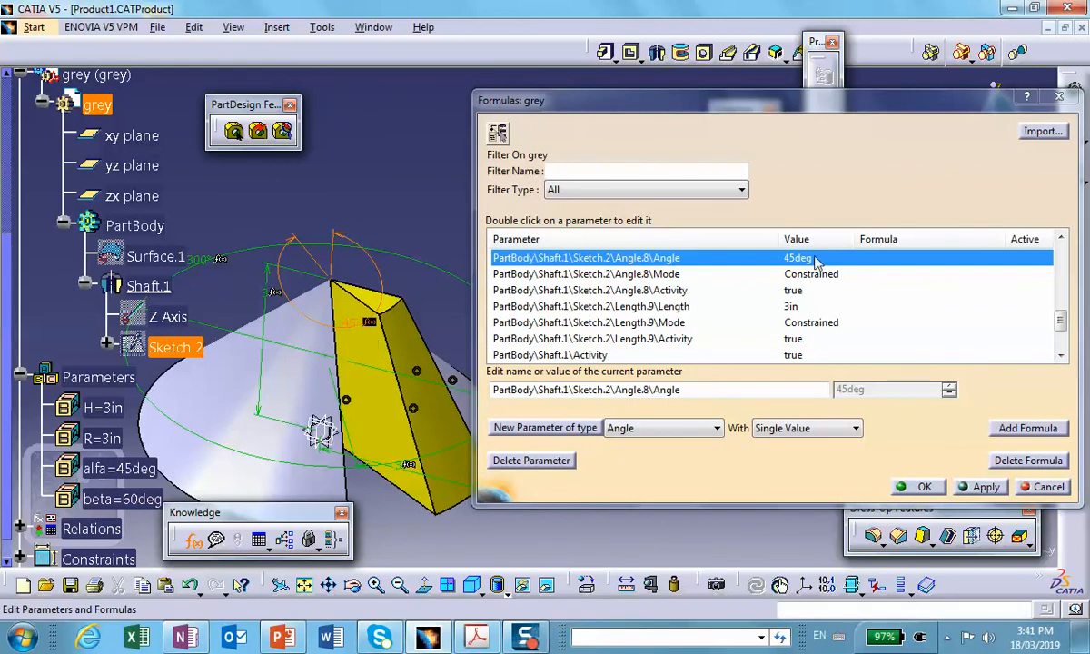
pyautogui.scroll(-1, 95, 405)
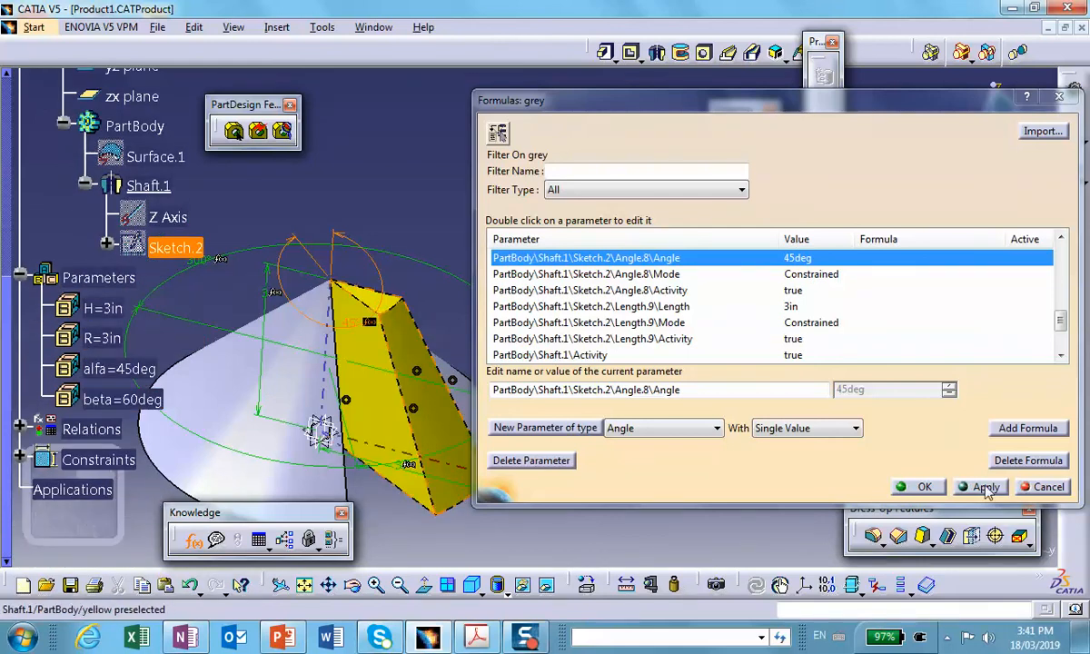
pyautogui.click(1045, 488)
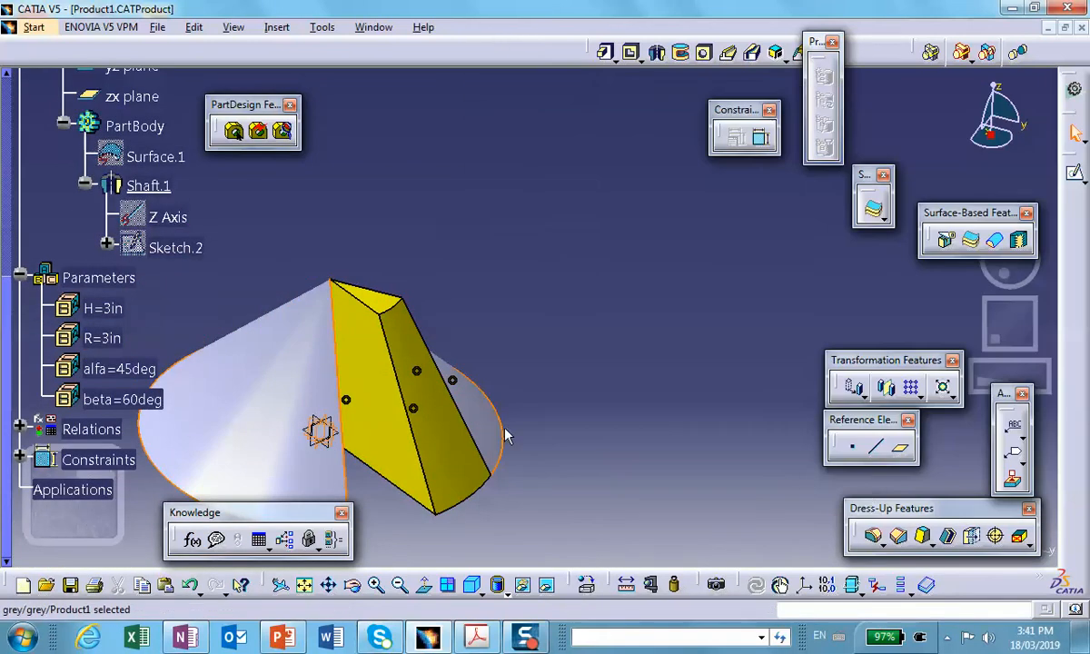
# Step: Return to the assembly level and set the parameter alfa to 25deg
pyautogui.scroll(-1, 107, 300)
pyautogui.doubleClick(136, 266)
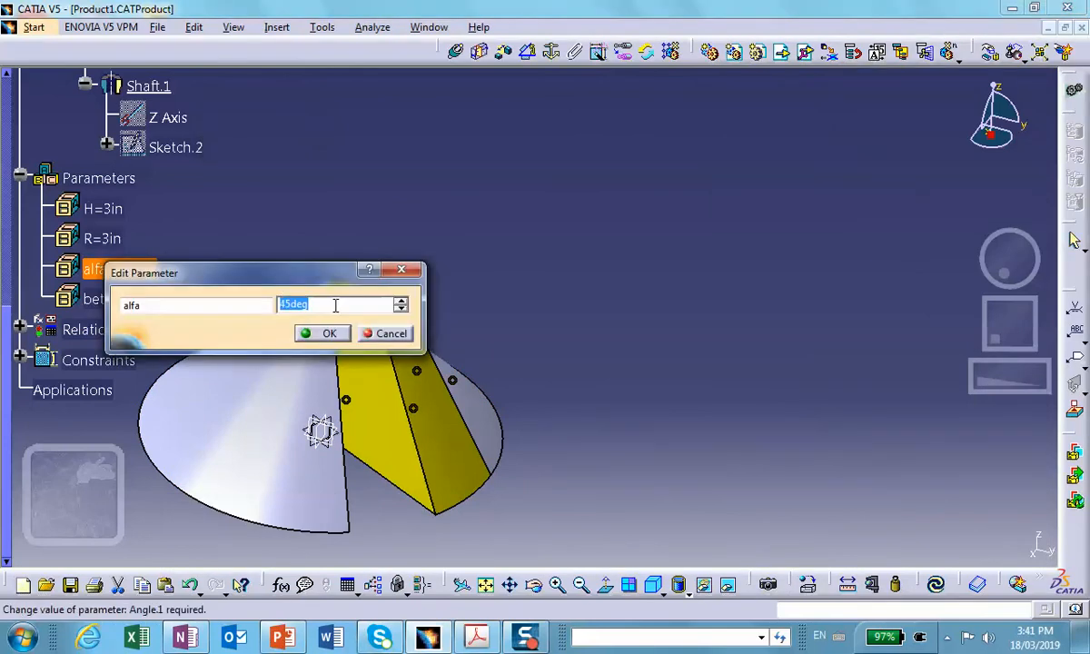
pyautogui.write('25')
pyautogui.click(324, 333)
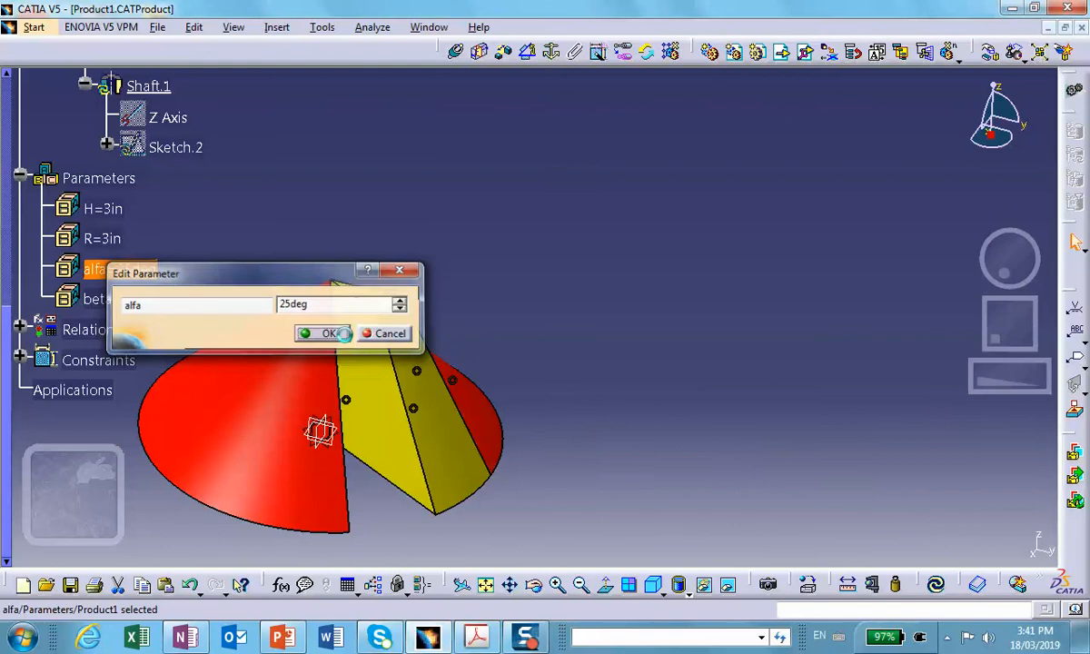
# Step: Update the assembly, inspect how the wedge fits the cone's notch, and close the update diagnosis
pyautogui.click(925, 579)
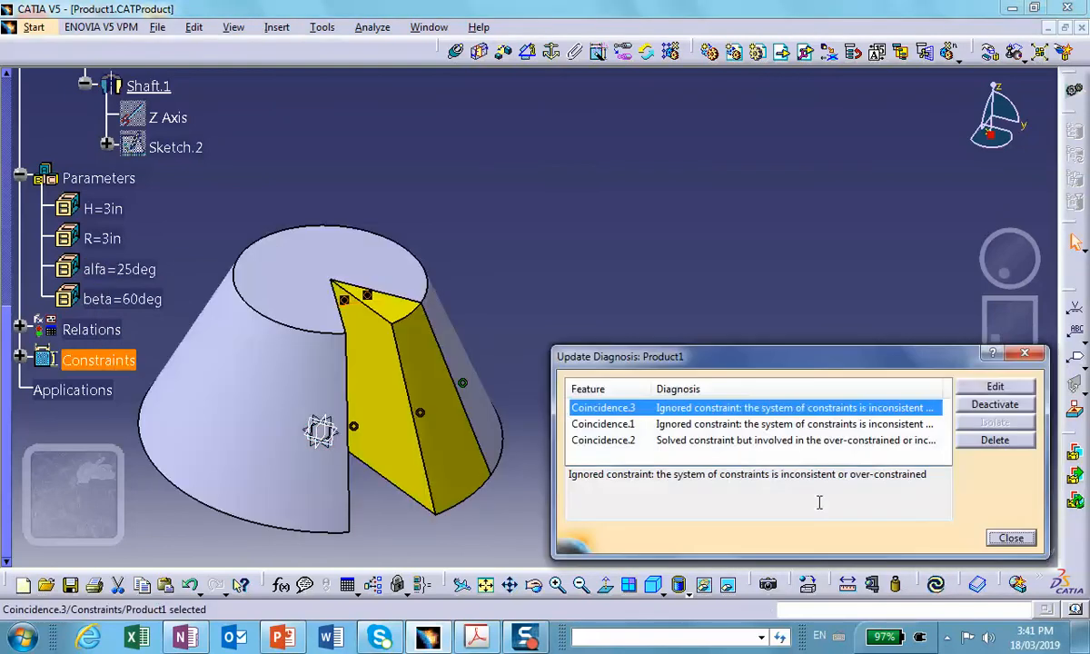
pyautogui.moveTo(462, 451); pyautogui.dragTo(422, 425, button='middle')
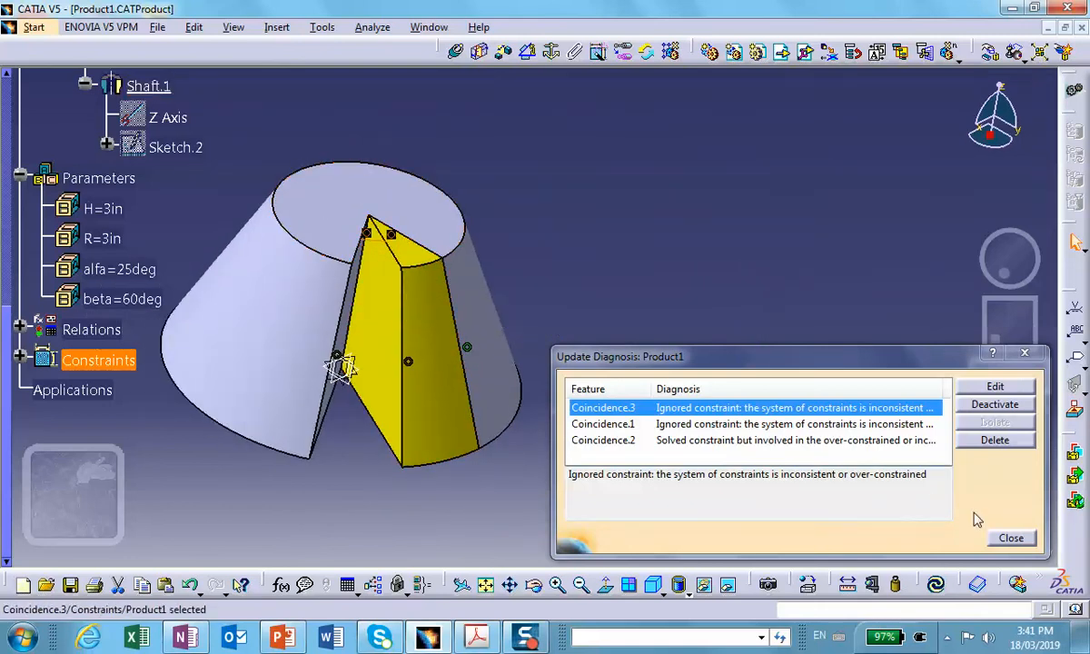
pyautogui.click(1011, 539)
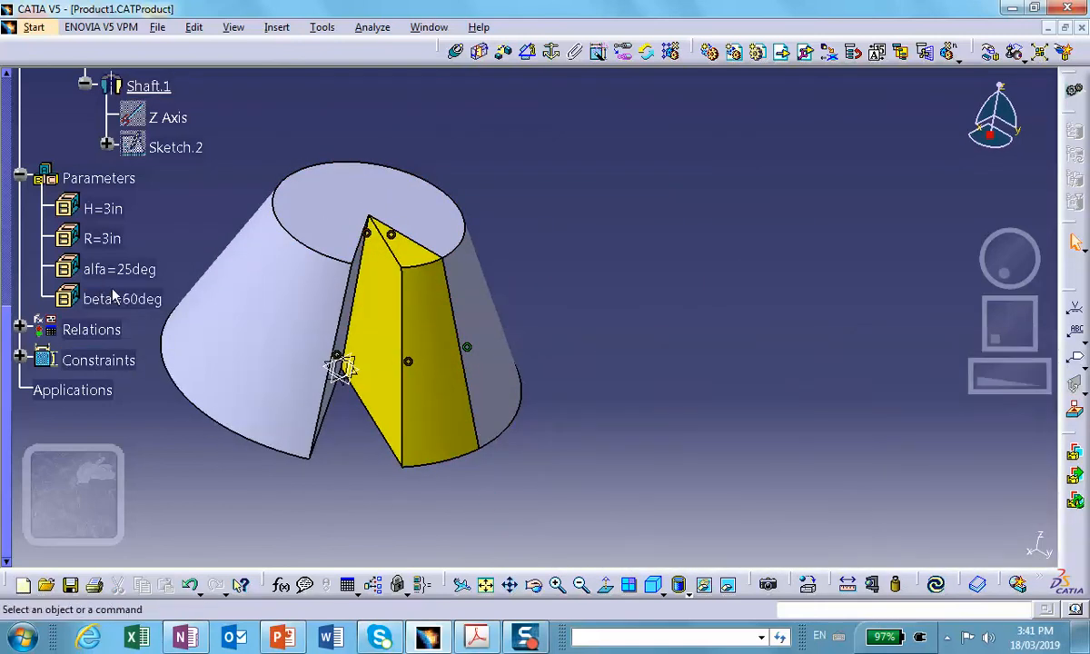
pyautogui.moveTo(527, 326)
pyautogui.mouseDown(button='middle')
pyautogui.moveTo(653, 345)
pyautogui.moveTo(627, 351)
pyautogui.mouseUp(button='middle')
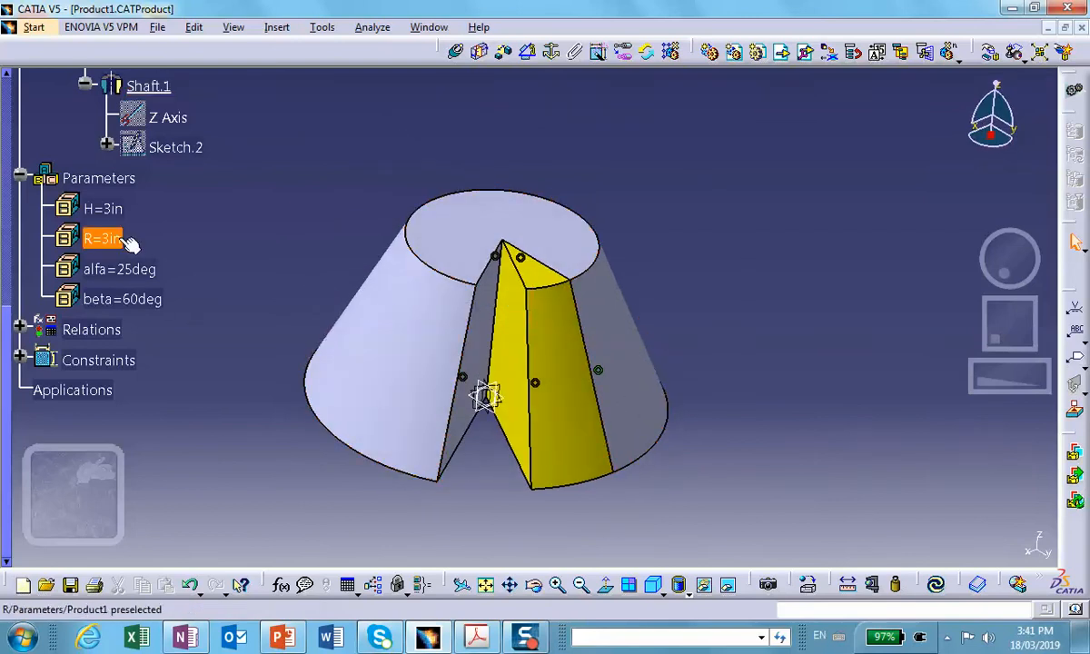
# Step: Open the formula editor for the yellow wedge's shaft and check the formula of its Sketch.1 Angle.8 parameter
pyautogui.scroll(3, 202, 262)
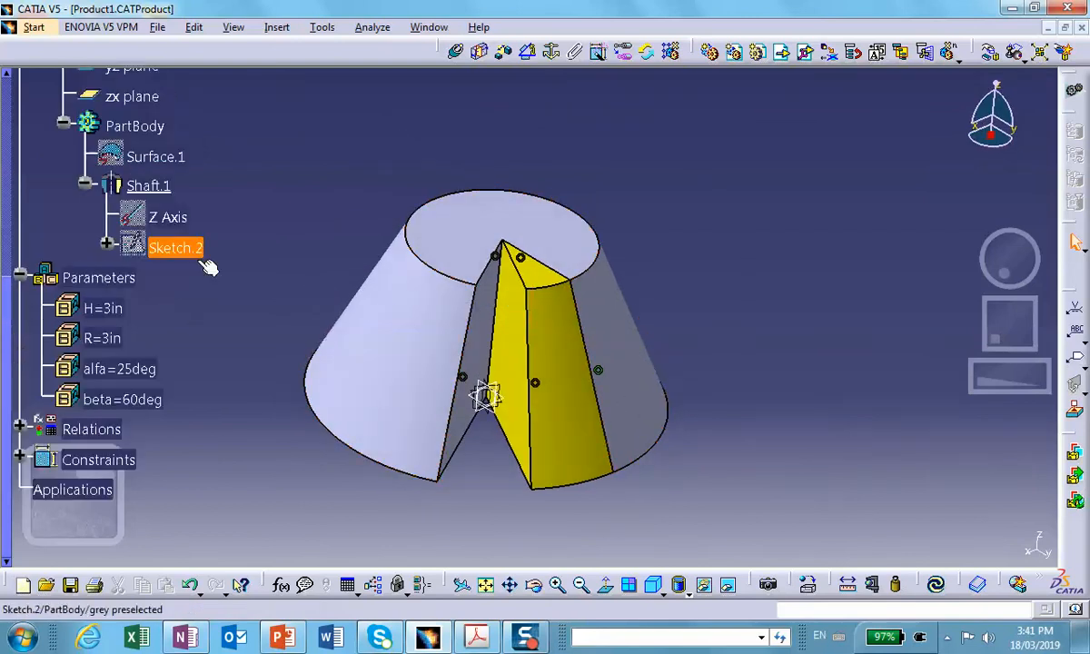
pyautogui.click(281, 585)
pyautogui.moveTo(320, 292); pyautogui.dragTo(204, 287, button='middle')
pyautogui.scroll(-2, 204, 389)
pyautogui.scroll(-2, 195, 373)
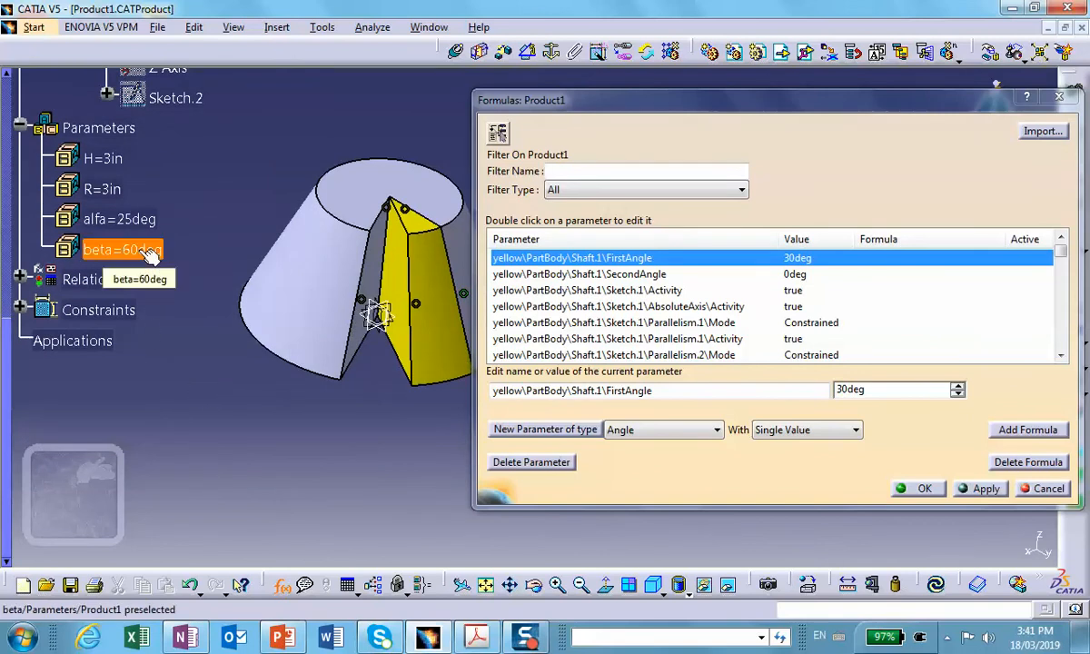
pyautogui.click(439, 297)
pyautogui.moveTo(386, 429); pyautogui.dragTo(304, 447, button='middle')
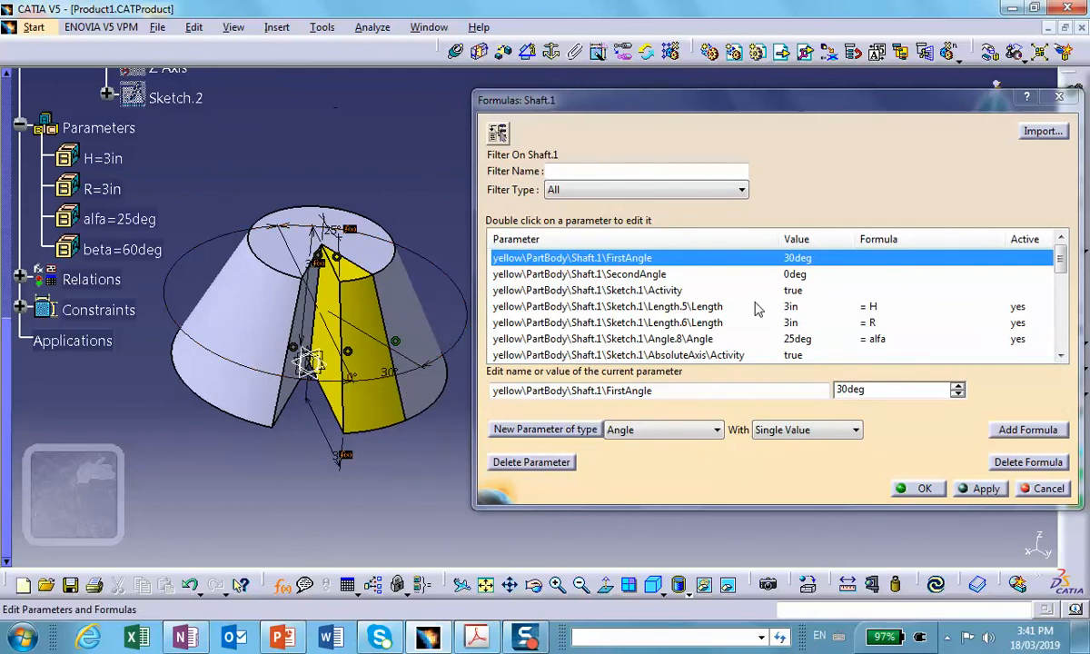
pyautogui.click(872, 341)
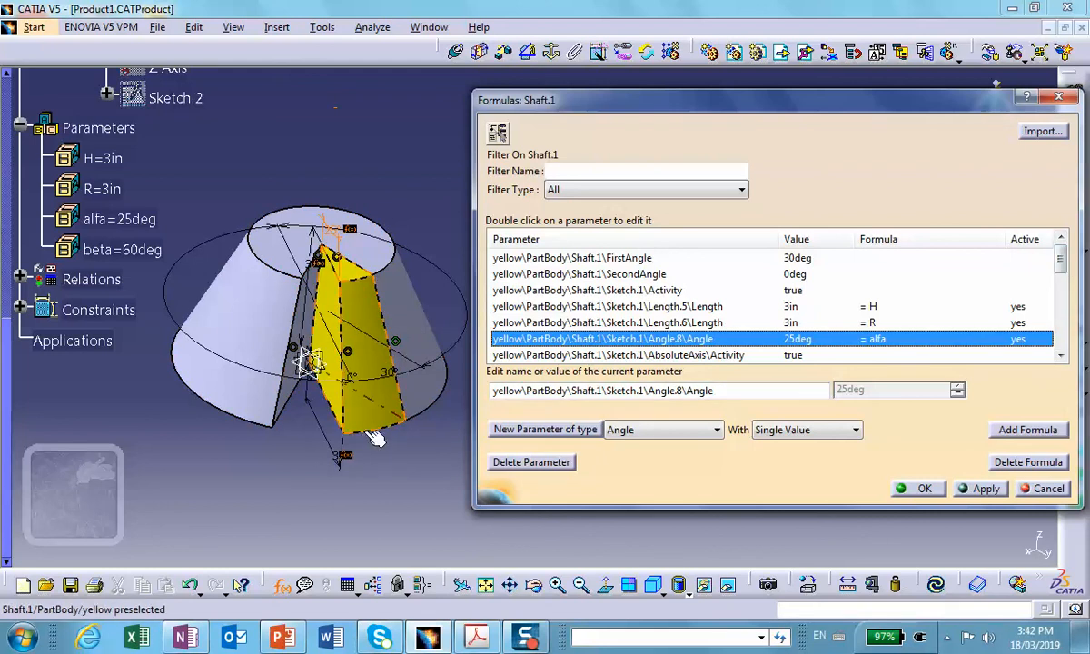
# Step: Link the yellow shaft's FirstAngle to the renamed parameter beta with a formula and accept the changes
pyautogui.moveTo(343, 326)
pyautogui.mouseDown(button='middle')
pyautogui.moveTo(241, 333)
pyautogui.moveTo(272, 345)
pyautogui.moveTo(344, 309)
pyautogui.mouseUp(button='middle')
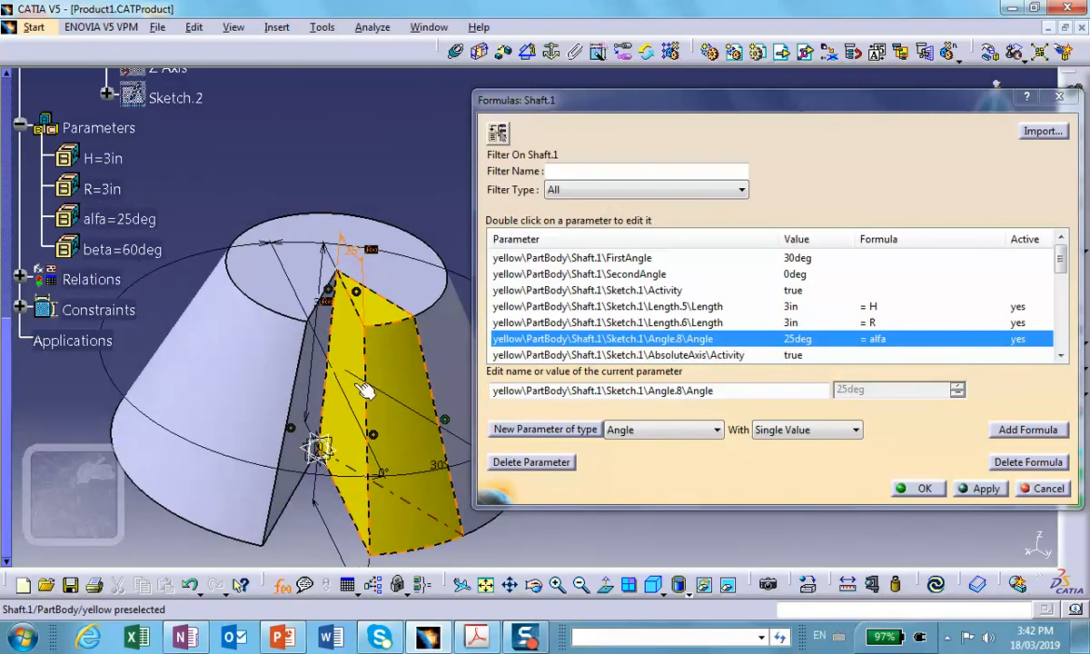
pyautogui.click(443, 472)
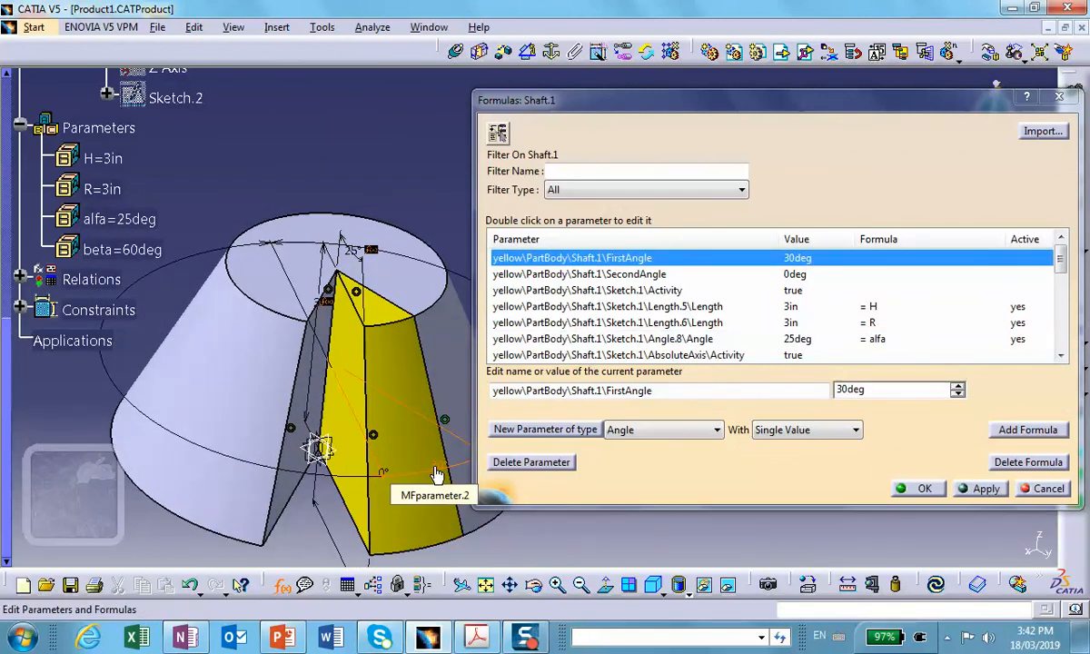
pyautogui.moveTo(404, 435); pyautogui.dragTo(308, 377, button='middle')
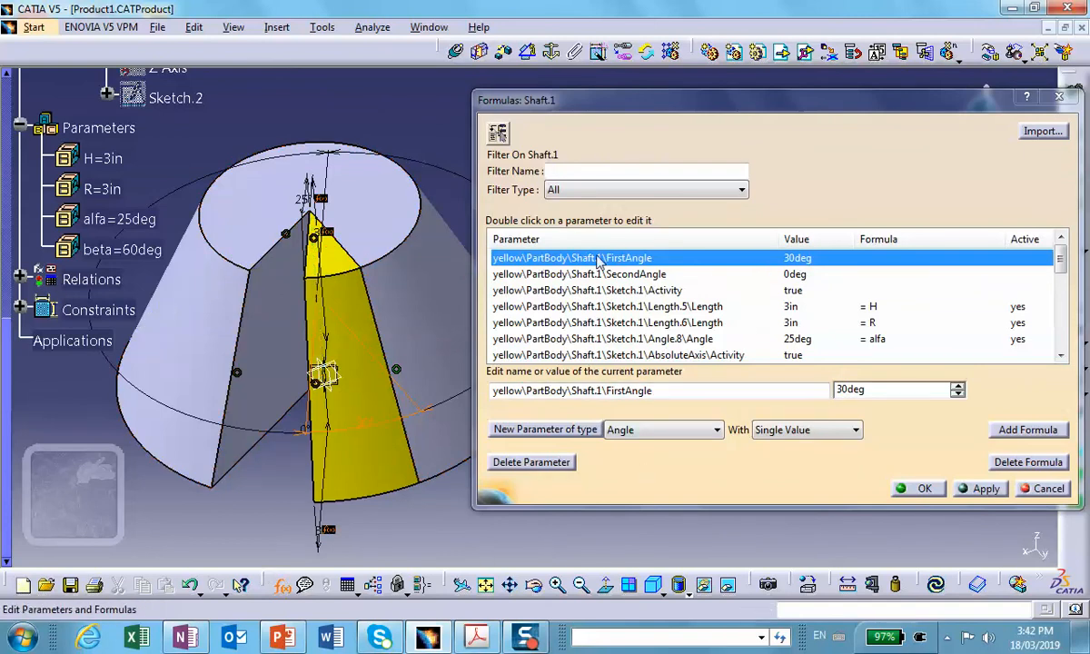
pyautogui.click(1025, 429)
pyautogui.click(744, 414)
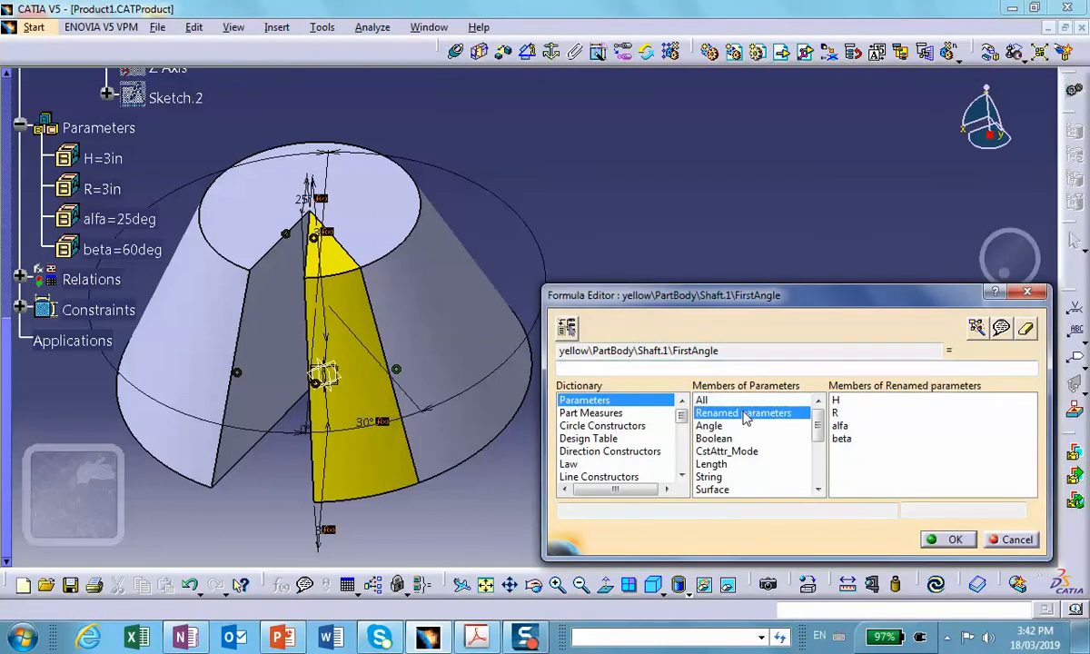
pyautogui.doubleClick(841, 439)
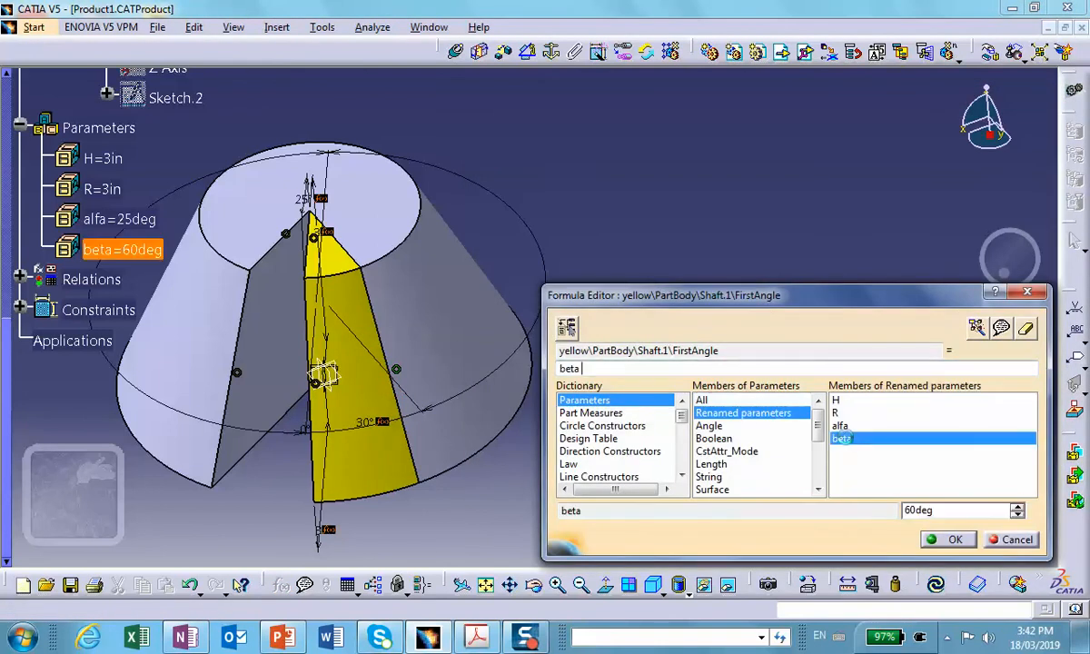
pyautogui.click(945, 539)
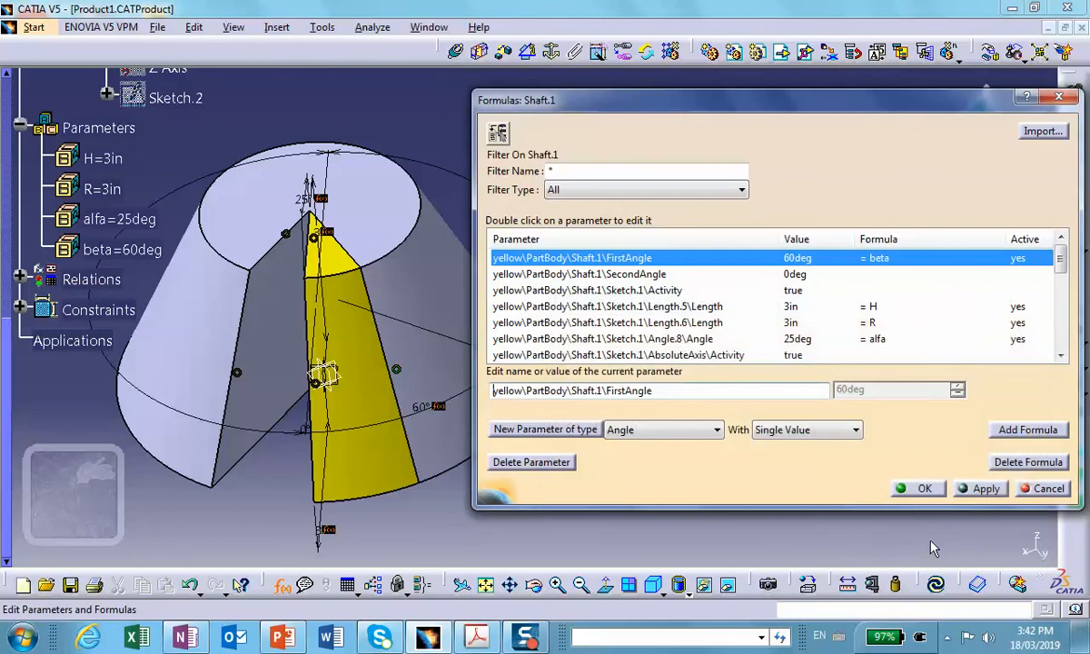
pyautogui.click(925, 489)
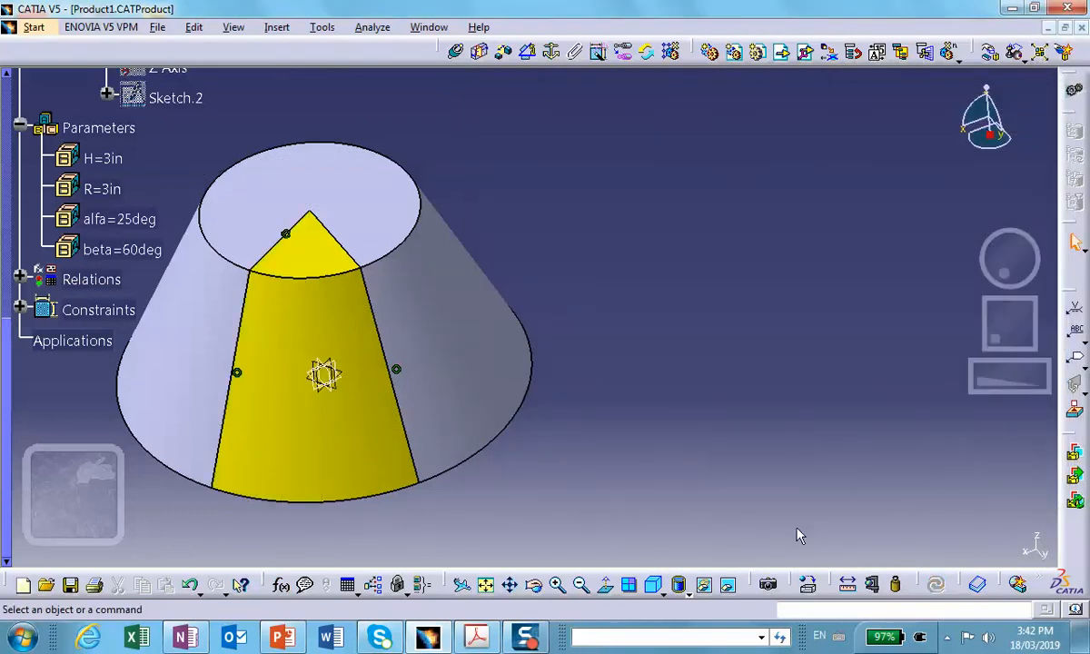
# Step: Set the assembly parameter R to 2in and update both parts
pyautogui.moveTo(510, 453); pyautogui.dragTo(574, 414, button='middle')
pyautogui.moveTo(435, 457); pyautogui.dragTo(671, 367, button='middle')
pyautogui.scroll(5, 182, 432)
pyautogui.scroll(-3, 160, 382)
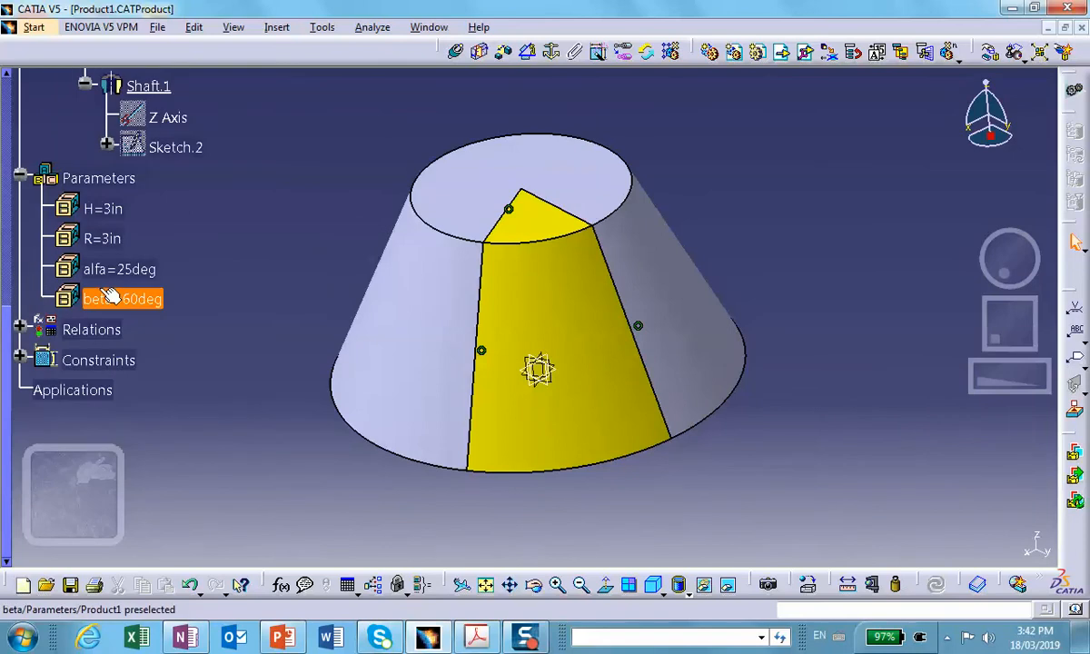
pyautogui.doubleClick(105, 237)
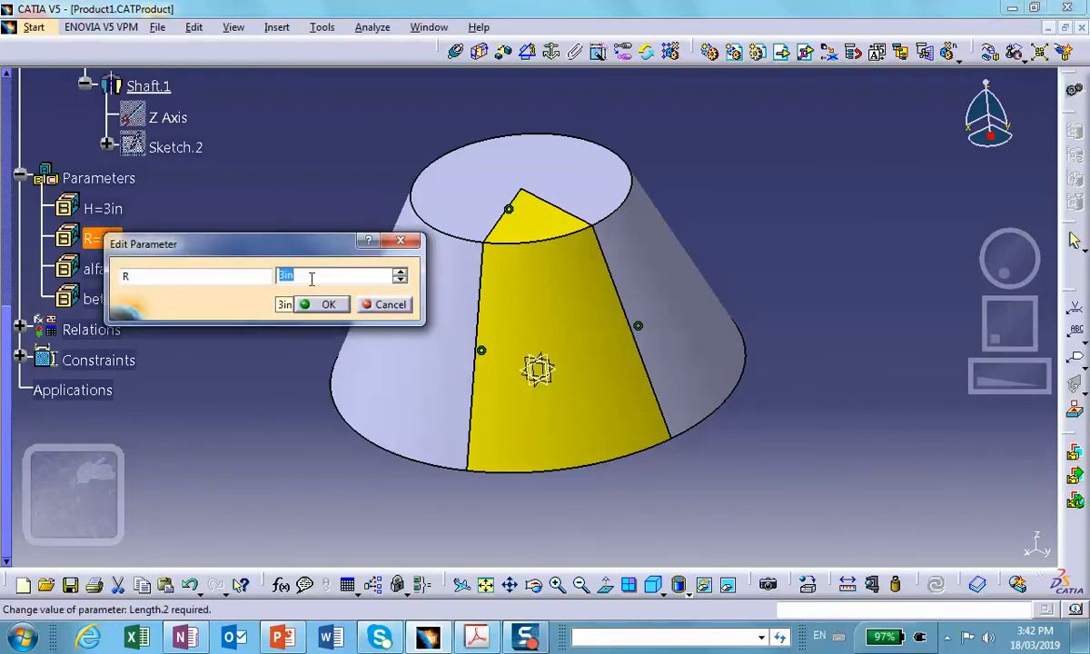
pyautogui.write('2')
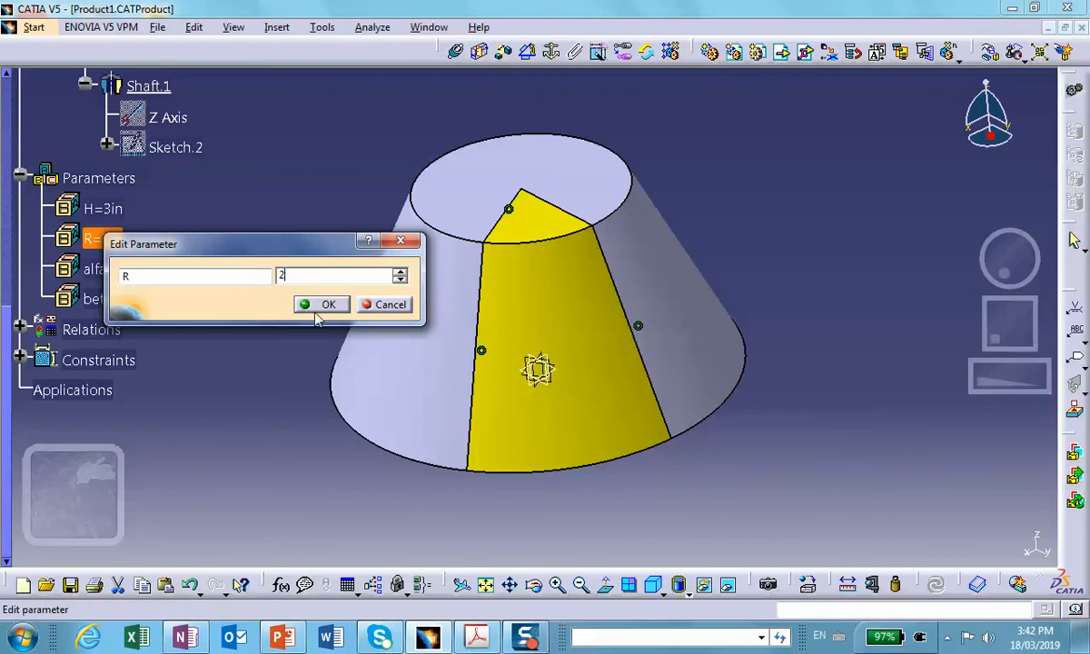
pyautogui.click(327, 305)
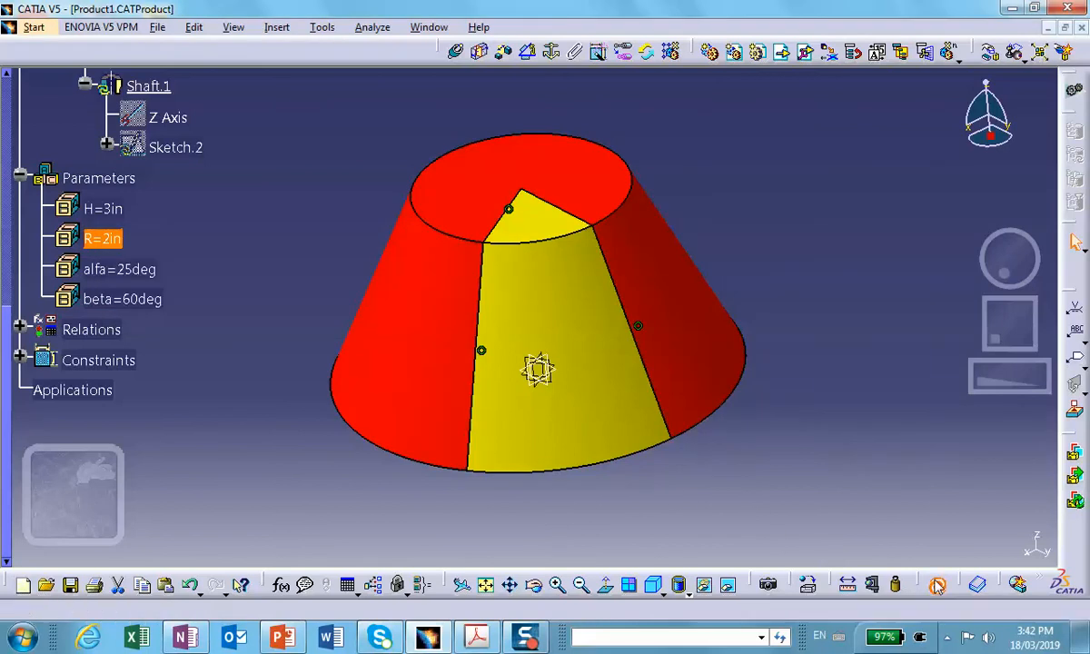
pyautogui.click(938, 585)
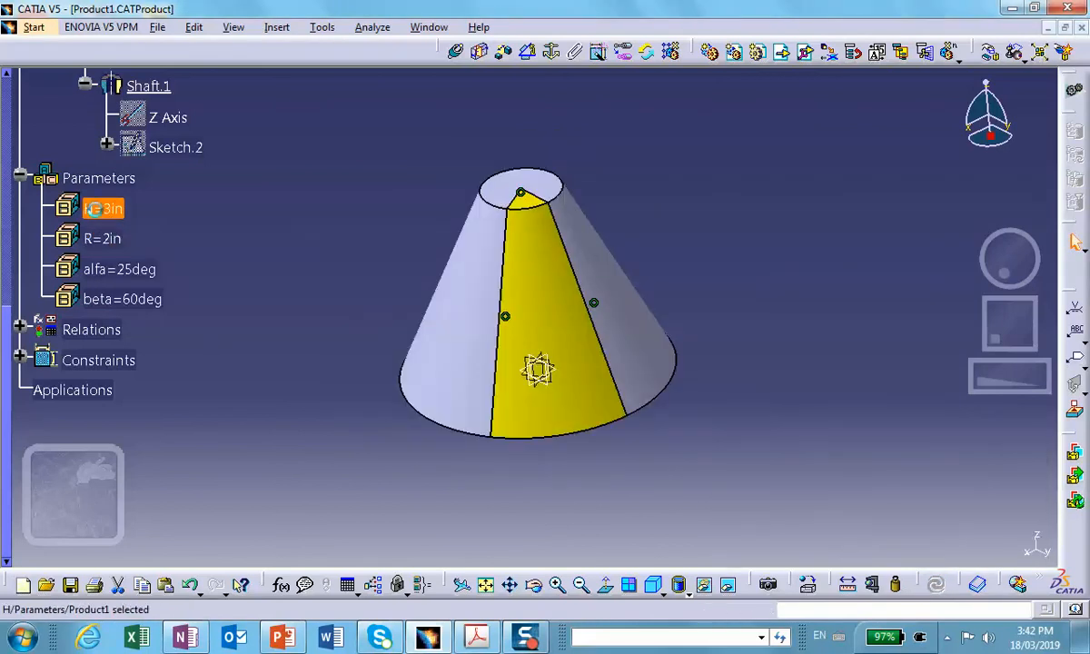
# Step: Set the assembly parameter H to 2in and update the model
pyautogui.doubleClick(114, 210)
pyautogui.write('2')
pyautogui.click(327, 281)
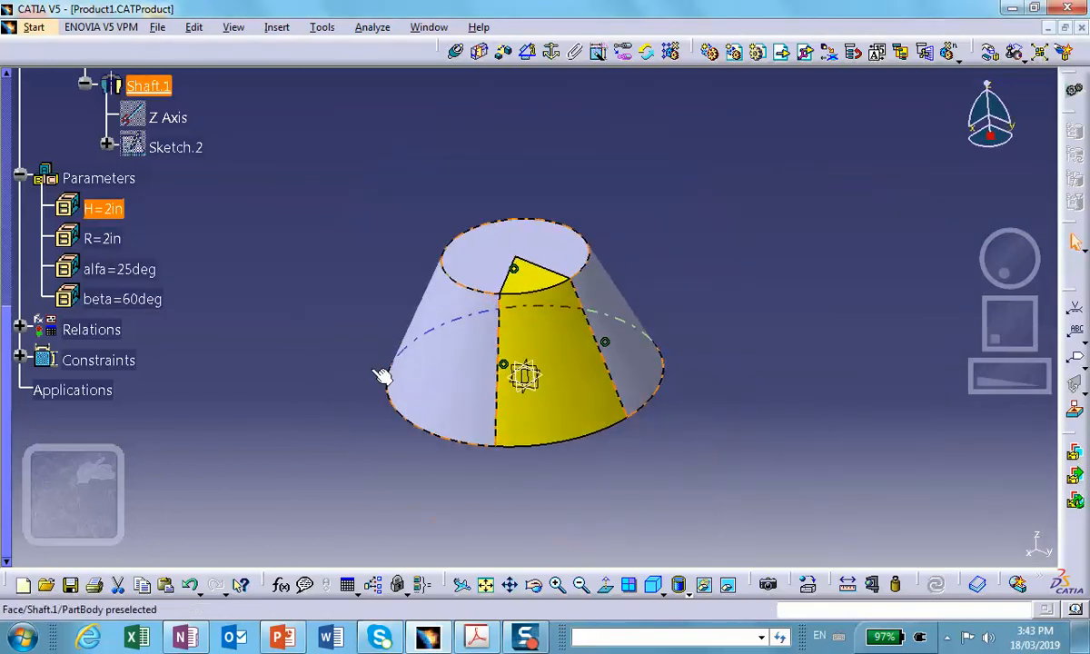
# Step: Test the cone's slope by setting the parameter alfa to 30deg and updating the assembly
pyautogui.doubleClick(118, 269)
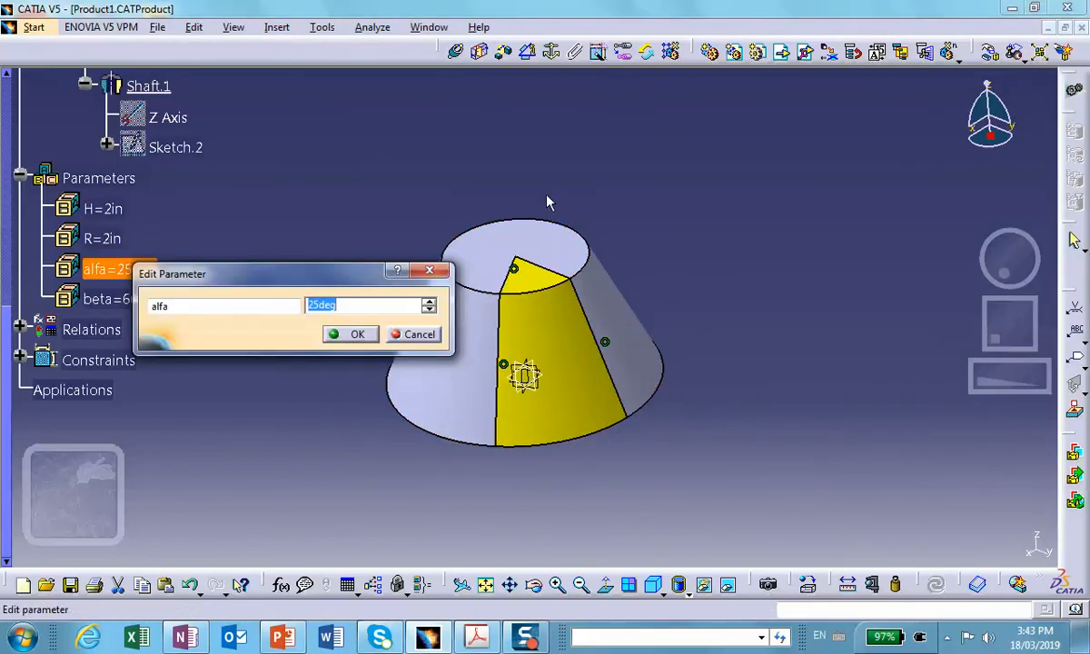
pyautogui.write('30')
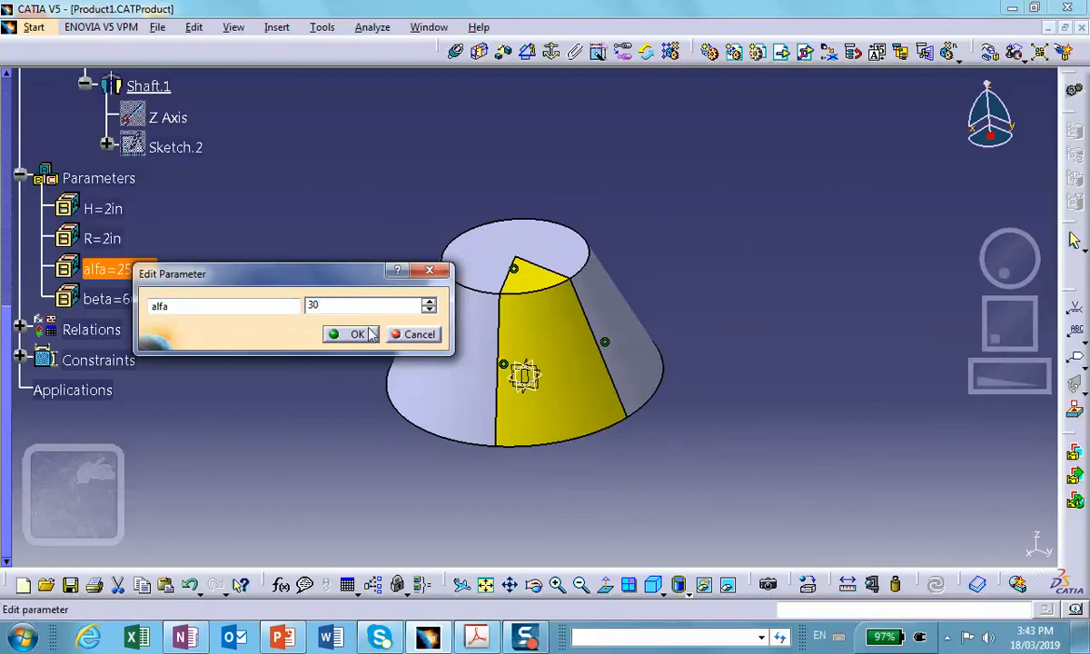
pyautogui.click(369, 334)
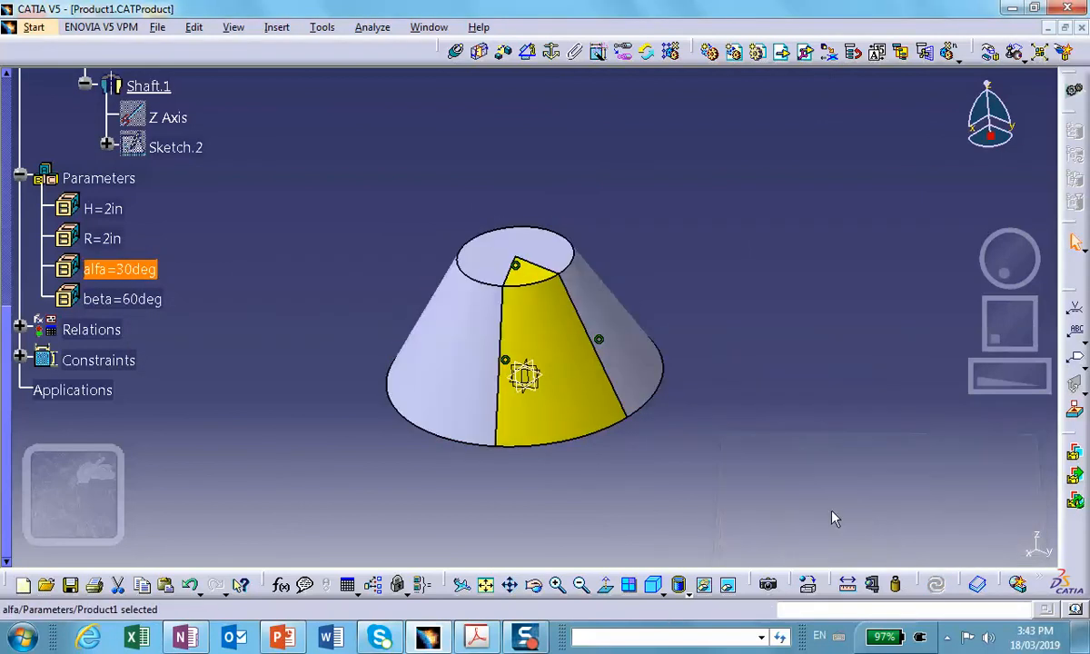
# Step: Set the parameter beta to 45deg, update the assembly and inspect how the yellow wedge fits the grey notch
pyautogui.doubleClick(136, 300)
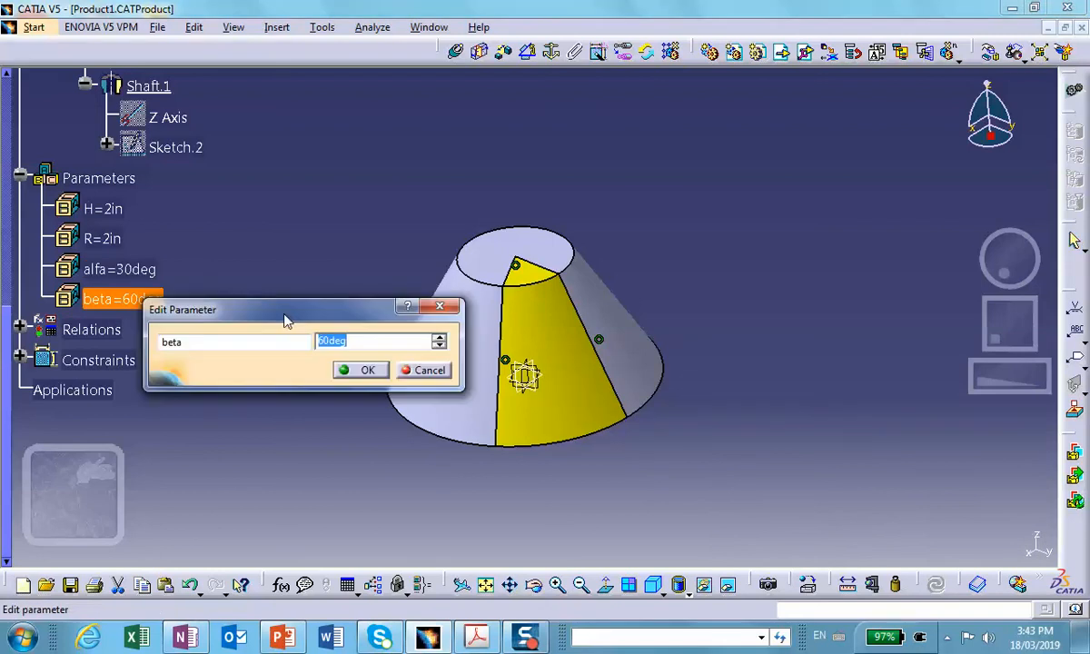
pyautogui.doubleClick(332, 343)
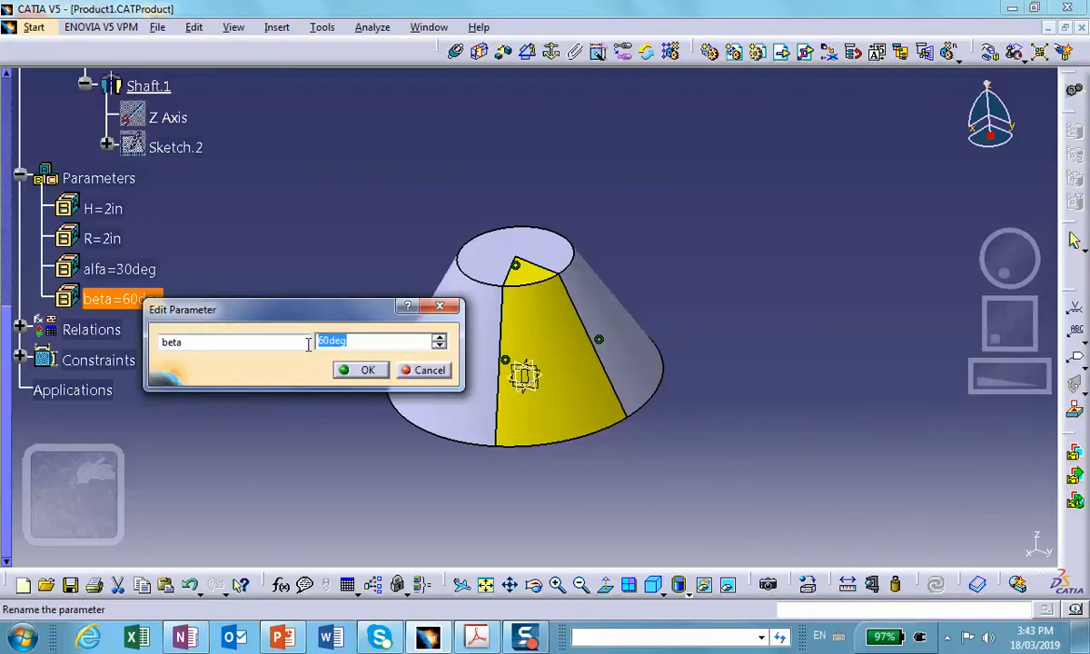
pyautogui.write('45')
pyautogui.click(373, 375)
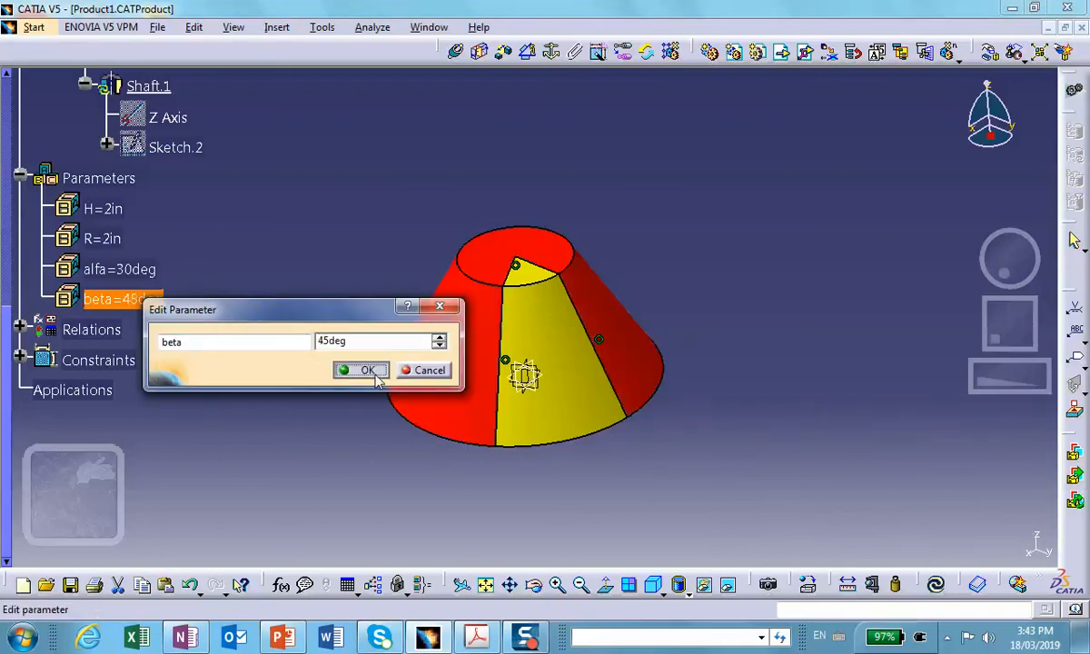
pyautogui.click(937, 585)
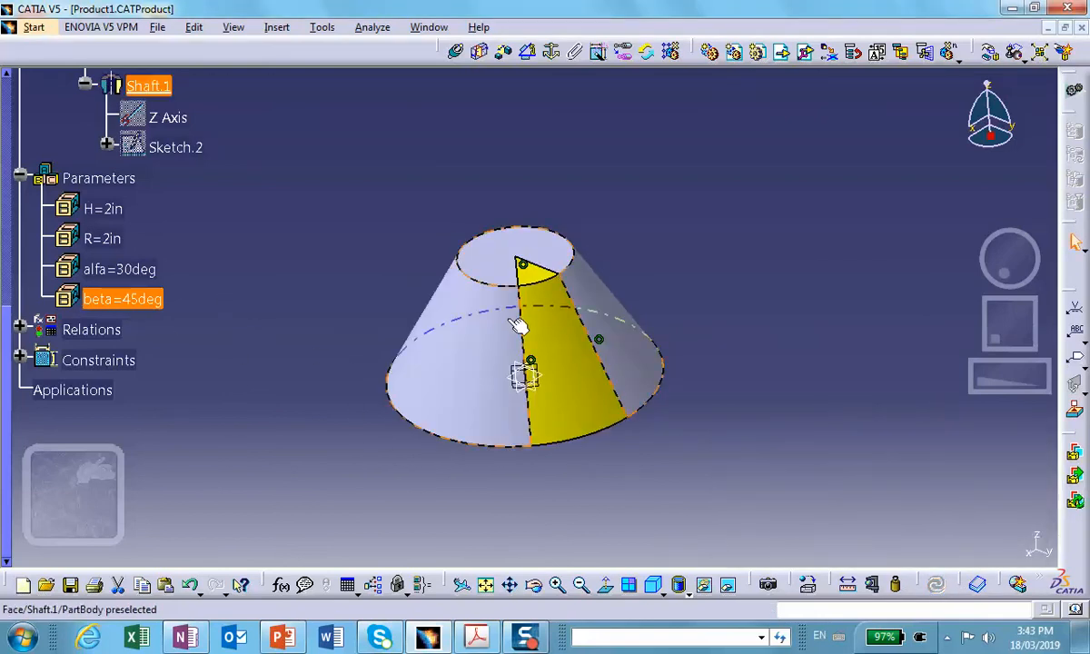
pyautogui.moveTo(520, 326); pyautogui.dragTo(545, 339, button='middle')
pyautogui.scroll(2, 272, 350)
pyautogui.scroll(-2, 280, 345)
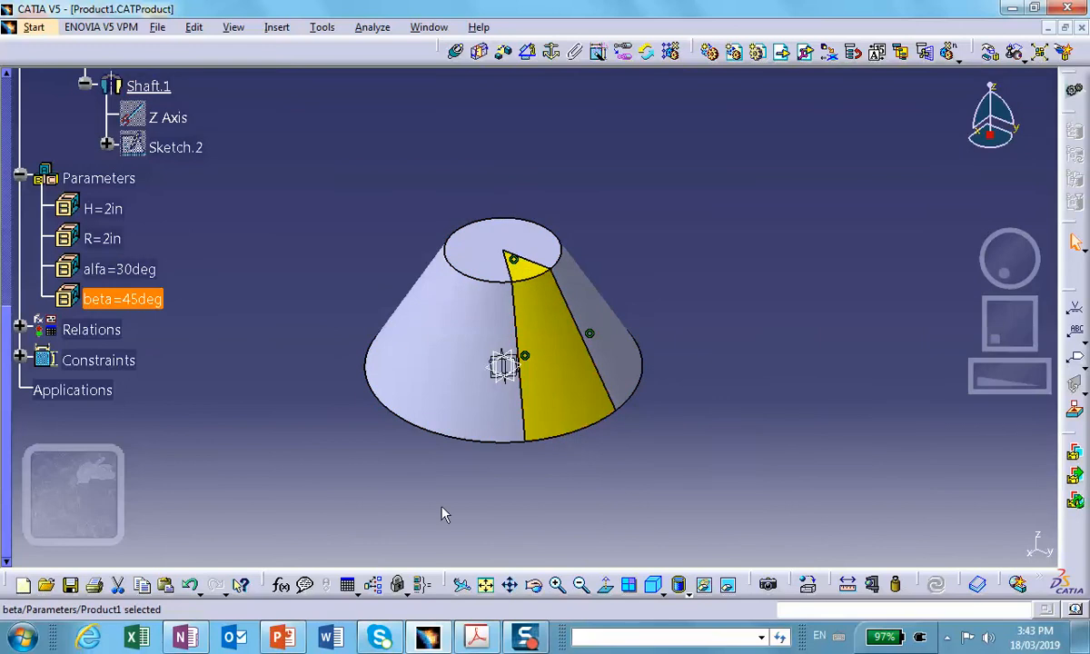
pyautogui.moveTo(339, 424); pyautogui.dragTo(279, 441, button='middle')
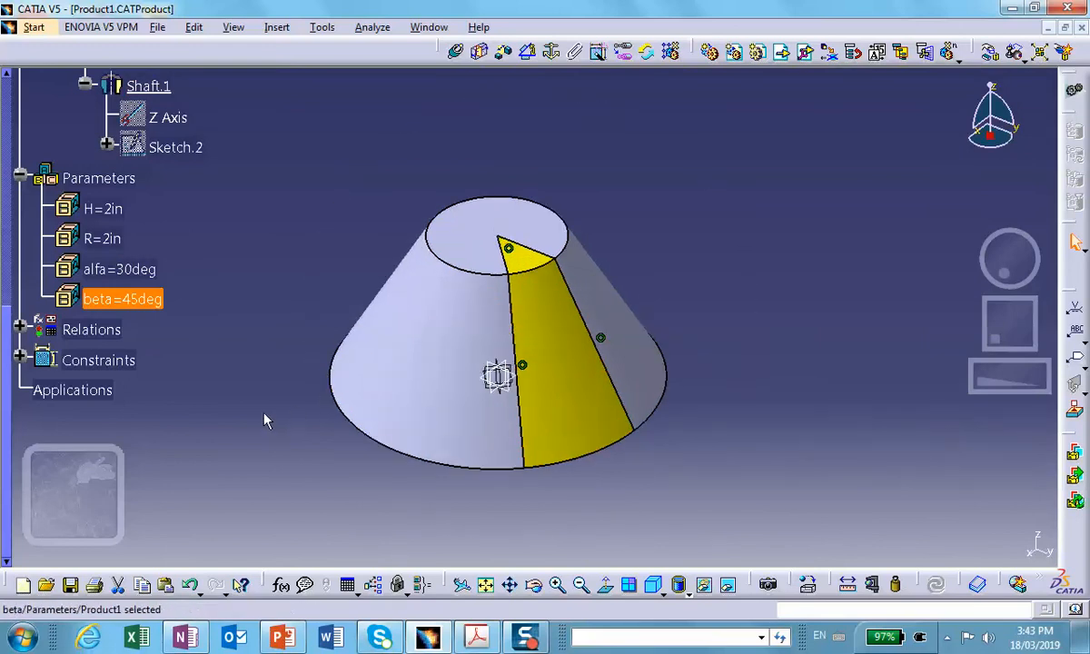
# Step: Set the parameter beta to 90deg and update the assembly
pyautogui.doubleClick(134, 299)
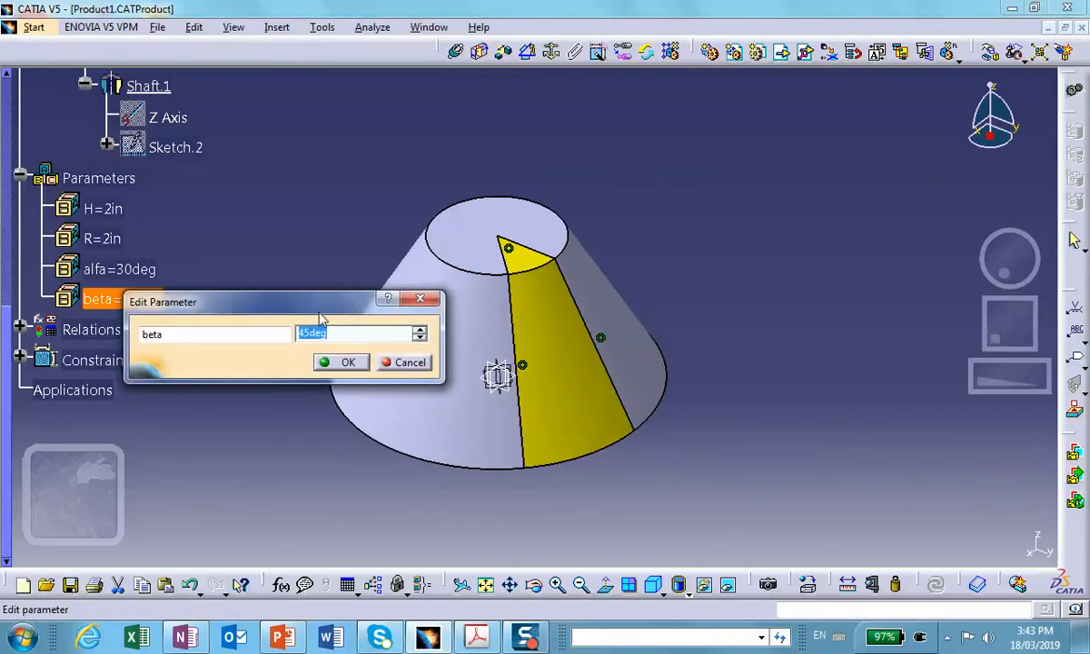
pyautogui.click(343, 364)
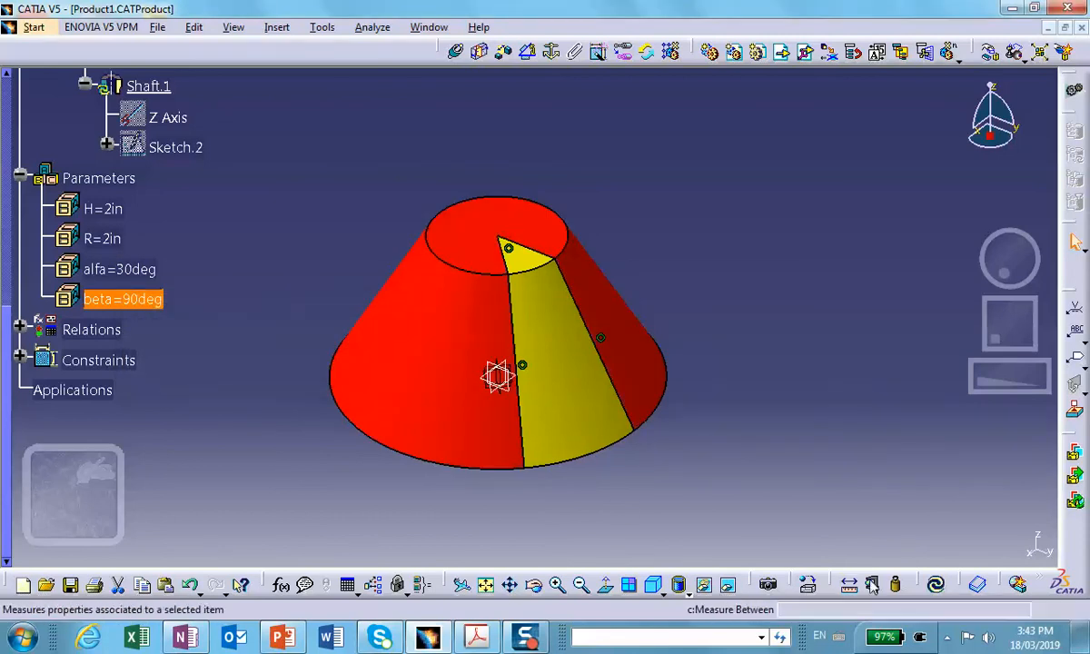
pyautogui.click(937, 585)
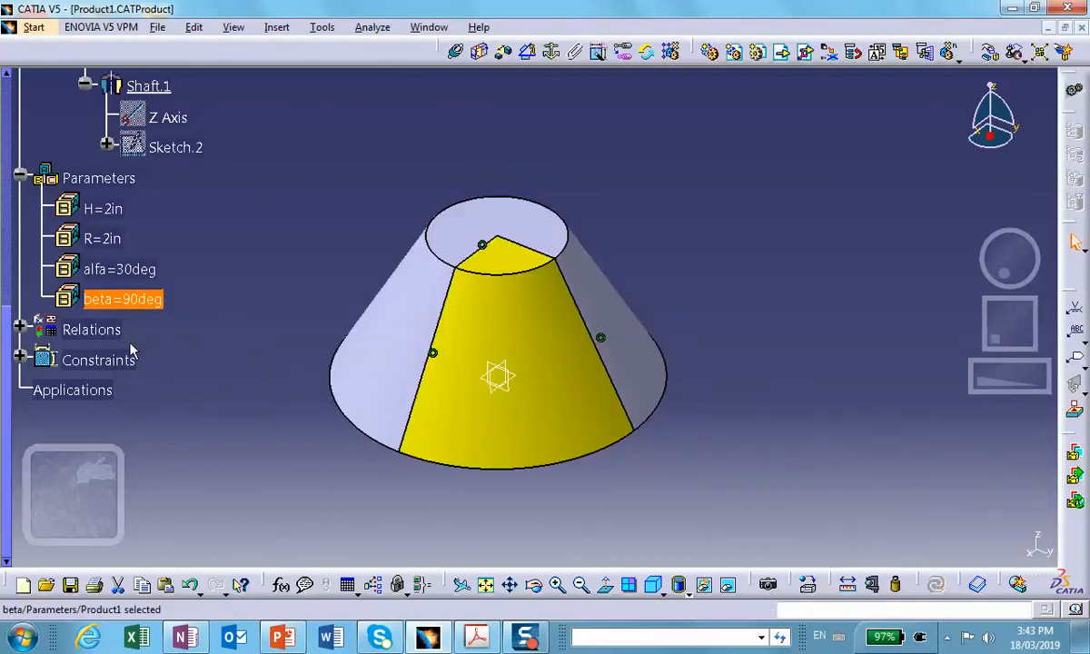
# Step: Set the parameter alfa to 15deg, update the assembly and inspect the wedge in the cone
pyautogui.doubleClick(136, 270)
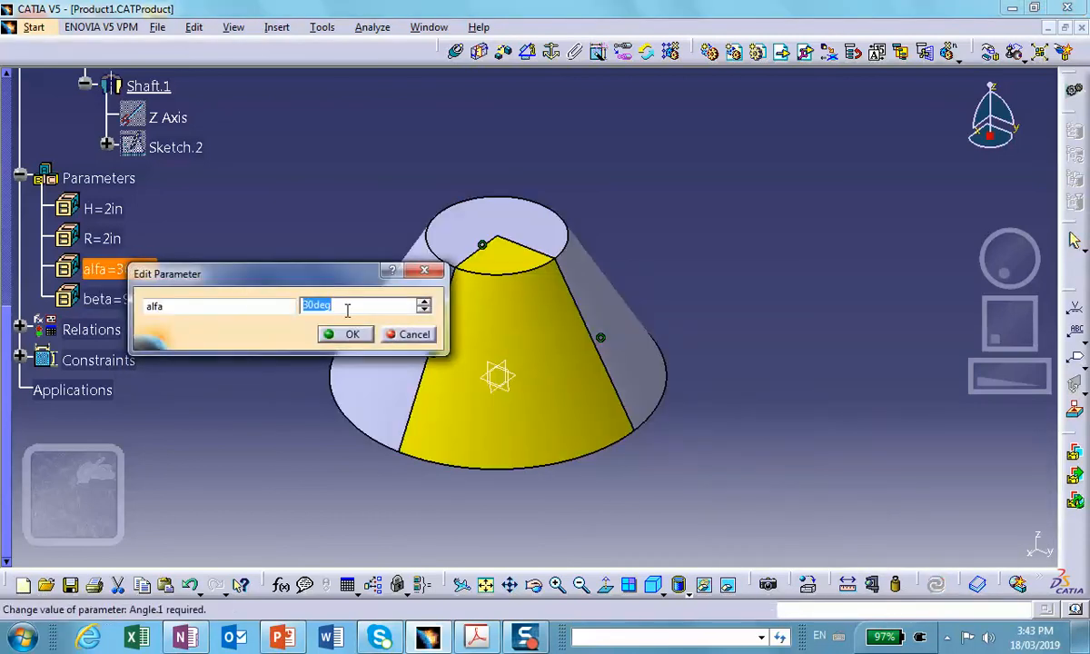
pyautogui.write('15')
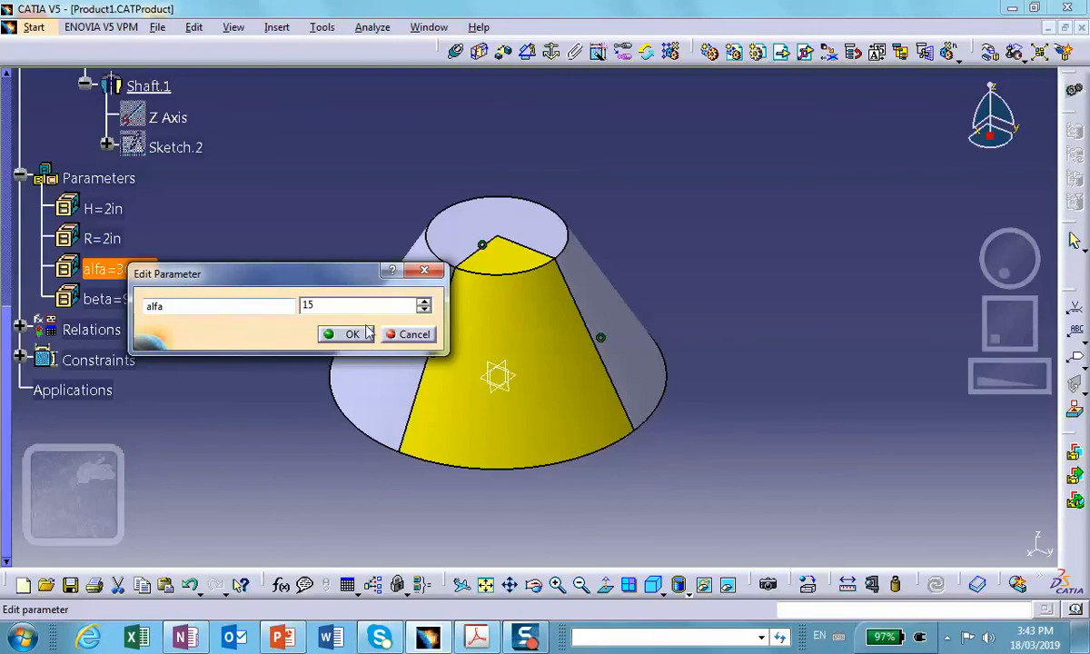
pyautogui.press('Return')
pyautogui.click(936, 584)
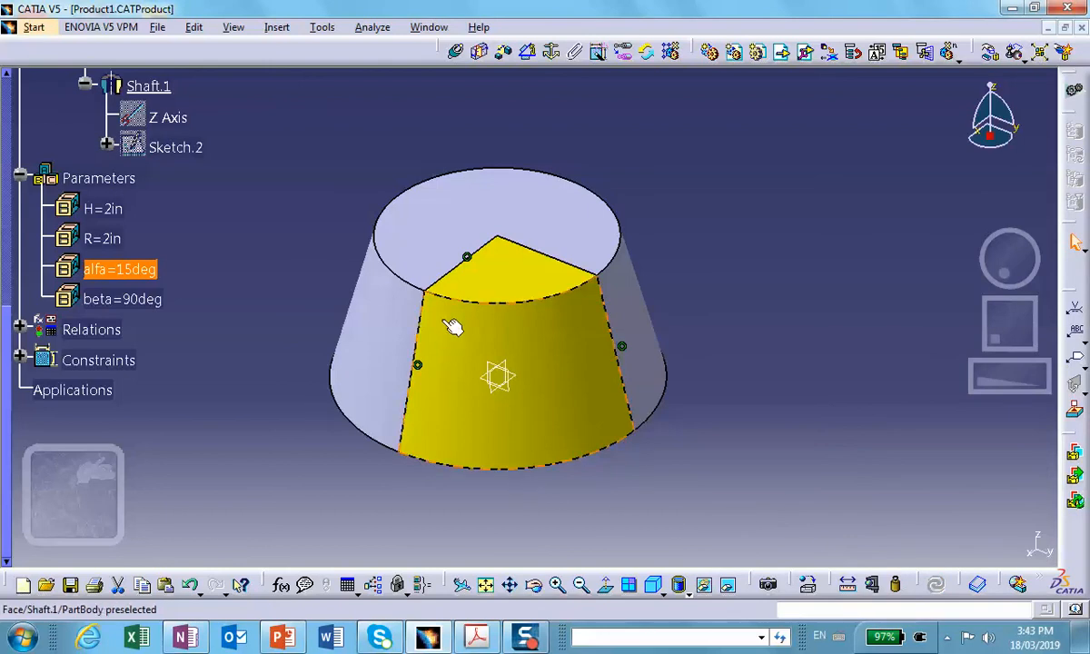
pyautogui.moveTo(662, 406); pyautogui.dragTo(764, 421, button='middle')
pyautogui.scroll(-1, 764, 422)
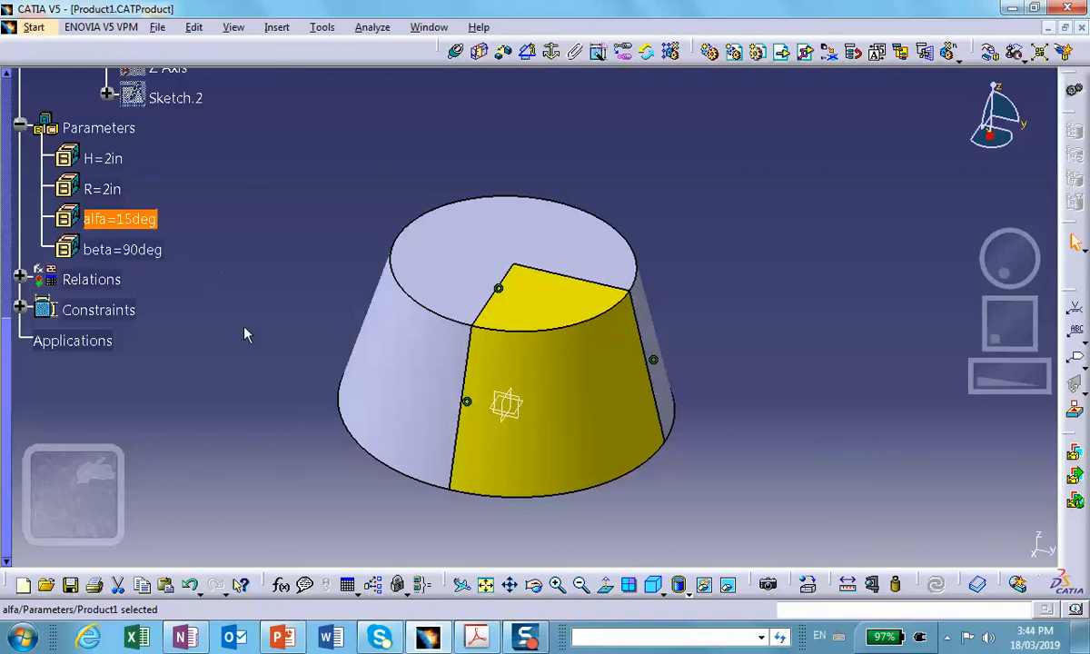
pyautogui.moveTo(530, 641)
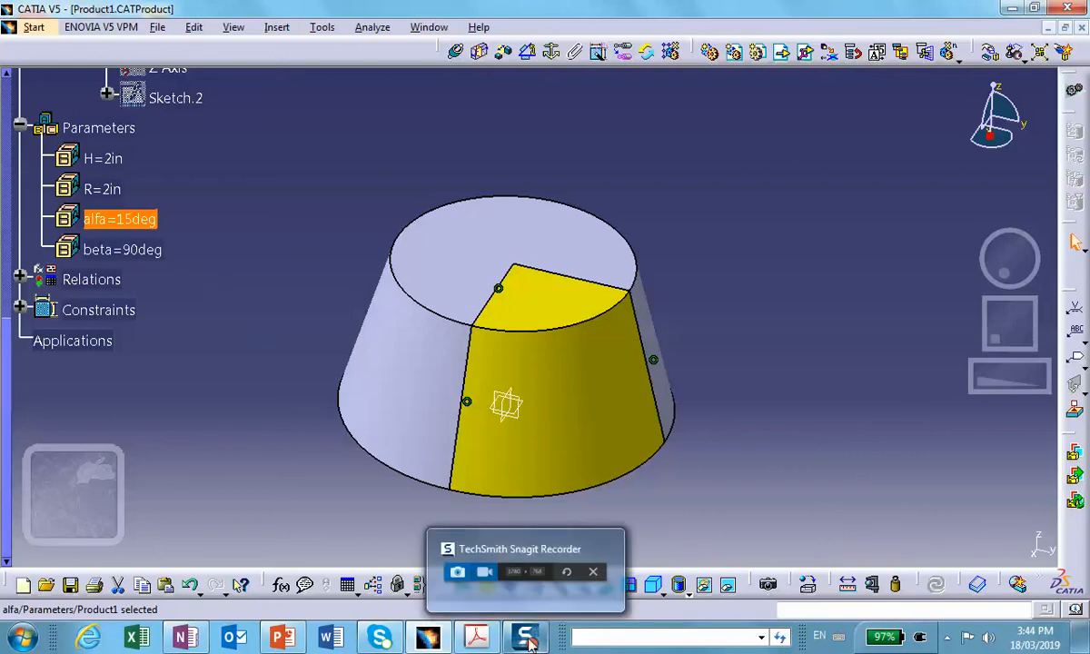